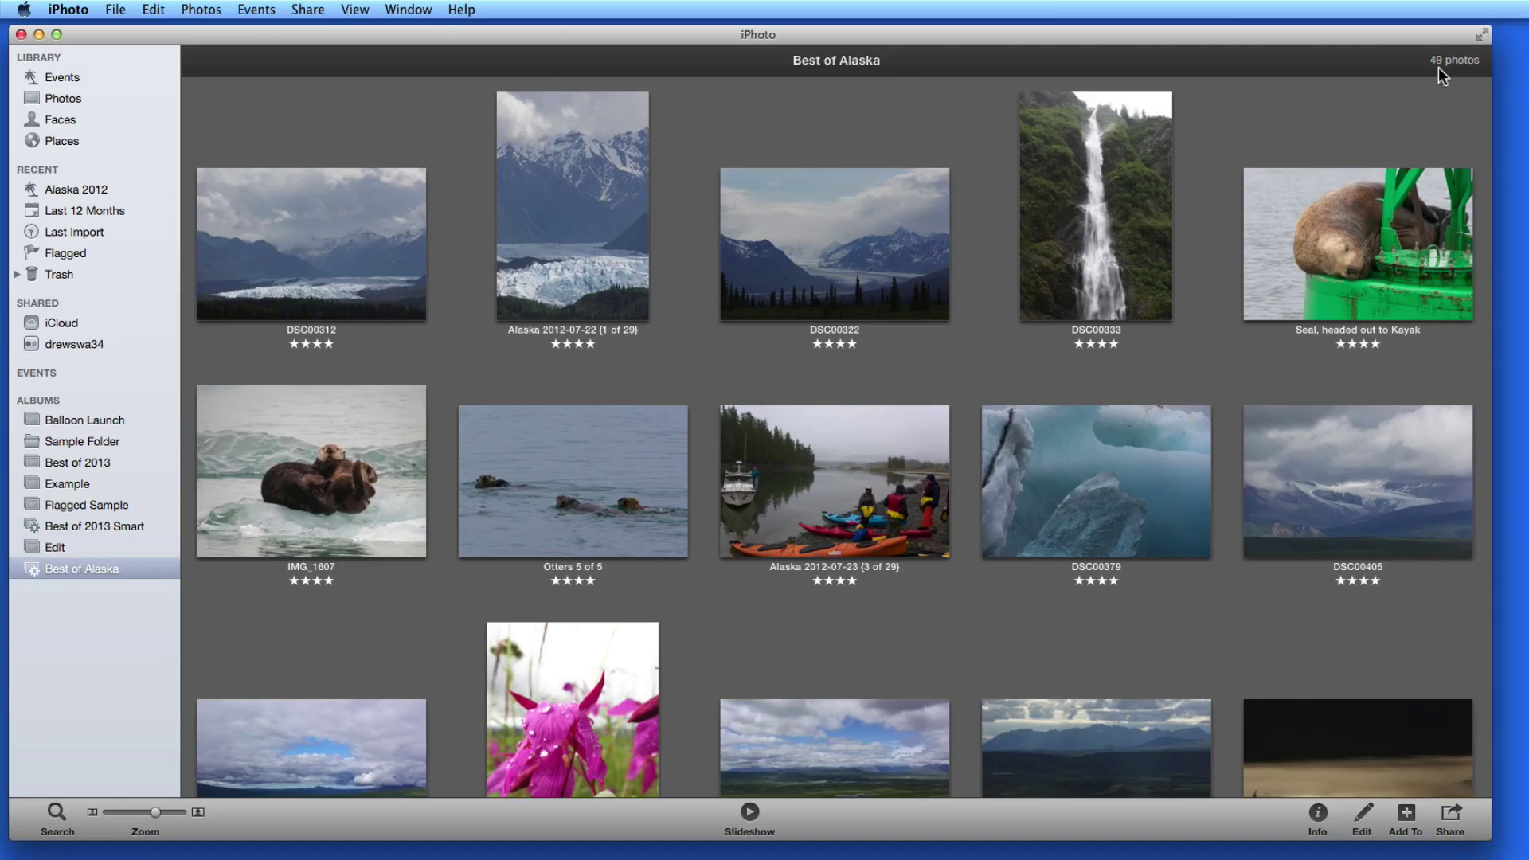
Step: Look through the photos in the Best of Alaska album and start a new book from them
{"action": "scroll", "coordinate": [1286, 219], "scroll_direction": "down", "scroll_amount": 6}
{"action": "scroll", "coordinate": [1288, 222], "scroll_direction": "down", "scroll_amount": 8}
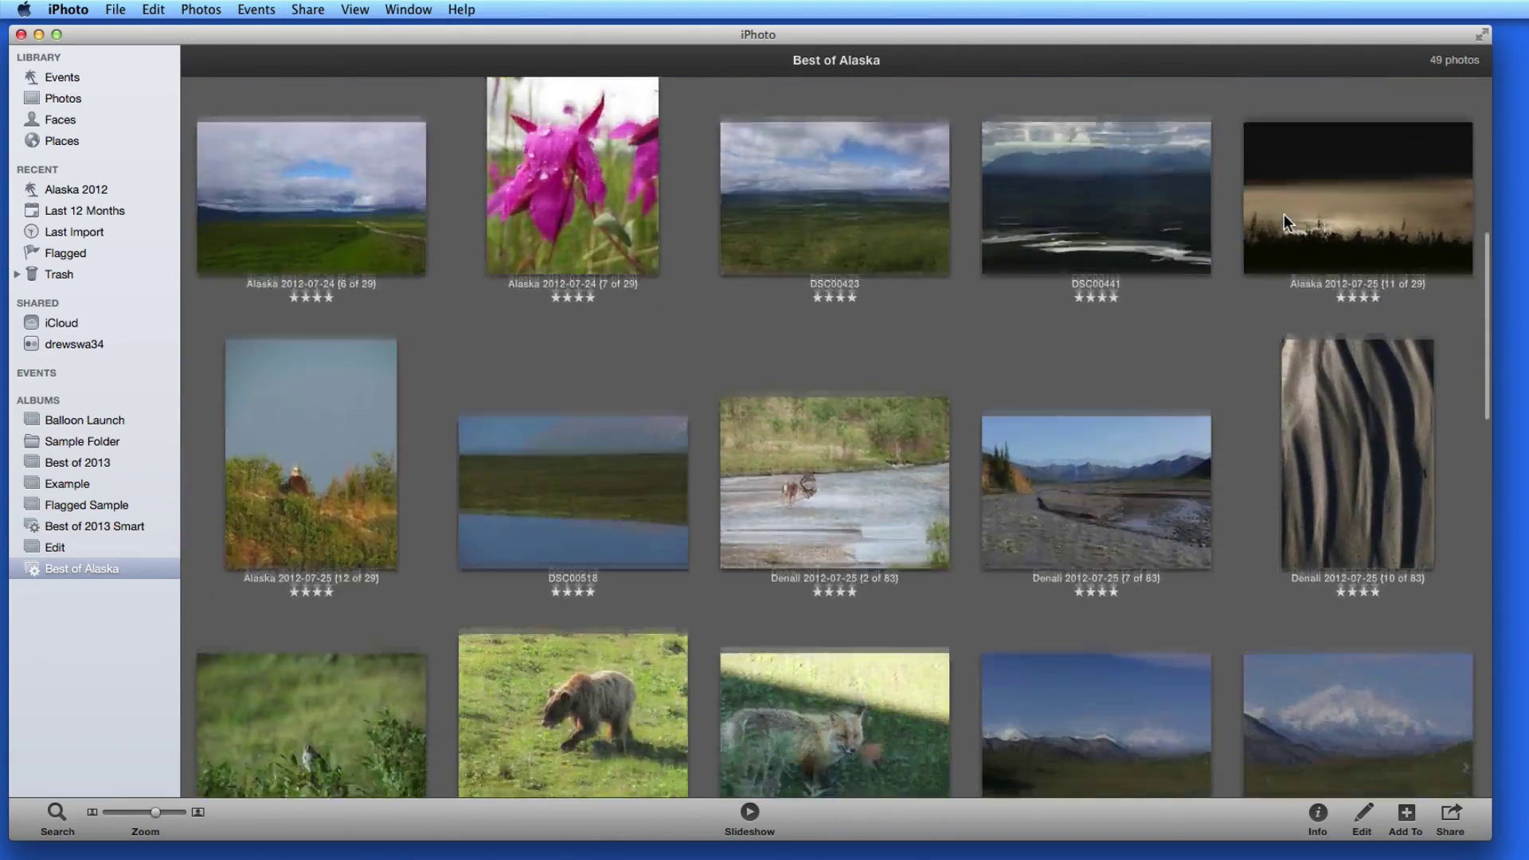
{"action": "scroll", "coordinate": [1283, 213], "scroll_direction": "down", "scroll_amount": 10}
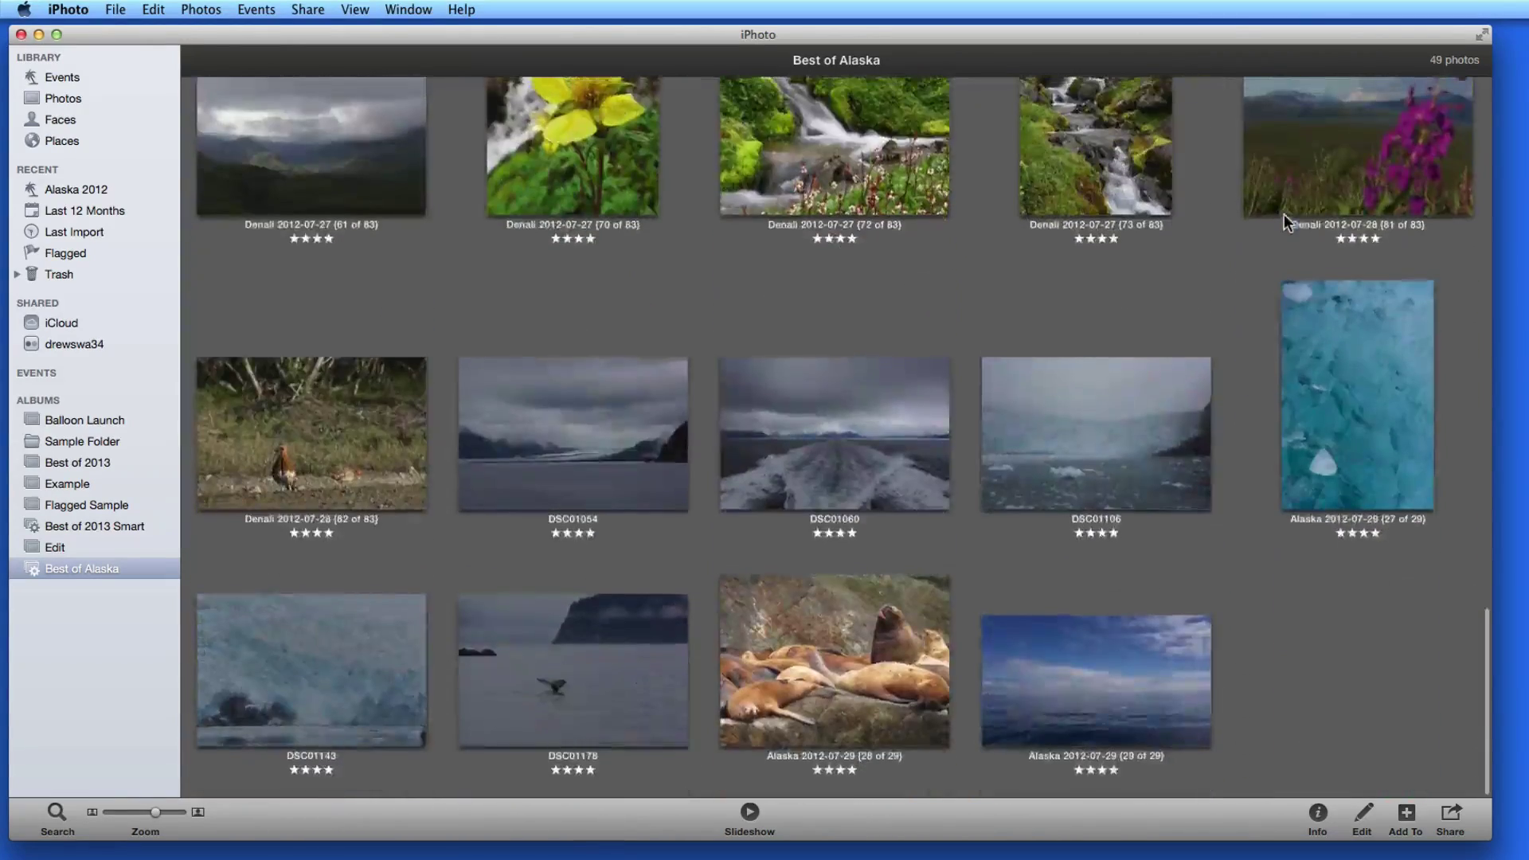
{"action": "scroll", "coordinate": [1283, 213], "scroll_direction": "up", "scroll_amount": 8}
{"action": "scroll", "coordinate": [1284, 215], "scroll_direction": "up", "scroll_amount": 15}
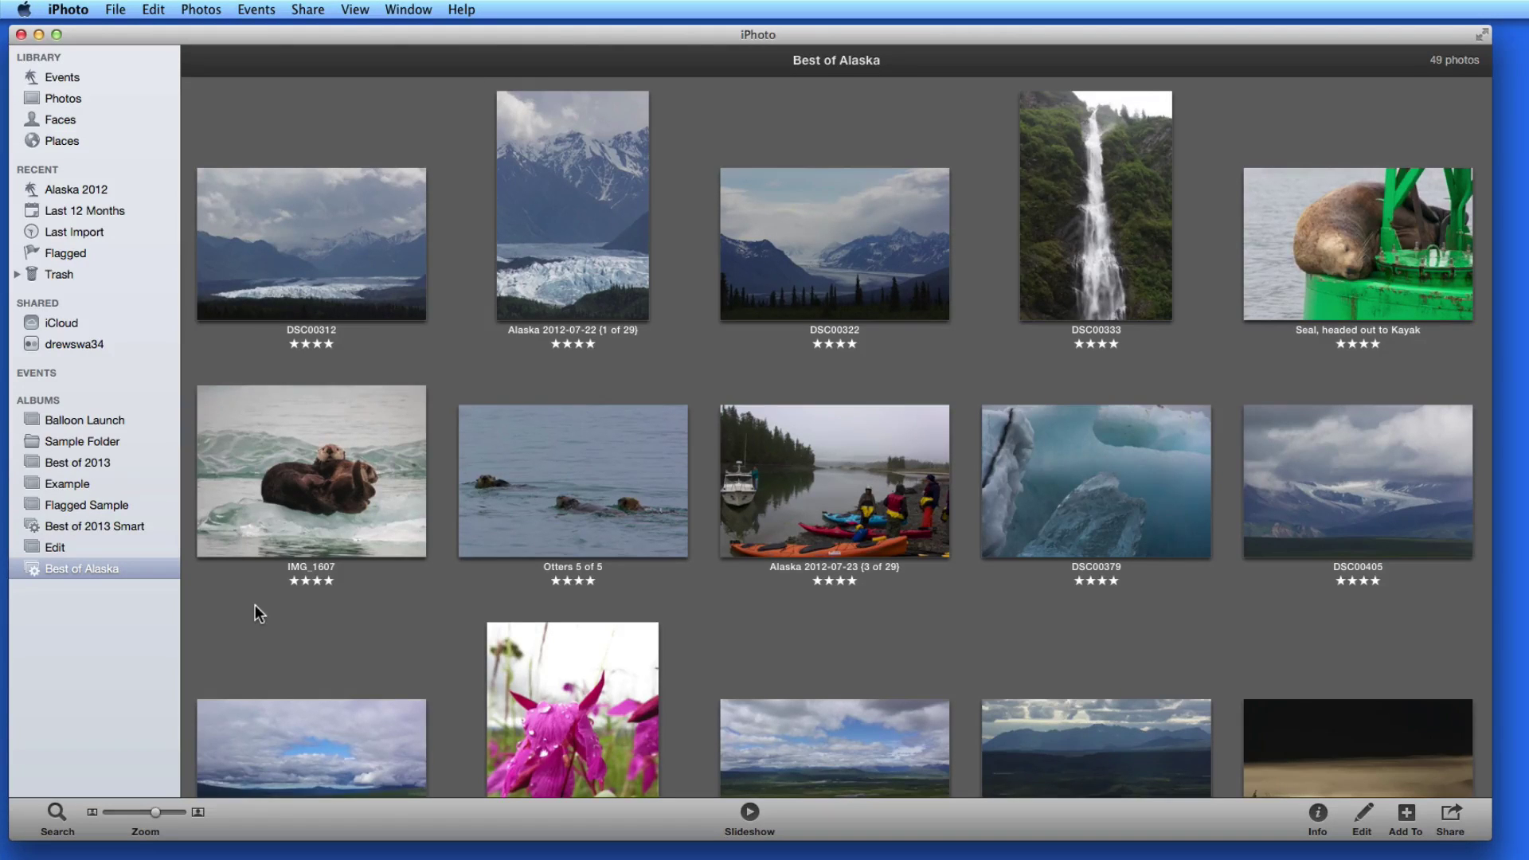
{"action": "left_click", "coordinate": [1460, 822]}
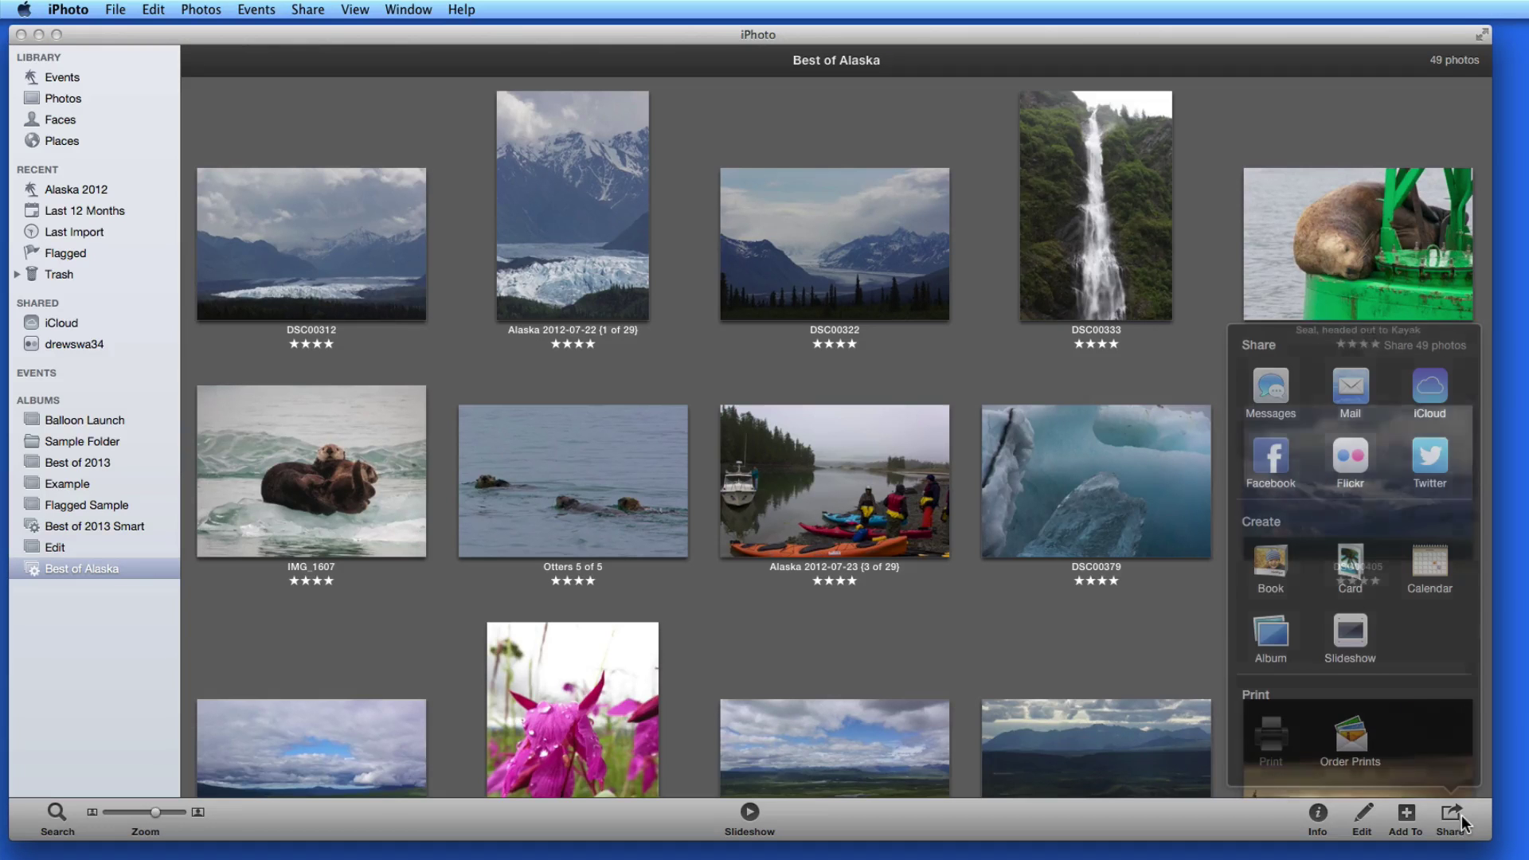
{"action": "left_click", "coordinate": [1284, 567]}
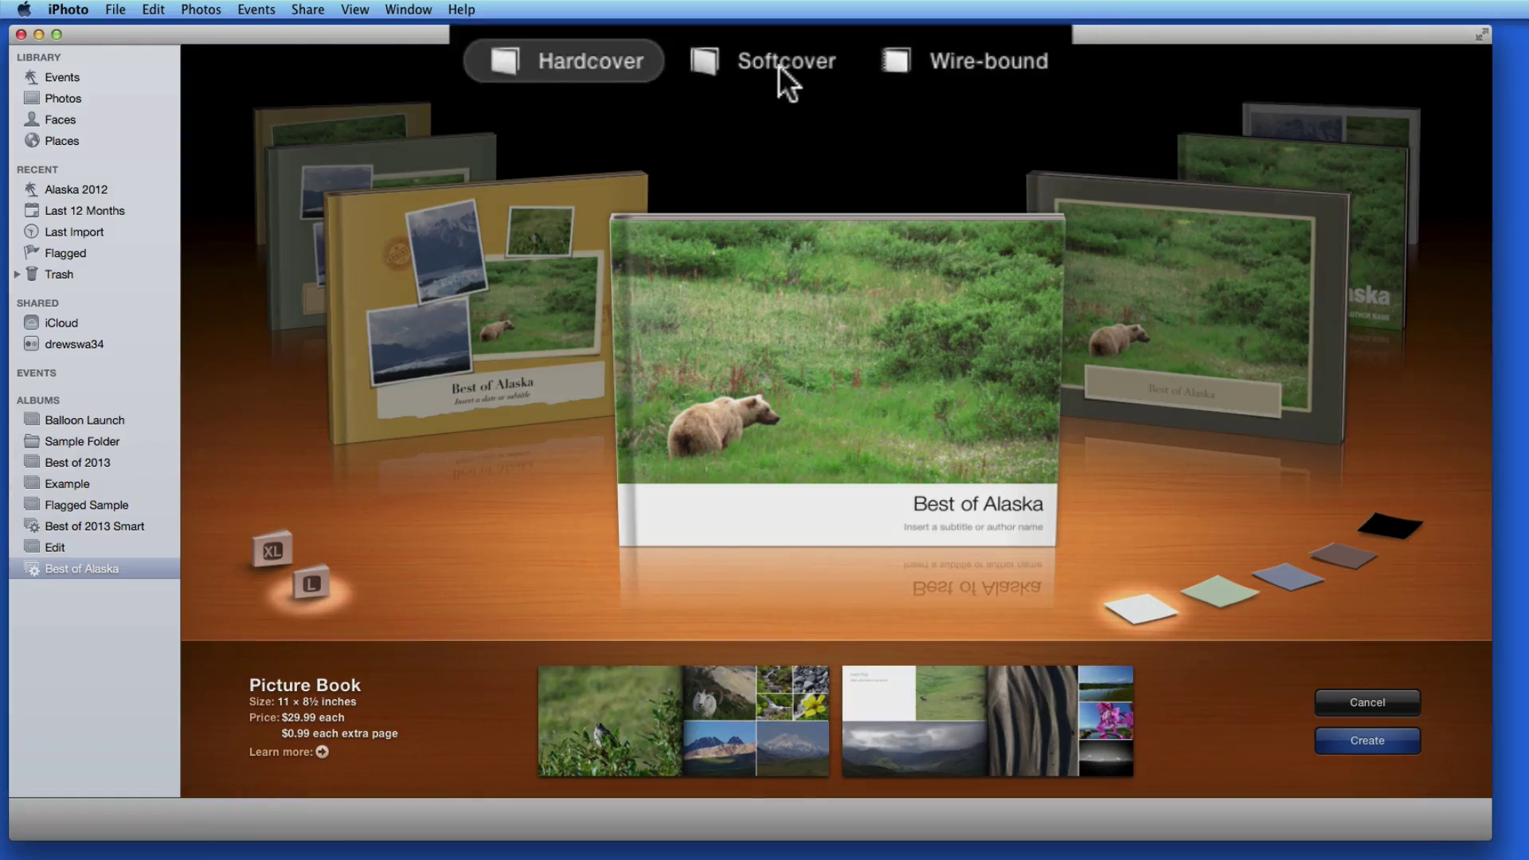
Step: Preview the book in softcover and wire-bound formats, returning to hardcover
{"action": "left_click", "coordinate": [779, 68]}
{"action": "left_click", "coordinate": [971, 75]}
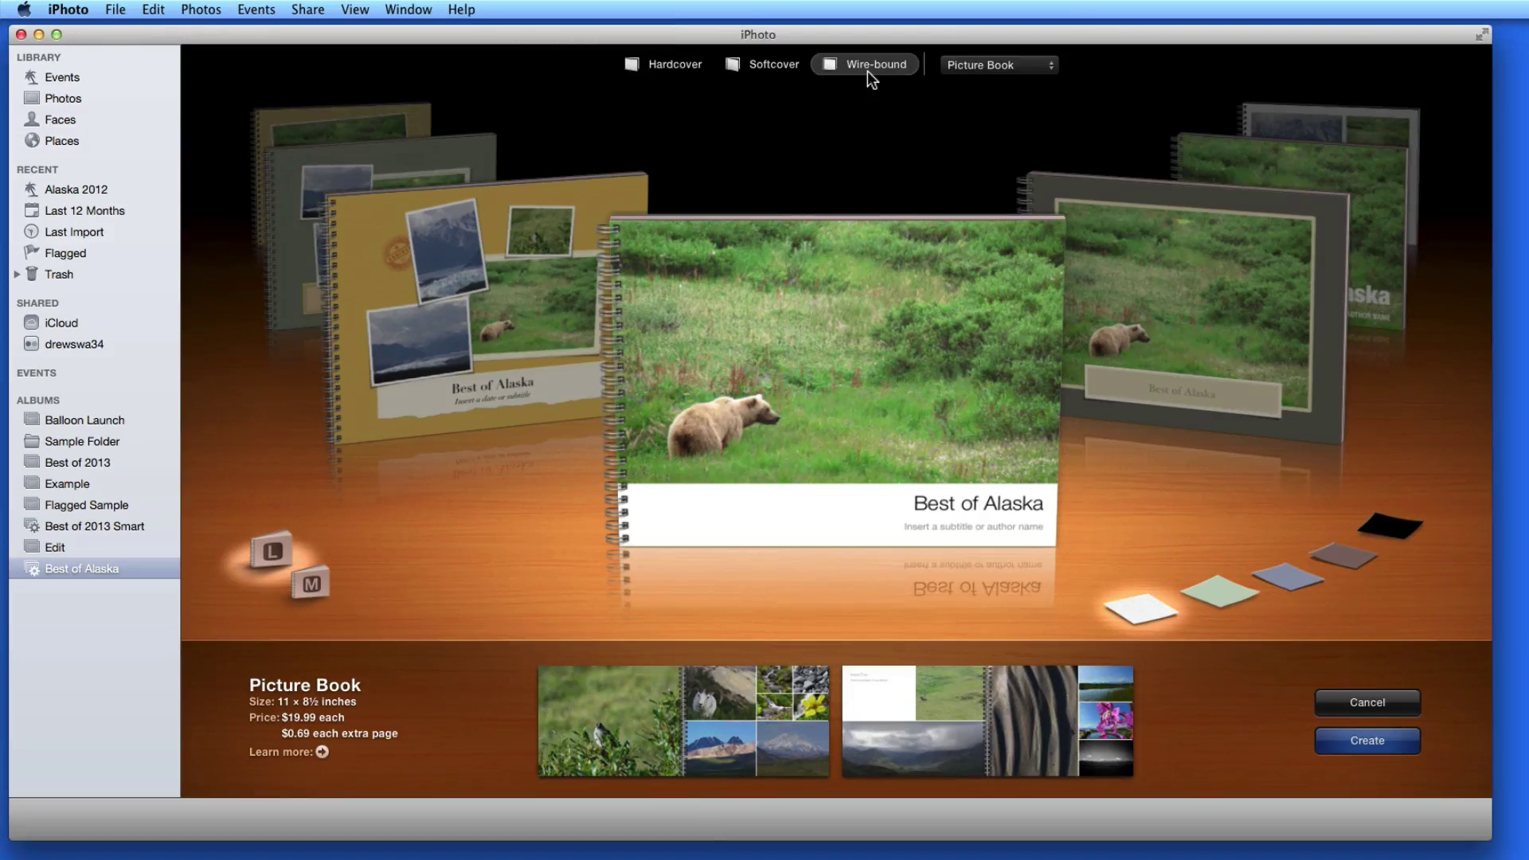
{"action": "left_click", "coordinate": [669, 66]}
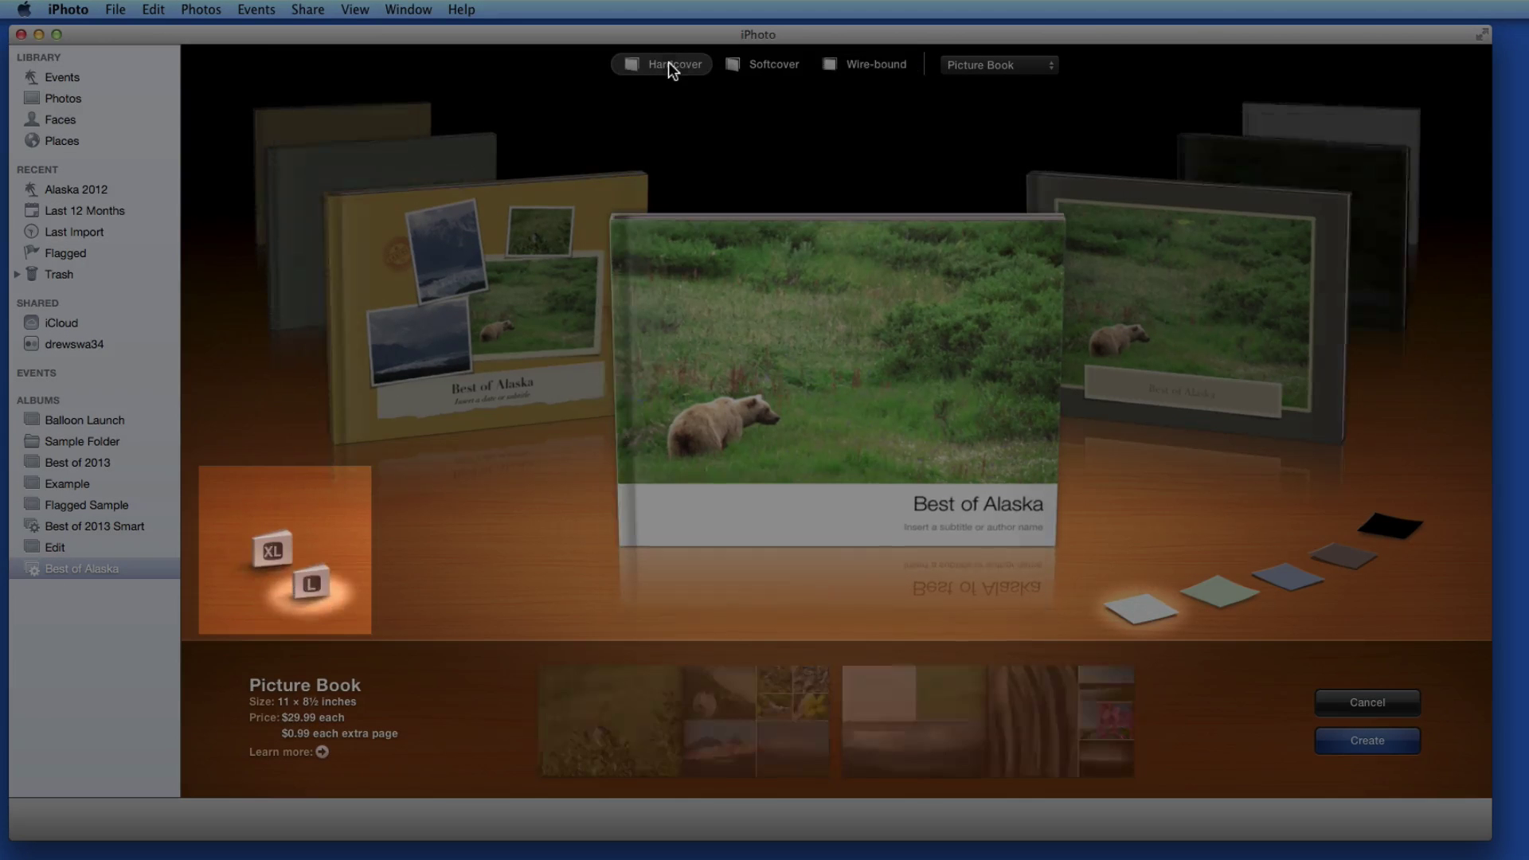
Step: Compare the XL and L sizes of the hardcover book, including their dimensions and prices
{"action": "left_click", "coordinate": [278, 548]}
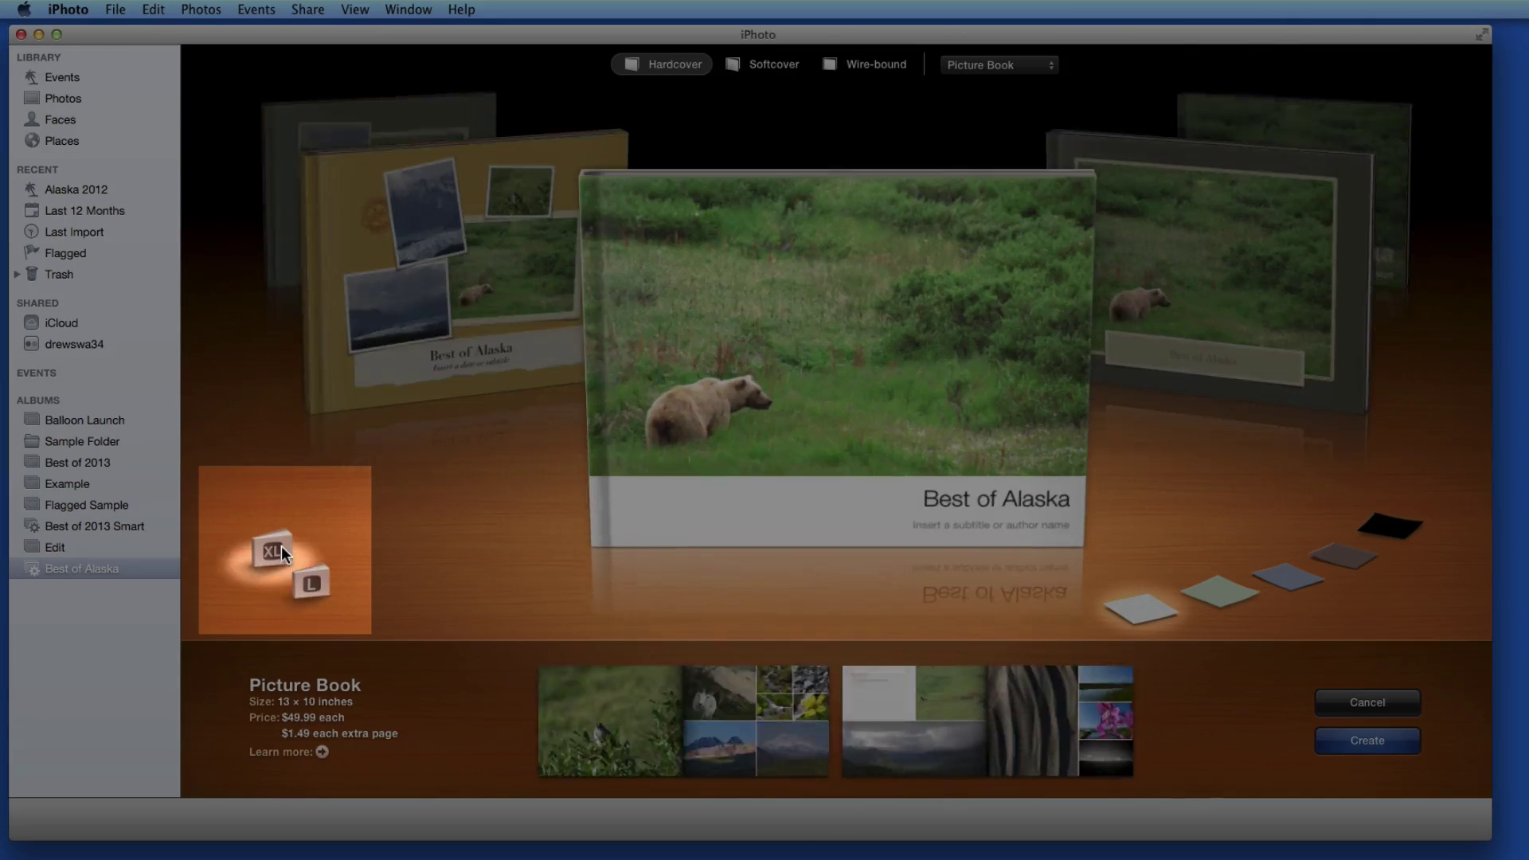
{"action": "left_click", "coordinate": [307, 583]}
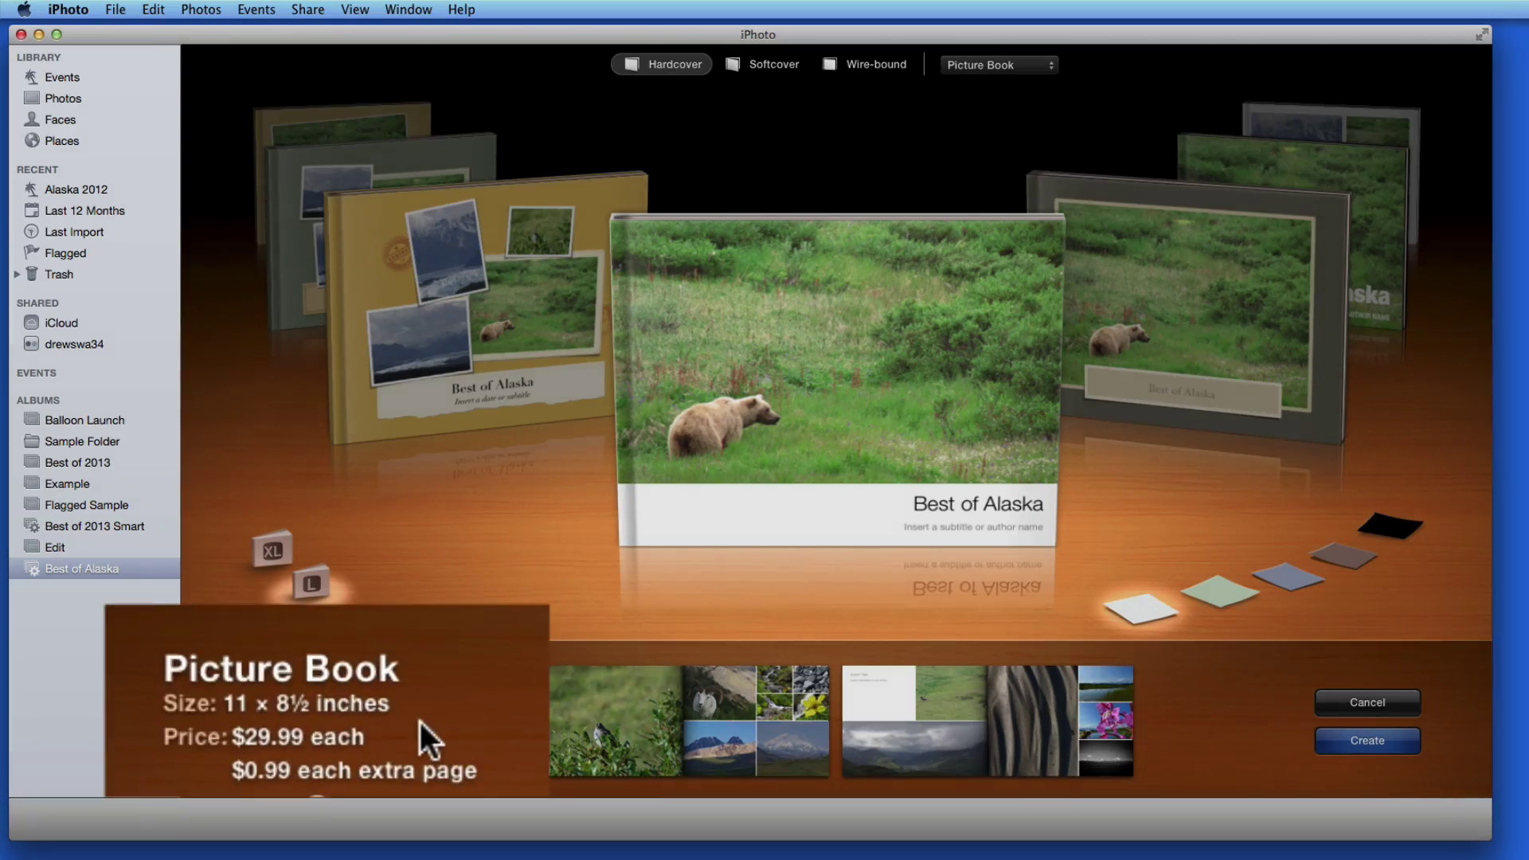
{"action": "left_click", "coordinate": [272, 548]}
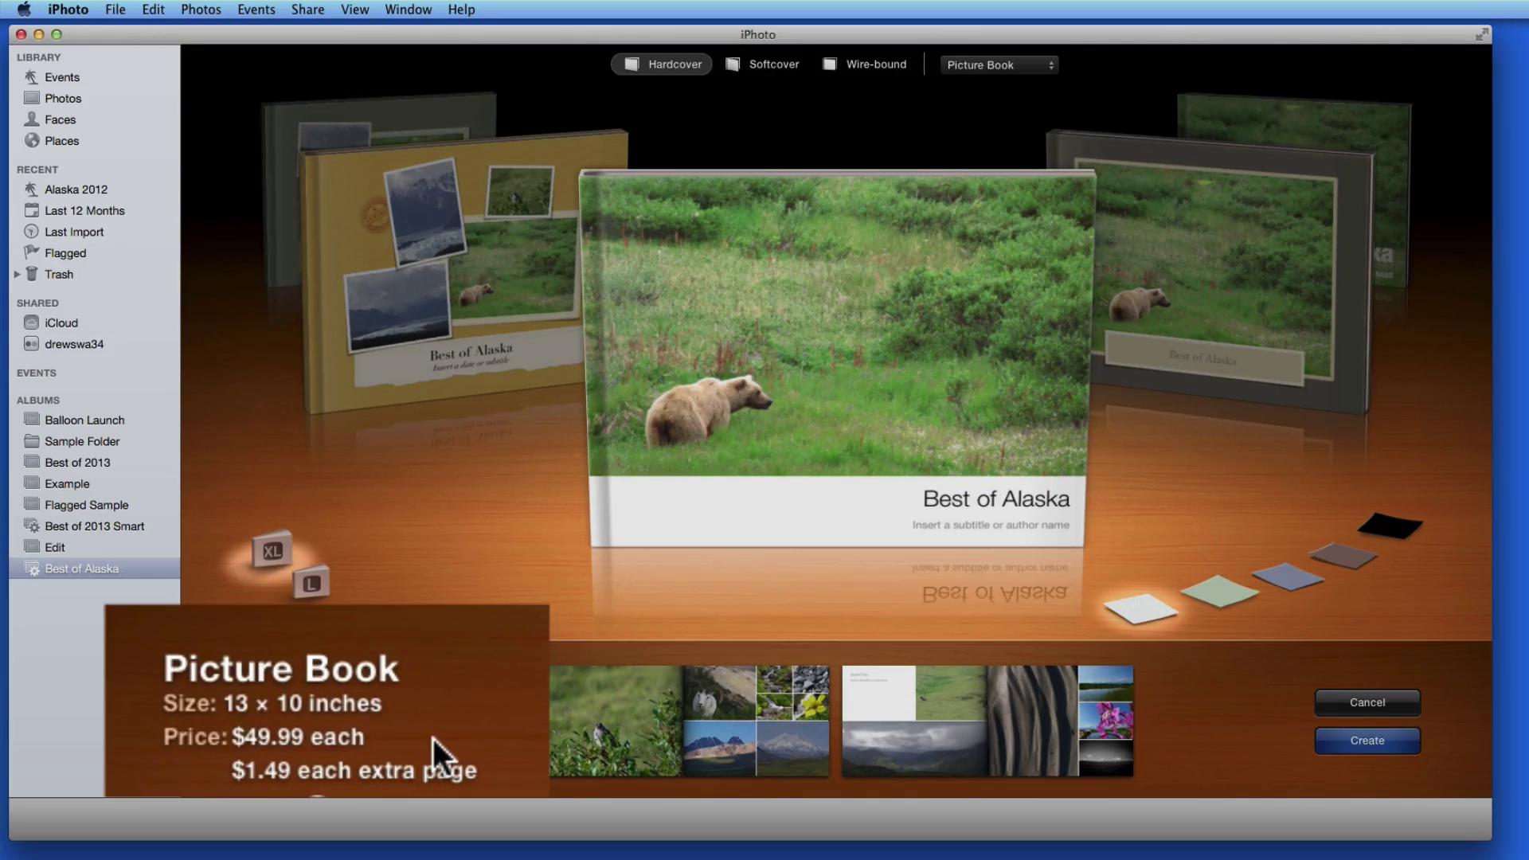
Step: Switch the book to softcover, try size M, and settle on size L
{"action": "left_click", "coordinate": [762, 67]}
{"action": "left_click", "coordinate": [305, 584]}
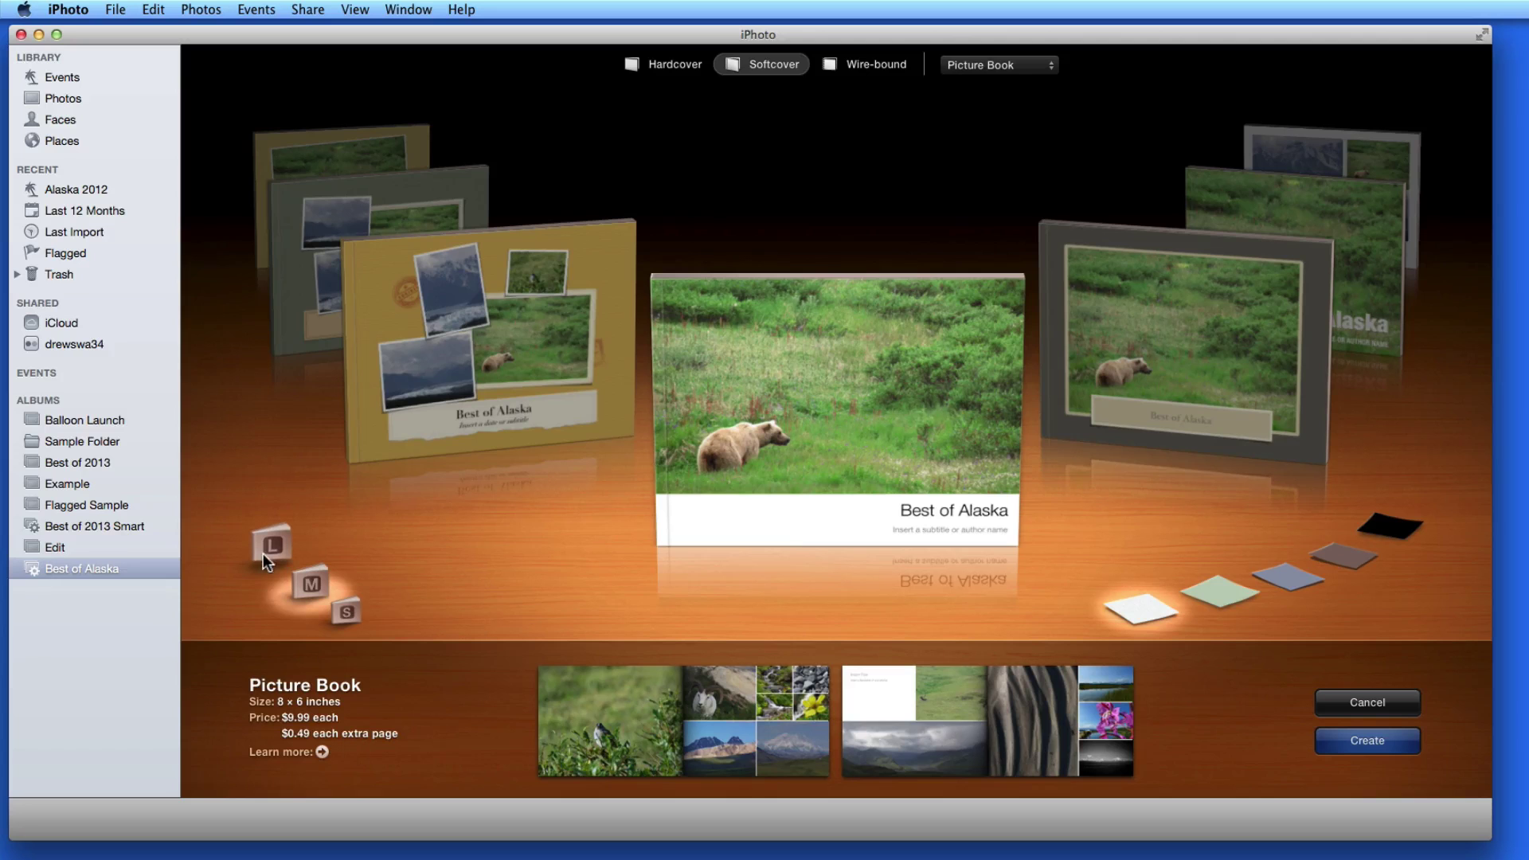
{"action": "left_click", "coordinate": [262, 554]}
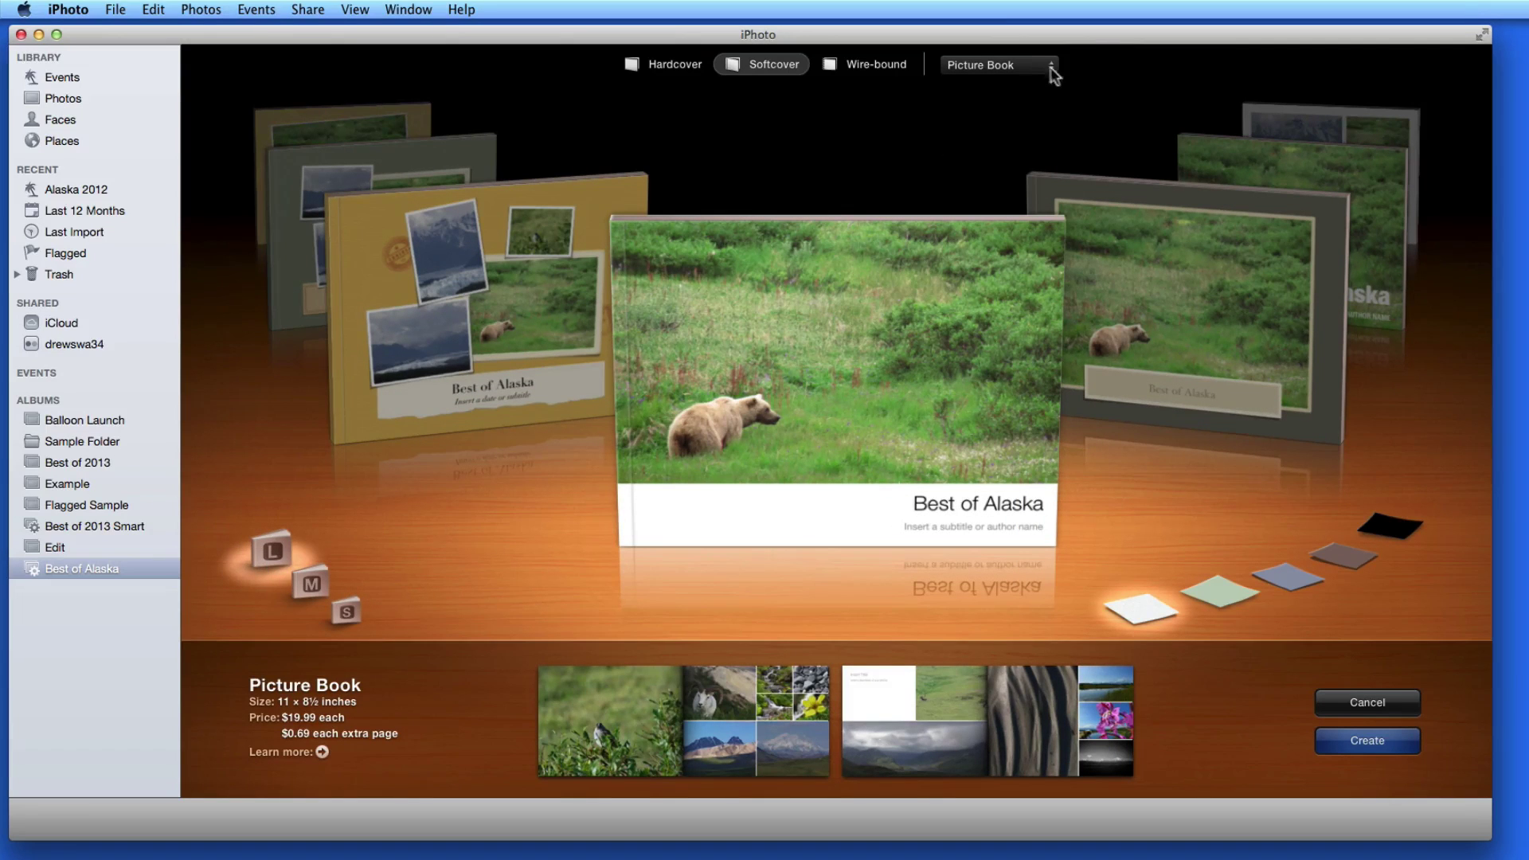
Step: Preview the Family Album, Line Border, Watercolor and Contemporary themes, trying a white background on Contemporary
{"action": "left_click", "coordinate": [1022, 53]}
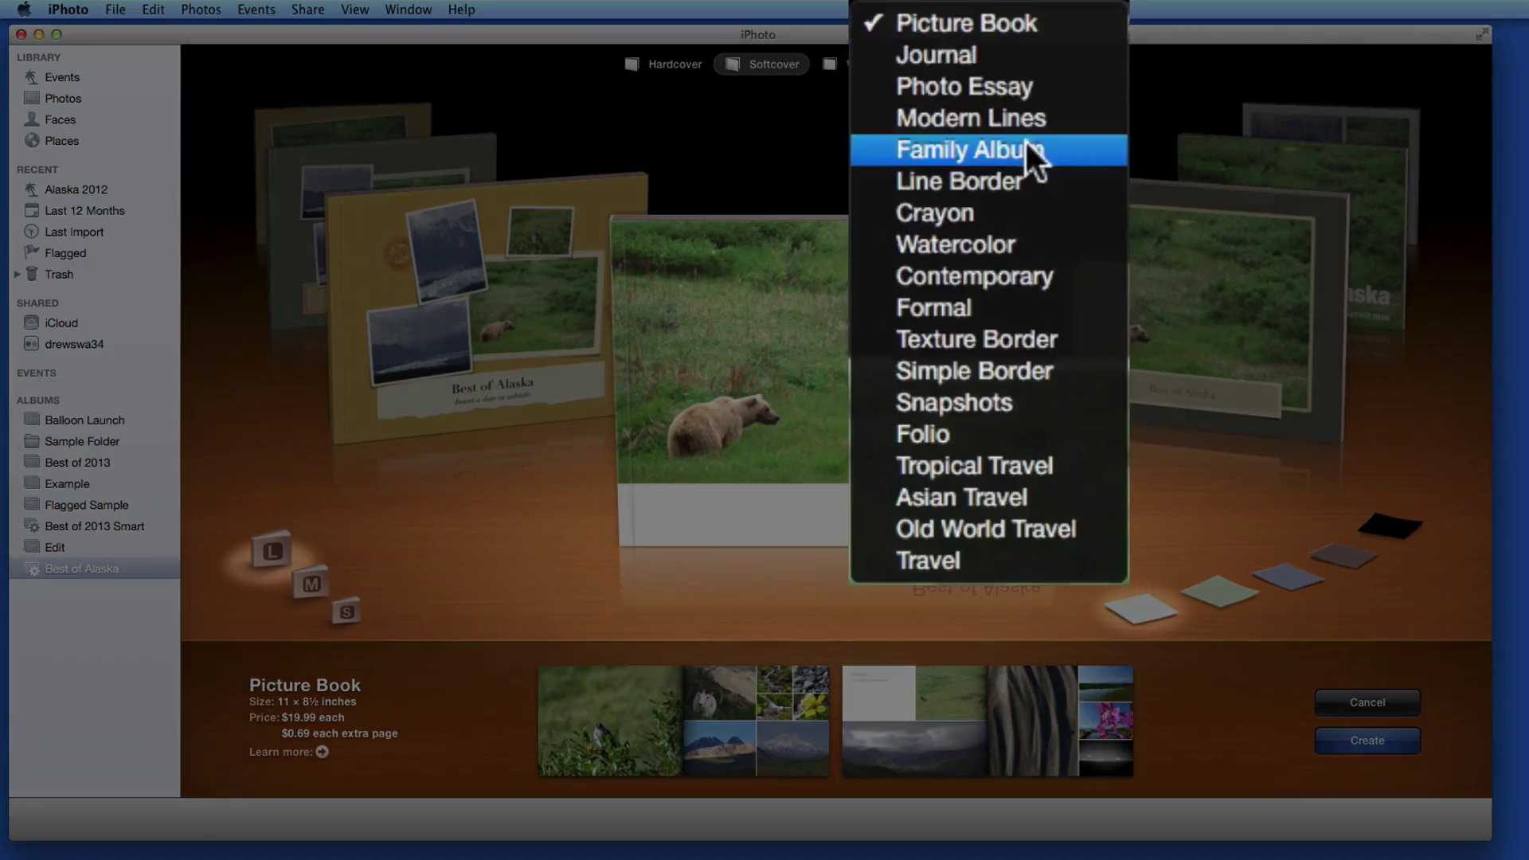
{"action": "left_click", "coordinate": [1004, 121]}
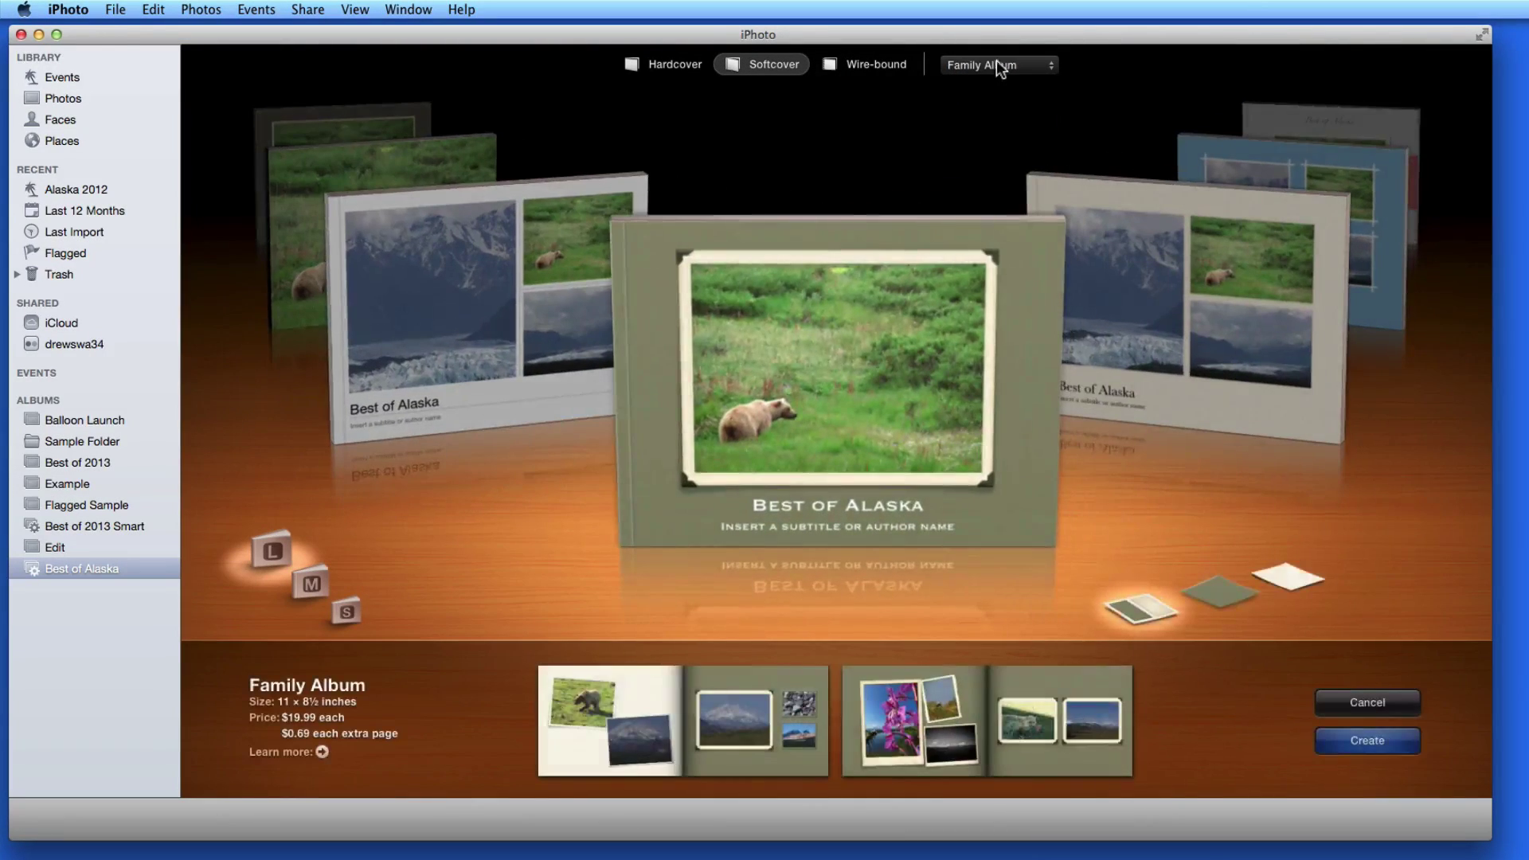
{"action": "left_click", "coordinate": [1215, 300]}
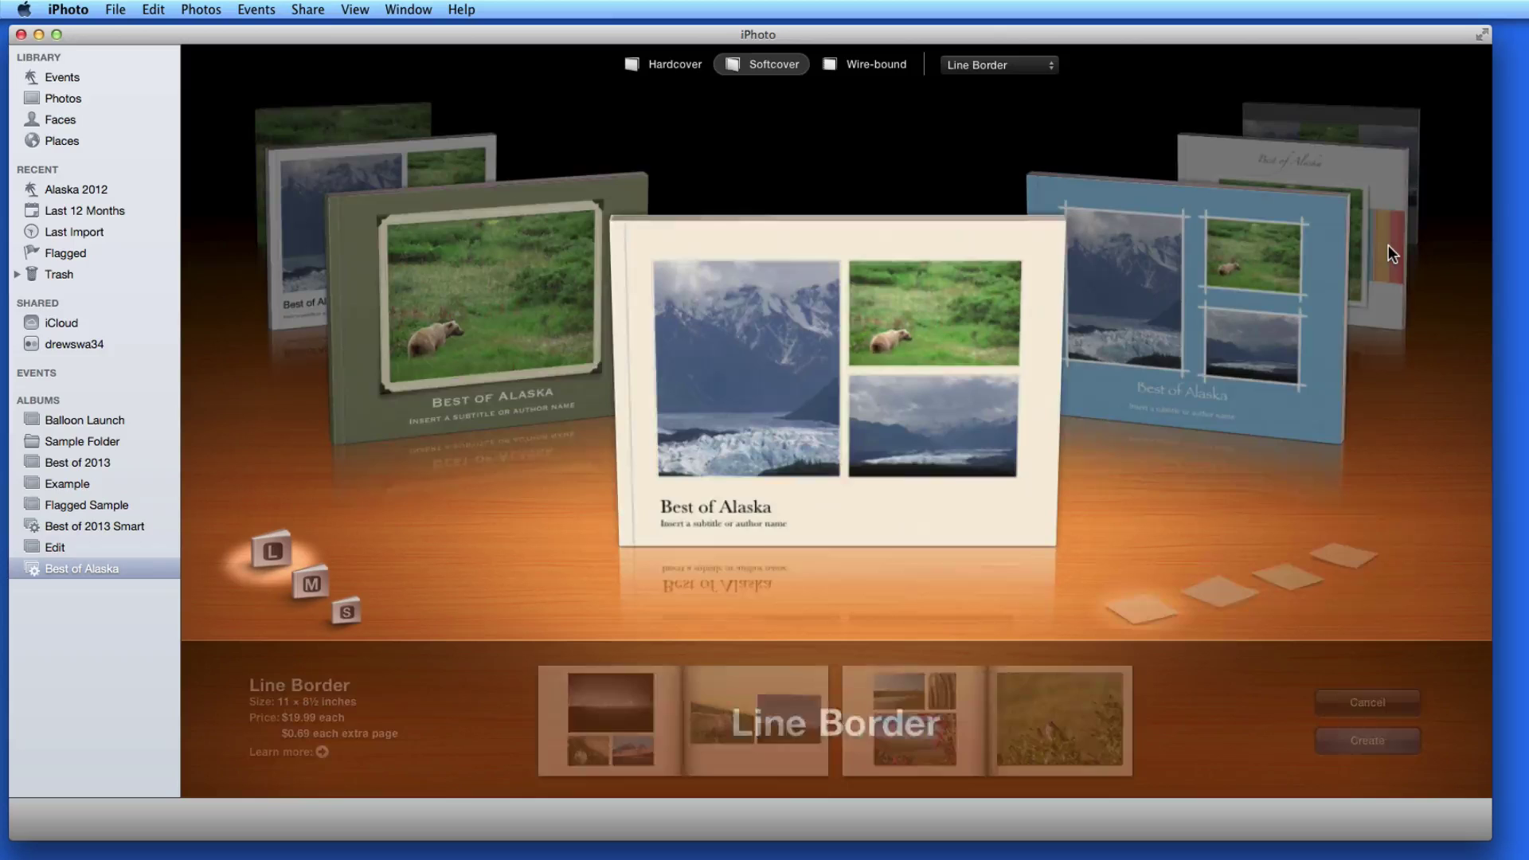
{"action": "left_click", "coordinate": [1388, 245]}
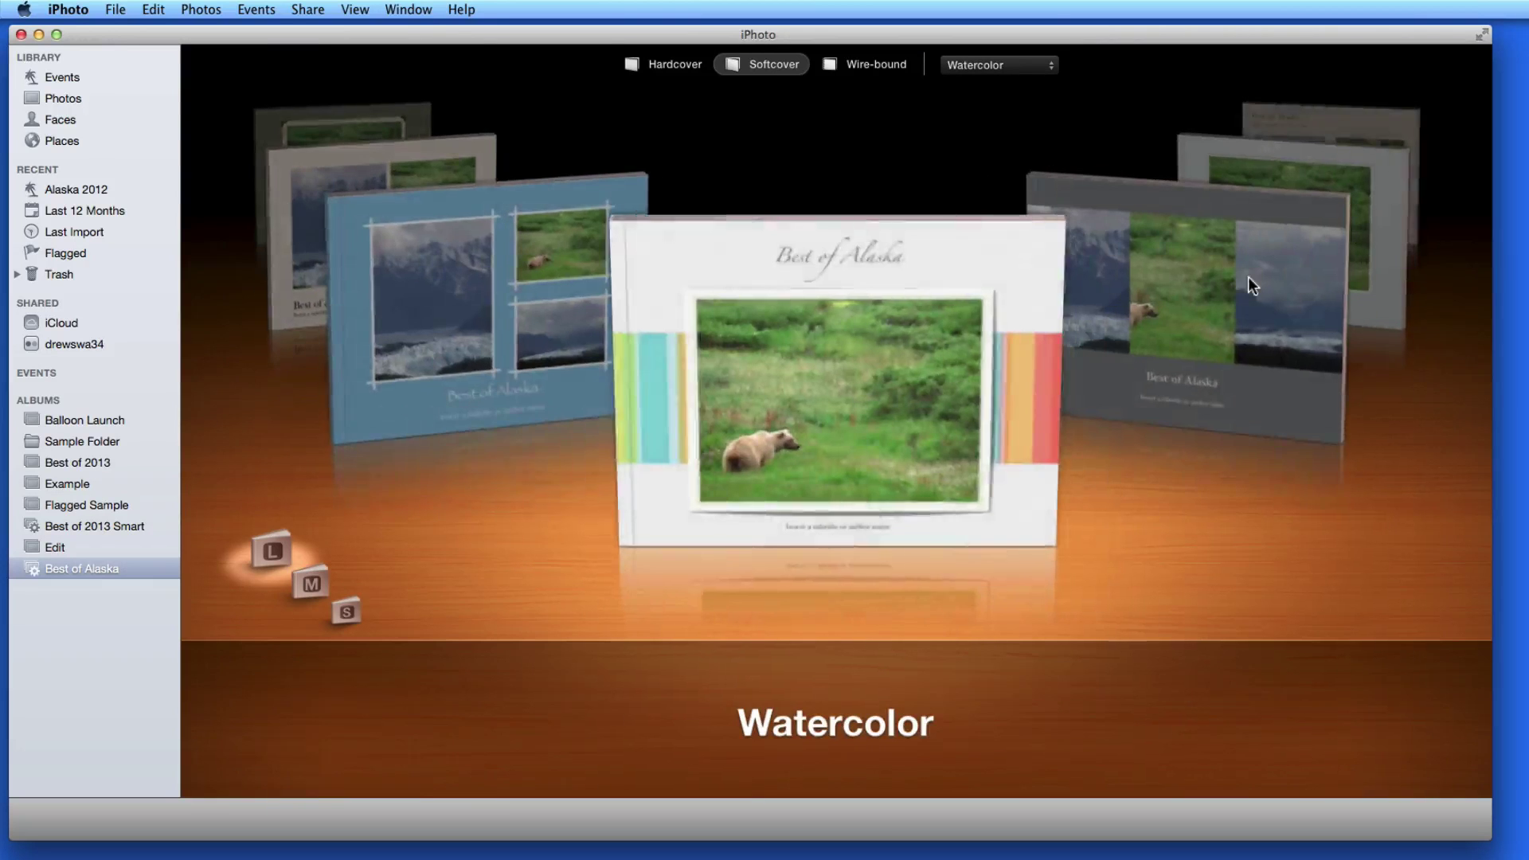
{"action": "left_click", "coordinate": [1248, 275]}
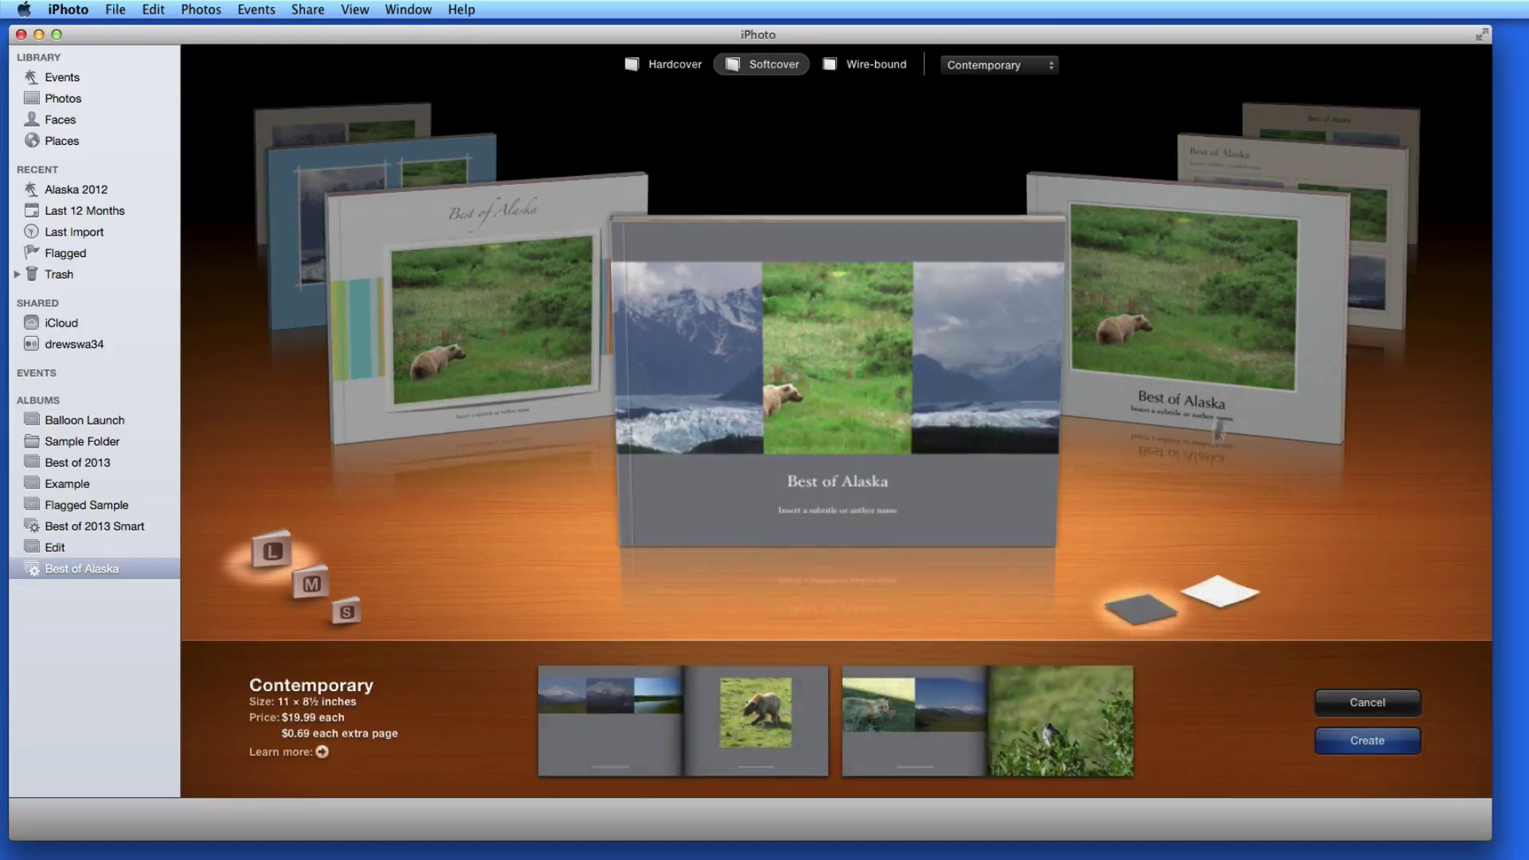
{"action": "left_click", "coordinate": [1215, 596]}
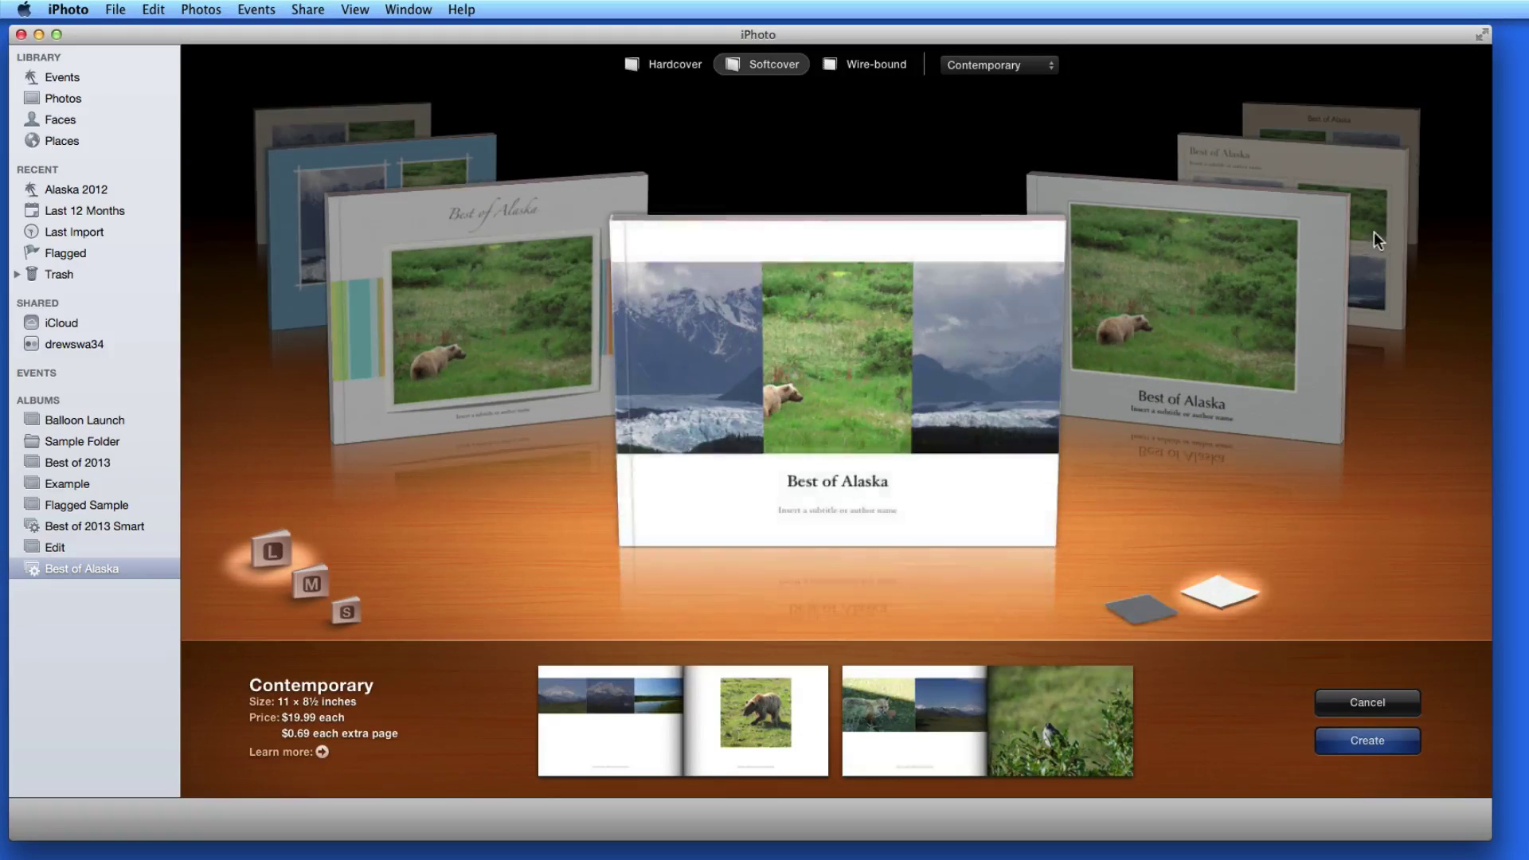
Step: Preview the Texture Border theme with its green and blue background colors
{"action": "left_click", "coordinate": [1374, 232]}
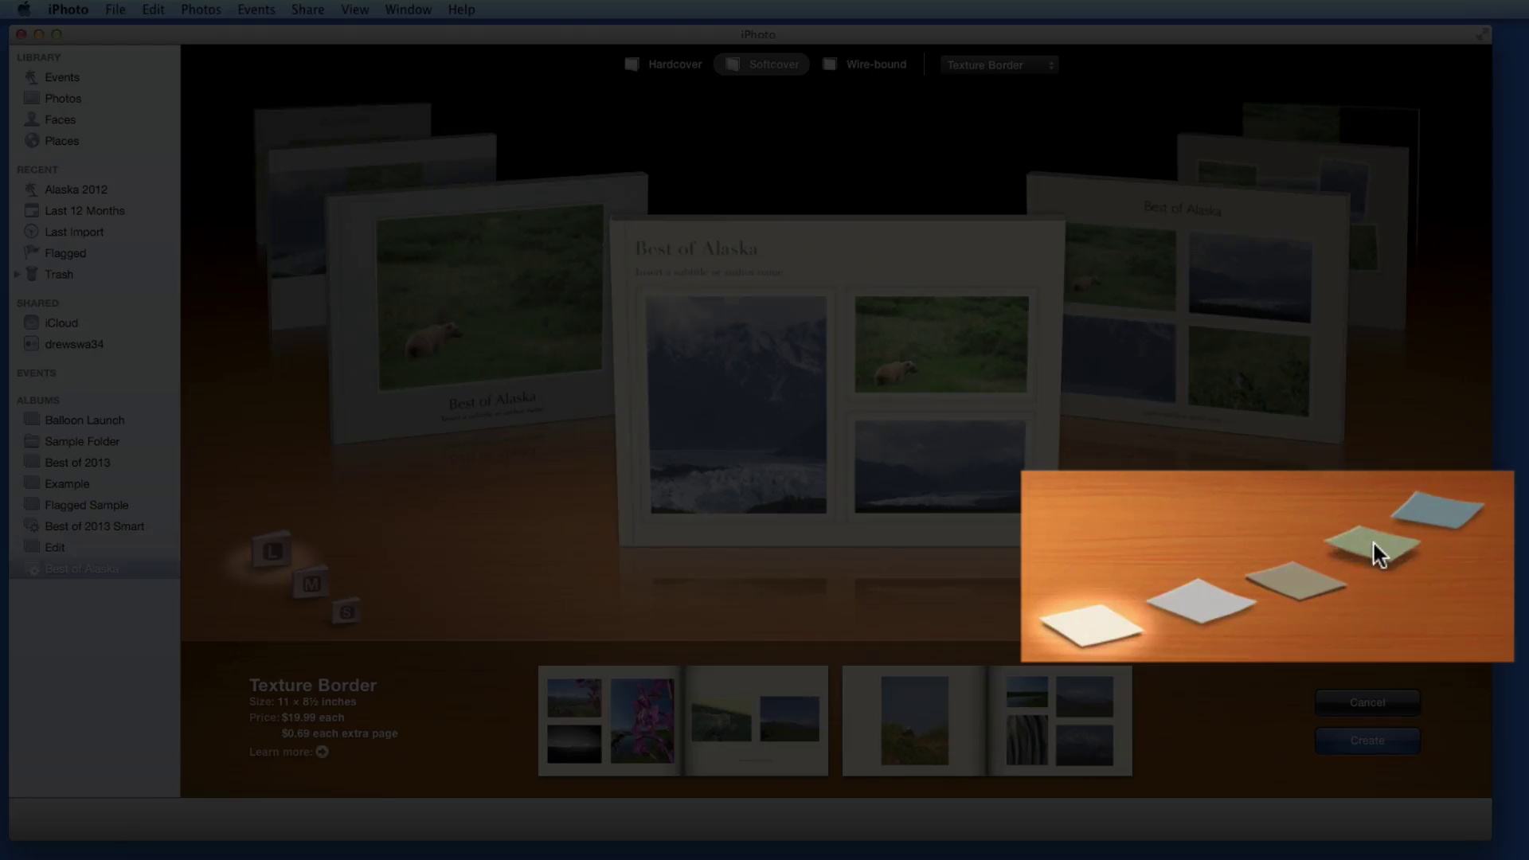
{"action": "left_click", "coordinate": [1344, 555]}
{"action": "left_click", "coordinate": [1385, 527]}
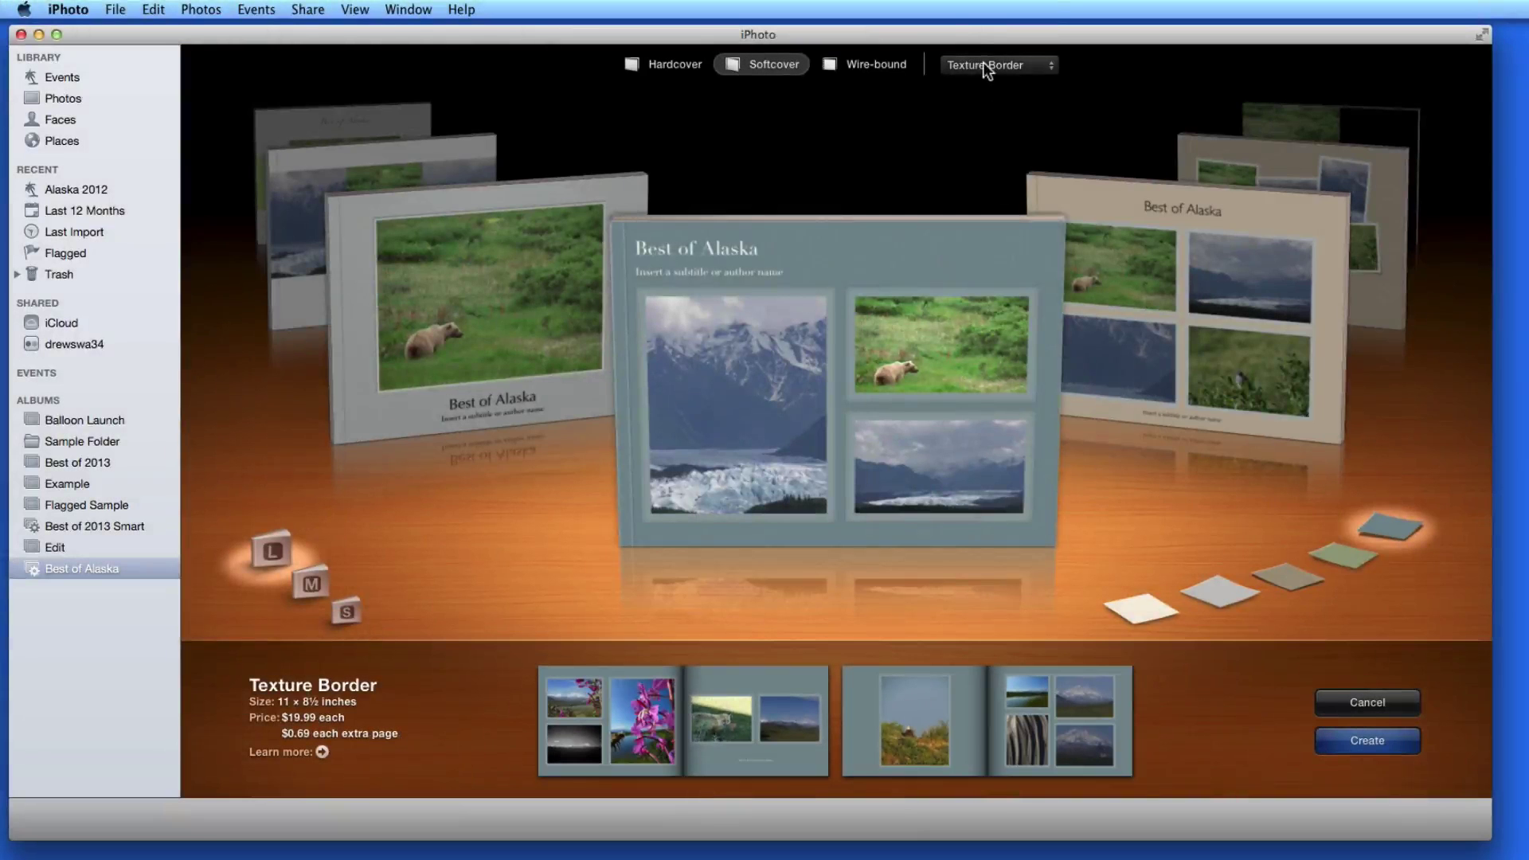
Step: Preview the Asian Travel theme with yellow, plain red, dotted red and blue backgrounds
{"action": "left_click", "coordinate": [984, 63]}
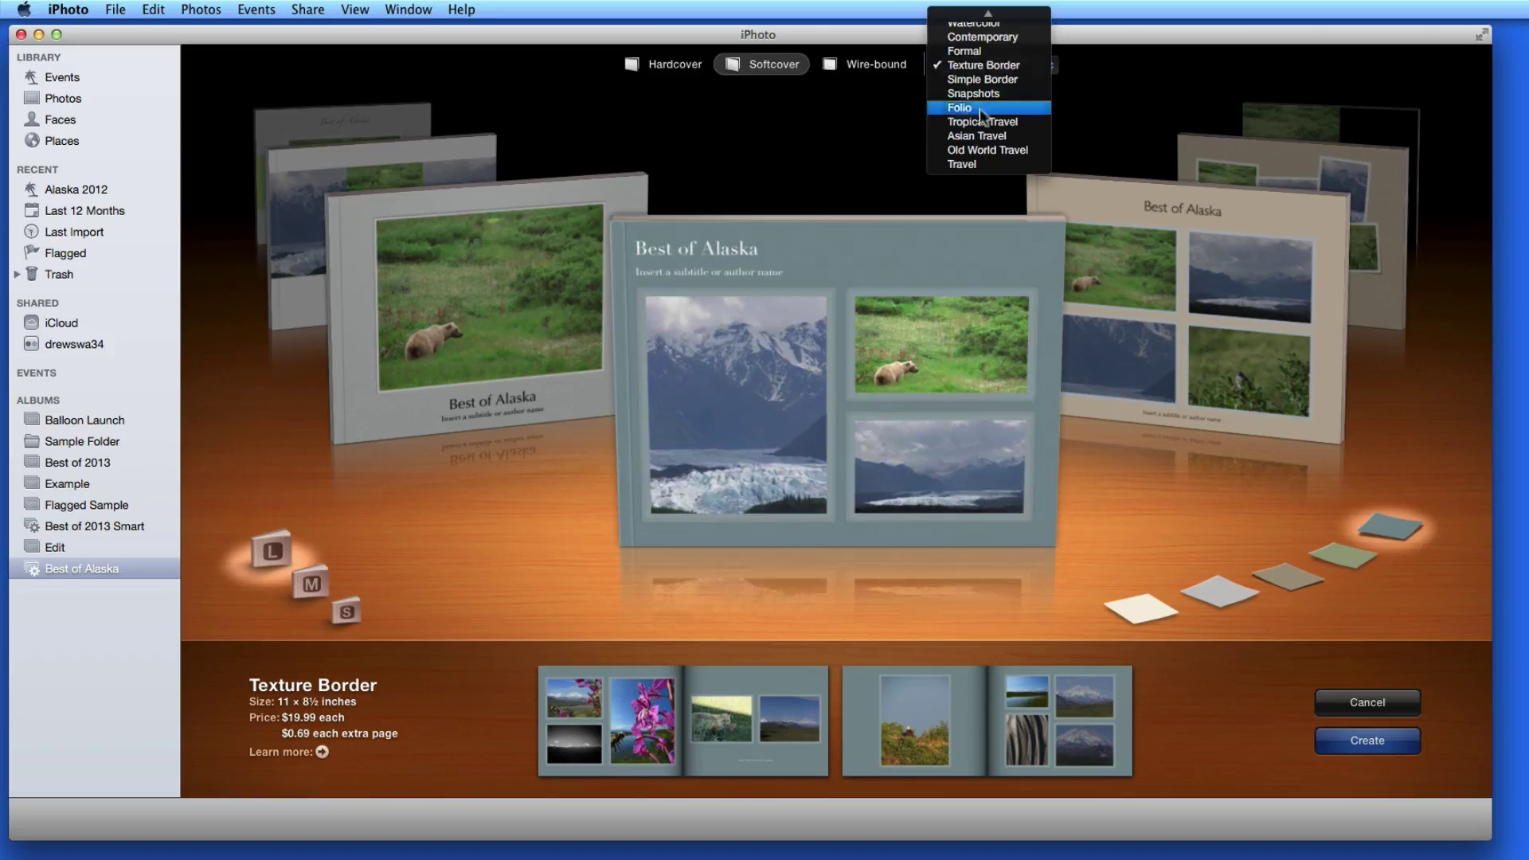
{"action": "left_click", "coordinate": [983, 135]}
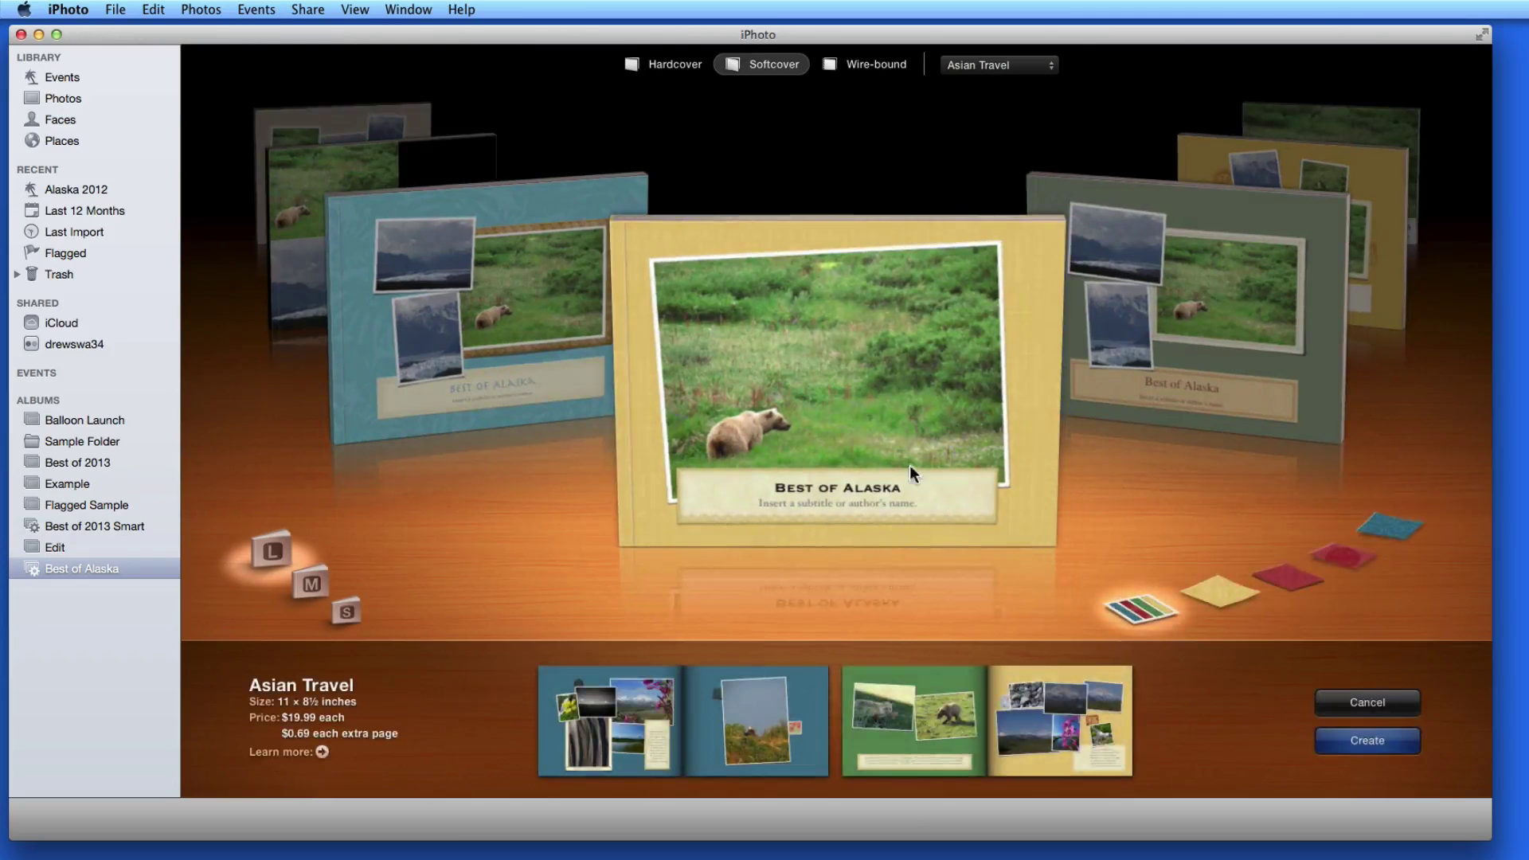
{"action": "left_click", "coordinate": [1222, 598]}
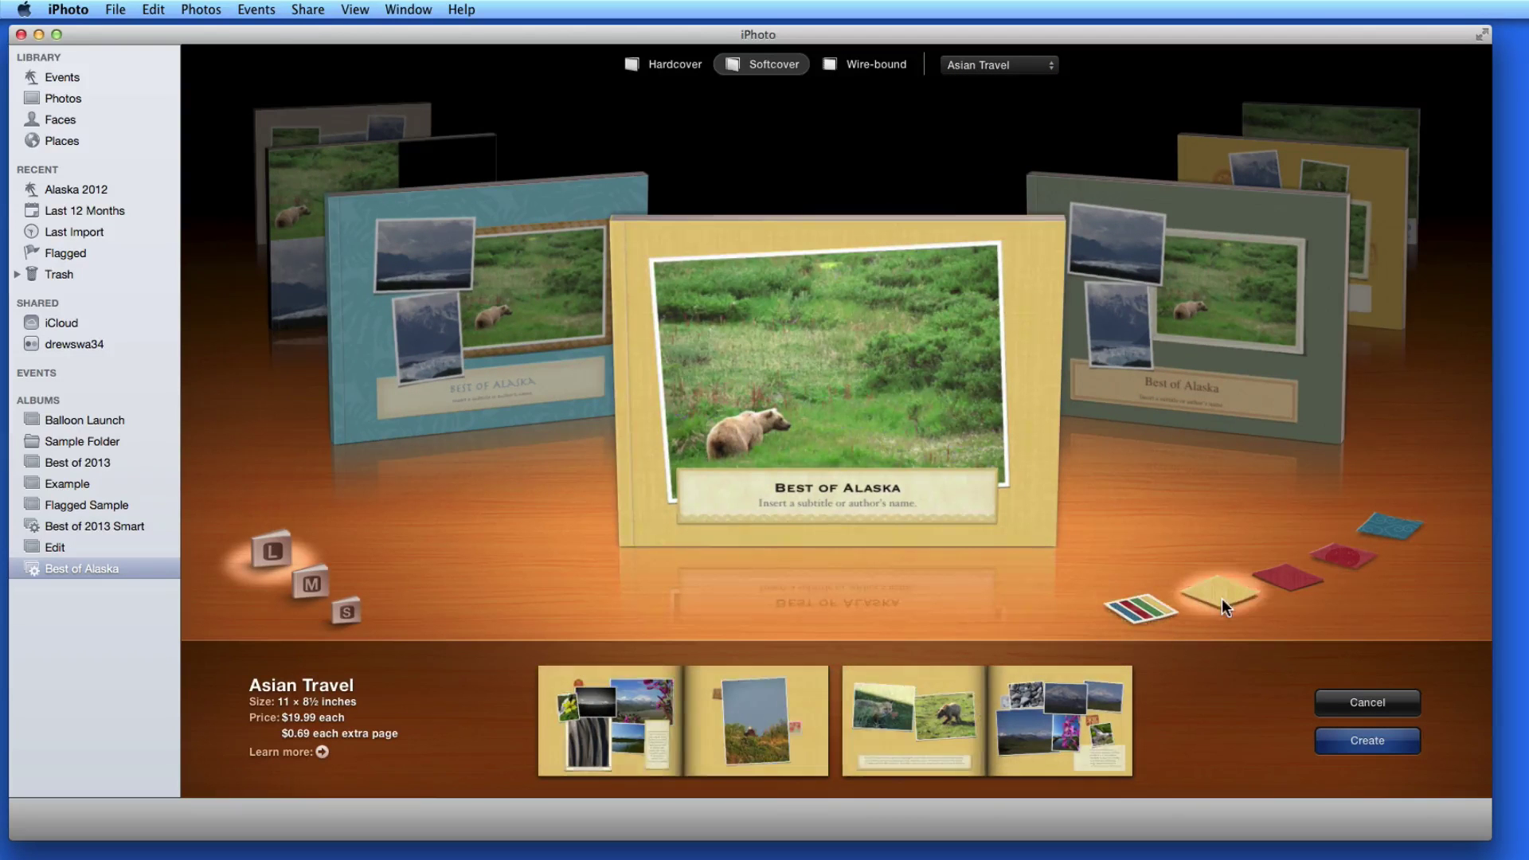
{"action": "left_click", "coordinate": [1293, 581]}
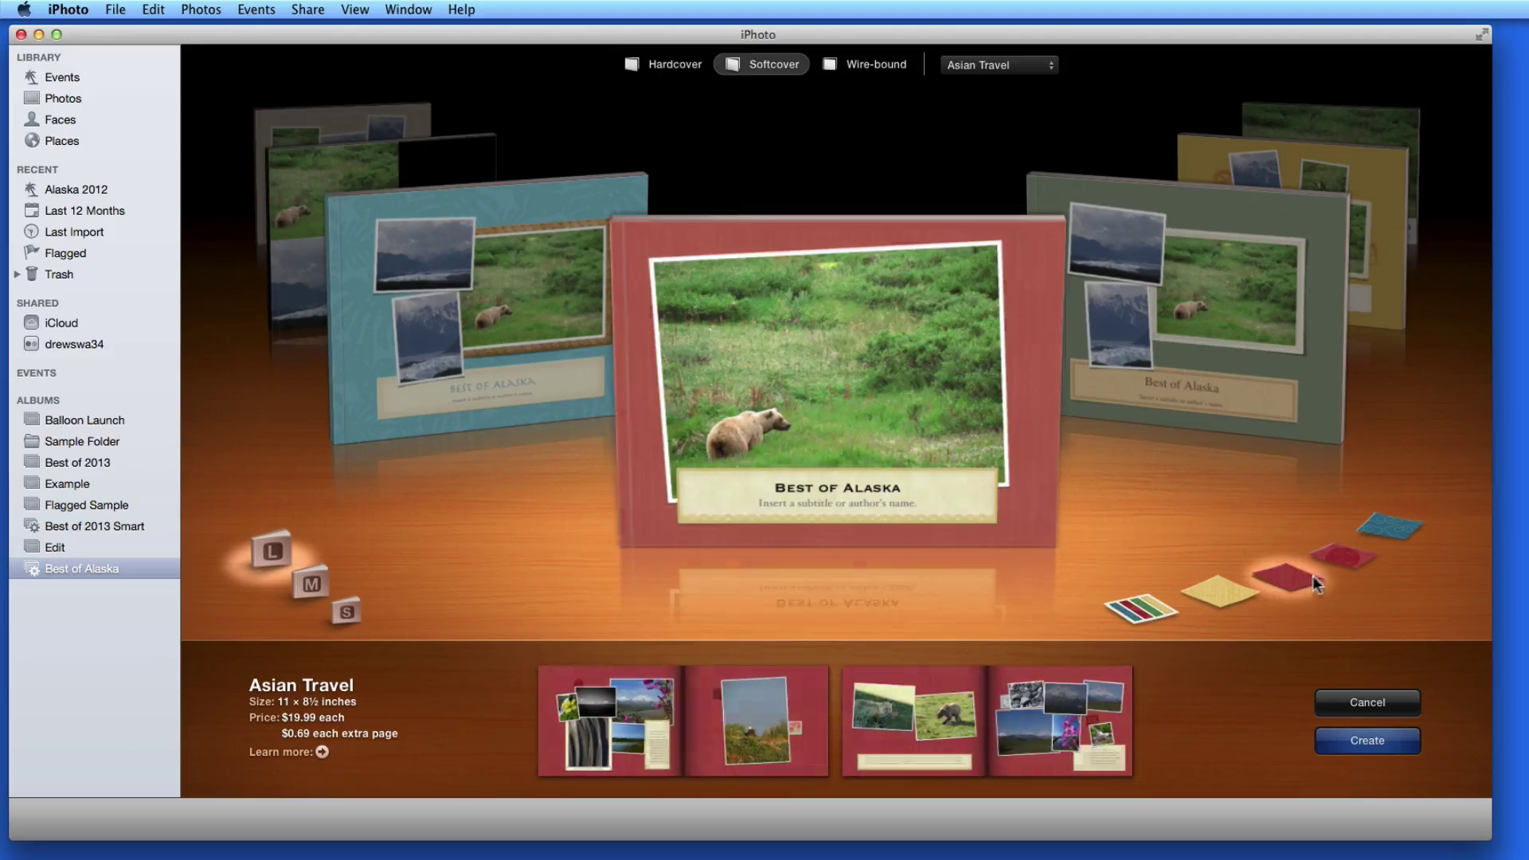
{"action": "left_click", "coordinate": [1354, 553]}
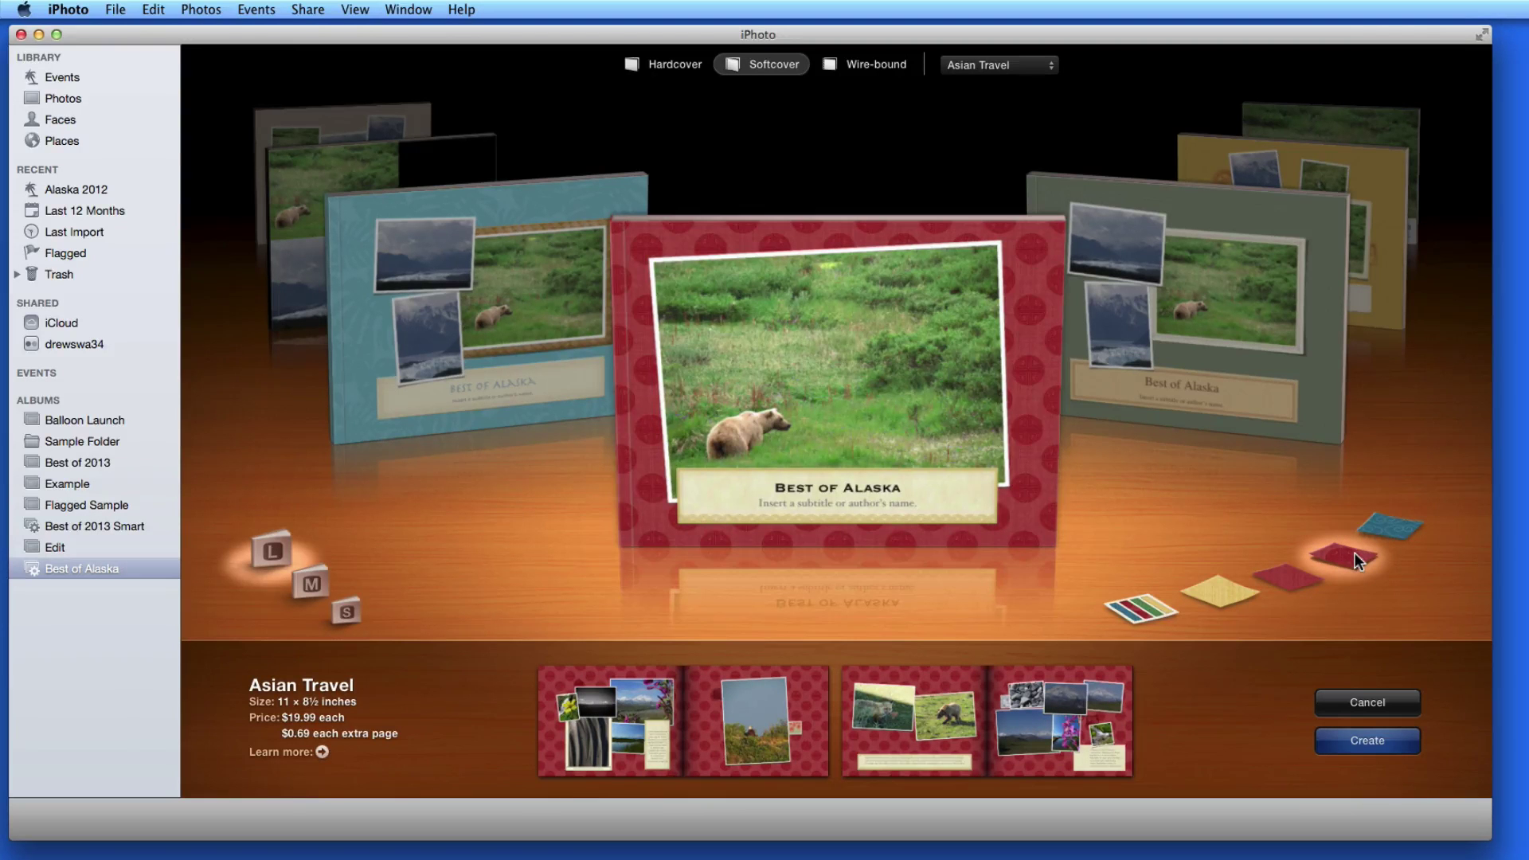
{"action": "left_click", "coordinate": [1391, 527]}
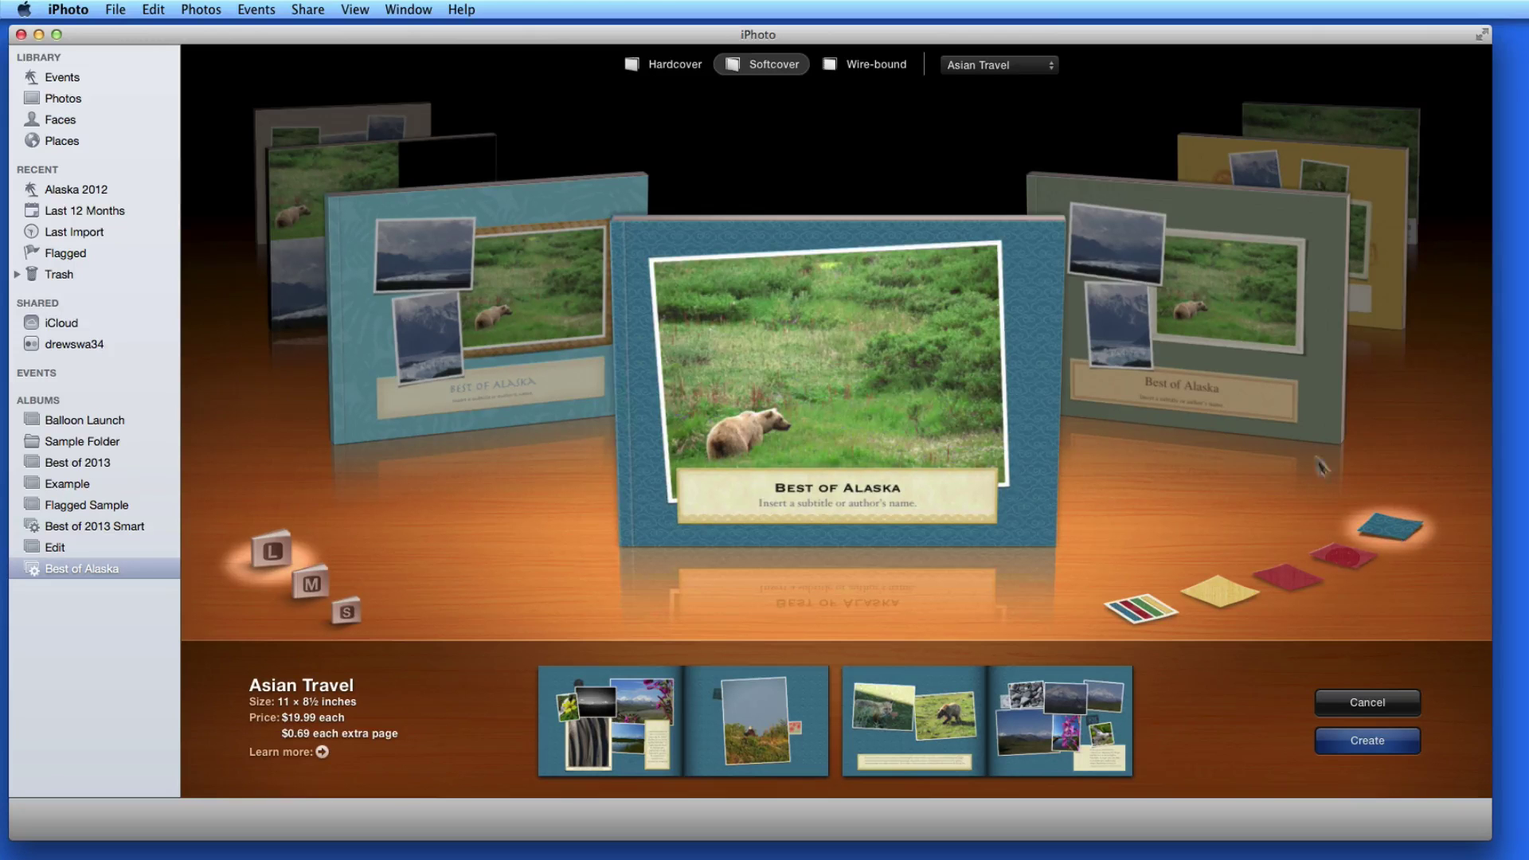
Step: Create the book with the Modern Lines theme and a black background
{"action": "left_click", "coordinate": [985, 65]}
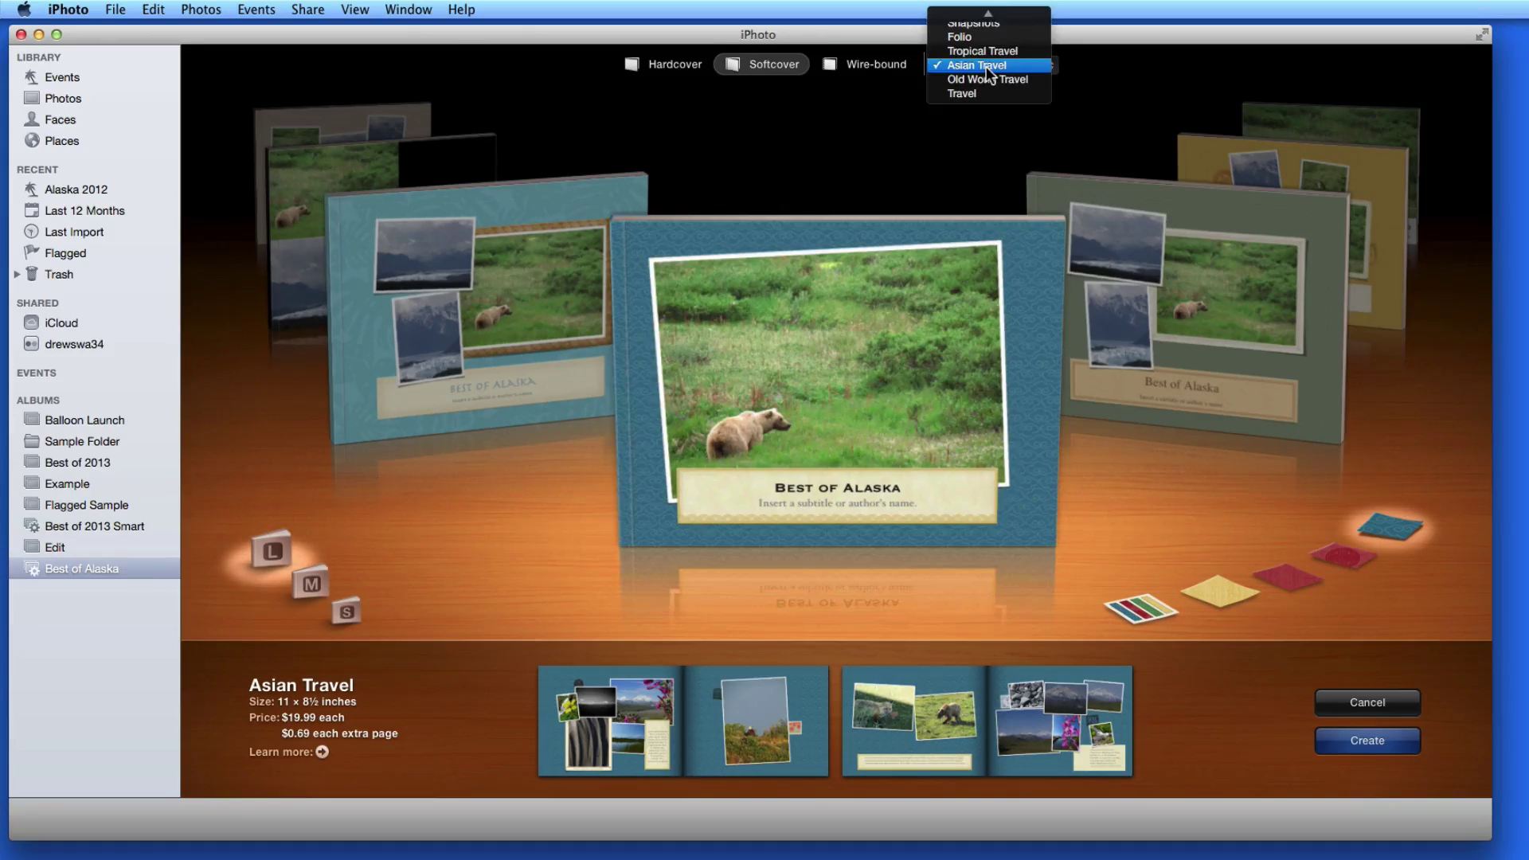
{"action": "left_click", "coordinate": [978, 56]}
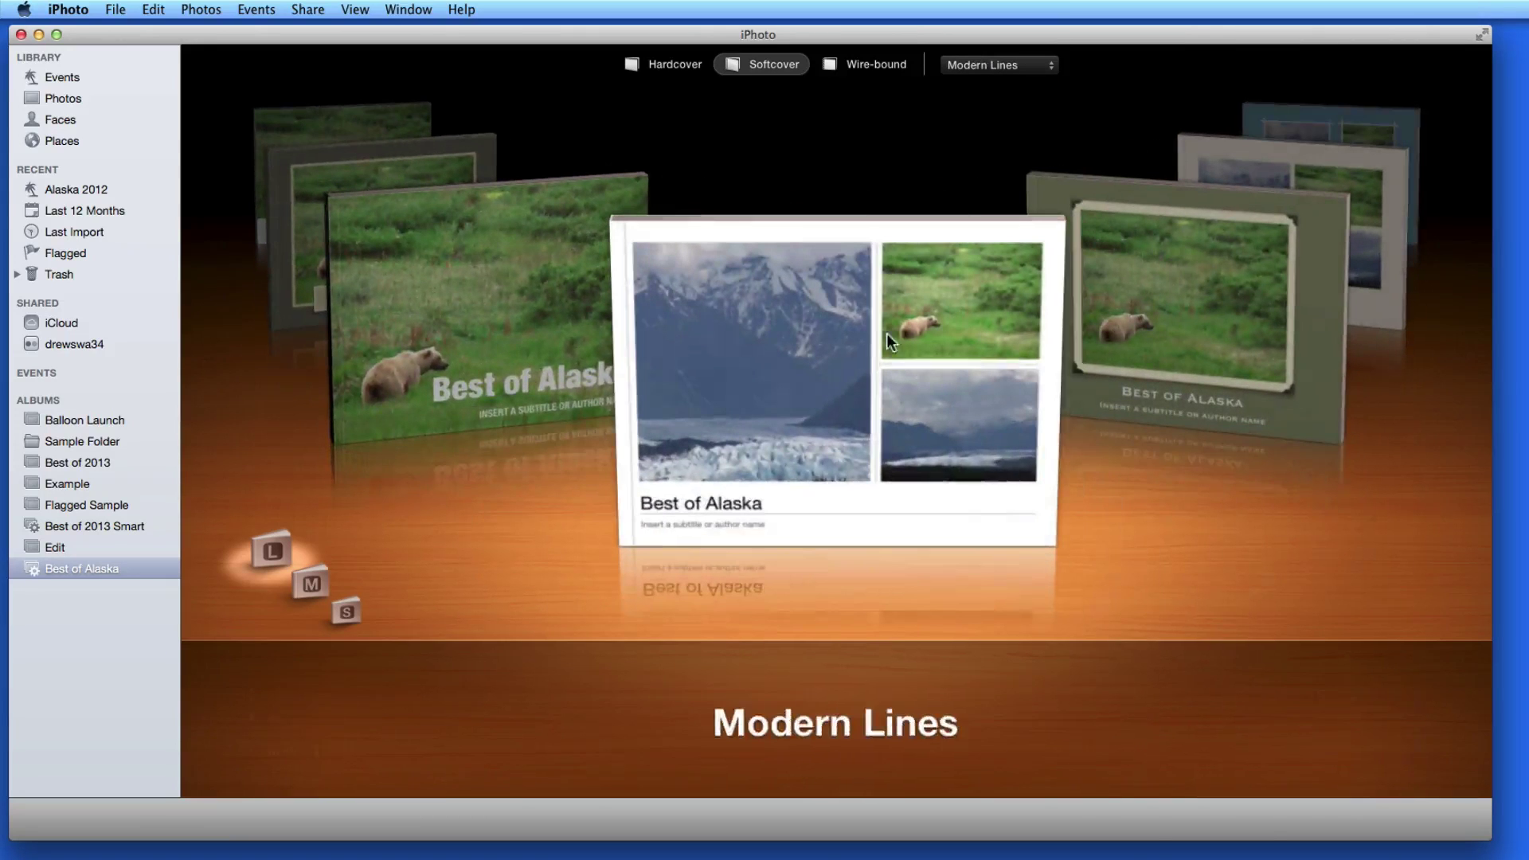
{"action": "left_click", "coordinate": [1406, 527]}
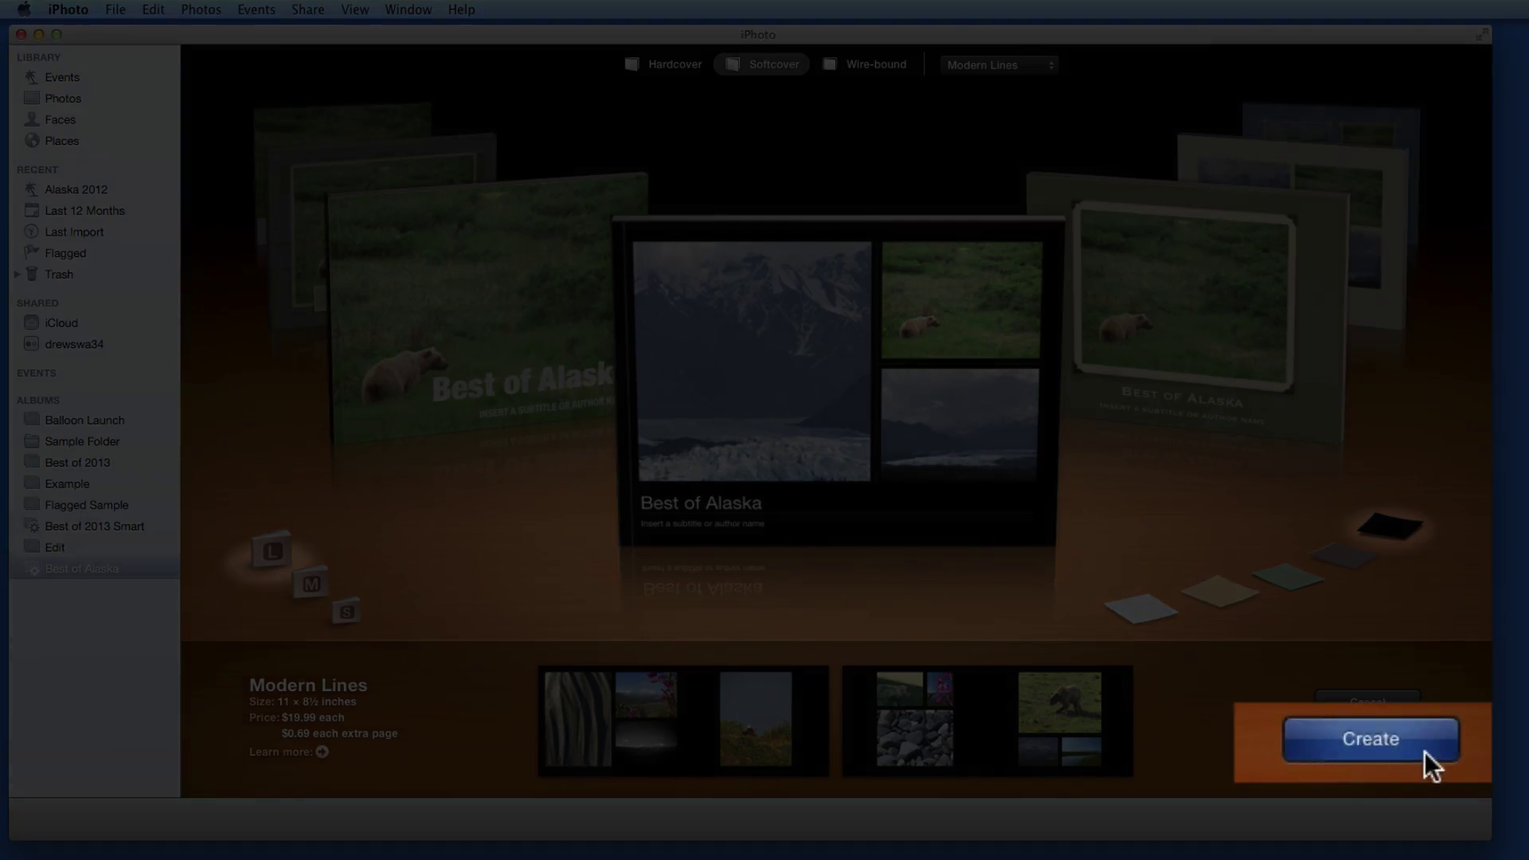
{"action": "left_click", "coordinate": [1425, 752]}
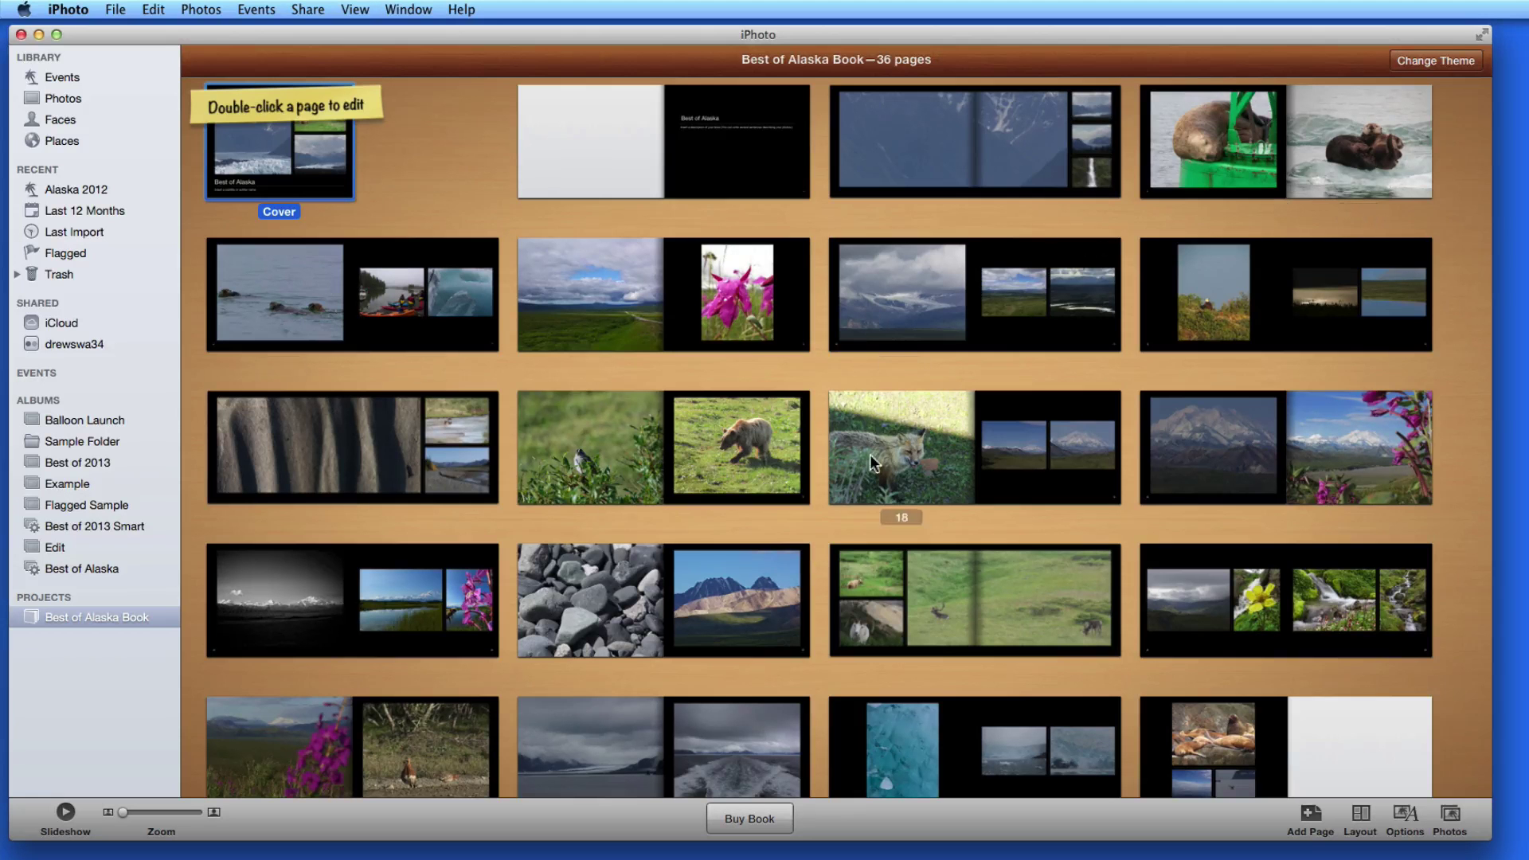
Step: Open the book's cover for editing, try the full-page photo layout, and apply the layout with one photo plus title and subtitle
{"action": "scroll", "coordinate": [870, 460], "scroll_direction": "down", "scroll_amount": 2}
{"action": "scroll", "coordinate": [870, 454], "scroll_direction": "up", "scroll_amount": 3}
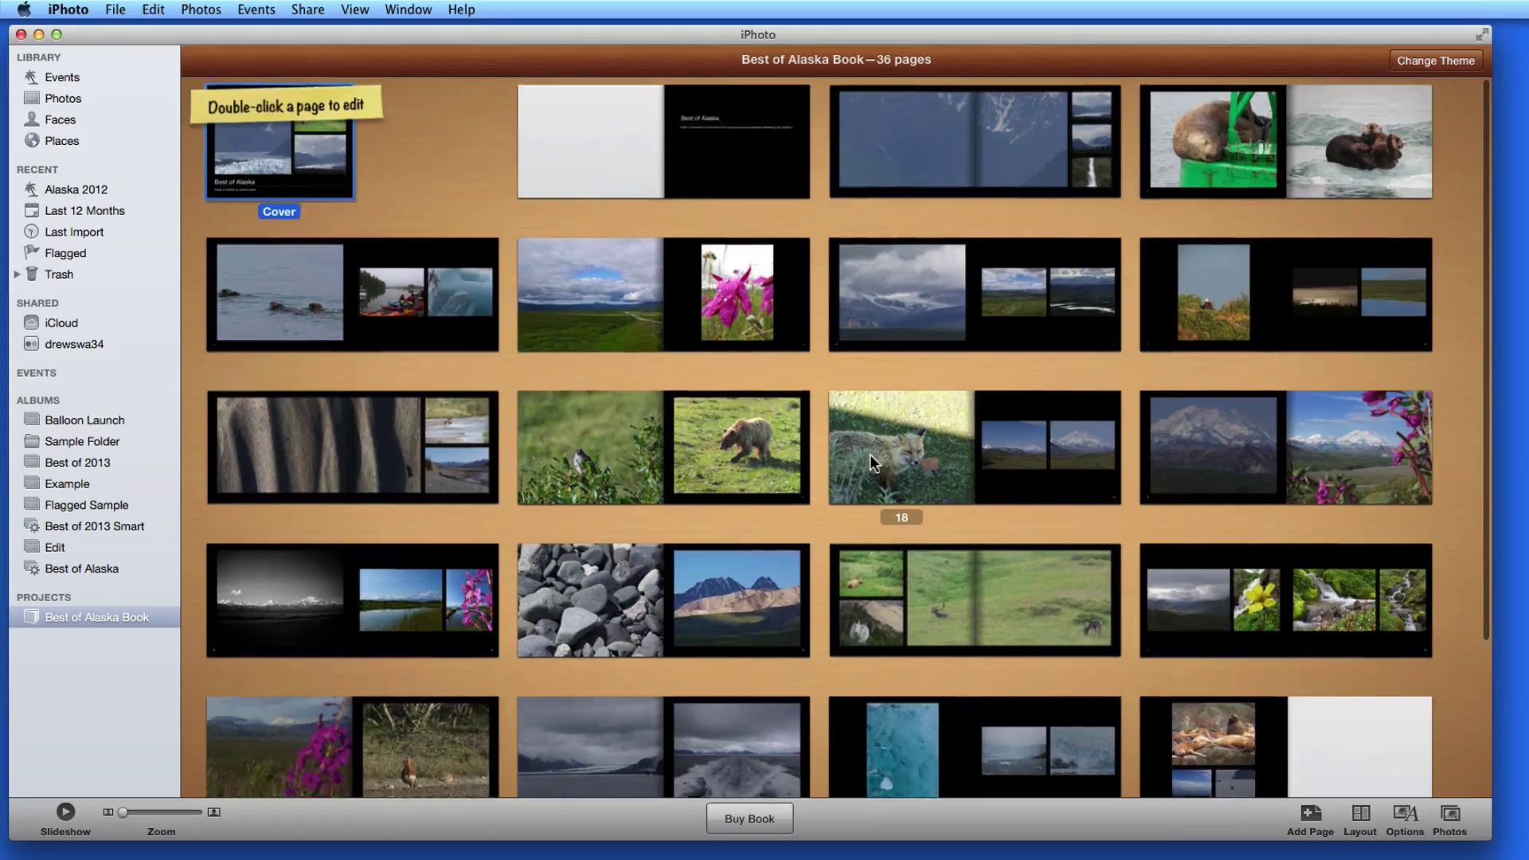
{"action": "double_click", "coordinate": [281, 141]}
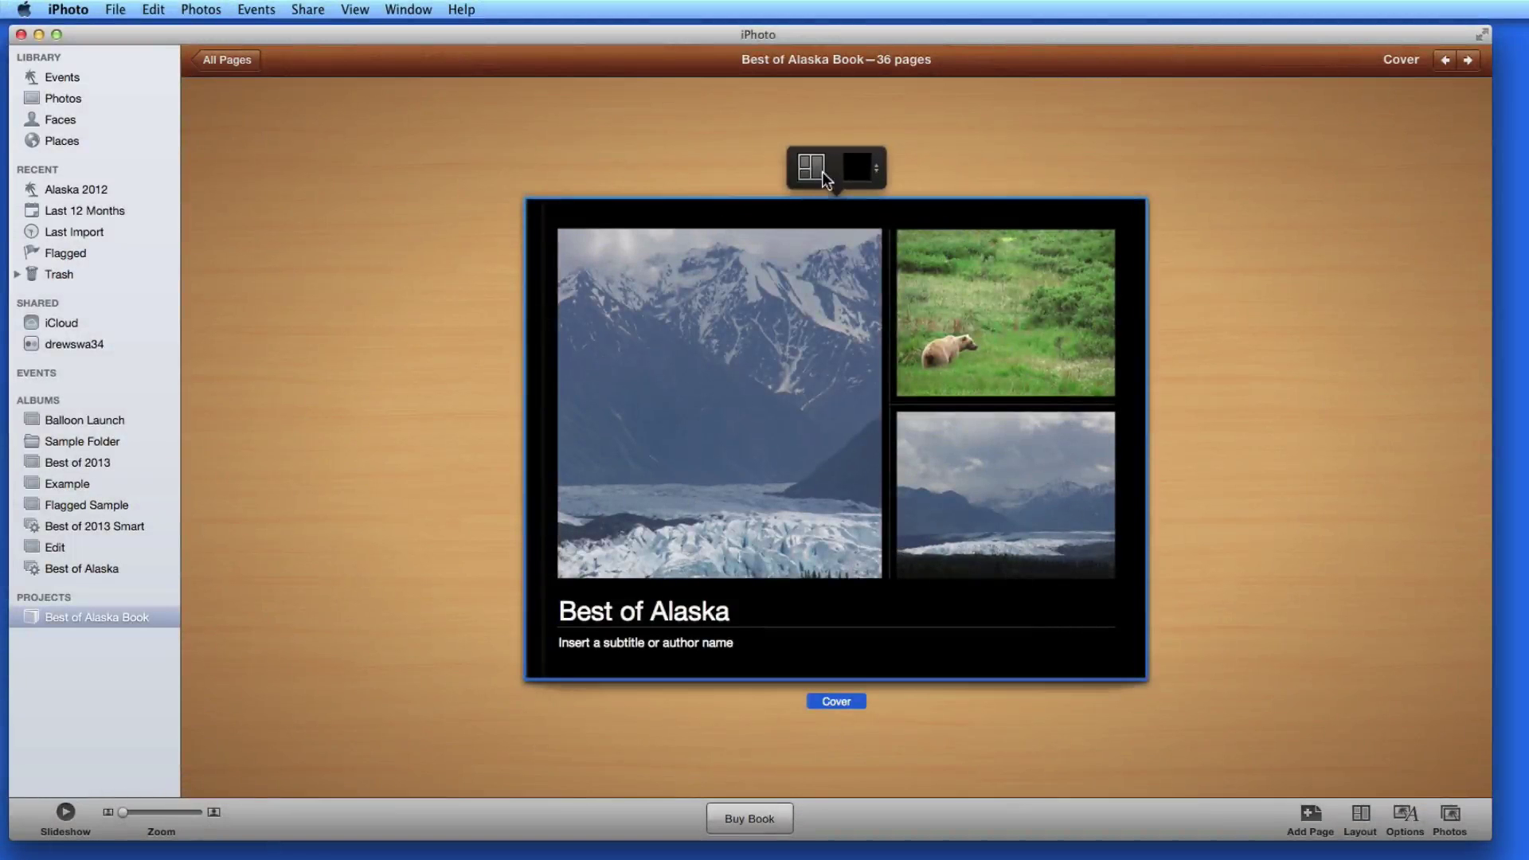
{"action": "left_click", "coordinate": [822, 171]}
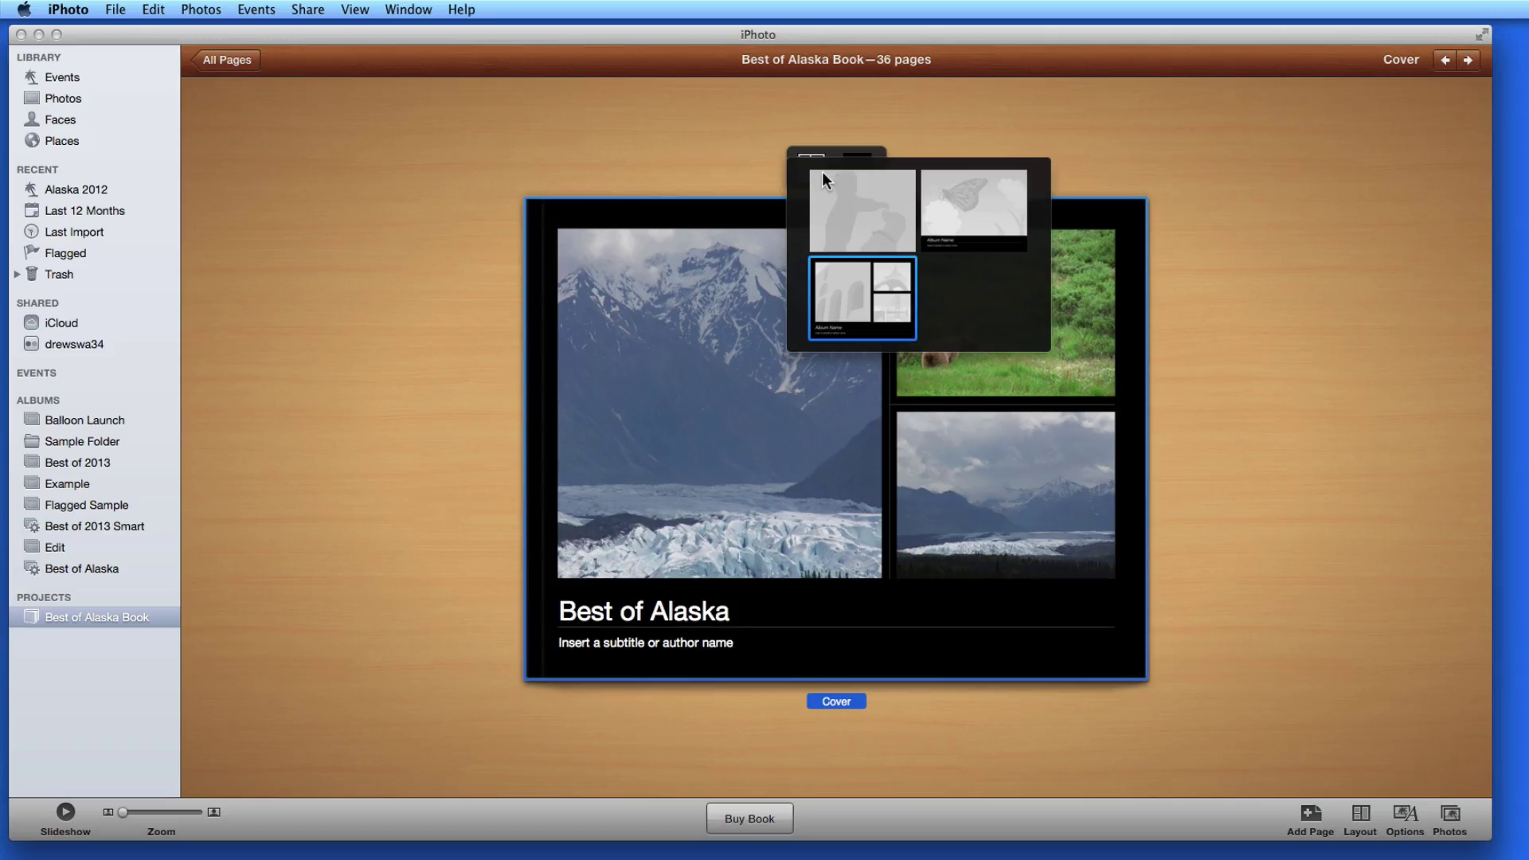
{"action": "left_click", "coordinate": [834, 213]}
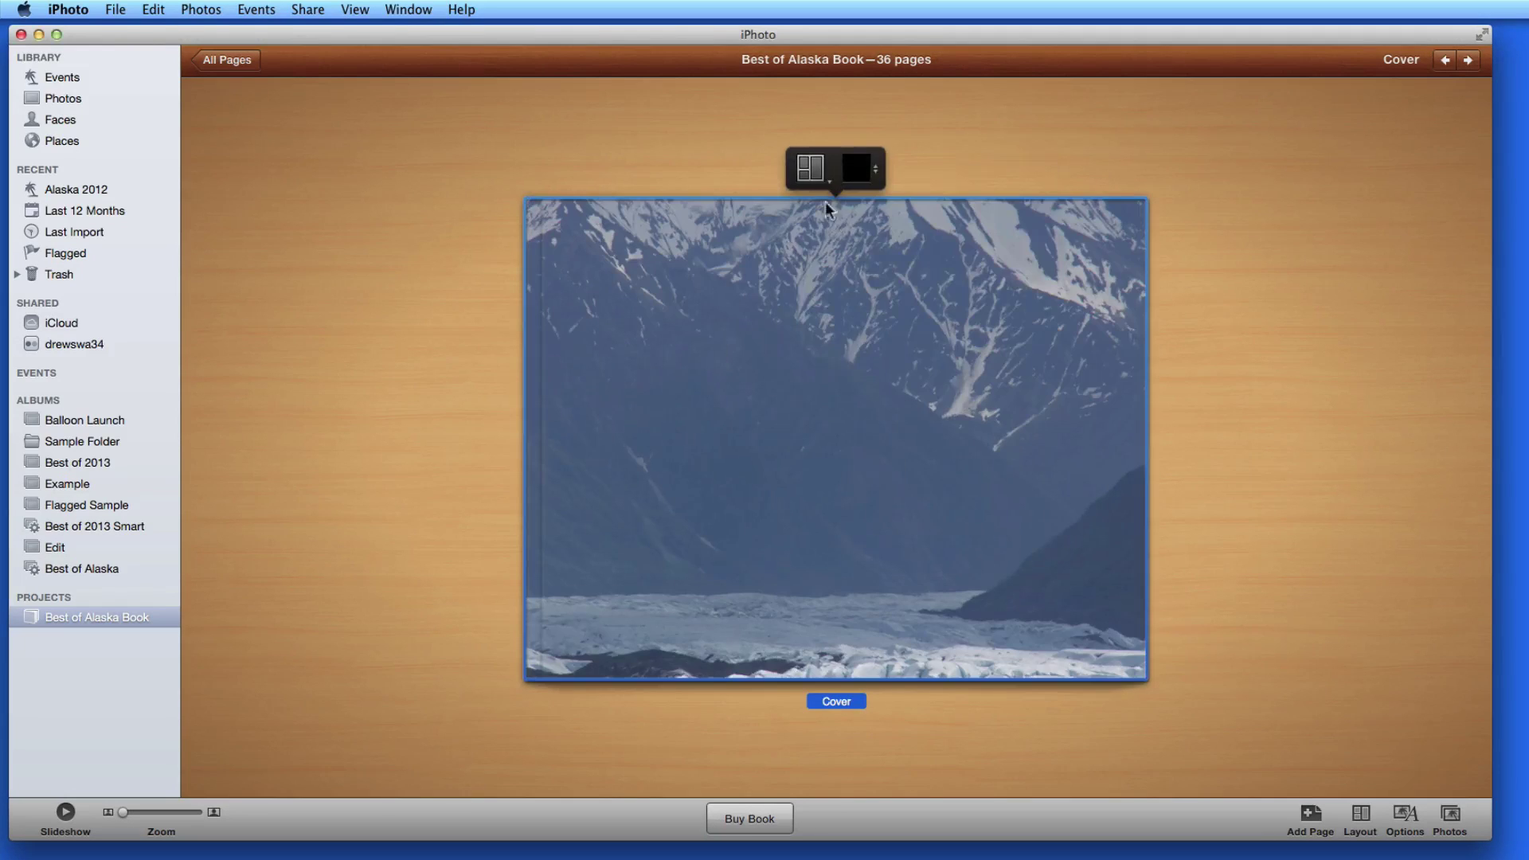
{"action": "left_click", "coordinate": [810, 169]}
{"action": "left_click", "coordinate": [971, 216]}
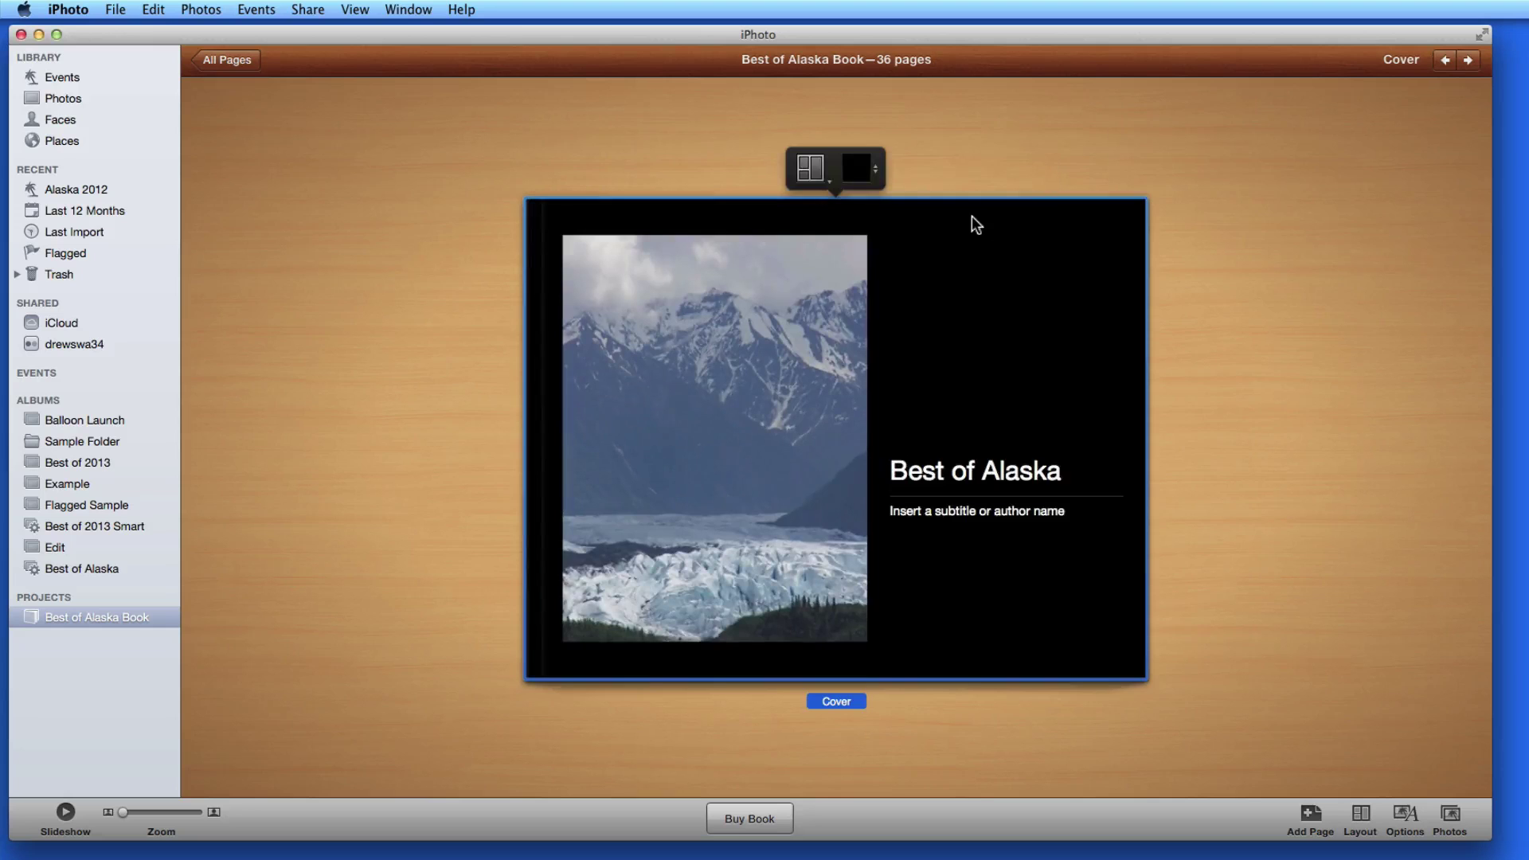
Step: Apply the three-photo cover layout with title and subtitle, and try a green background before returning it to black
{"action": "left_click", "coordinate": [811, 166]}
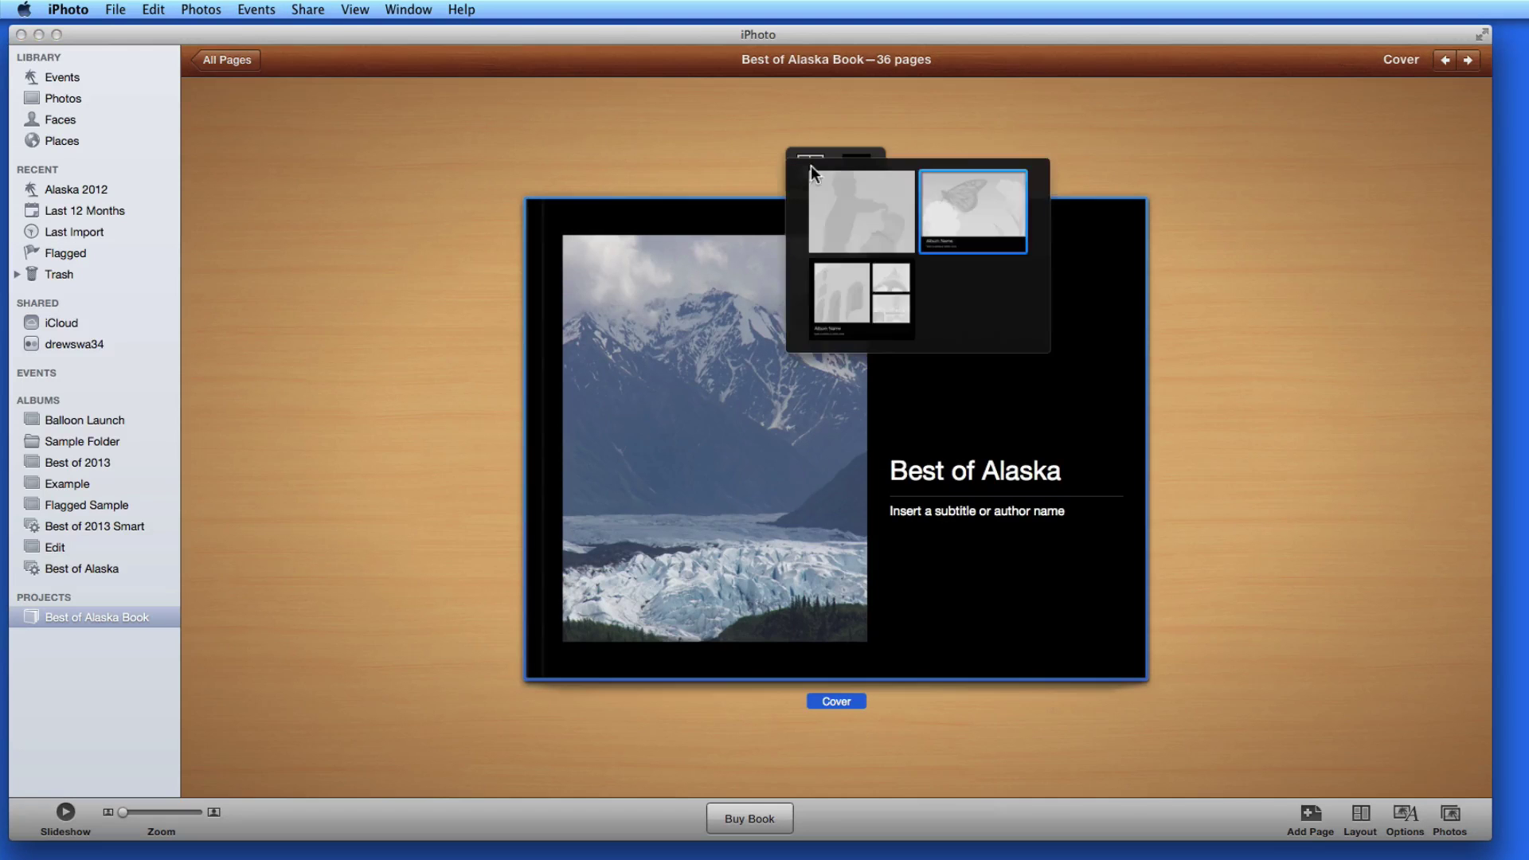
{"action": "left_click", "coordinate": [849, 288]}
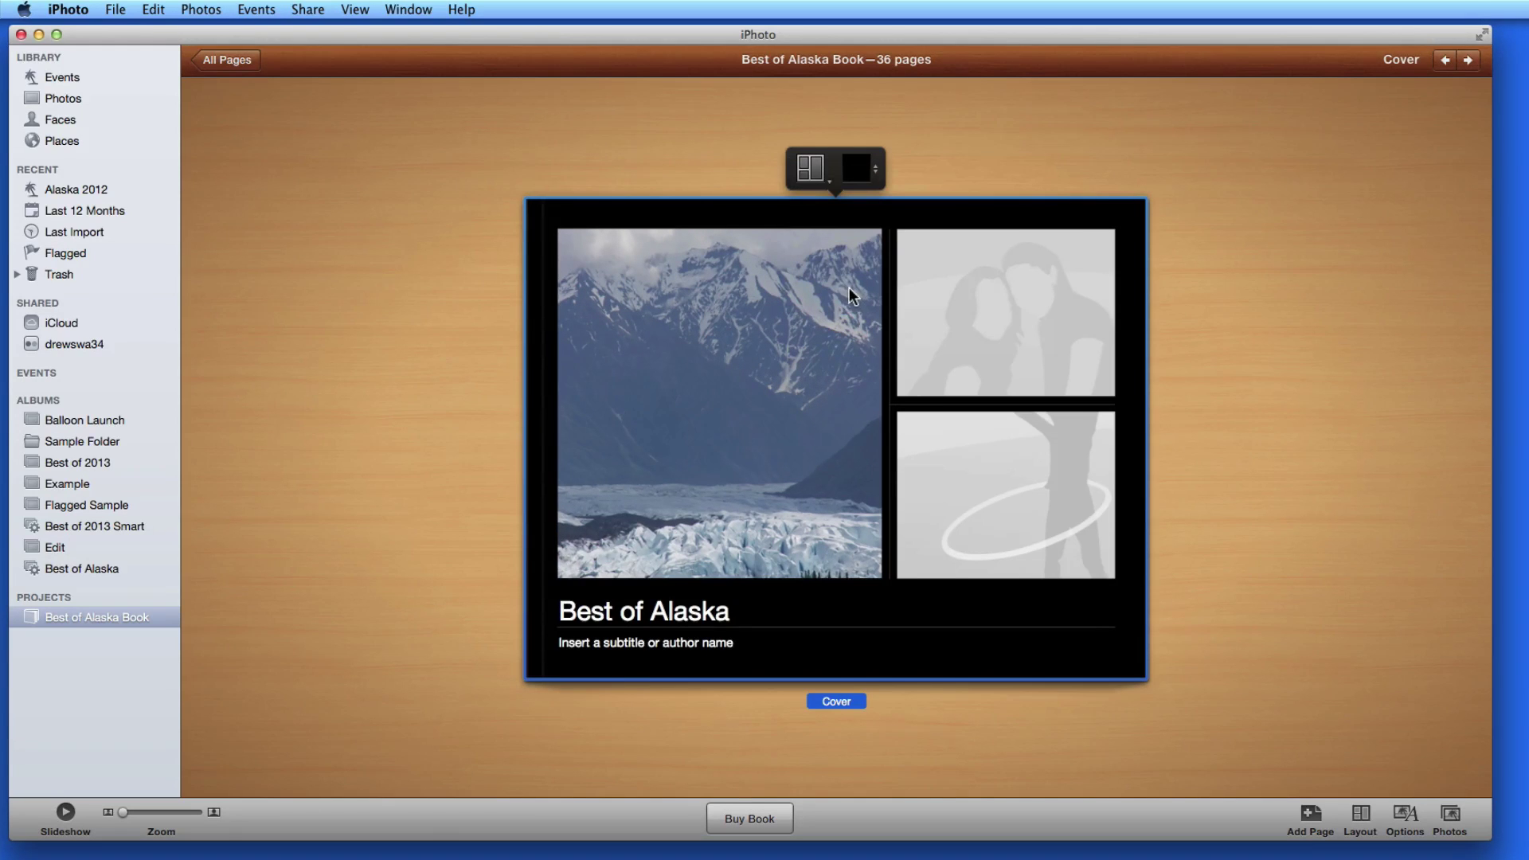
{"action": "left_click", "coordinate": [857, 170]}
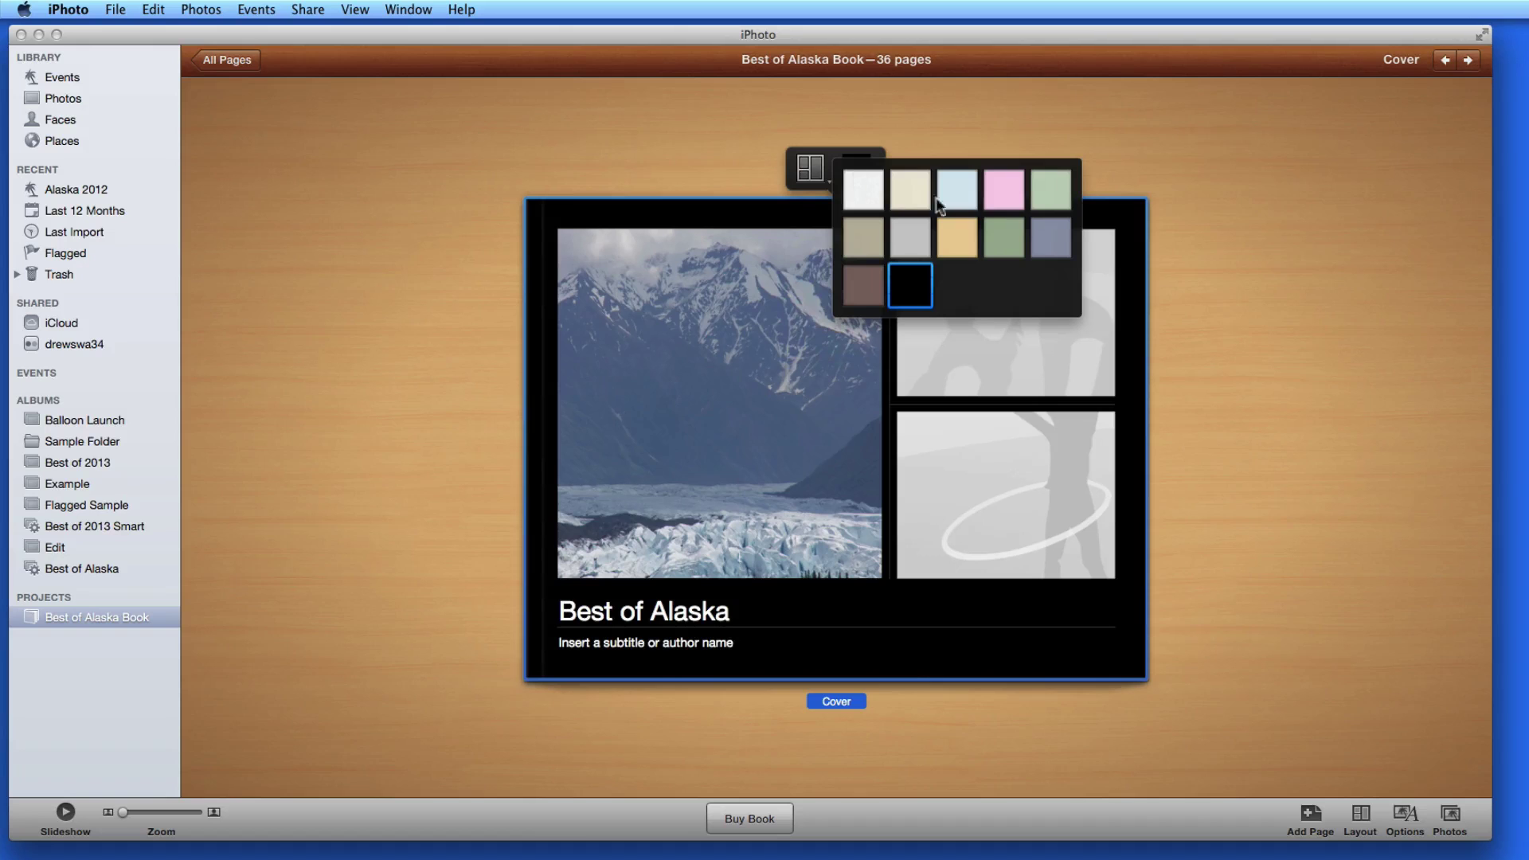
{"action": "left_click", "coordinate": [994, 240]}
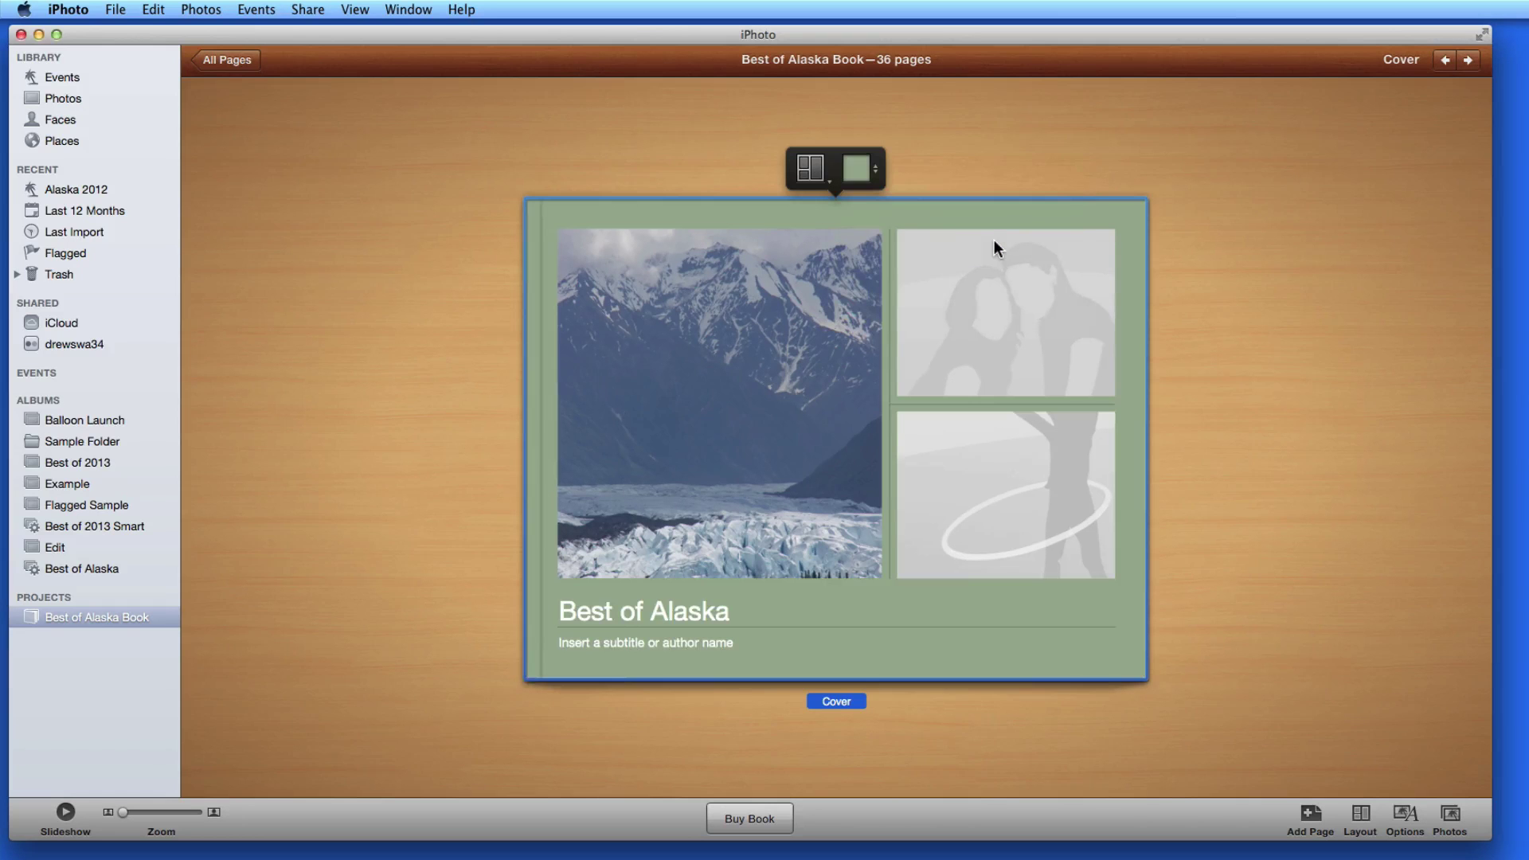
{"action": "left_click", "coordinate": [842, 161]}
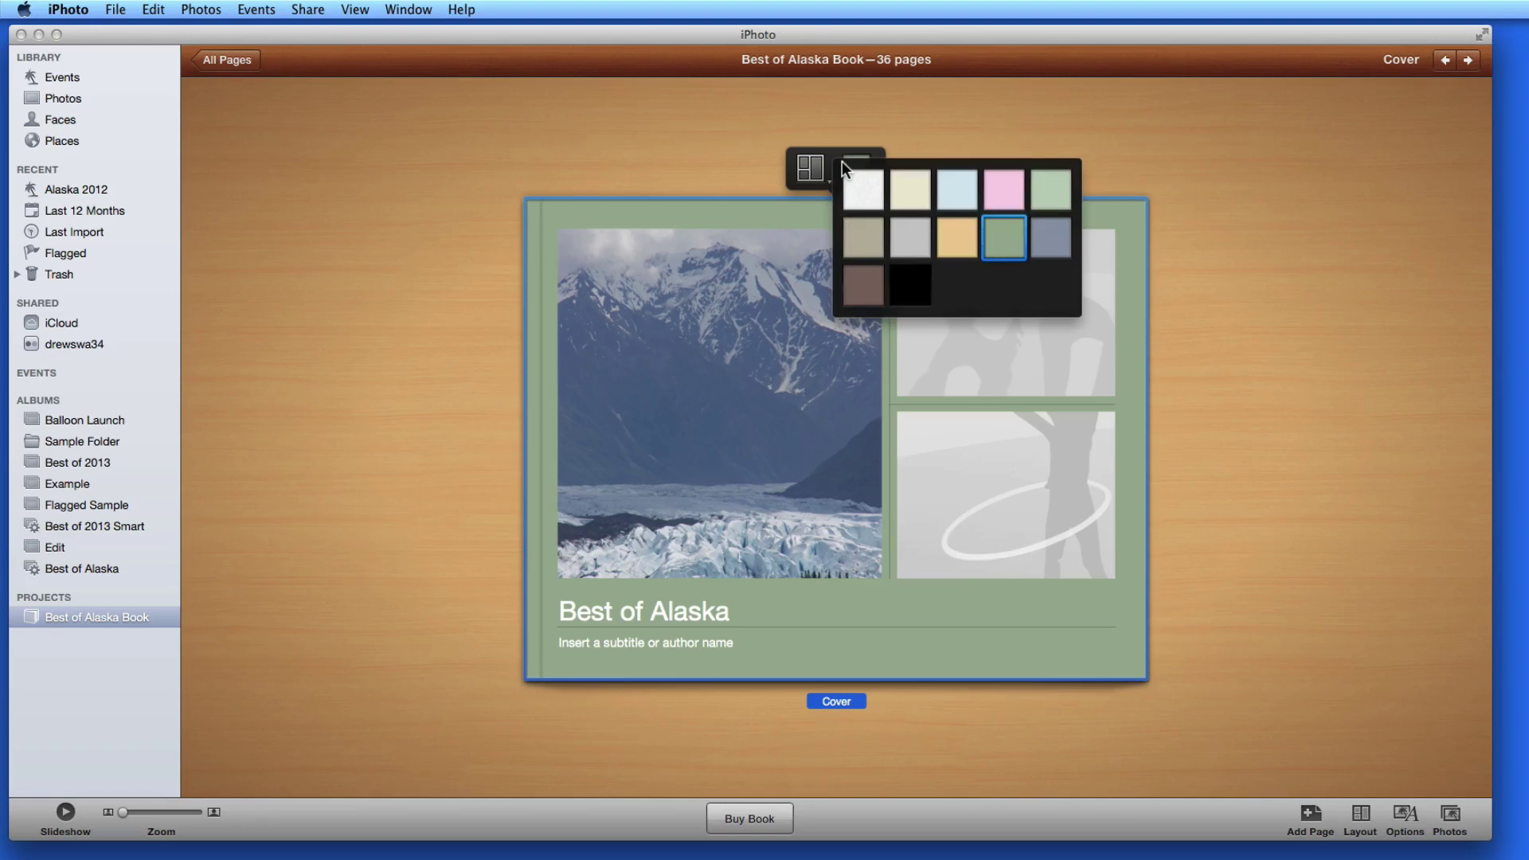
{"action": "left_click", "coordinate": [897, 293]}
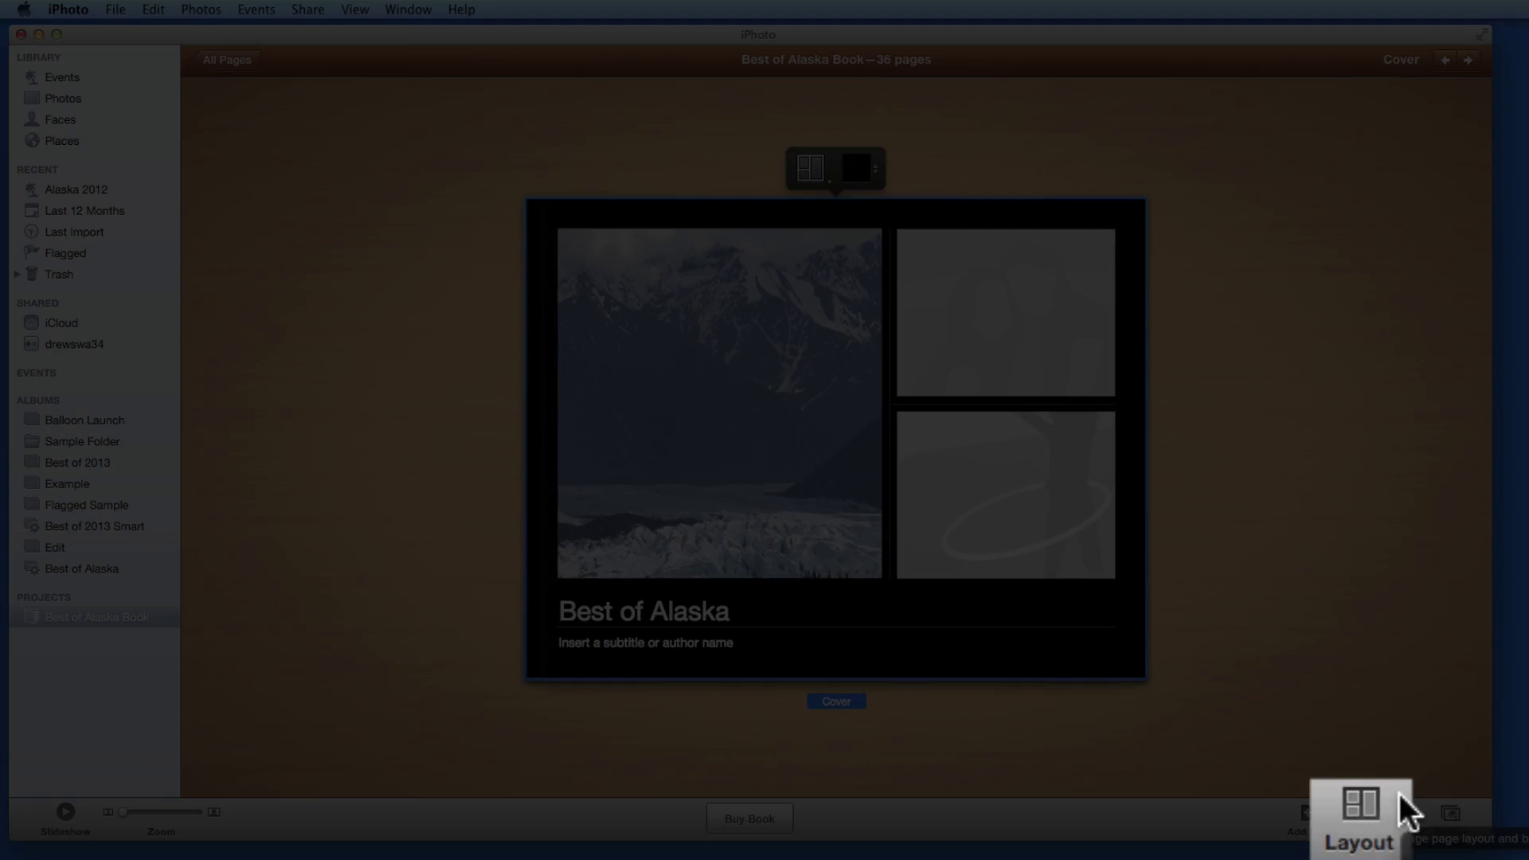
Step: Bring up the design options for the large cover photo and try the bottom caption strip and floating caption box borders
{"action": "left_click", "coordinate": [1362, 812]}
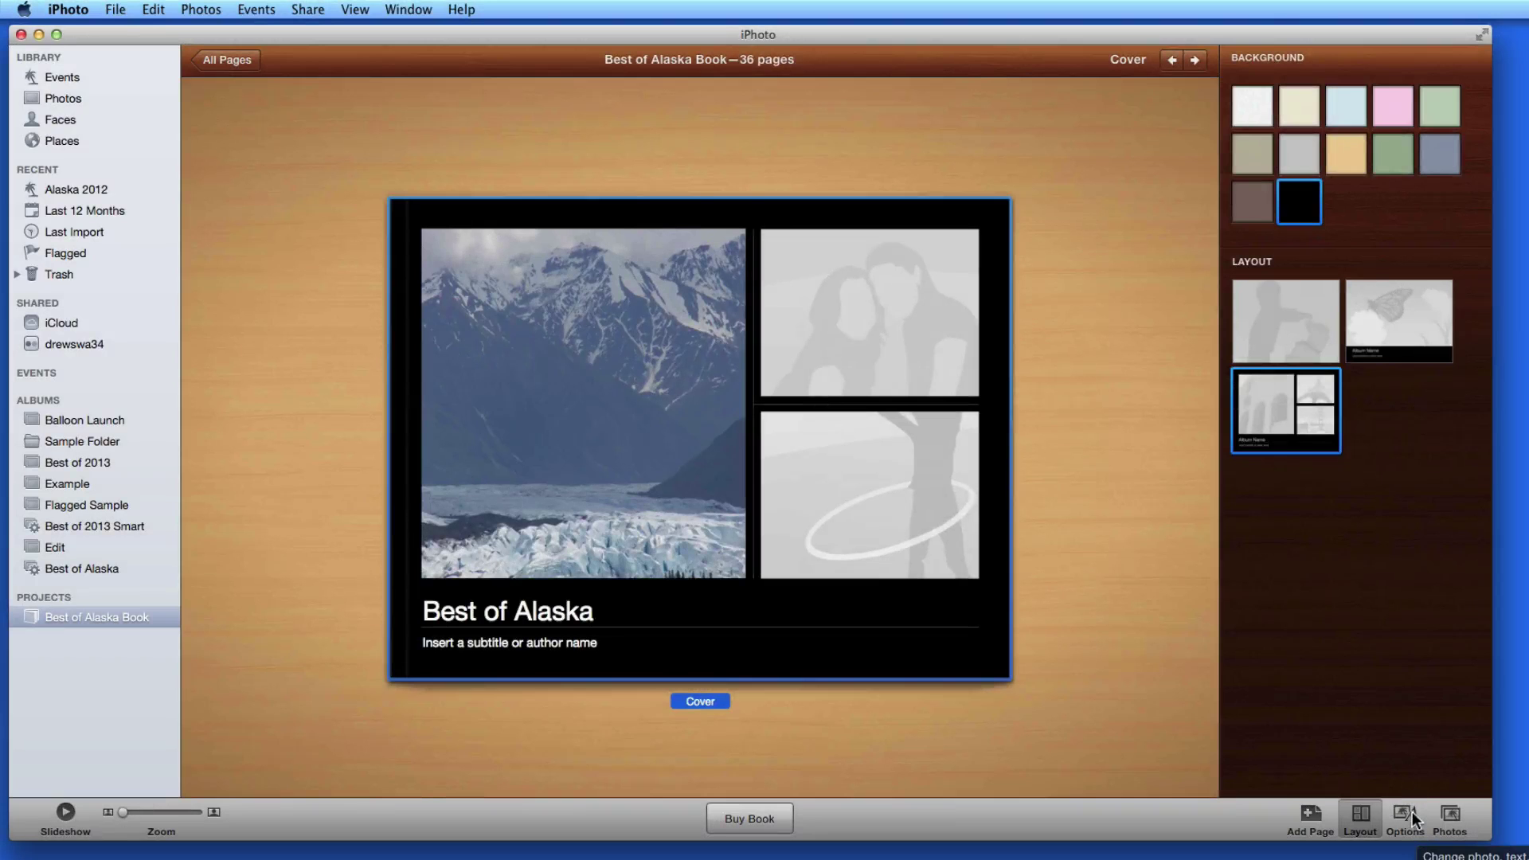
{"action": "left_click", "coordinate": [1408, 814]}
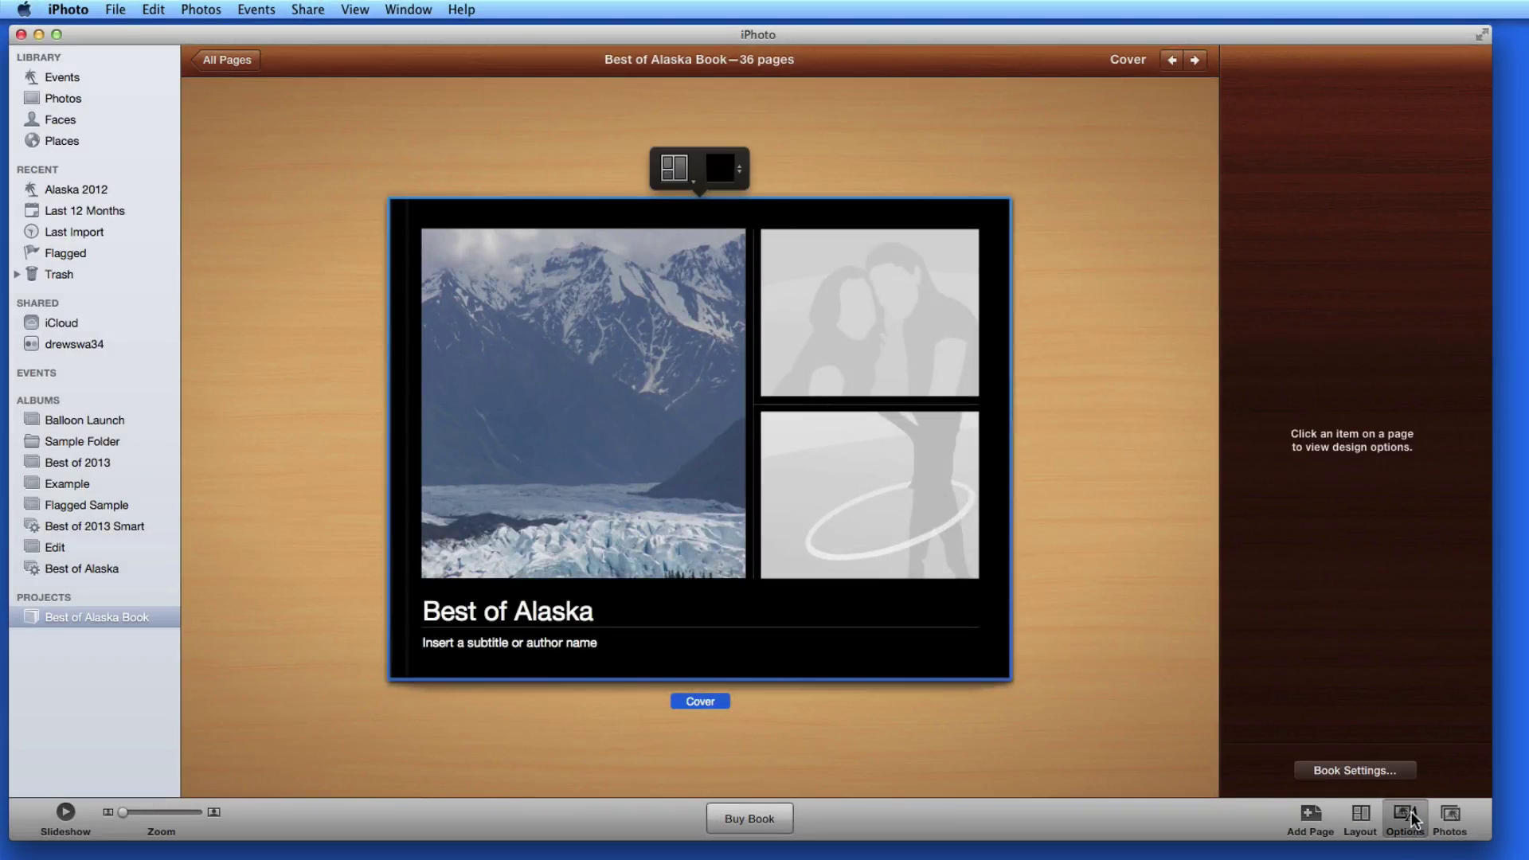
{"action": "left_click", "coordinate": [527, 374]}
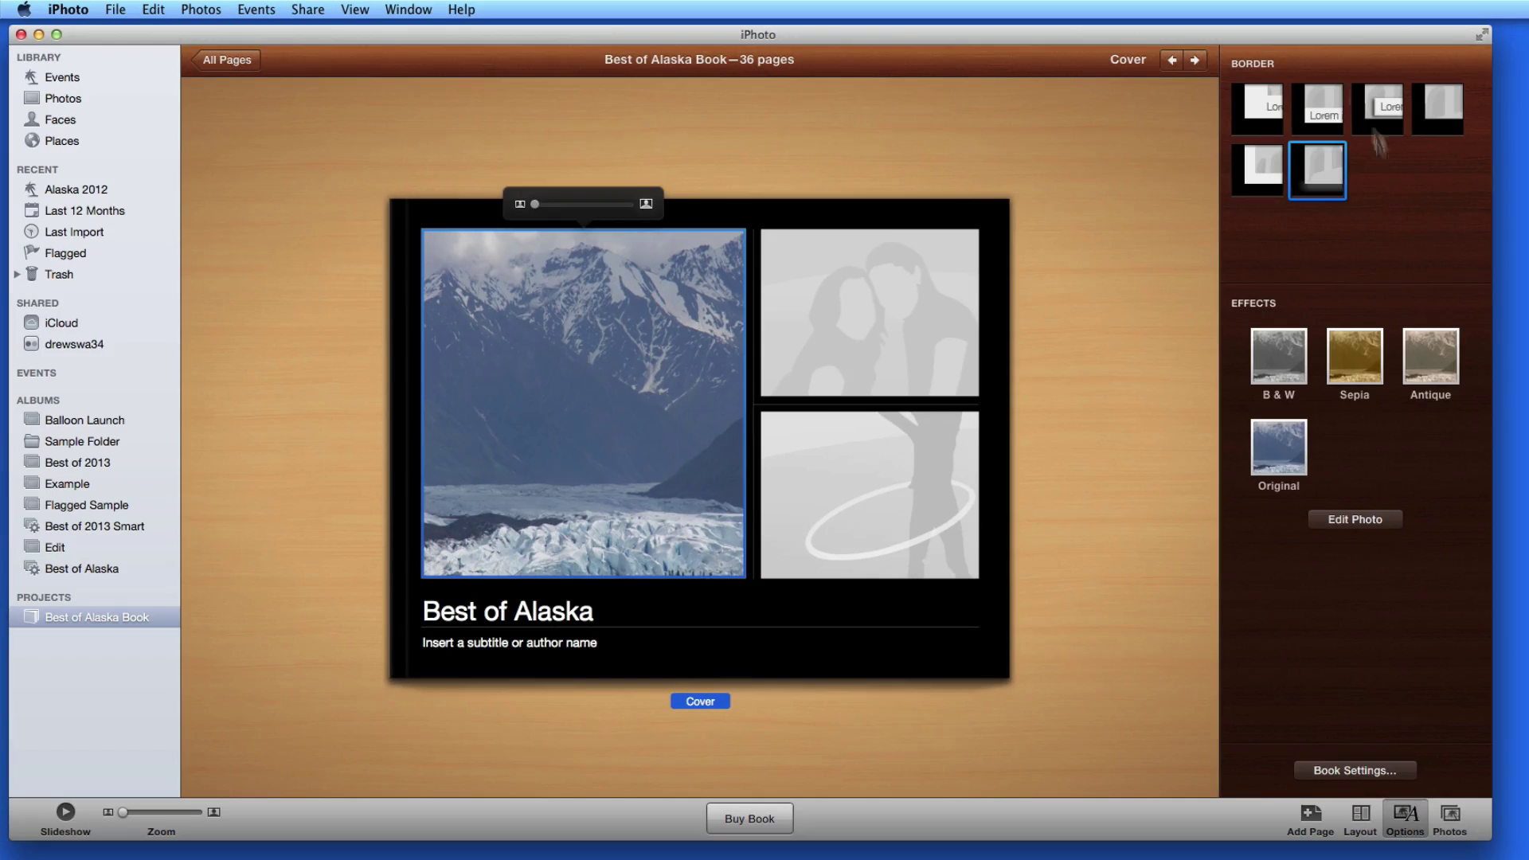
{"action": "left_click", "coordinate": [1323, 105]}
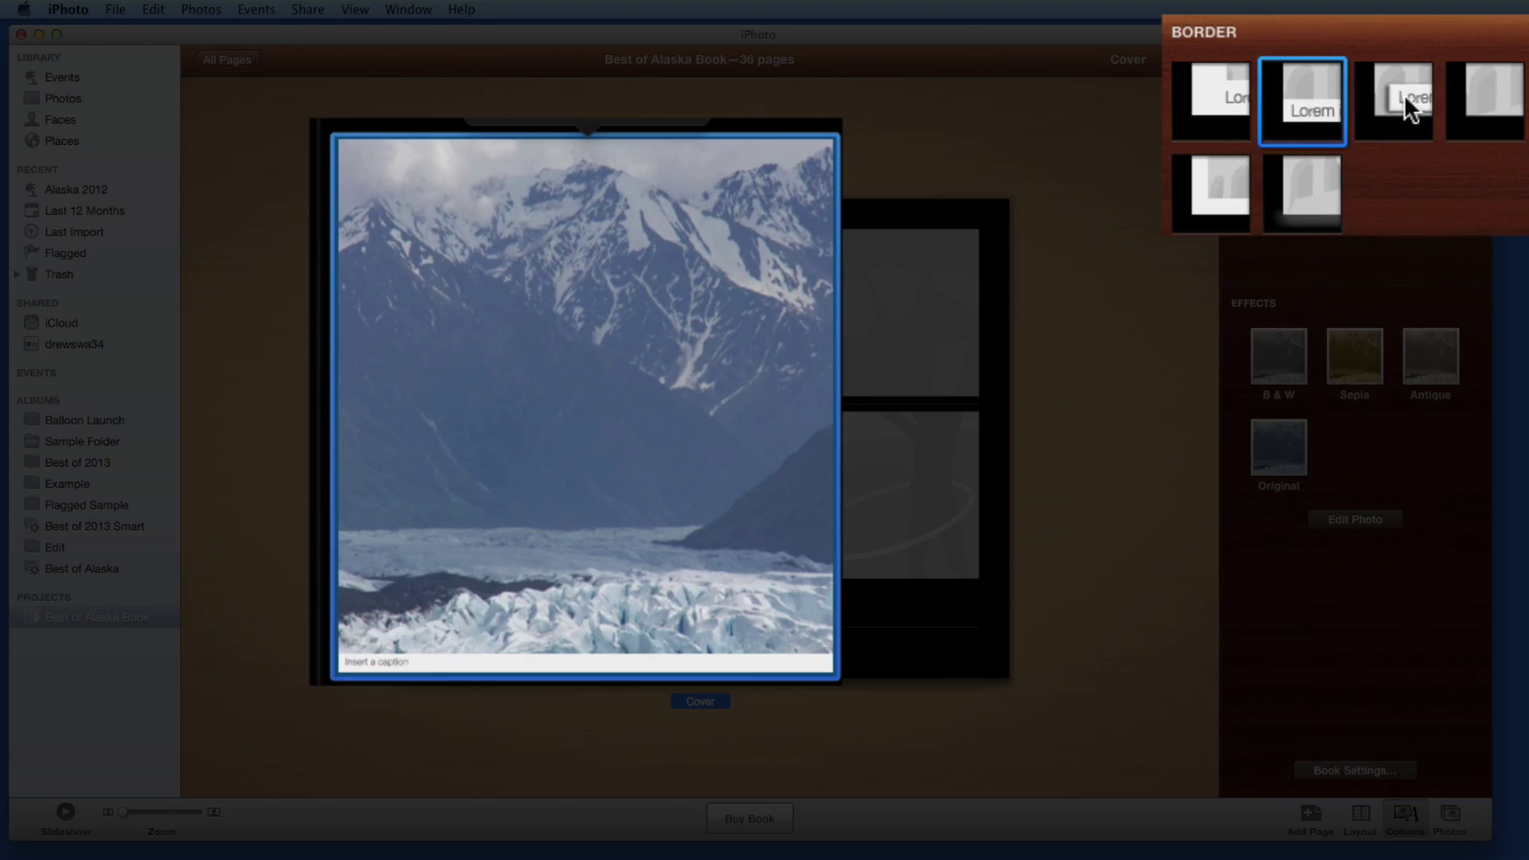
{"action": "left_click", "coordinate": [1411, 93]}
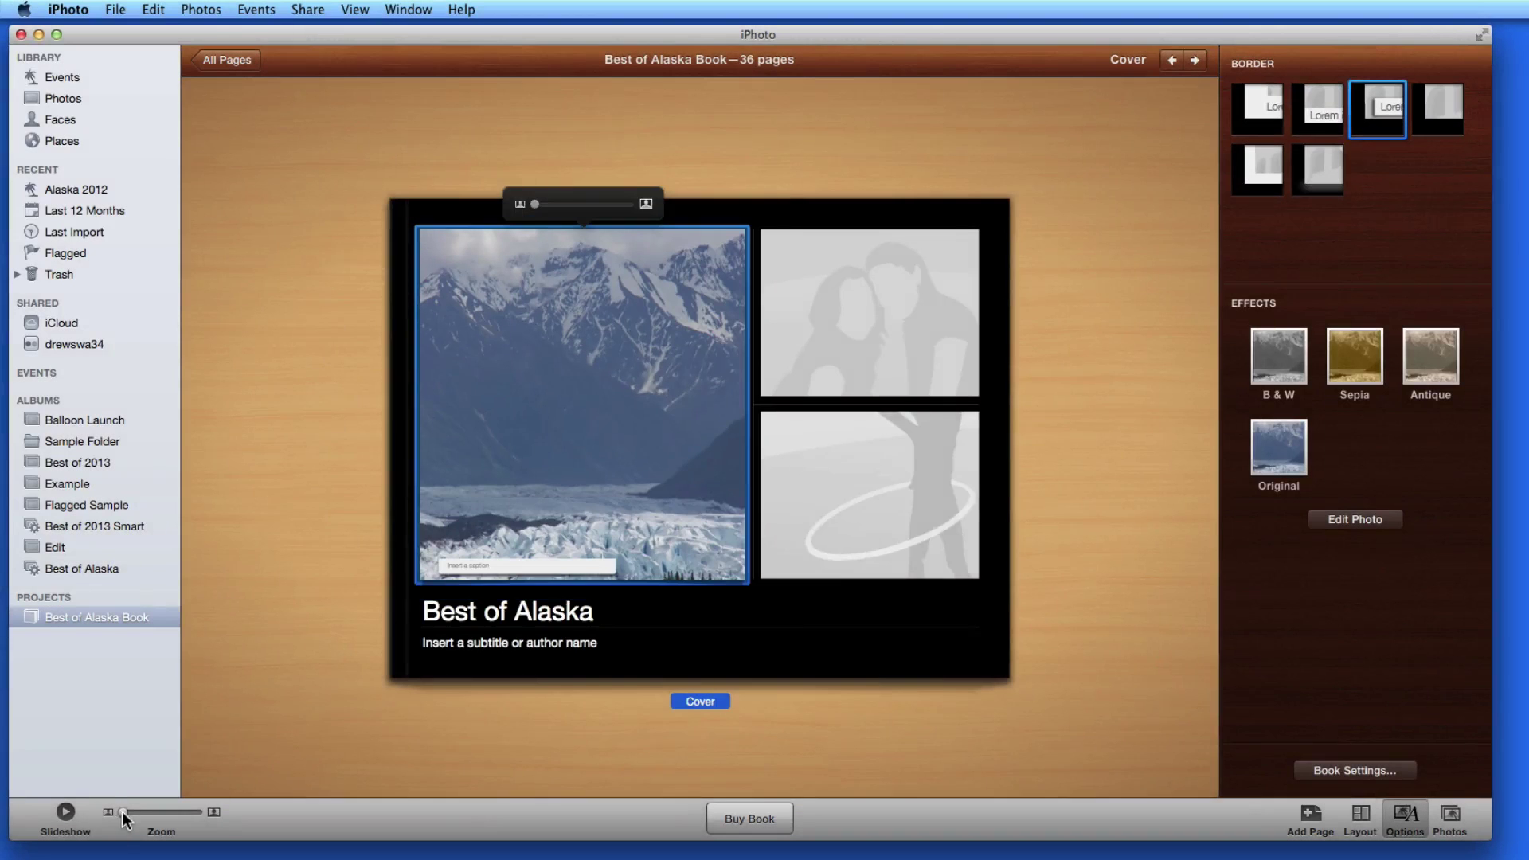
Step: Compare the caption border styles on the large cover photo at closer zoom, ending with the floating caption box
{"action": "left_click_drag", "start_coordinate": [122, 810], "coordinate": [161, 814]}
{"action": "left_click", "coordinate": [360, 648]}
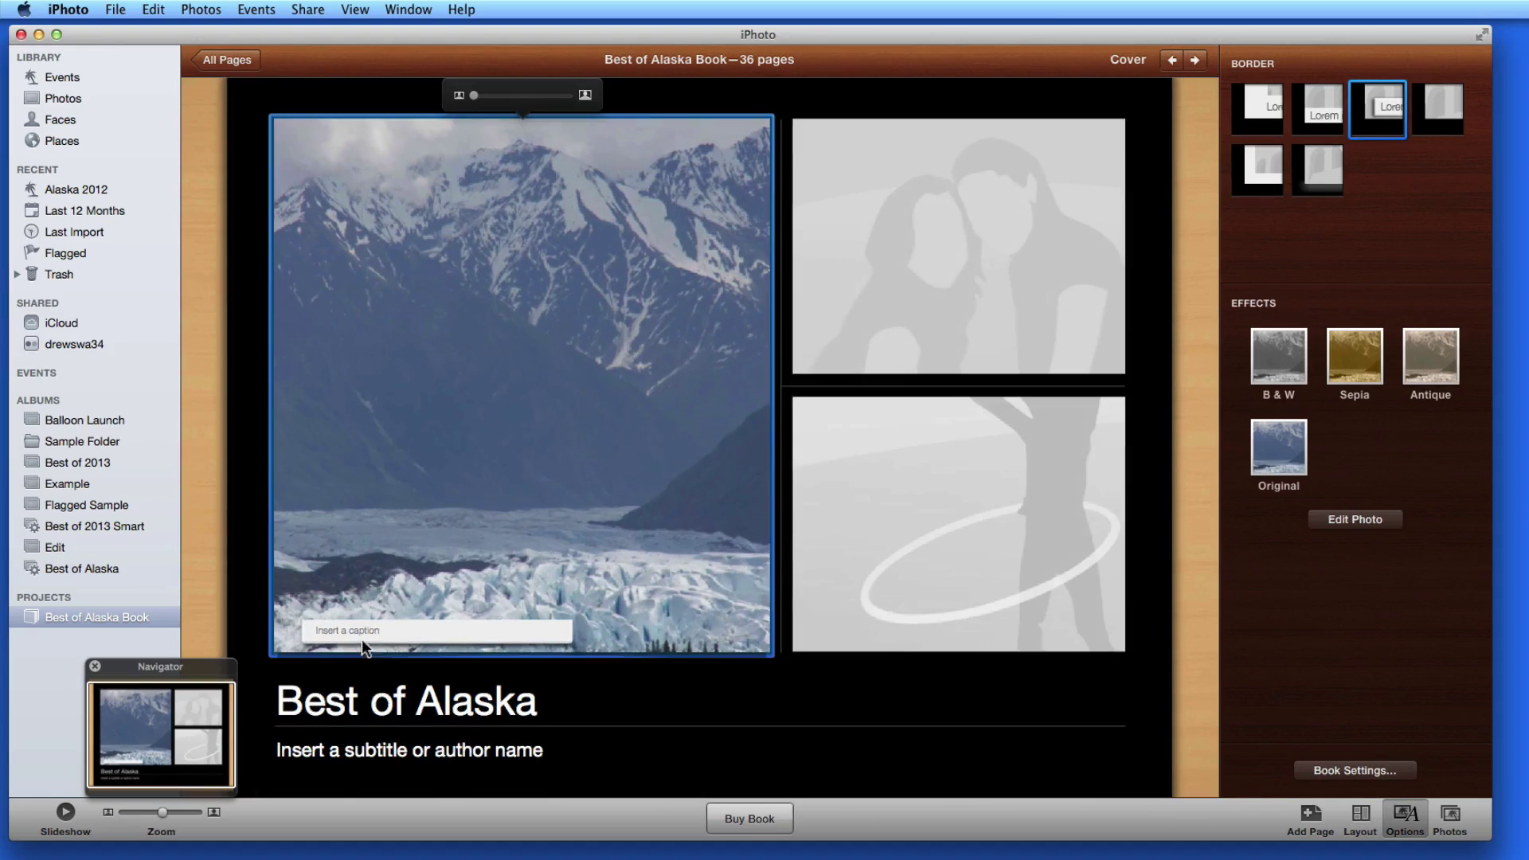
{"action": "left_click", "coordinate": [1267, 116]}
{"action": "left_click", "coordinate": [1323, 119]}
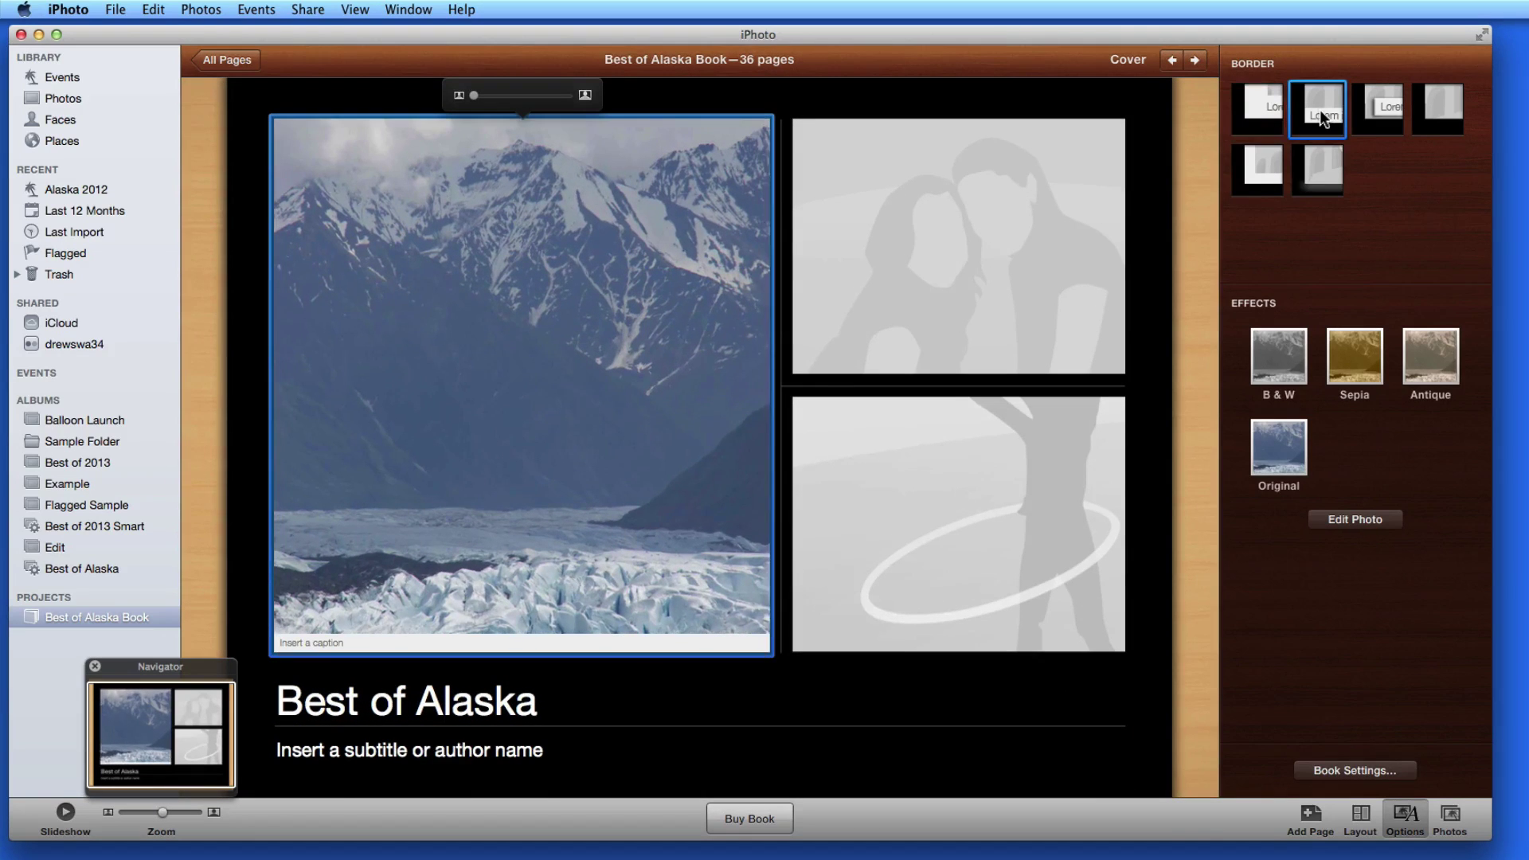
{"action": "left_click", "coordinate": [1389, 114]}
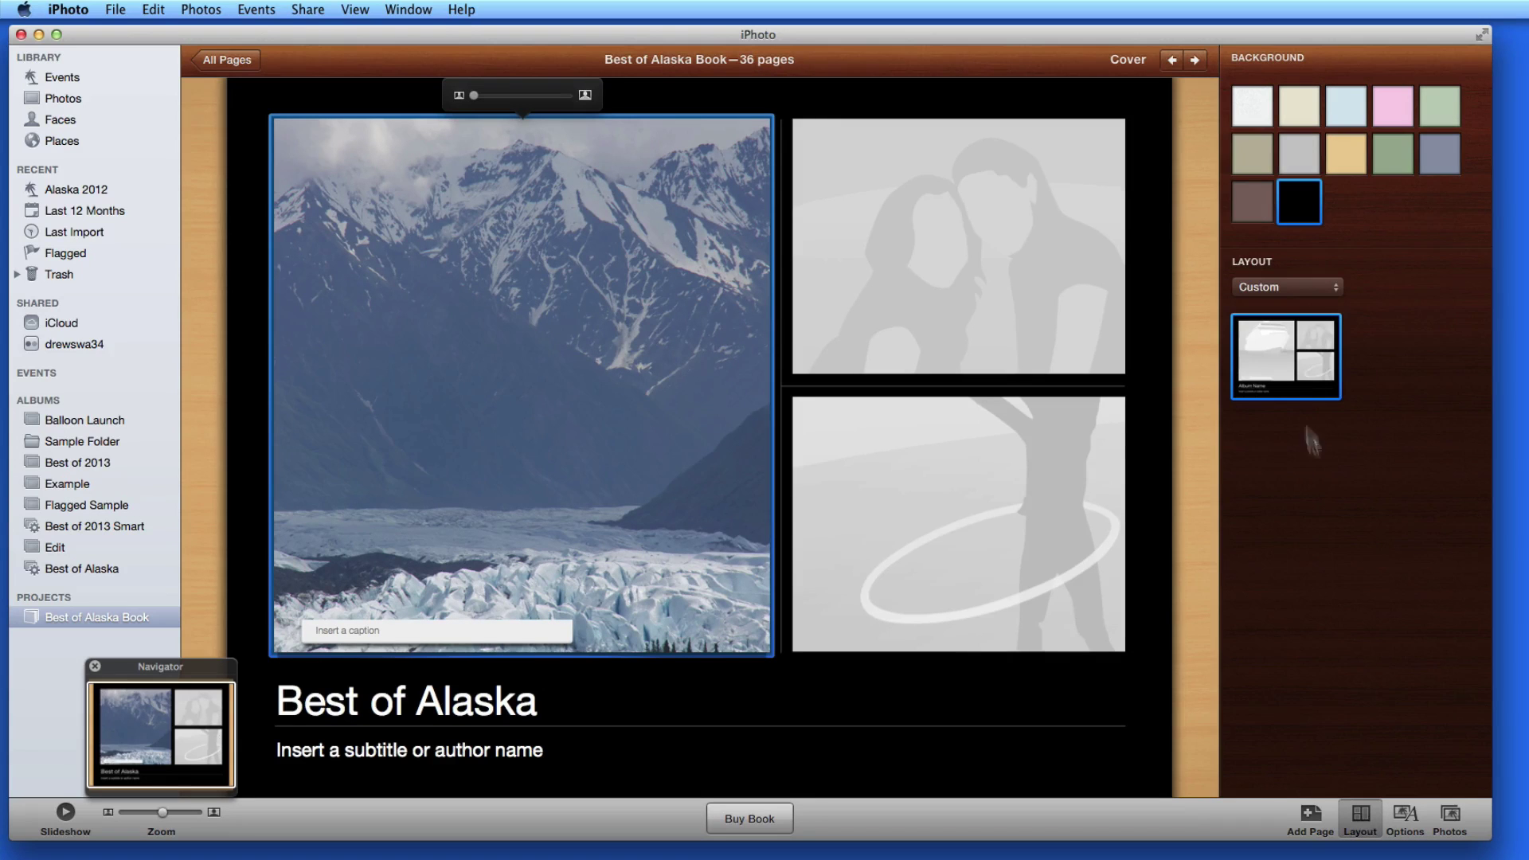
Step: Switch the cover layout choices from Custom to Standard and apply the one-photo layout with title and subtitle
{"action": "left_click", "coordinate": [1319, 282]}
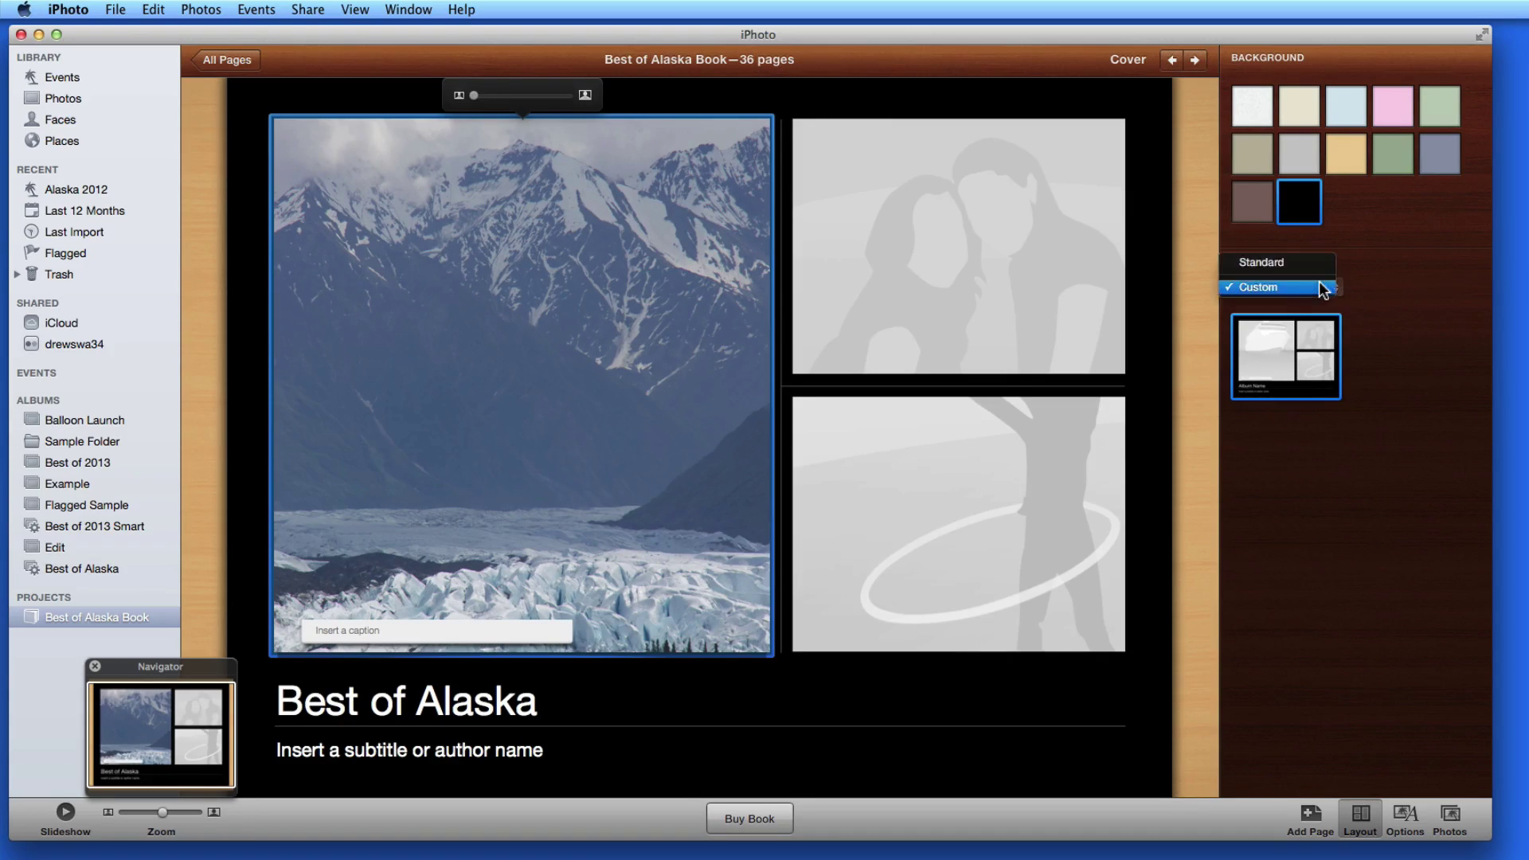
{"action": "left_click", "coordinate": [1310, 260]}
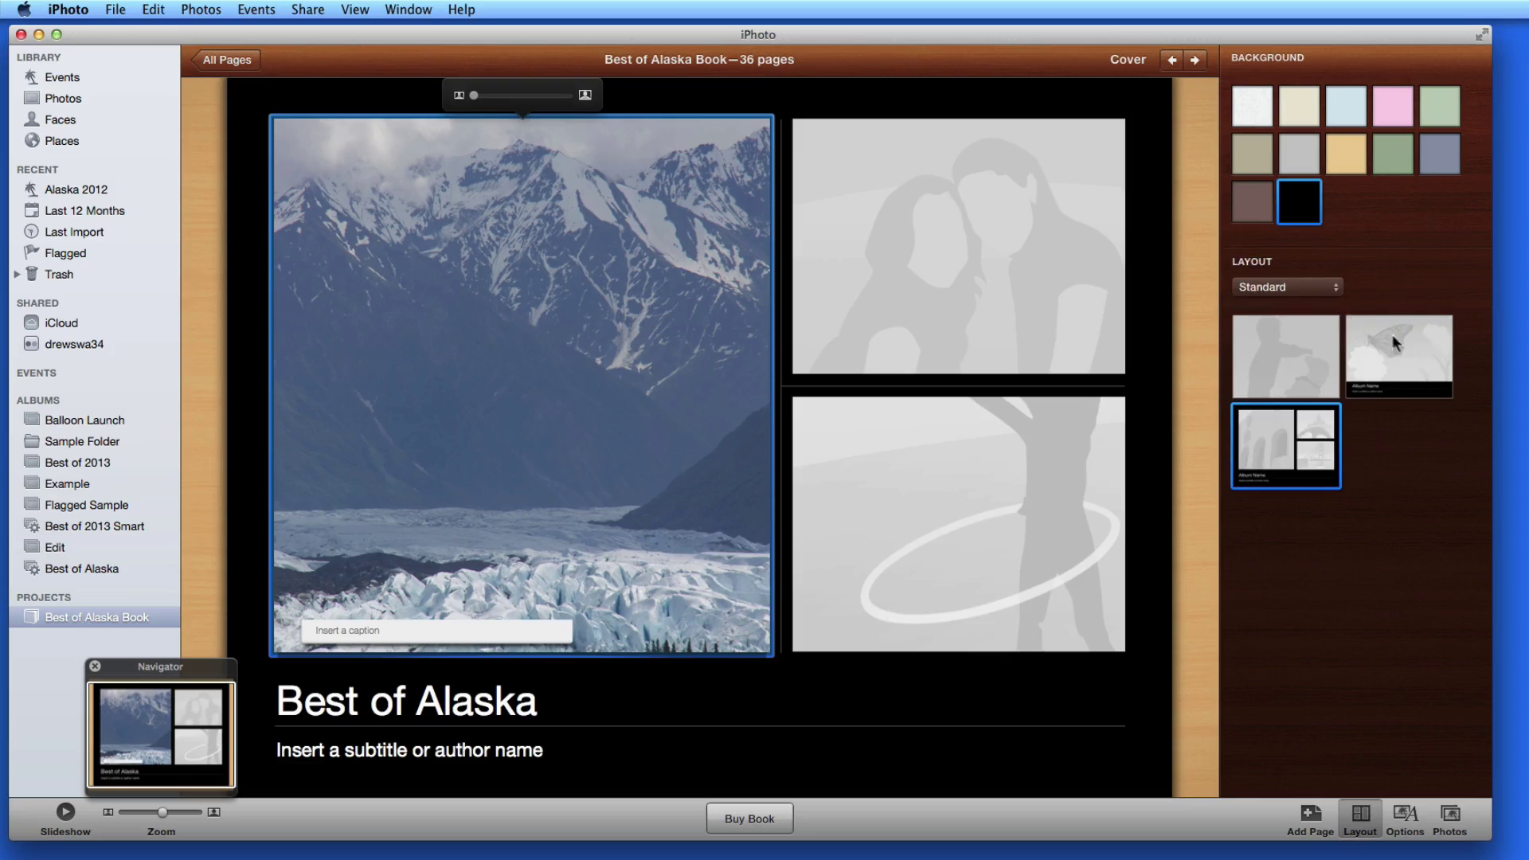
{"action": "left_click", "coordinate": [1438, 358]}
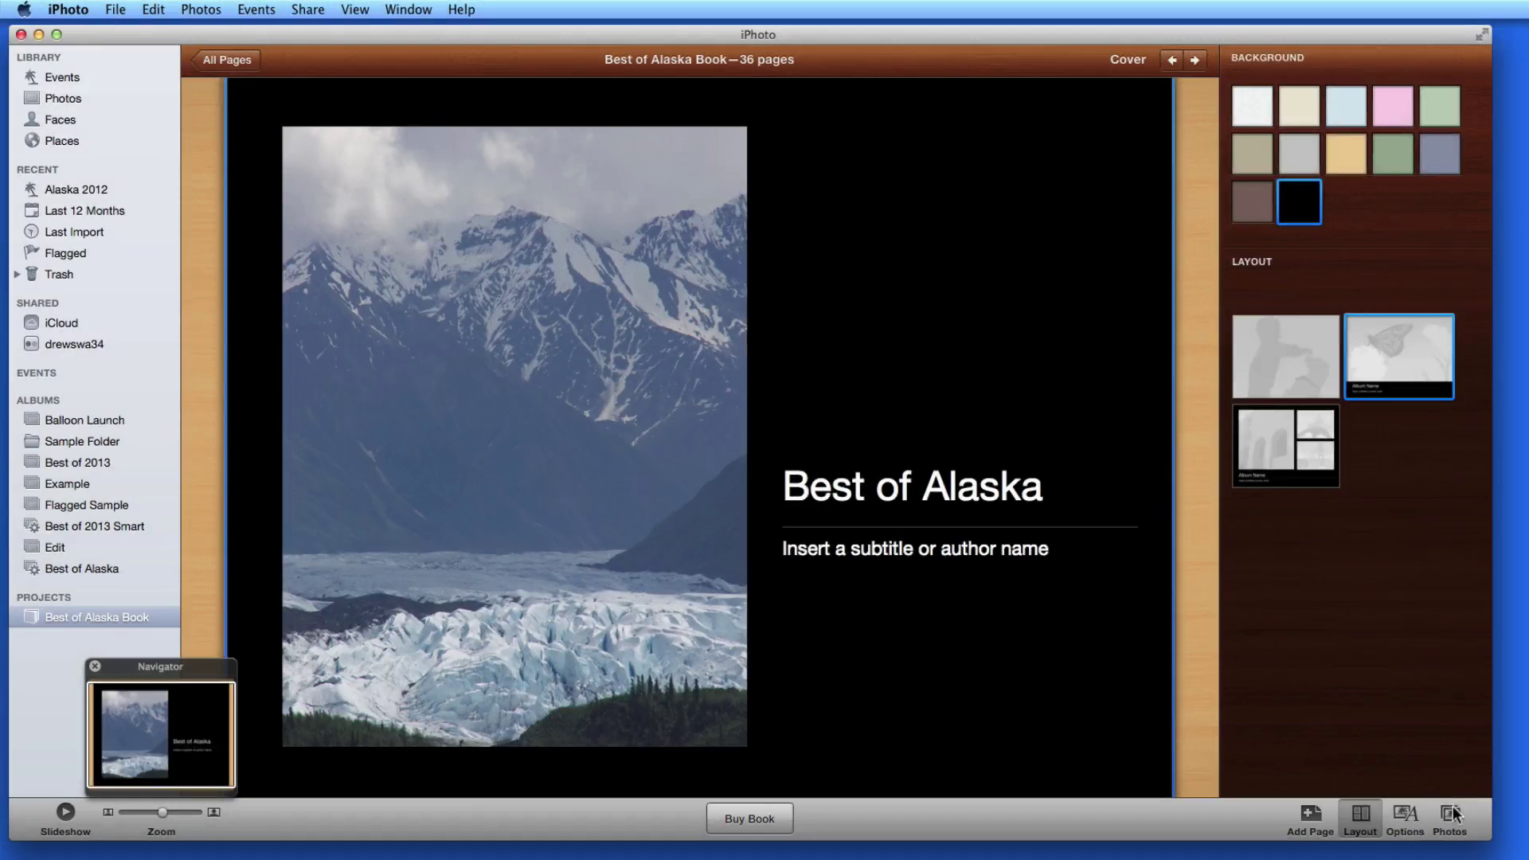
Step: Show all photos in the project and browse through them for a cover picture
{"action": "left_click", "coordinate": [1450, 815]}
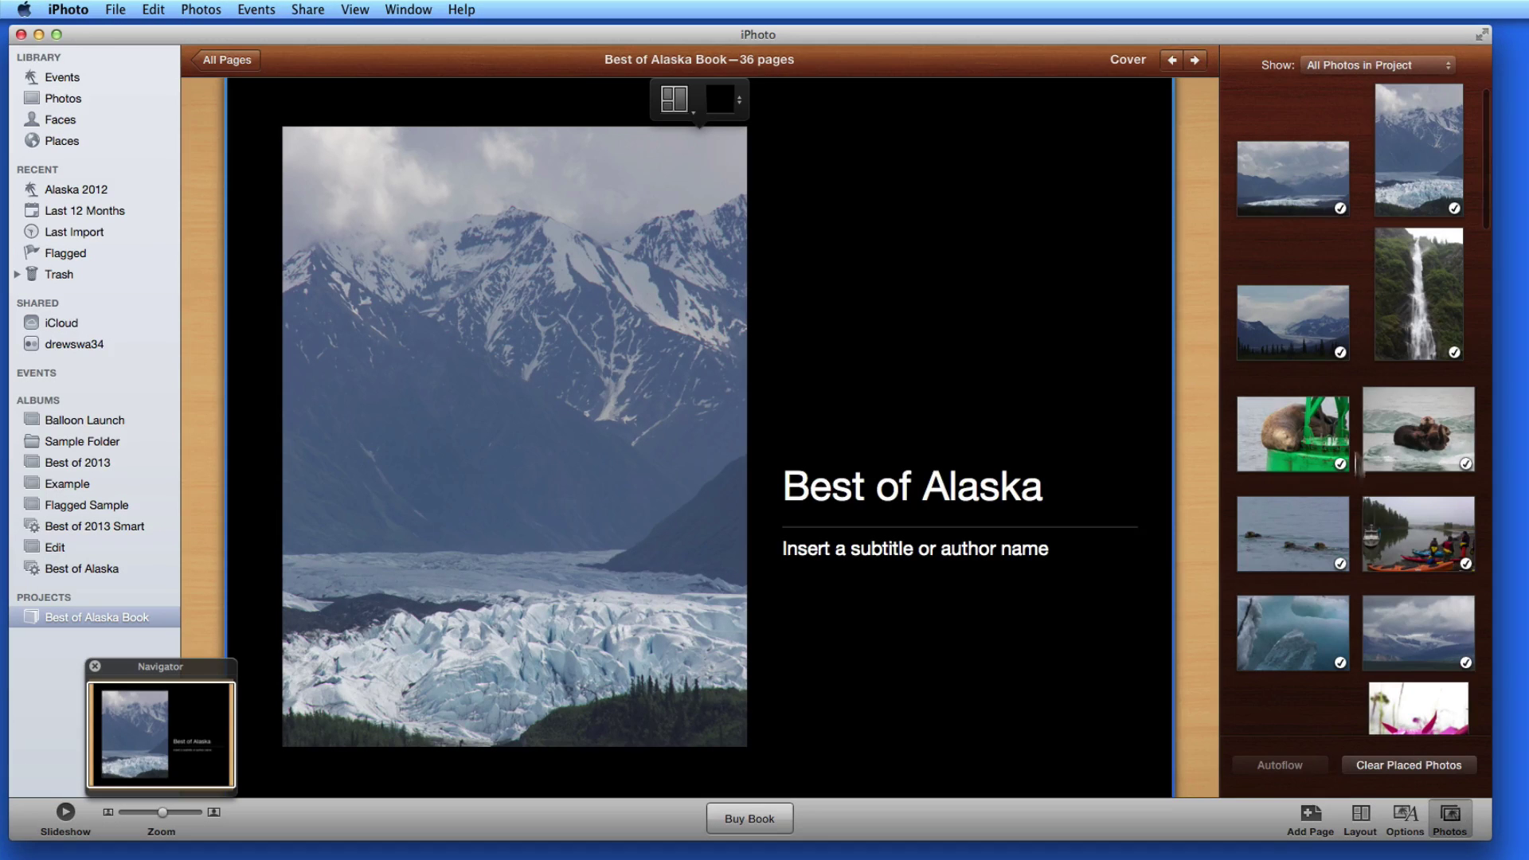
{"action": "scroll", "coordinate": [1366, 434], "scroll_direction": "down", "scroll_amount": 5}
{"action": "scroll", "coordinate": [1366, 434], "scroll_direction": "down", "scroll_amount": 10}
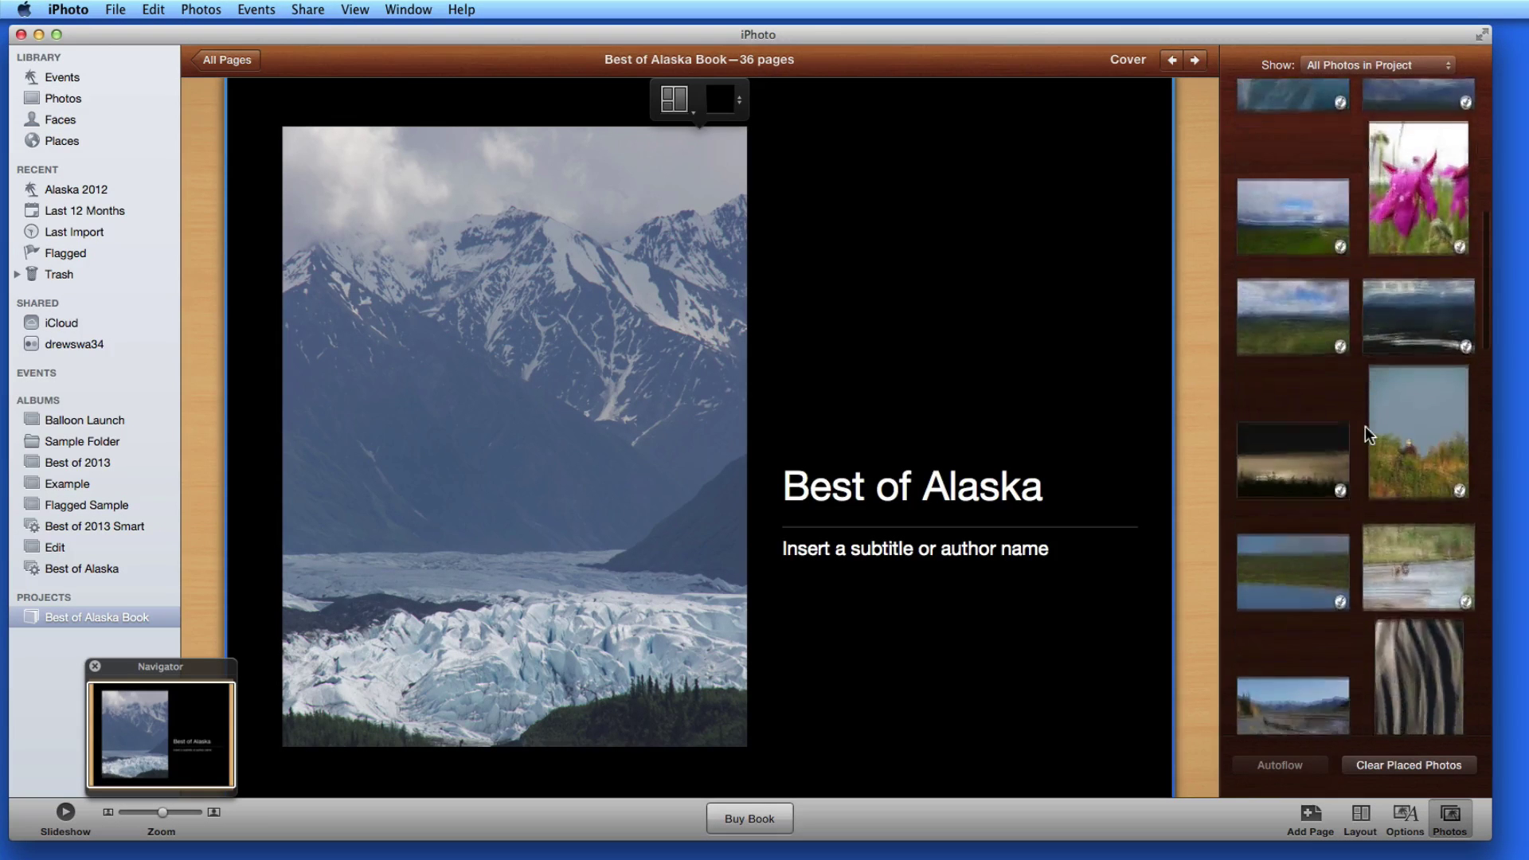
{"action": "scroll", "coordinate": [1366, 434], "scroll_direction": "down", "scroll_amount": 4}
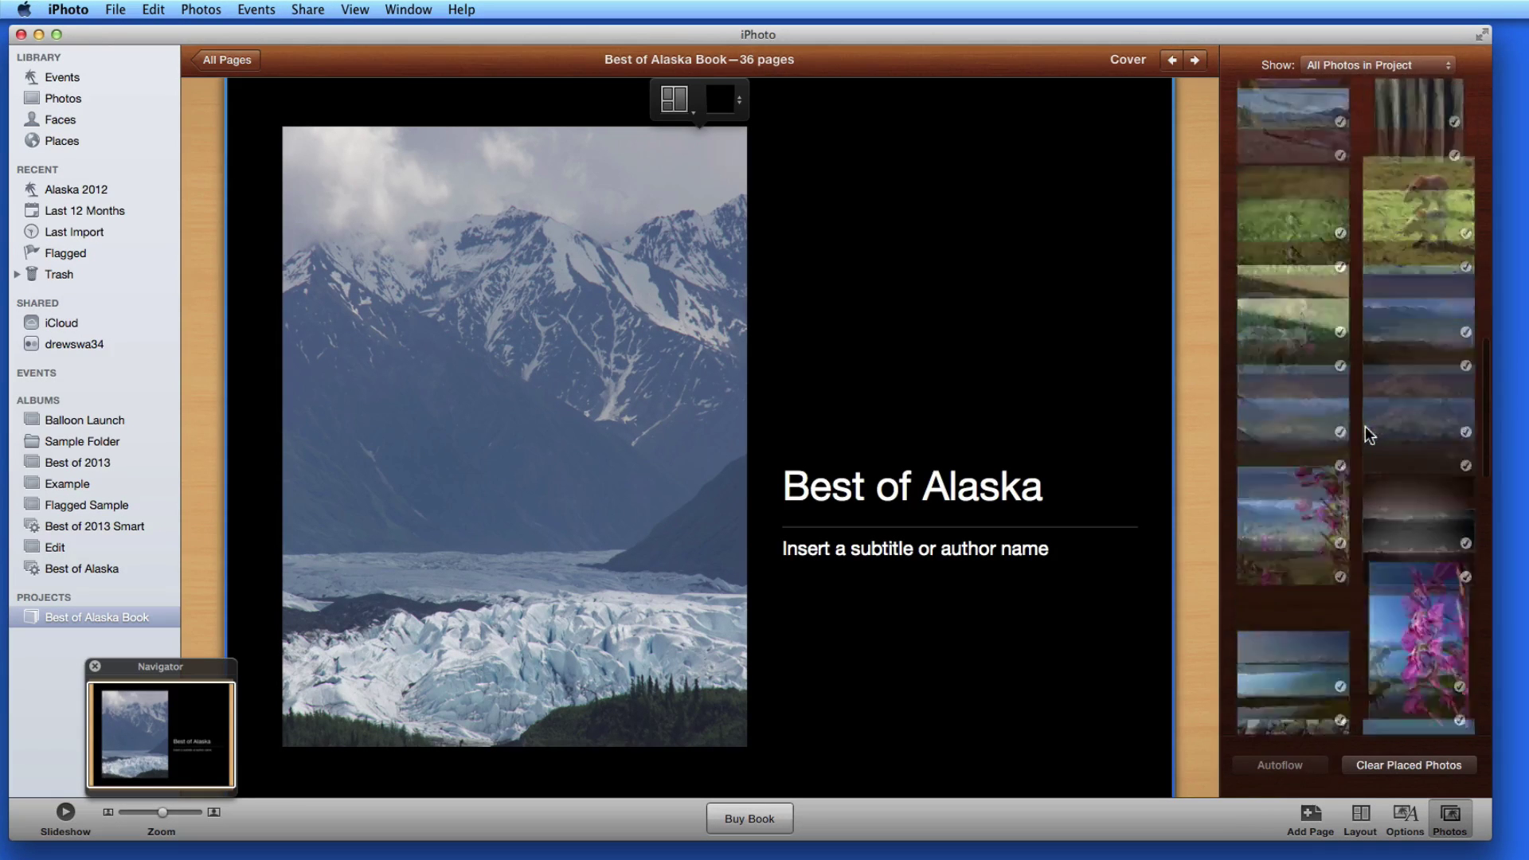
{"action": "scroll", "coordinate": [1364, 430], "scroll_direction": "down", "scroll_amount": 2}
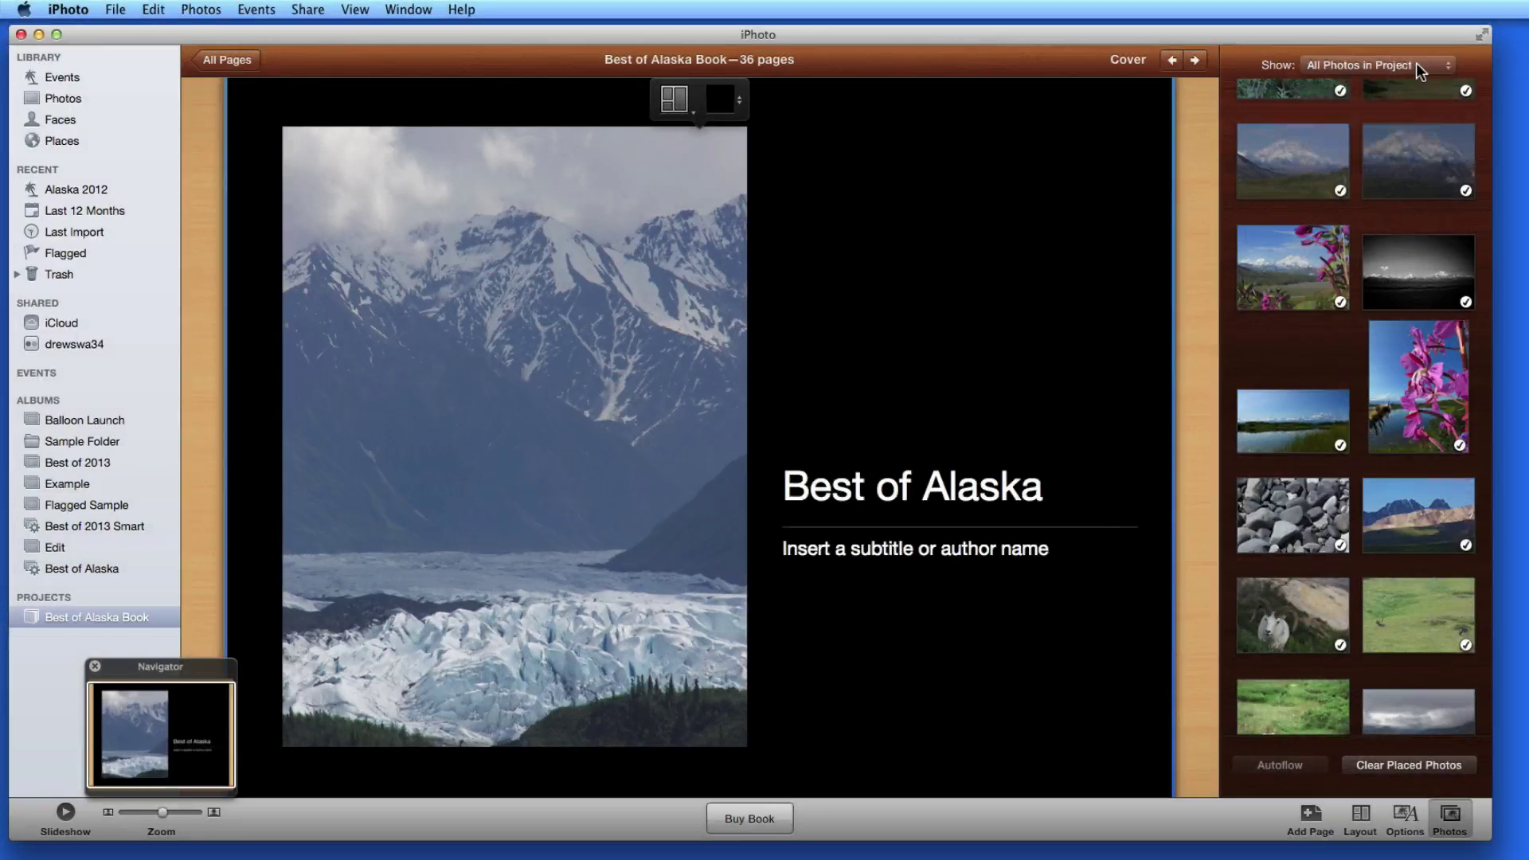
Step: Filter the project pictures to Placed Photos, and return to All Photos in Project
{"action": "left_click", "coordinate": [1417, 70]}
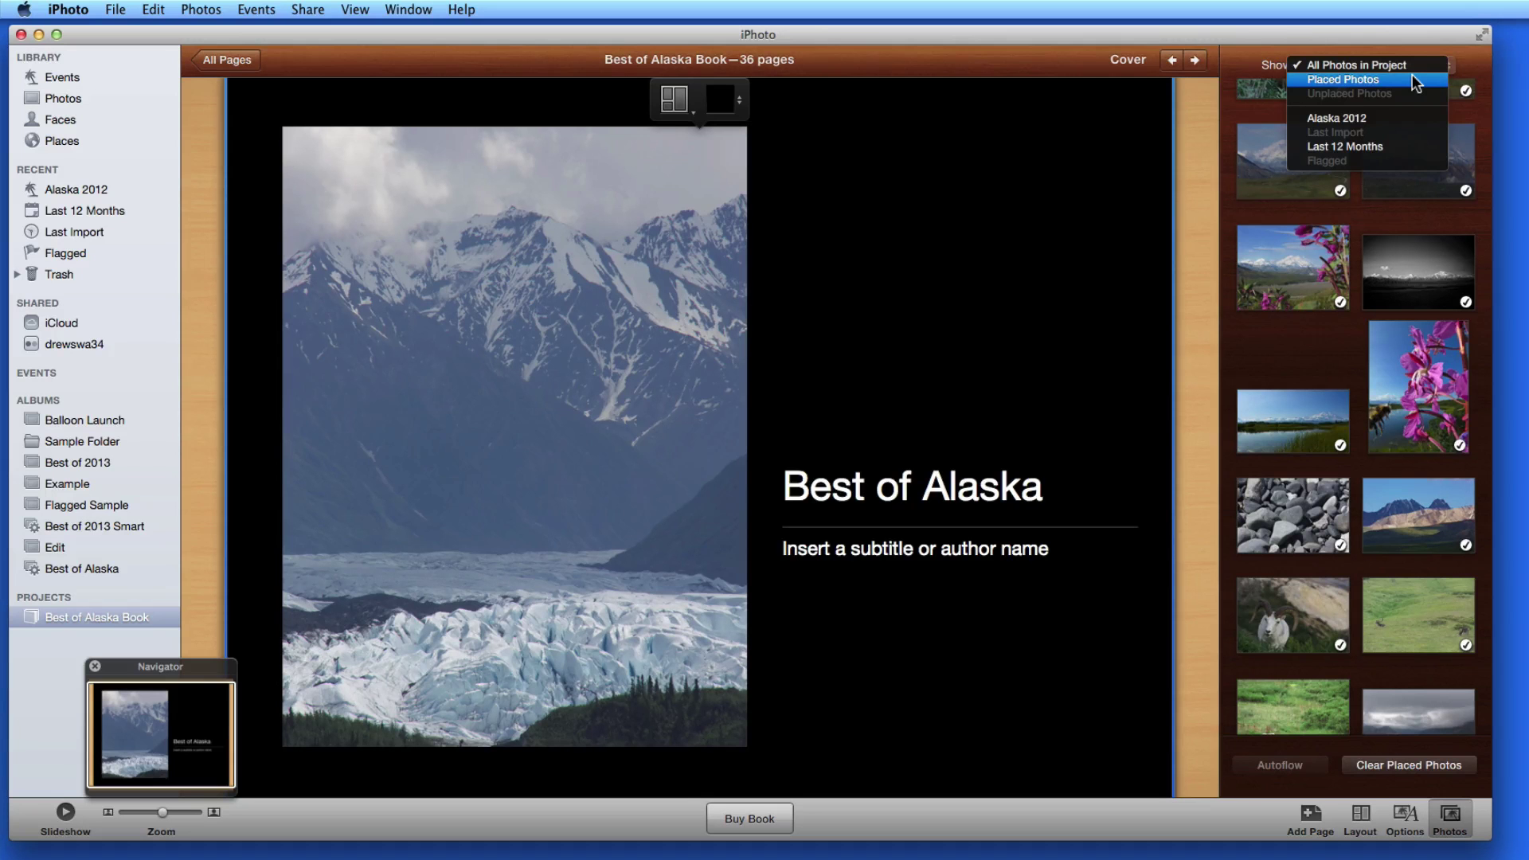
{"action": "left_click", "coordinate": [1415, 79]}
{"action": "left_click", "coordinate": [1413, 64]}
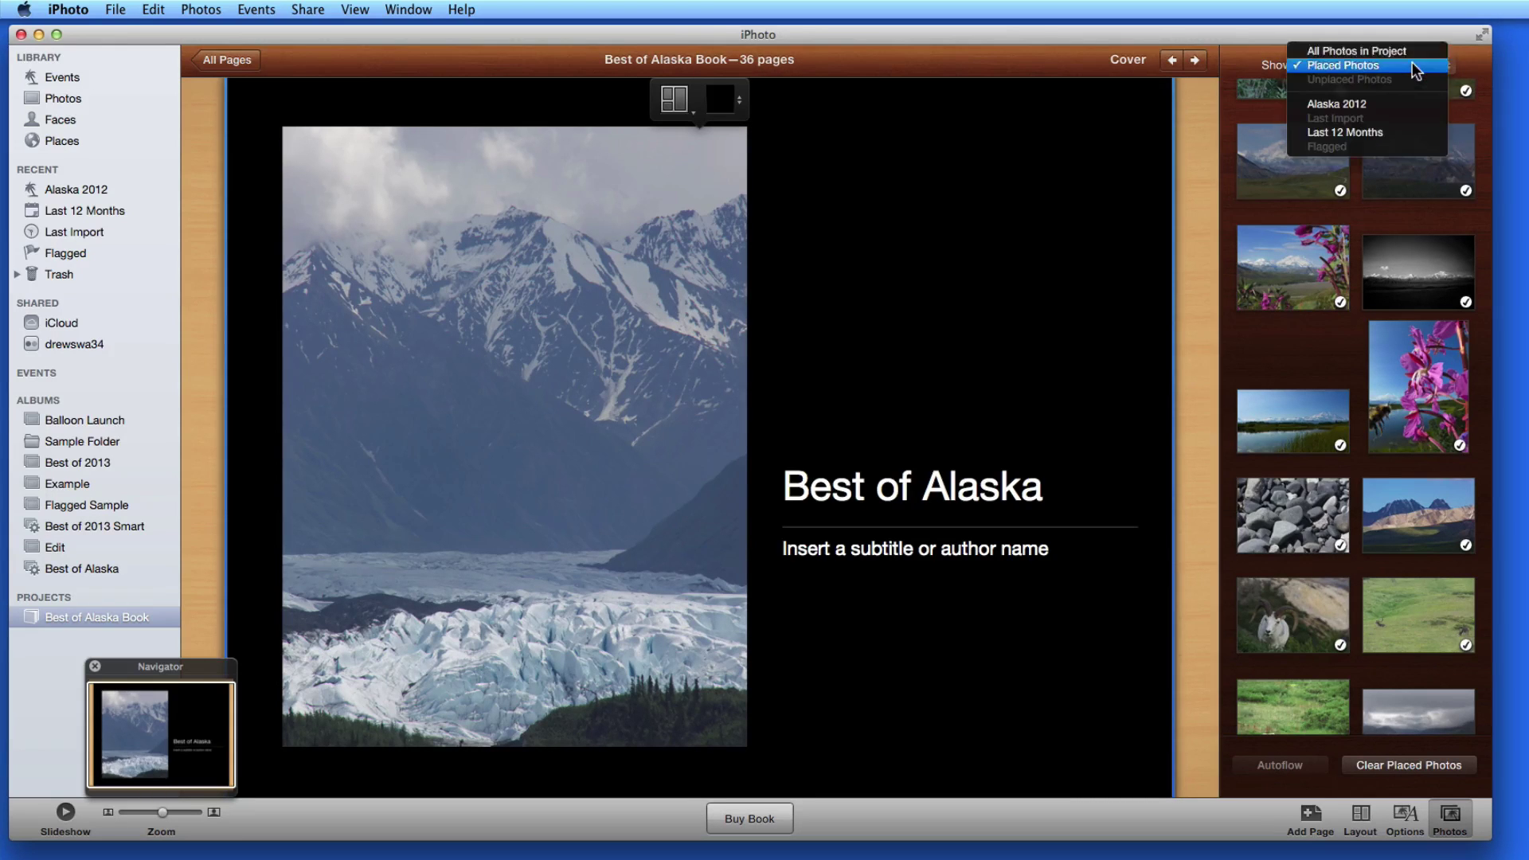
{"action": "left_click", "coordinate": [1413, 52]}
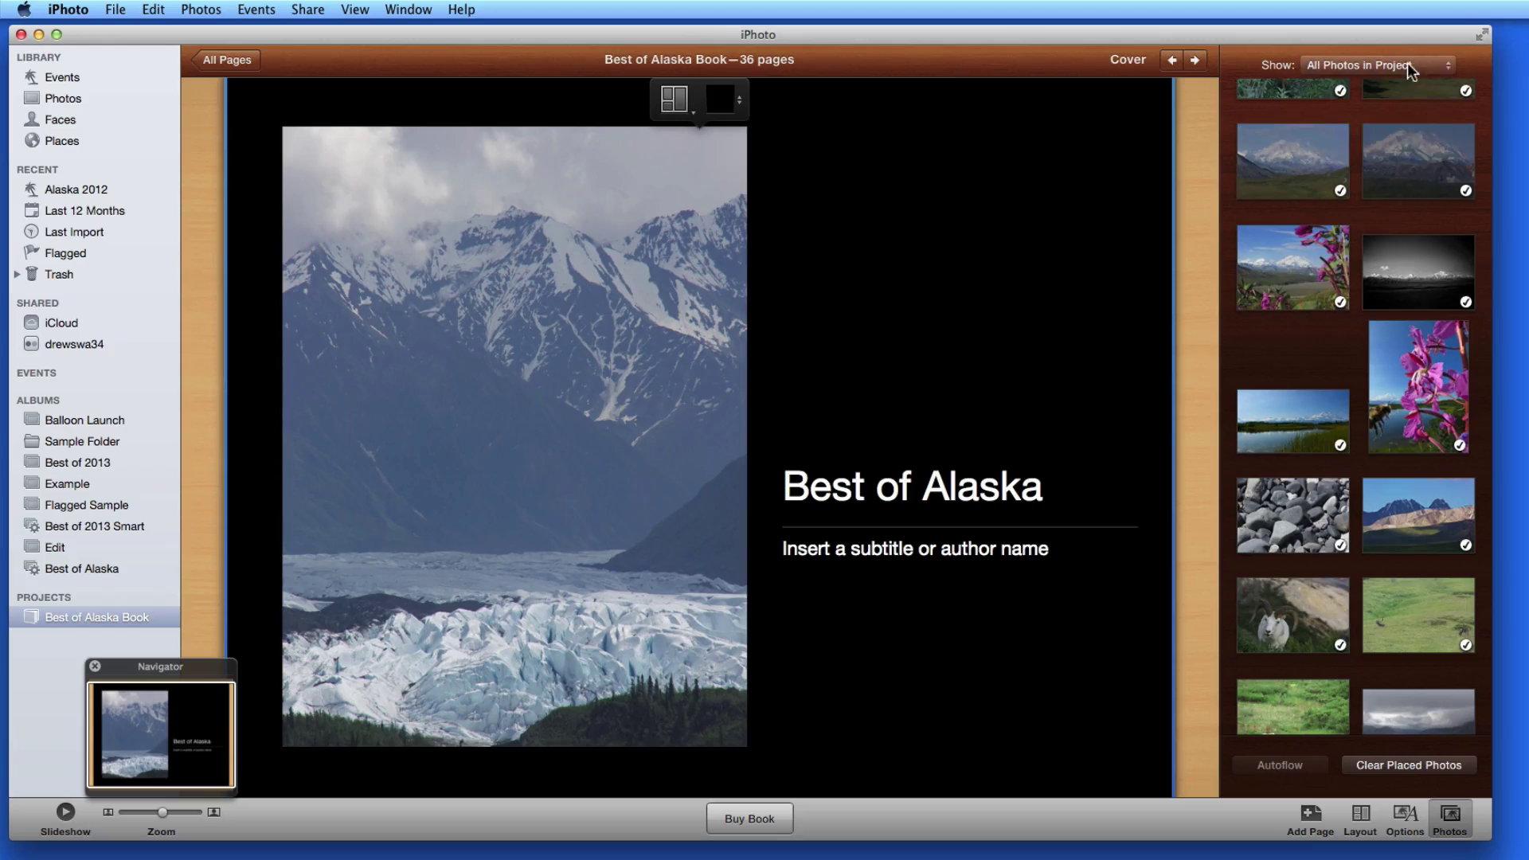
Step: Browse the photos of the Alaska 2012 event, and return to showing All Photos in Project
{"action": "left_click", "coordinate": [1415, 65]}
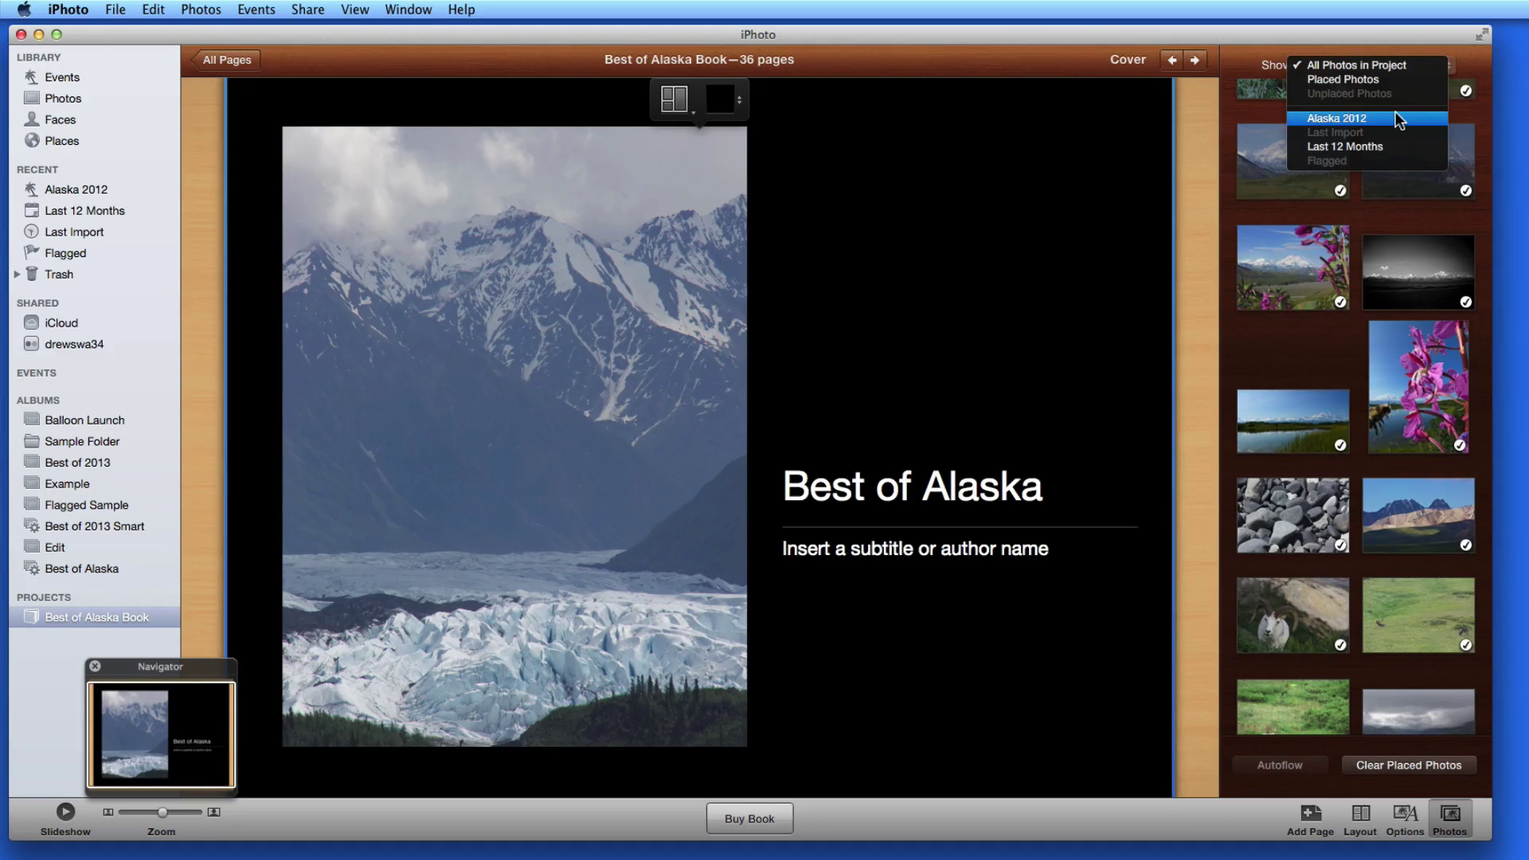
{"action": "left_click", "coordinate": [1399, 120]}
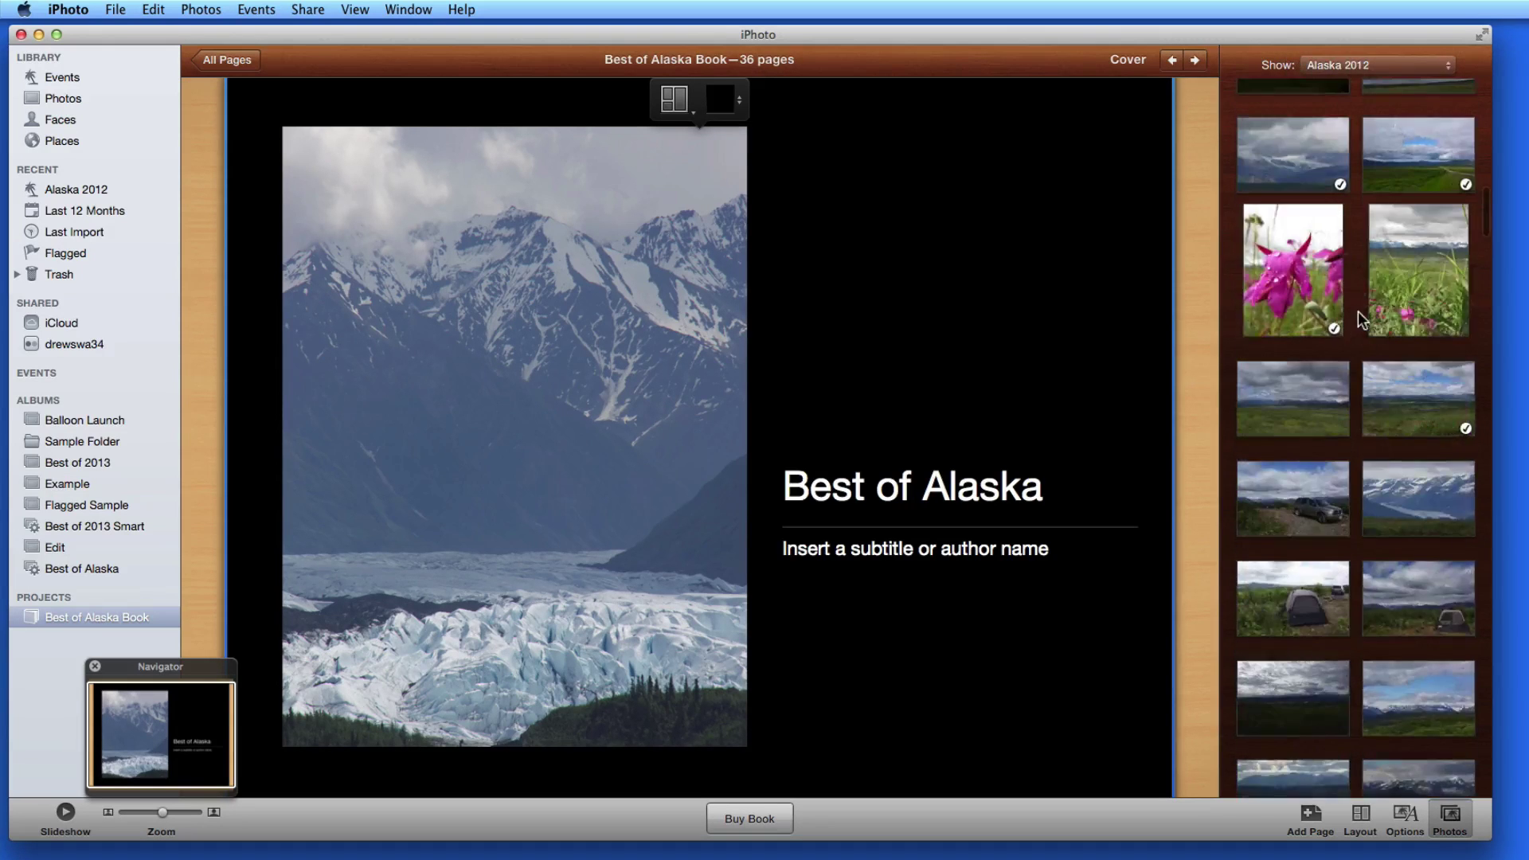
{"action": "scroll", "coordinate": [1360, 315], "scroll_direction": "down", "scroll_amount": 5}
{"action": "scroll", "coordinate": [1360, 319], "scroll_direction": "up", "scroll_amount": 5}
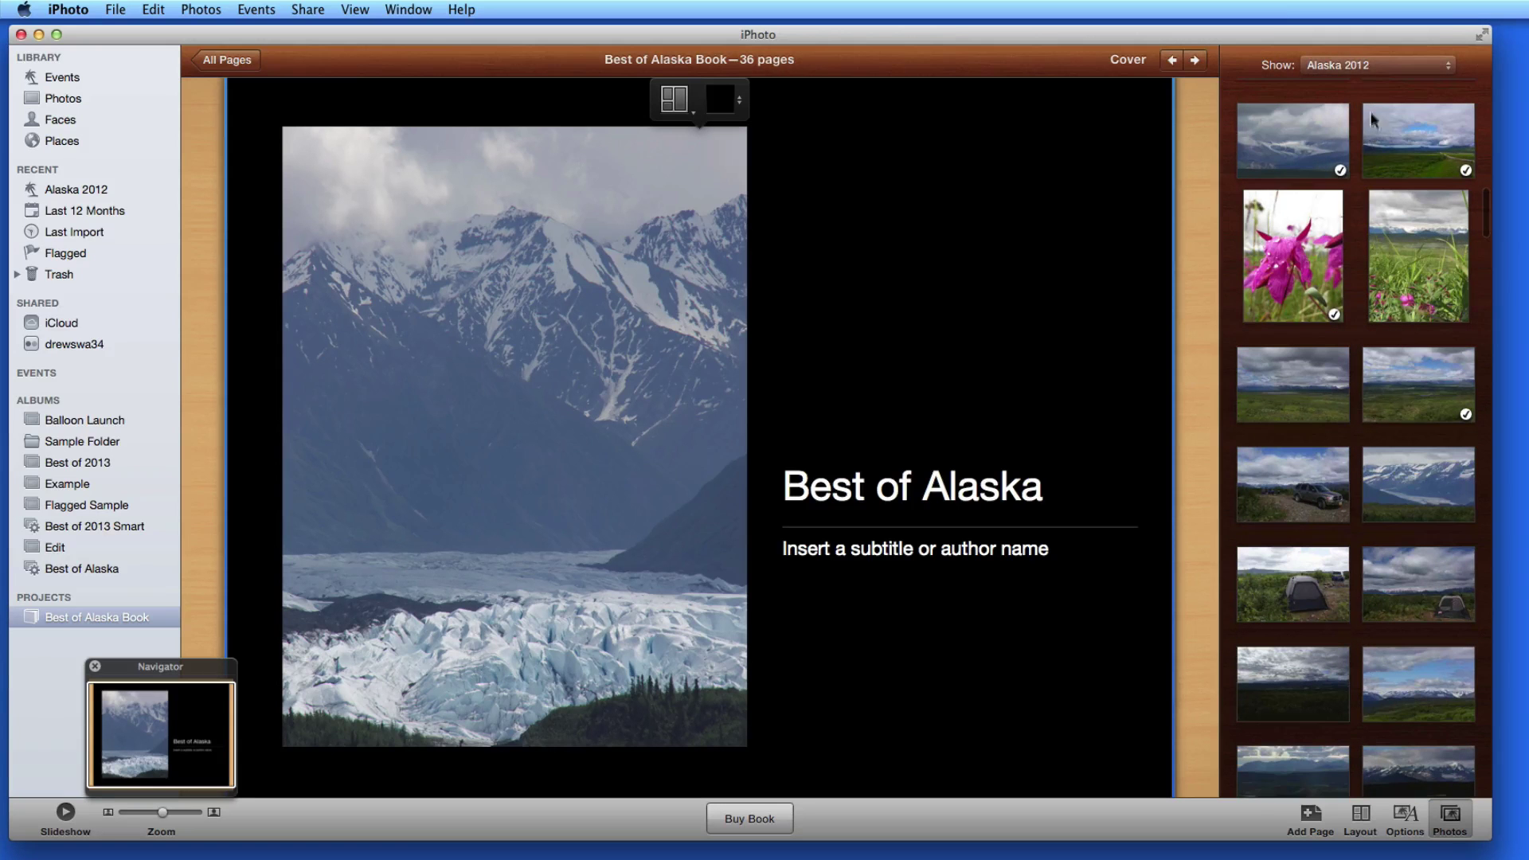
{"action": "left_click", "coordinate": [1384, 65]}
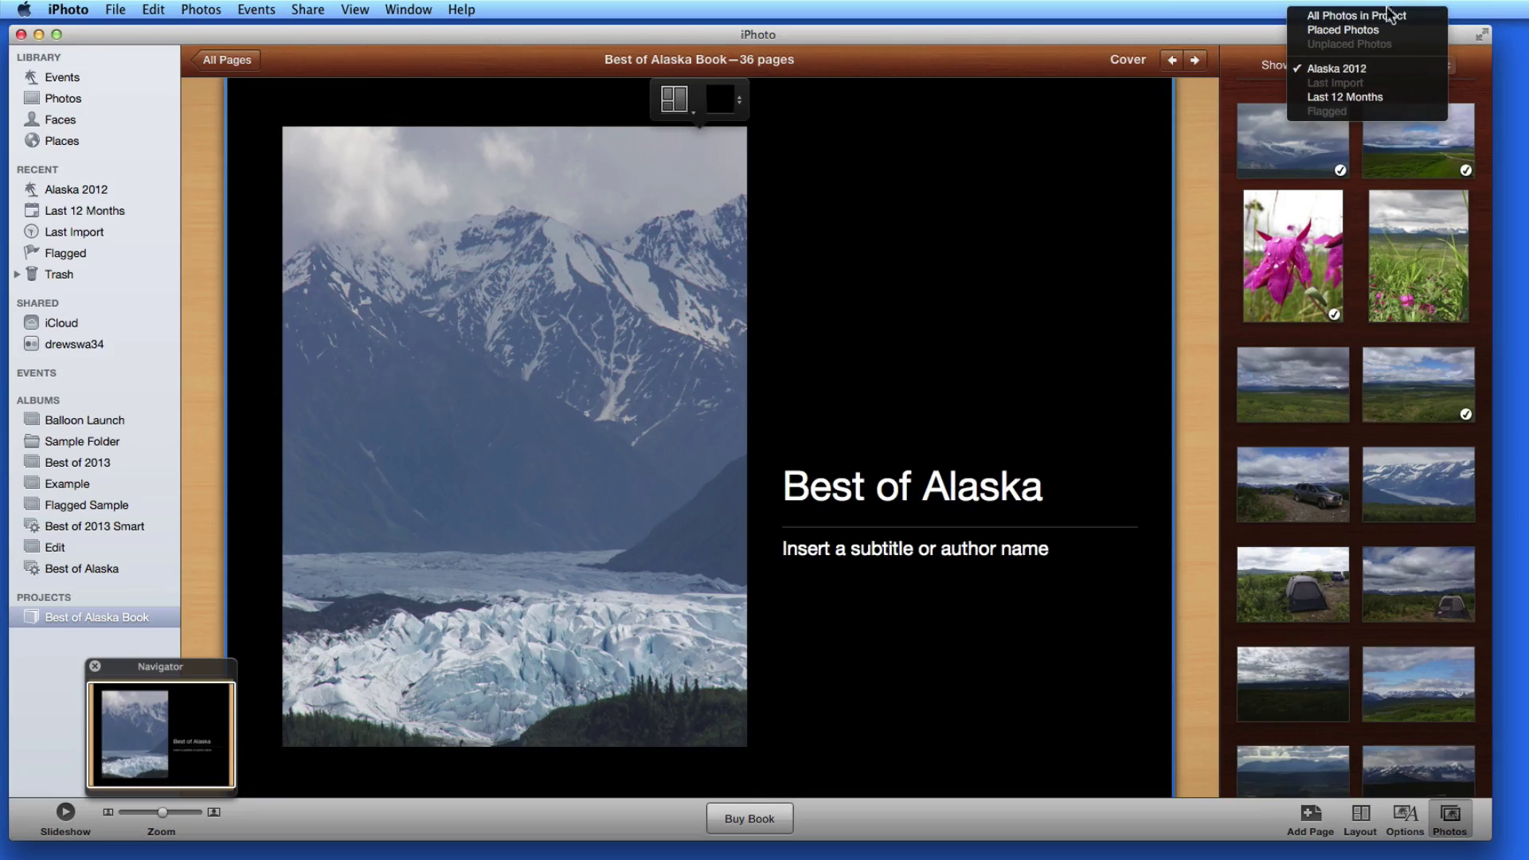
{"action": "left_click", "coordinate": [1383, 26]}
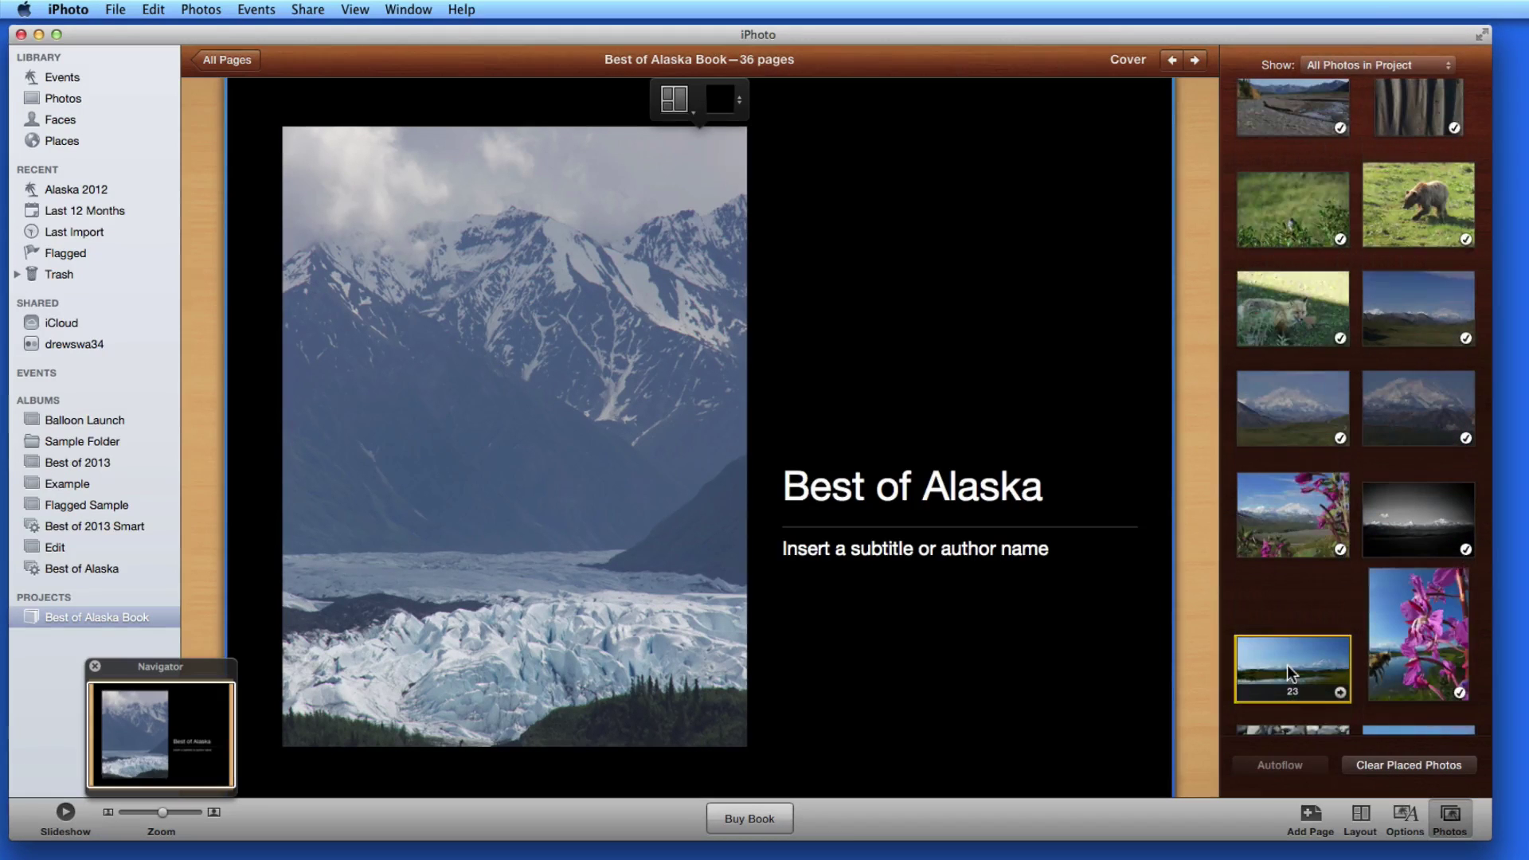
Step: Replace the cover photo with the lake and snowy mountain picture, enlarge it slightly and reposition it in its frame
{"action": "left_click_drag", "start_coordinate": [1290, 672], "coordinate": [576, 346]}
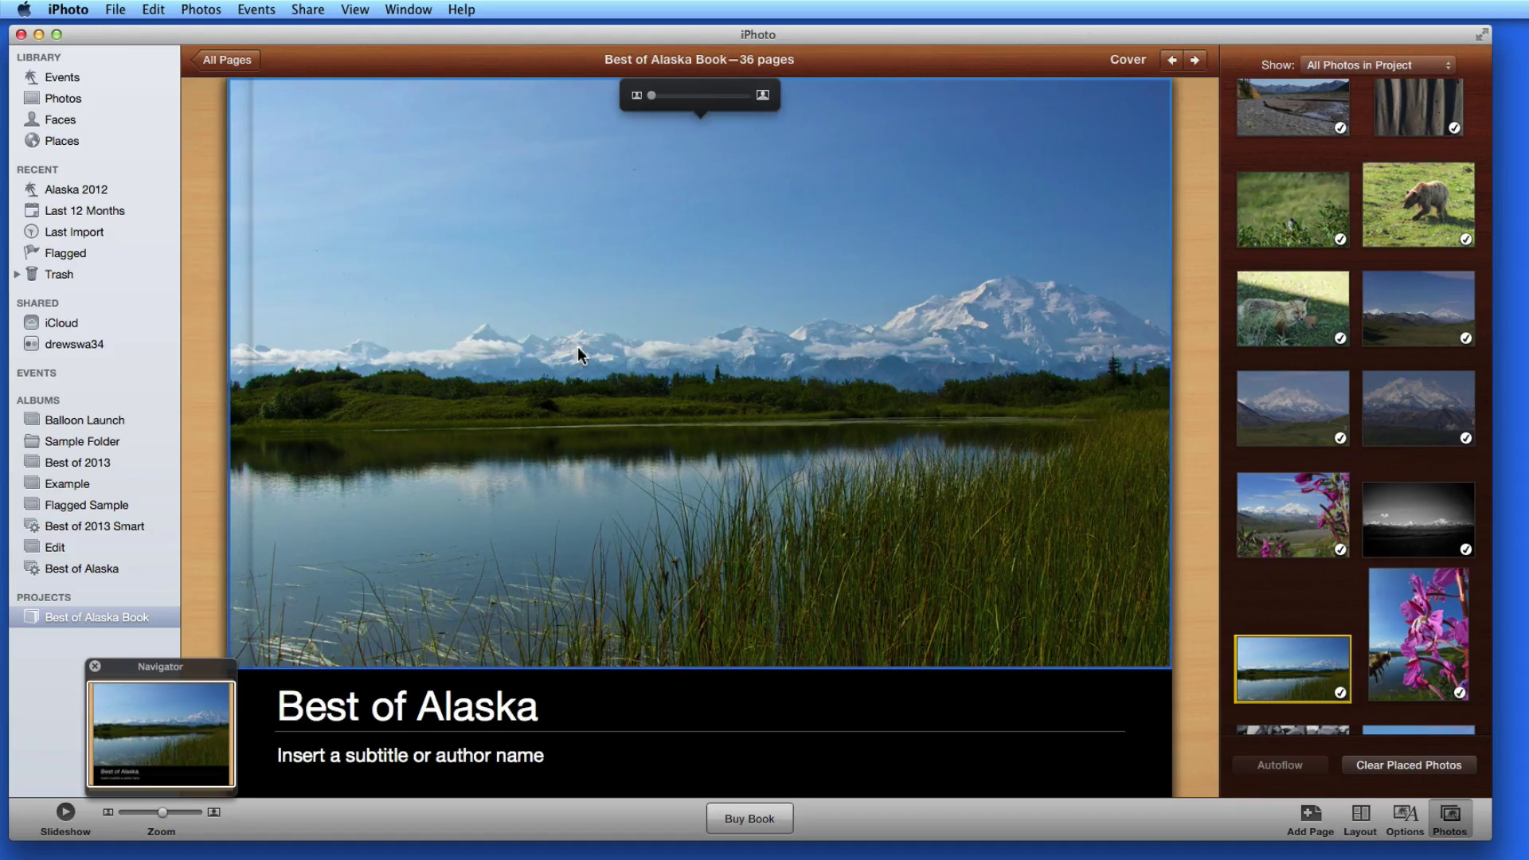
{"action": "left_click_drag", "start_coordinate": [627, 350], "coordinate": [532, 351]}
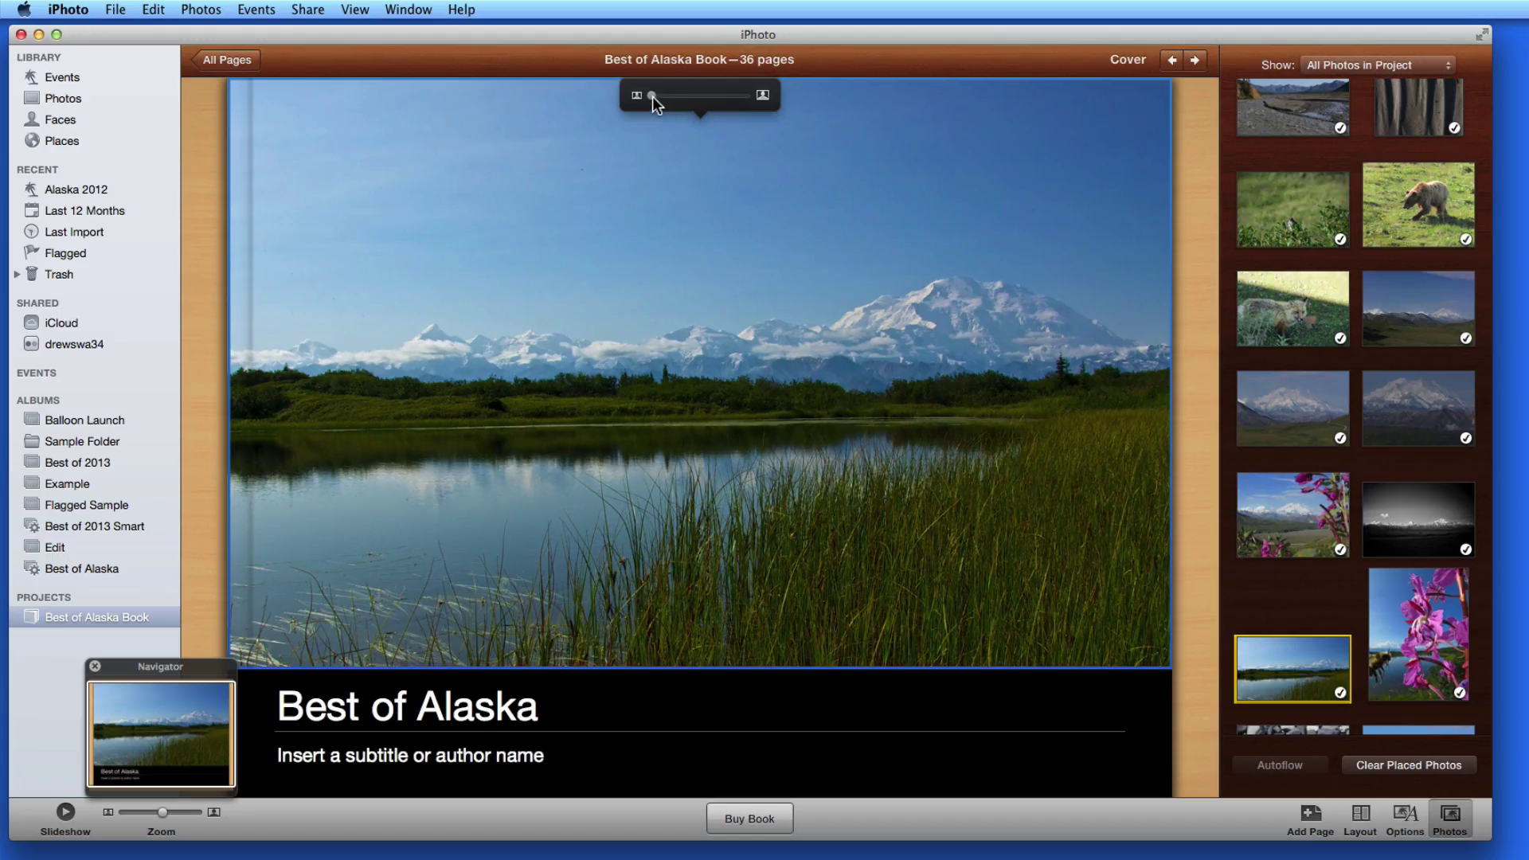
{"action": "mouse_move", "coordinate": [652, 97]}
{"action": "left_mouse_down"}
{"action": "mouse_move", "coordinate": [690, 98]}
{"action": "mouse_move", "coordinate": [657, 98]}
{"action": "left_mouse_up"}
{"action": "left_click_drag", "start_coordinate": [682, 352], "coordinate": [648, 386]}
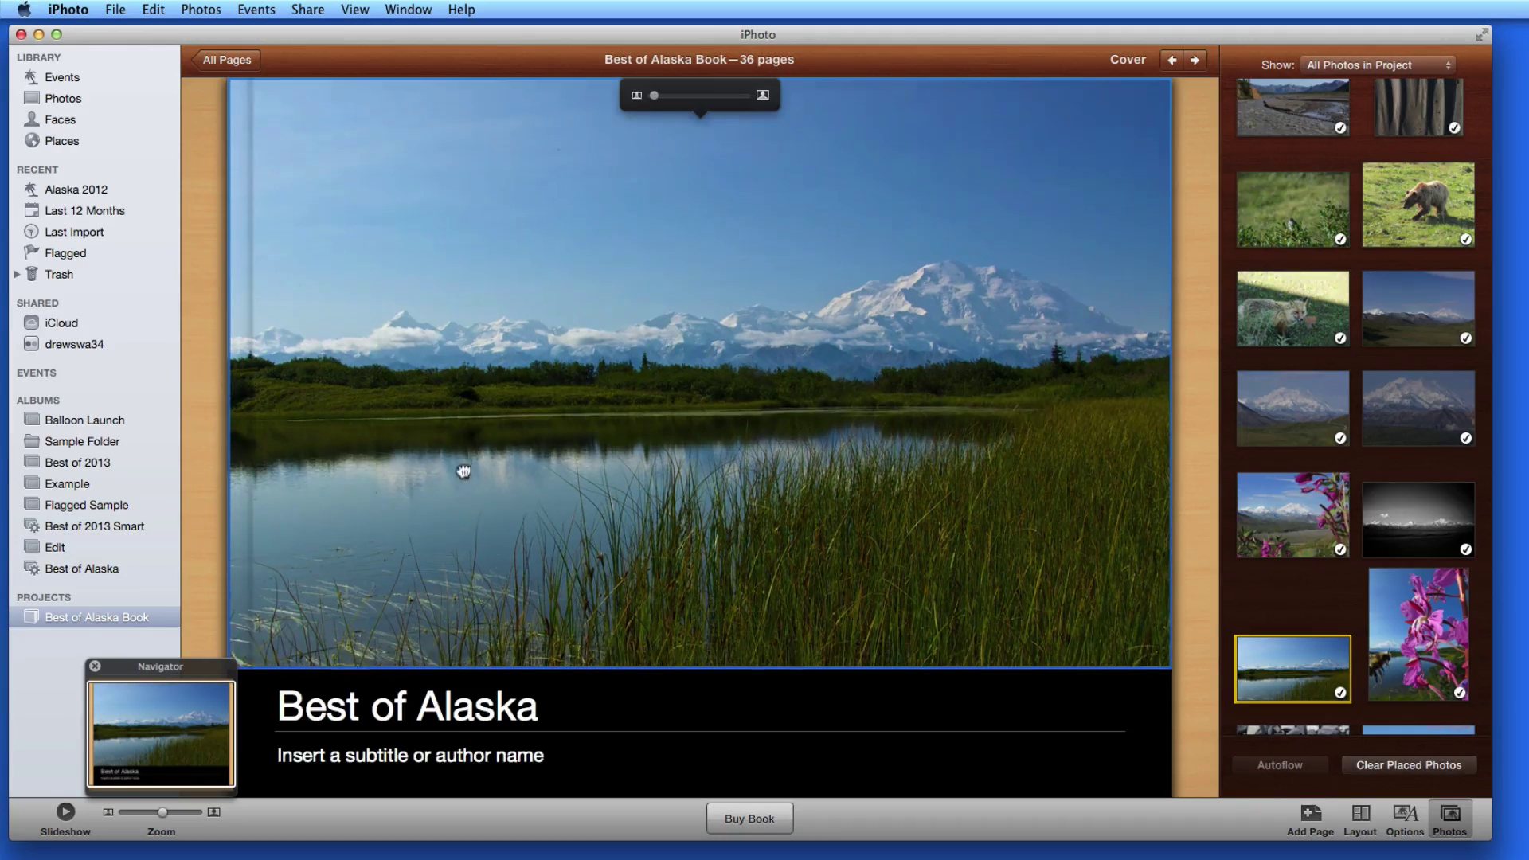
Step: Keep the cover title as Best of Alaska and replace the subtitle placeholder with the author's full name
{"action": "double_click", "coordinate": [412, 704]}
{"action": "triple_click", "coordinate": [412, 705]}
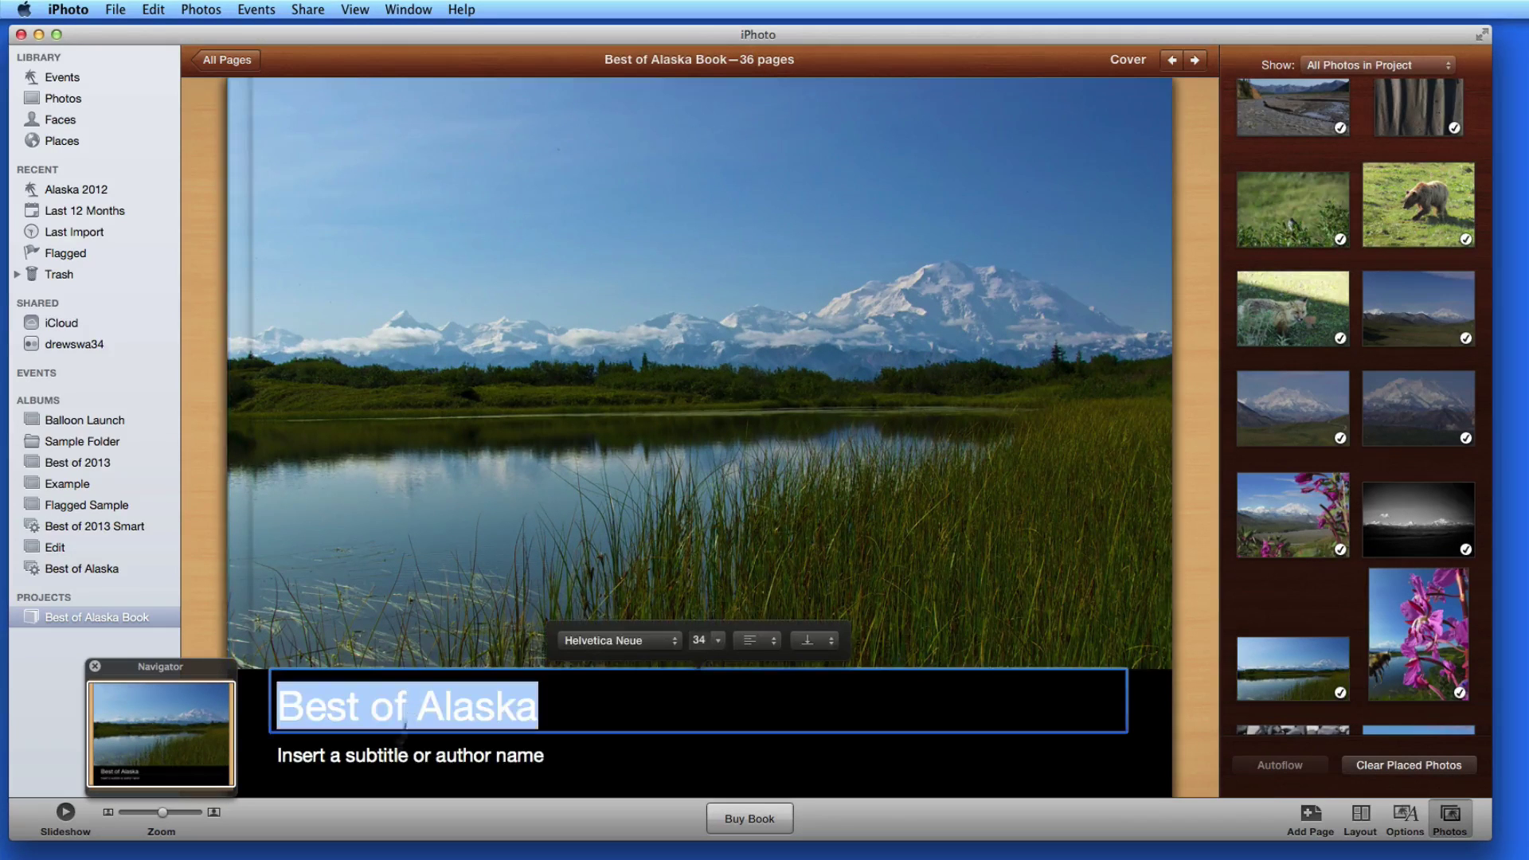
{"action": "left_click", "coordinate": [398, 756]}
{"action": "triple_click", "coordinate": [398, 755]}
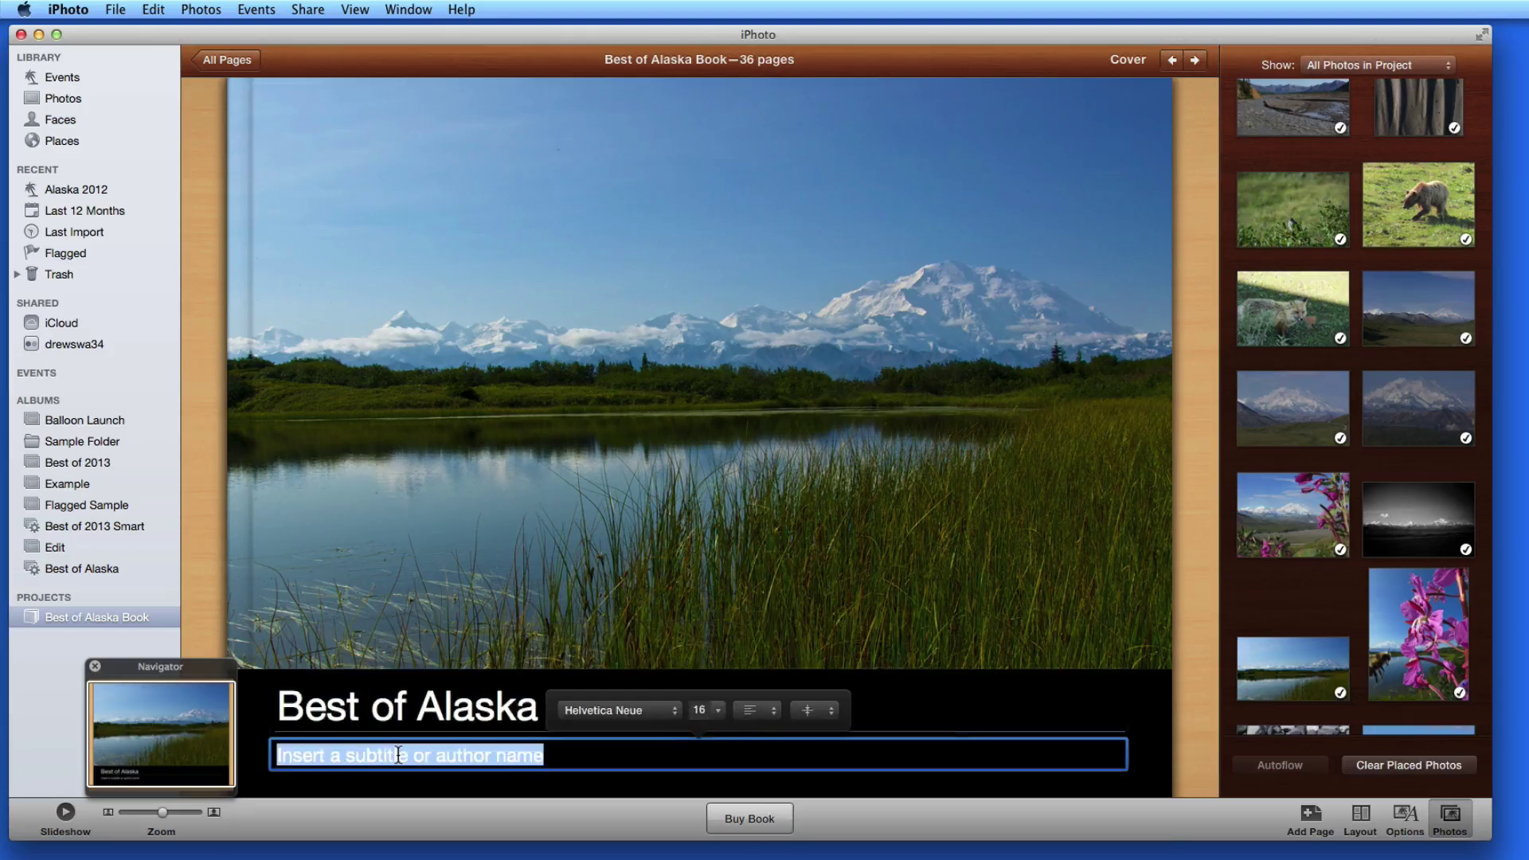
{"action": "type", "text": "Drew Swanson"}
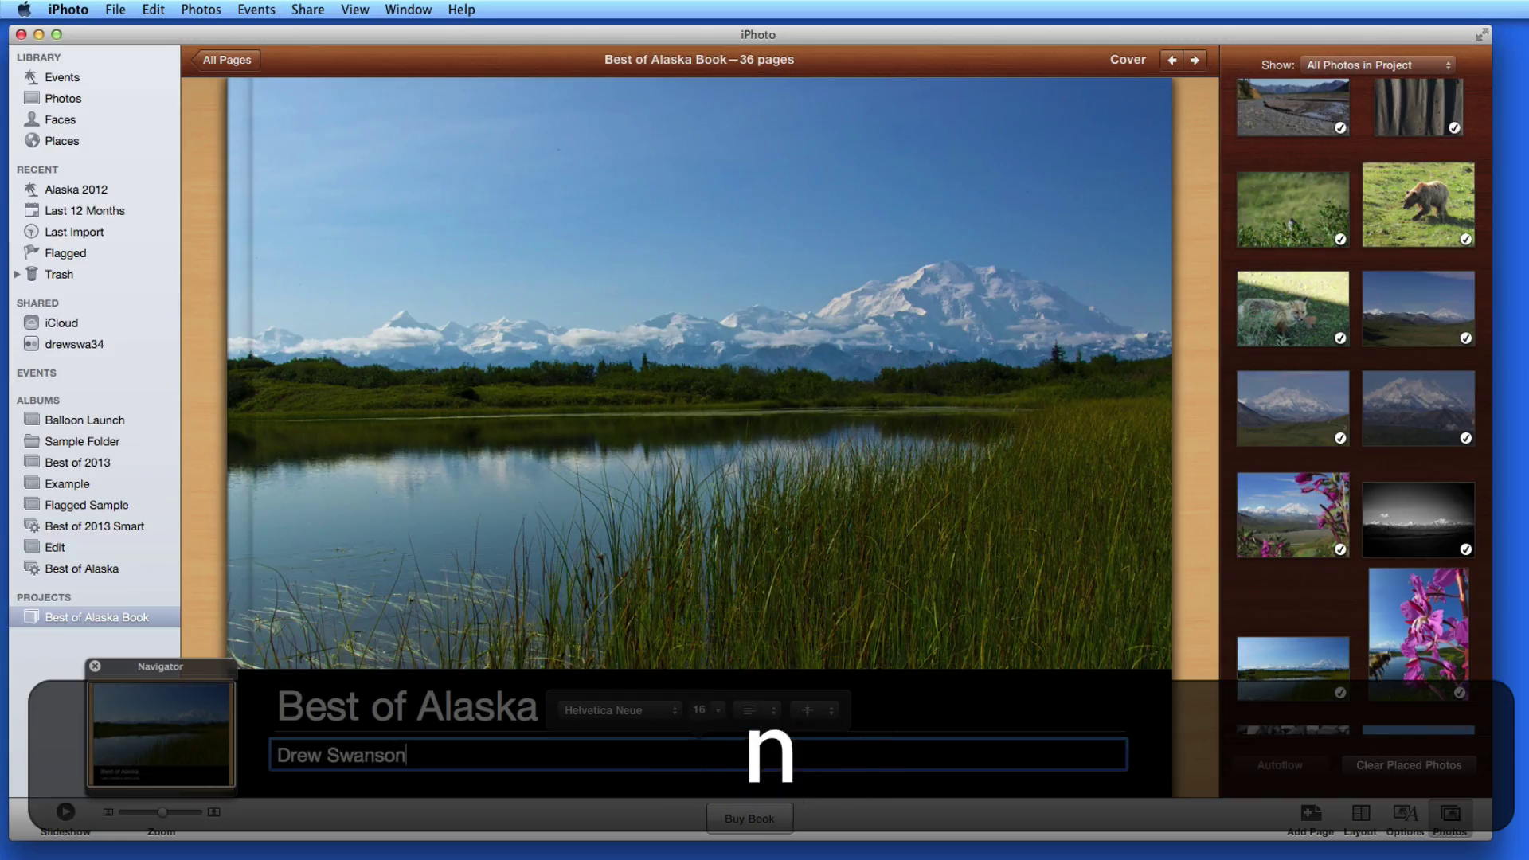
Step: Change the font of the cover title Best of Alaska and of the author subtitle below it to Copperplate
{"action": "triple_click", "coordinate": [395, 703]}
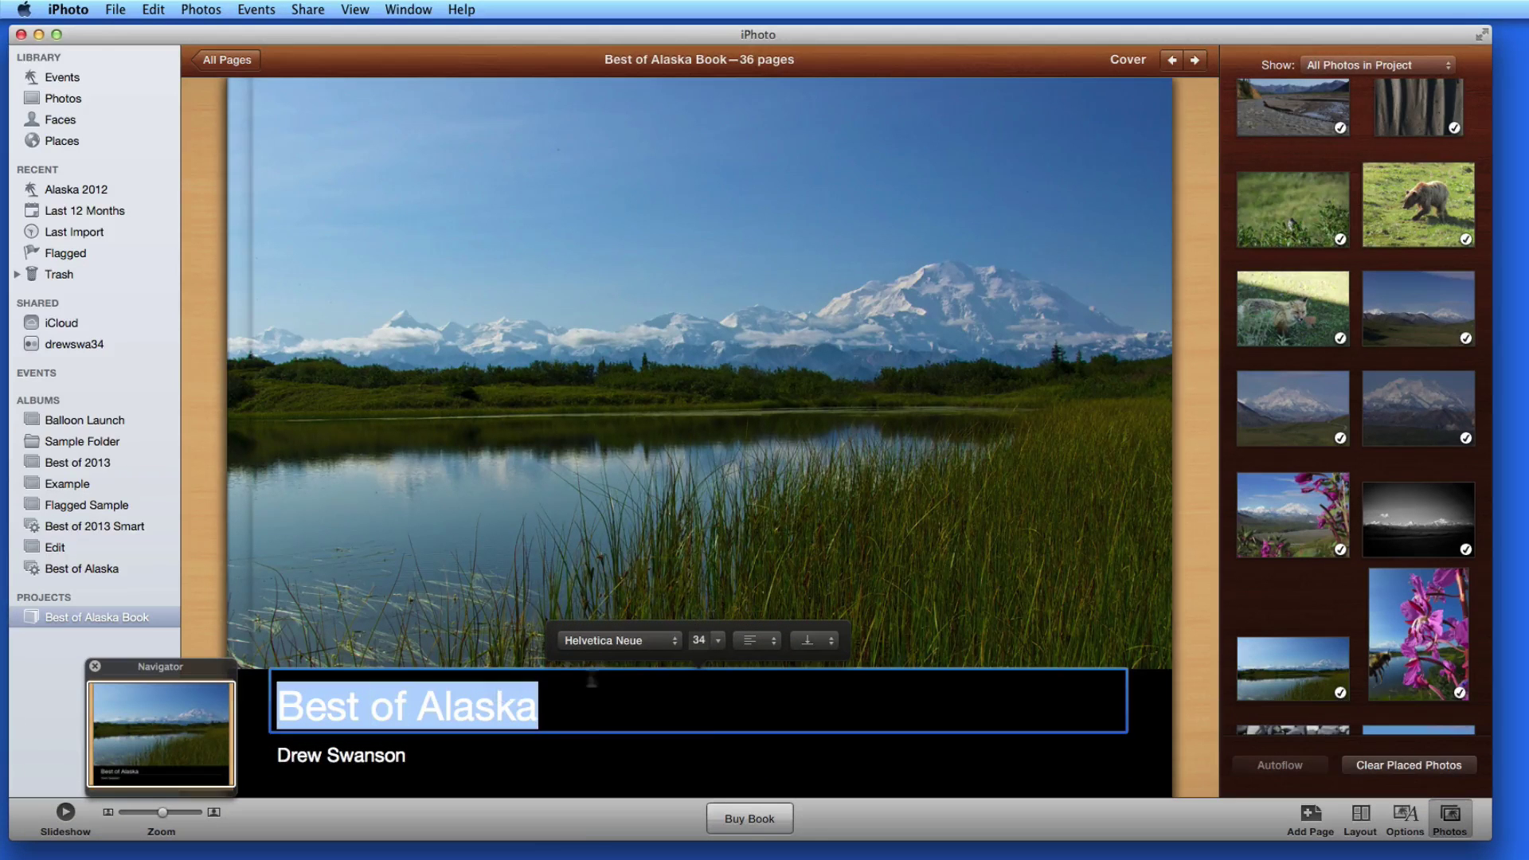
{"action": "left_click", "coordinate": [642, 639]}
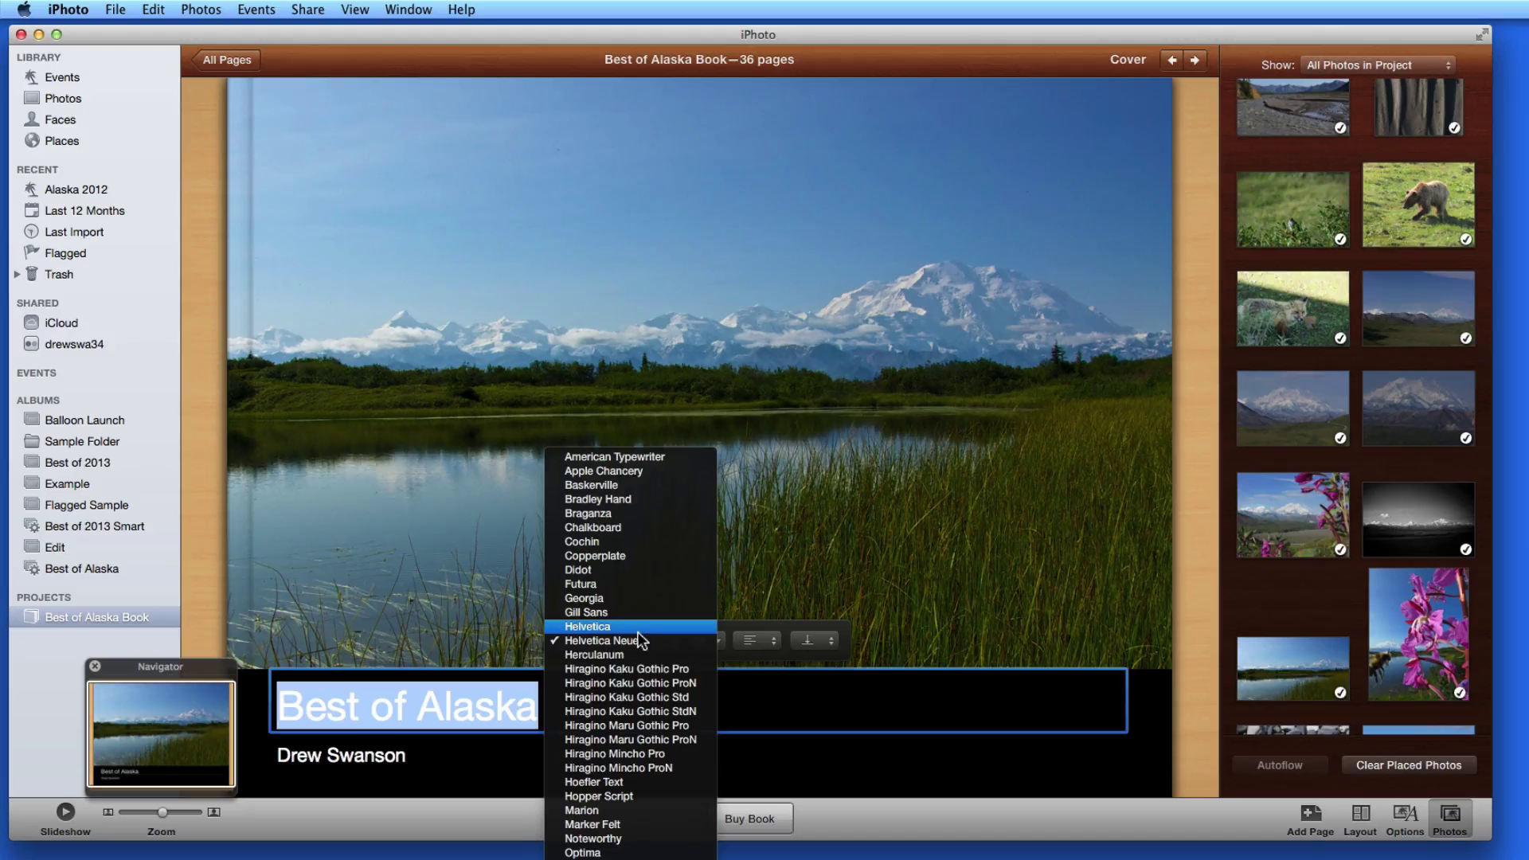
{"action": "left_click", "coordinate": [629, 556]}
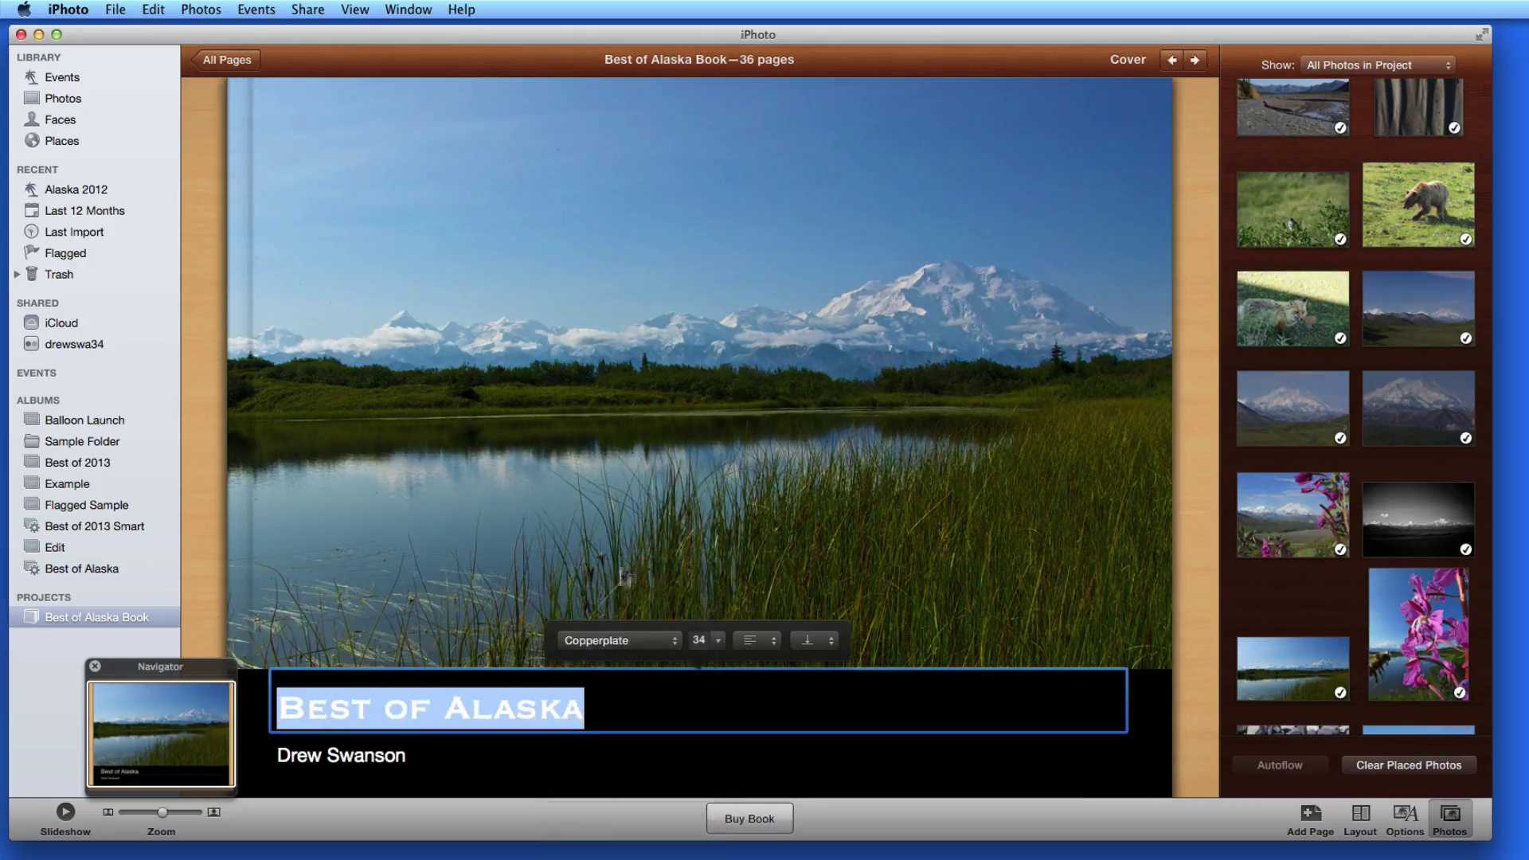
{"action": "left_click", "coordinate": [373, 753]}
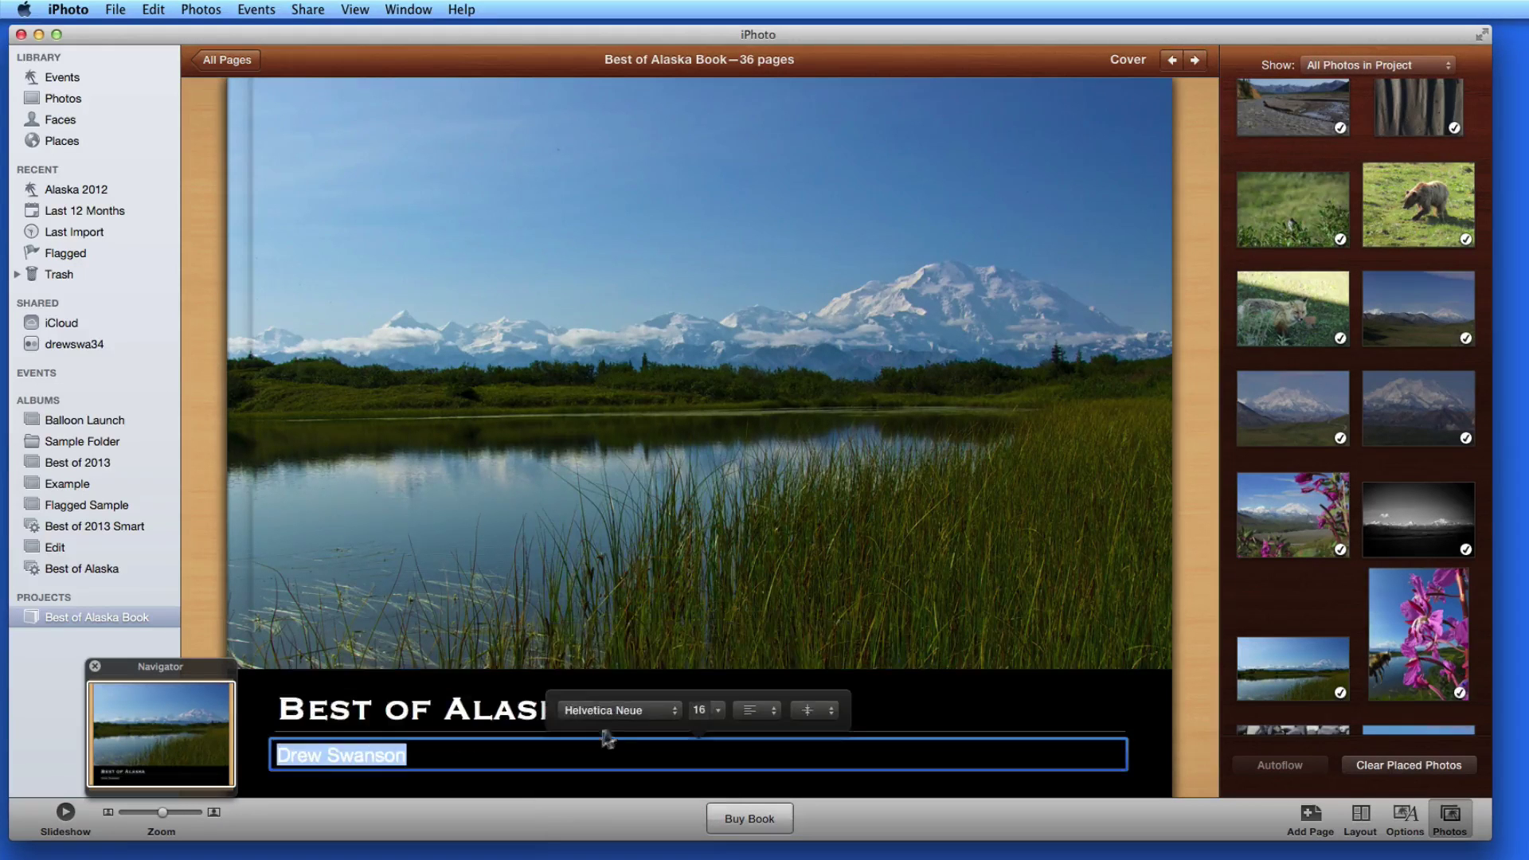
{"action": "left_click", "coordinate": [614, 710]}
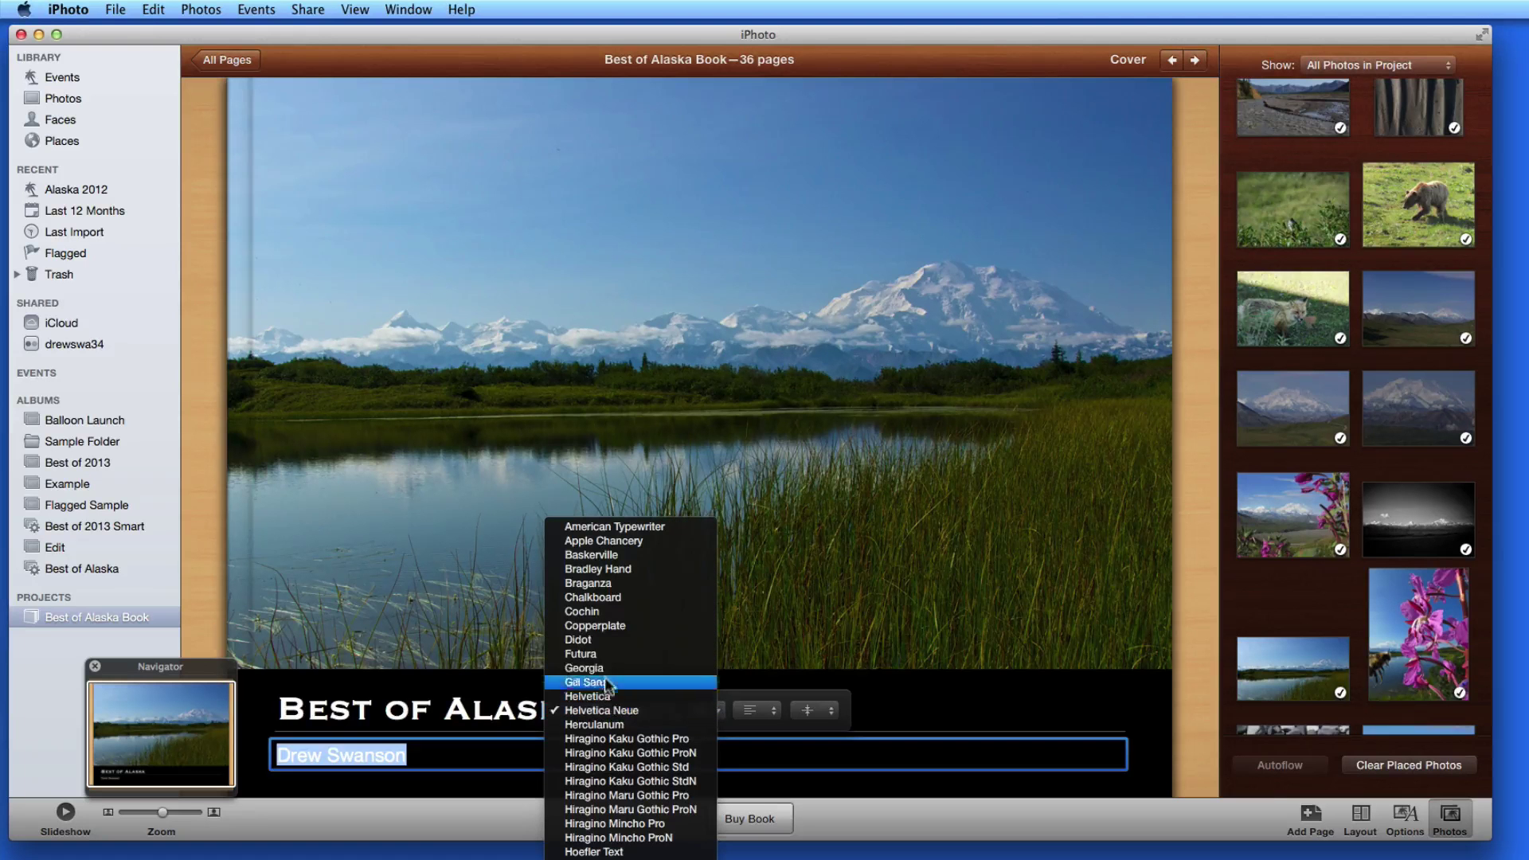
{"action": "left_click", "coordinate": [602, 627]}
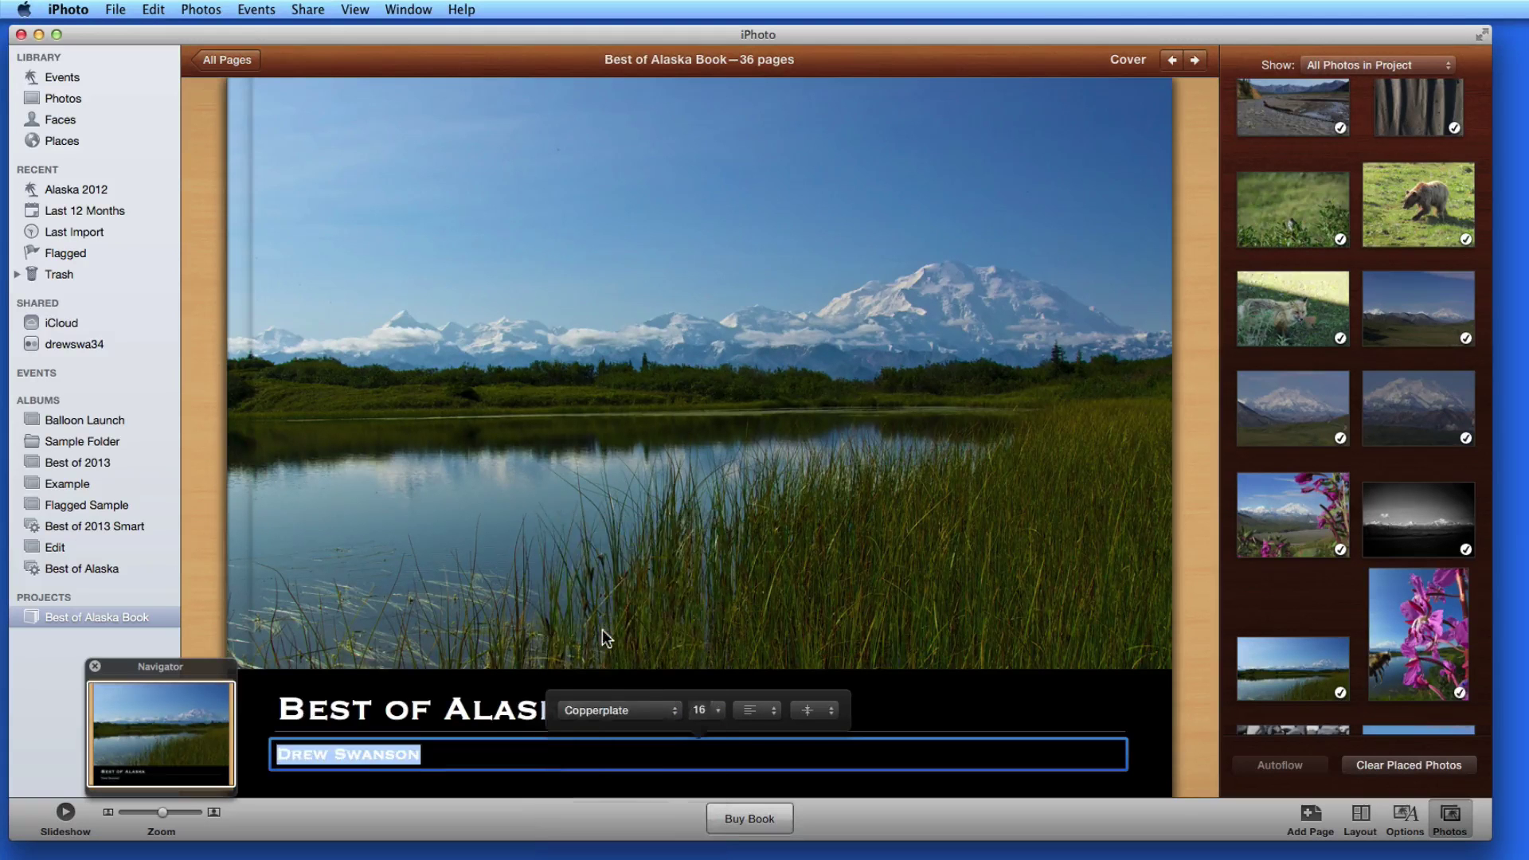
Step: Center both the cover title and the author subtitle horizontally in their text boxes
{"action": "left_click", "coordinate": [509, 711]}
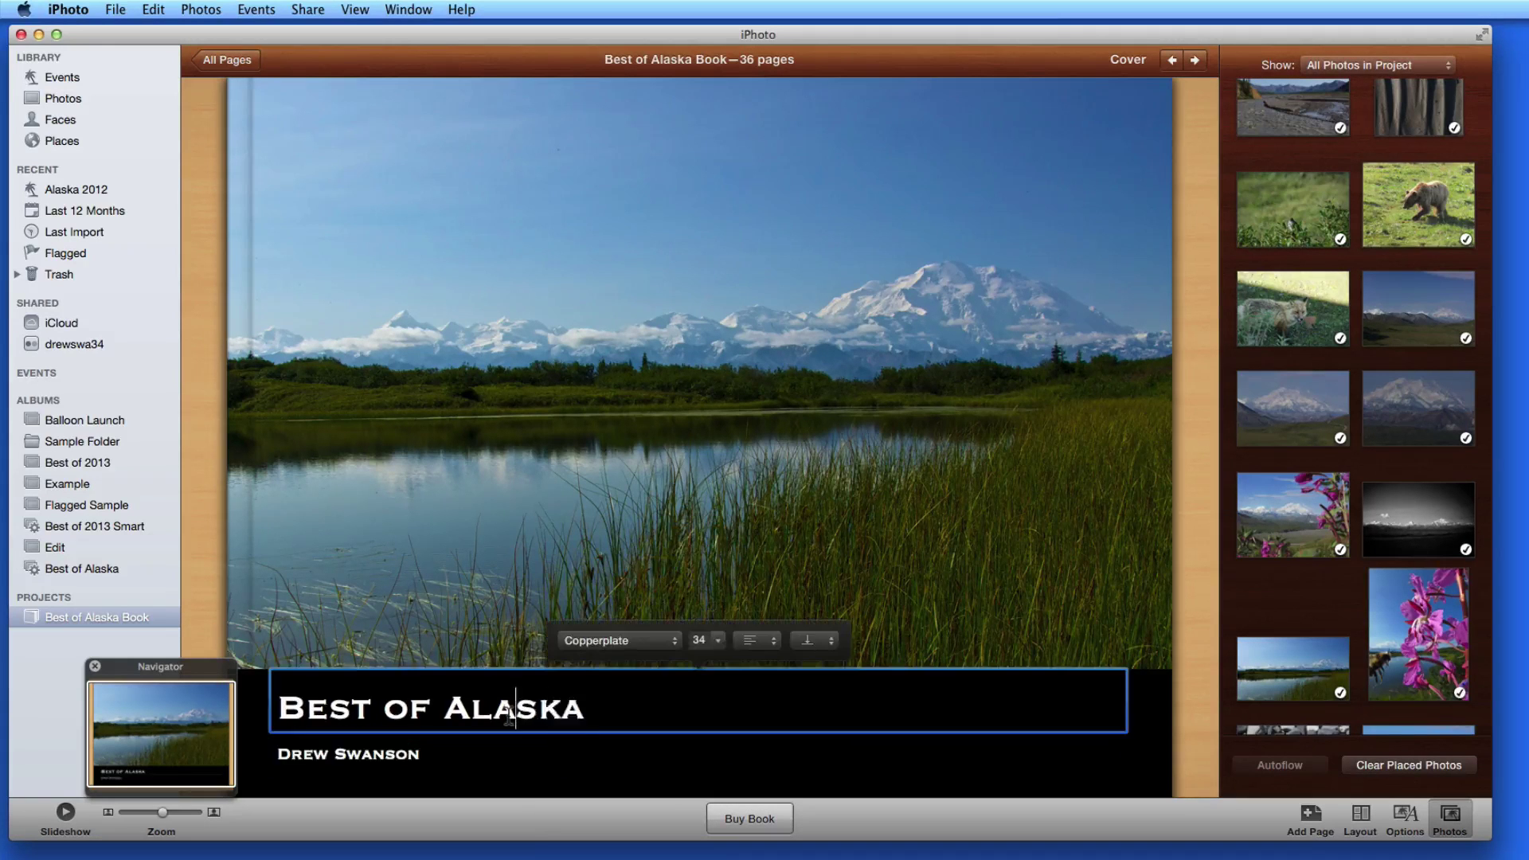
{"action": "triple_click", "coordinate": [510, 710]}
{"action": "left_click", "coordinate": [763, 641]}
{"action": "left_click", "coordinate": [758, 669]}
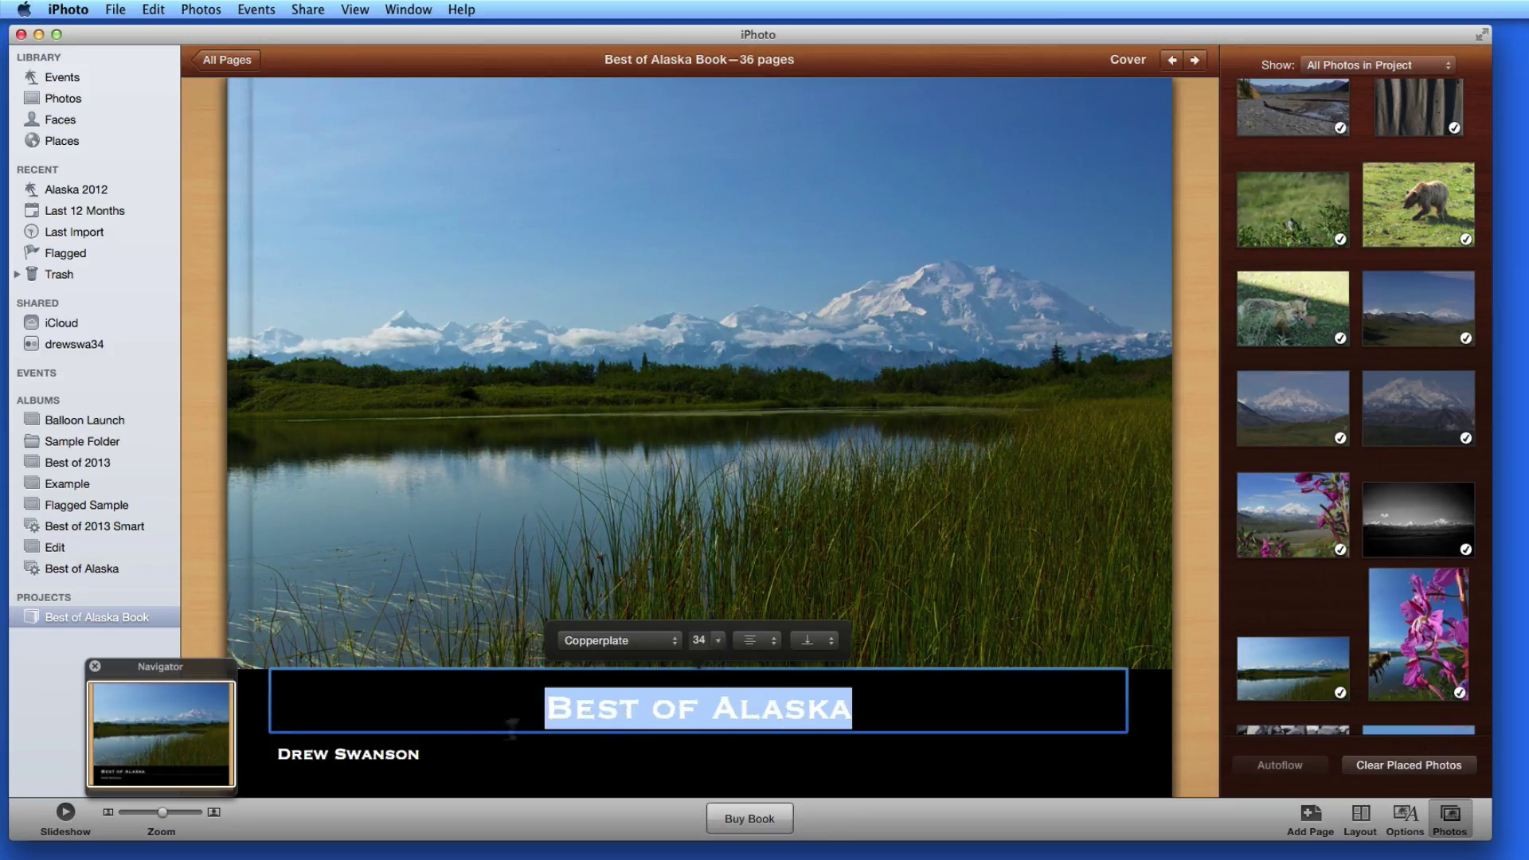
{"action": "left_click", "coordinate": [444, 749]}
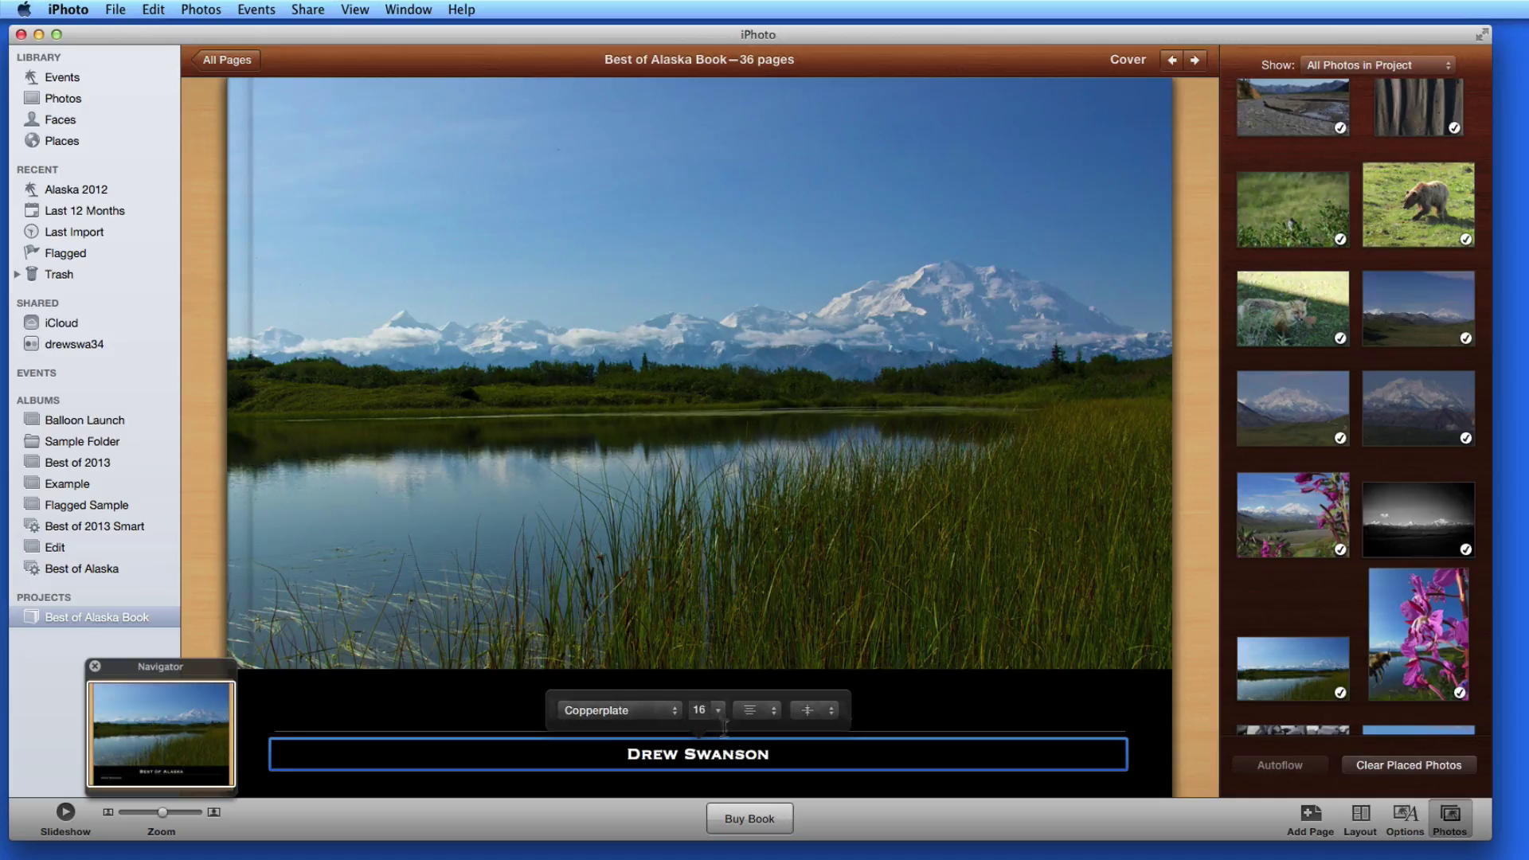
Step: Set the font size of the cover title Best of Alaska to 36
{"action": "double_click", "coordinate": [486, 709]}
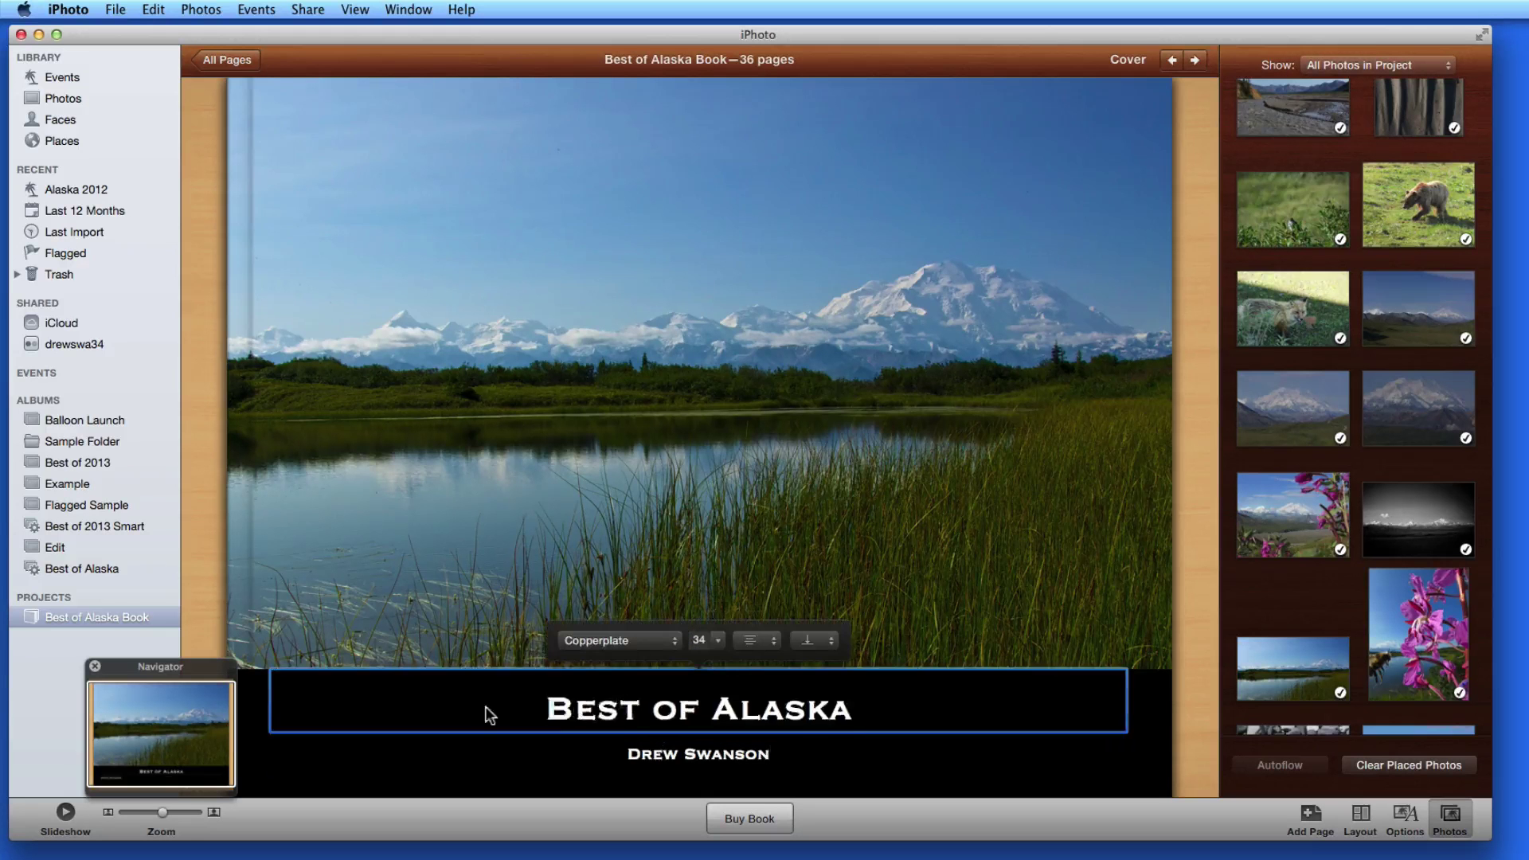
{"action": "triple_click", "coordinate": [538, 710]}
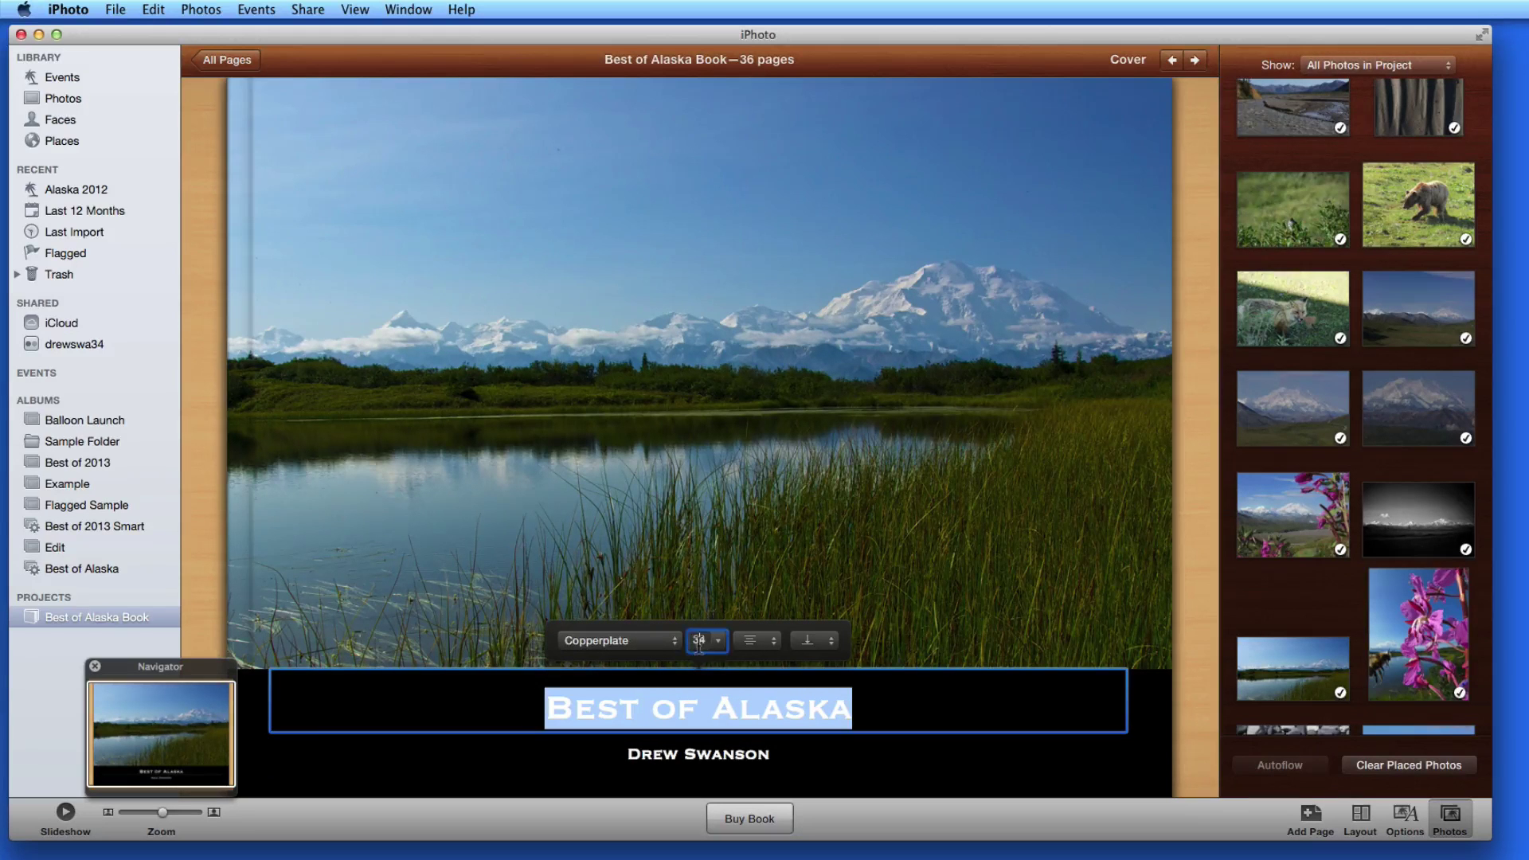
{"action": "type", "text": "6"}
{"action": "key", "text": "Return"}
{"action": "left_click", "coordinate": [568, 752]}
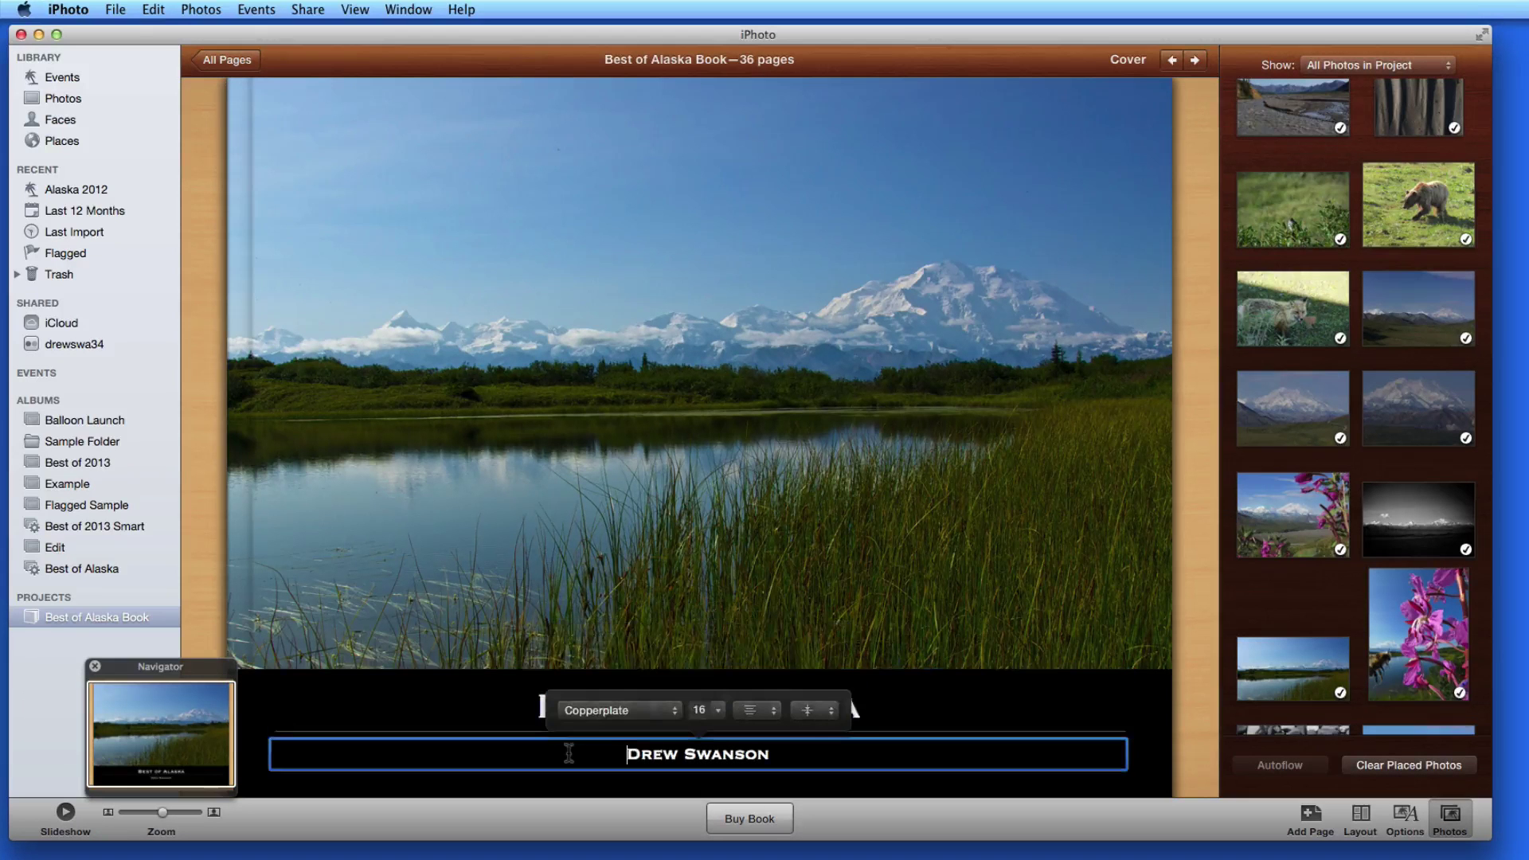
{"action": "left_click", "coordinate": [474, 676]}
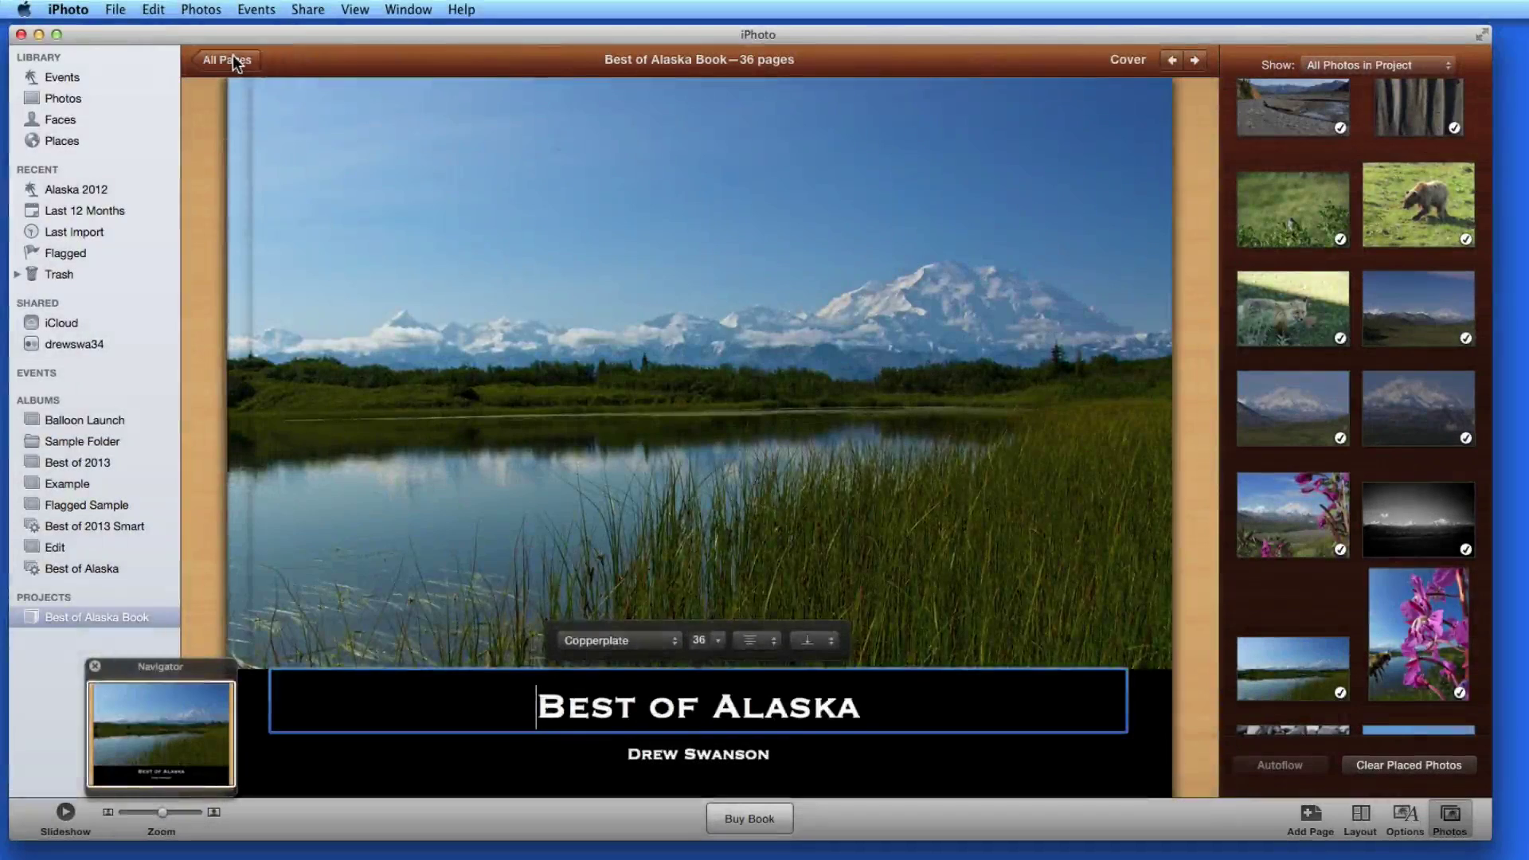
Step: Open page 23 from the overview of all pages and remove the lake and mountain photo from it
{"action": "left_click", "coordinate": [232, 54]}
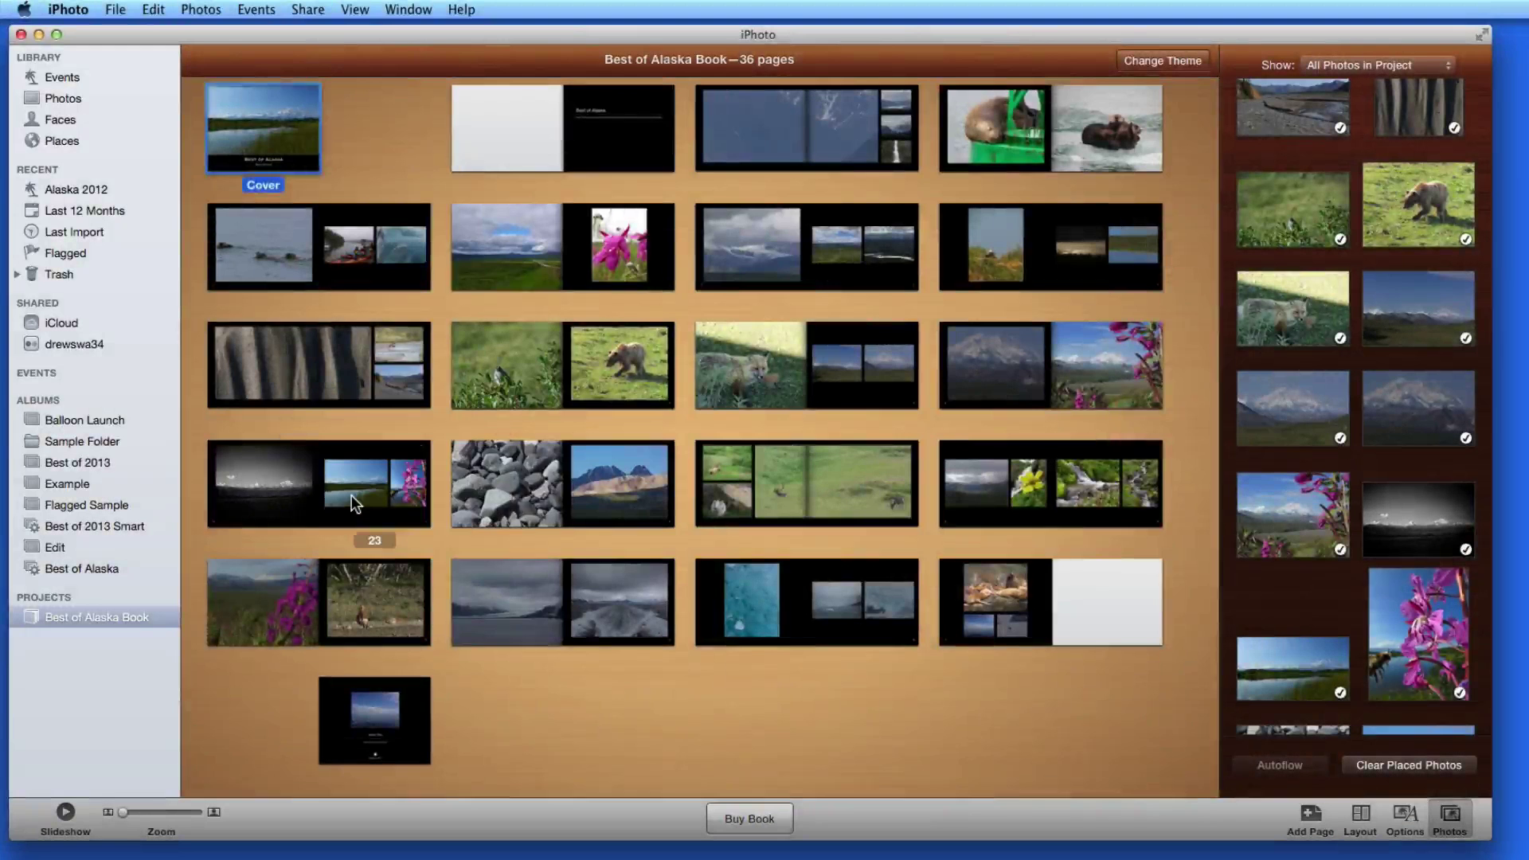
{"action": "double_click", "coordinate": [351, 495]}
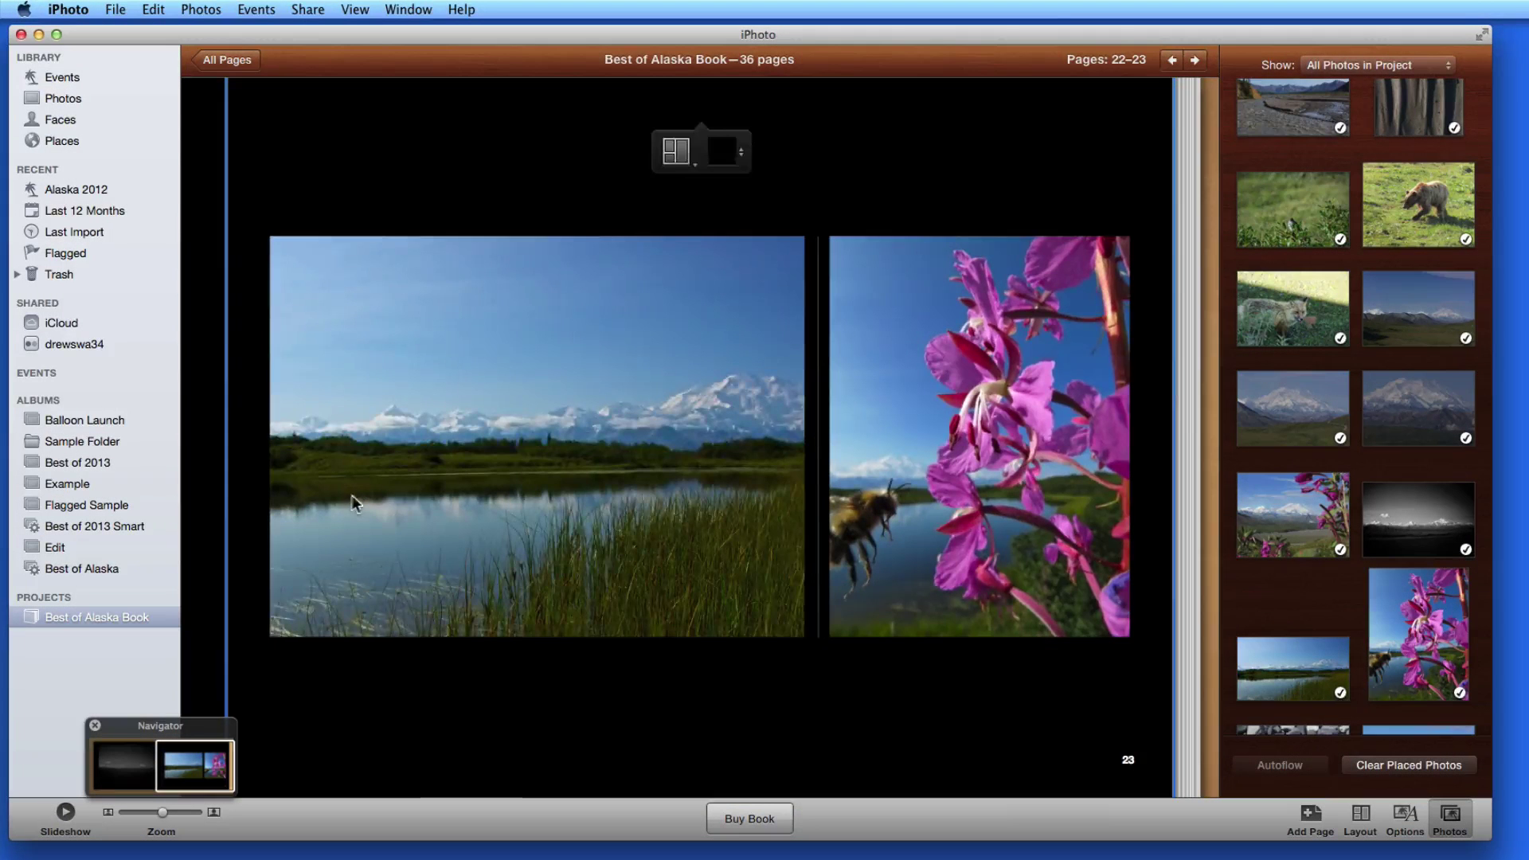
{"action": "left_click", "coordinate": [500, 460]}
{"action": "key", "text": "BackSpace"}
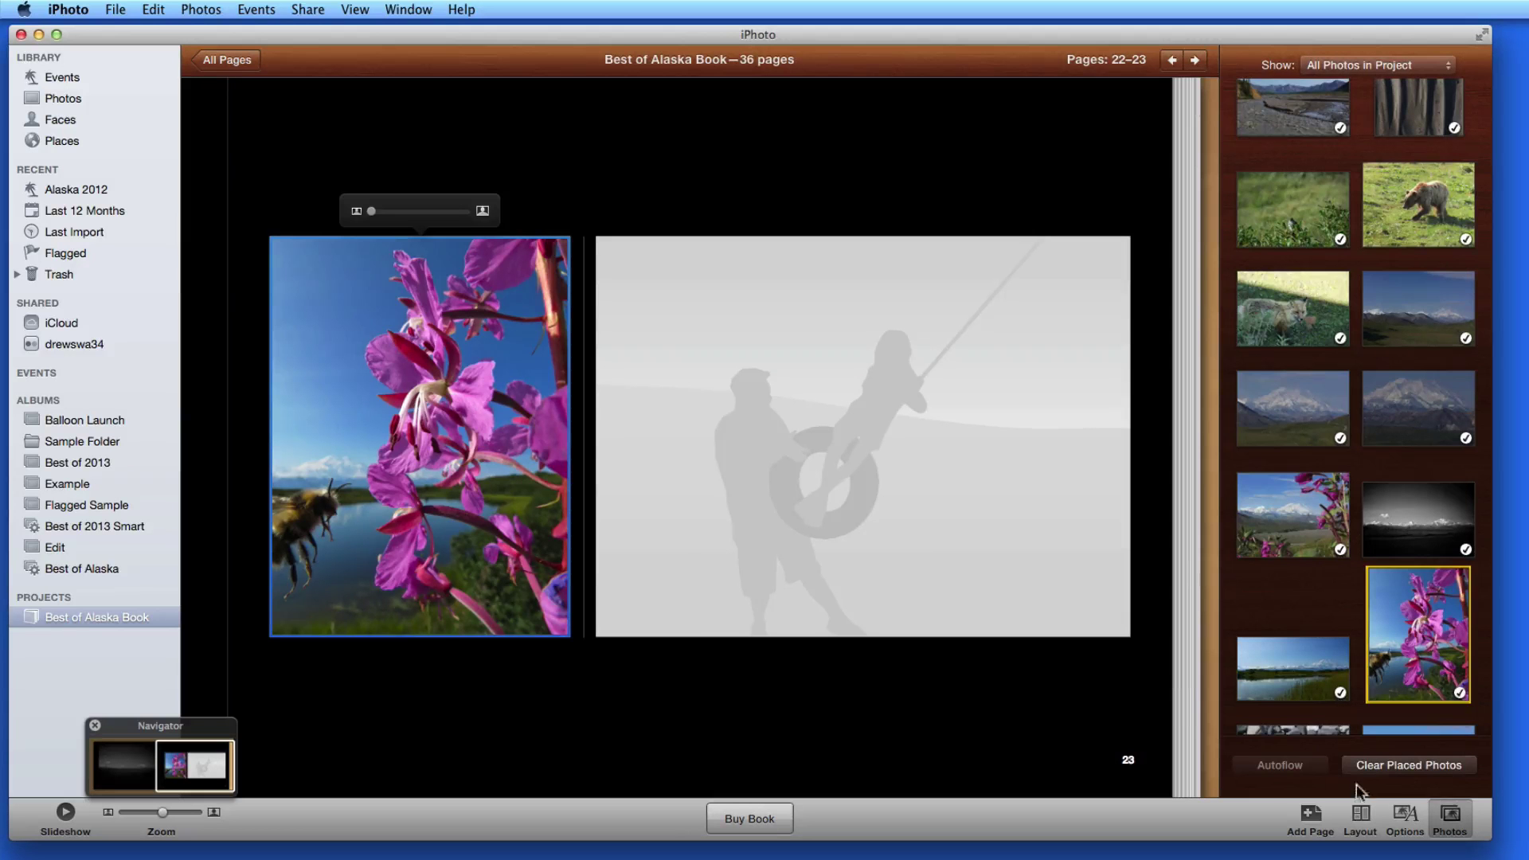
Step: Compare the 3, 4 and 1 Photo layouts for page 23, and apply the second 4 Photos layout, which includes a description
{"action": "left_click", "coordinate": [1360, 826]}
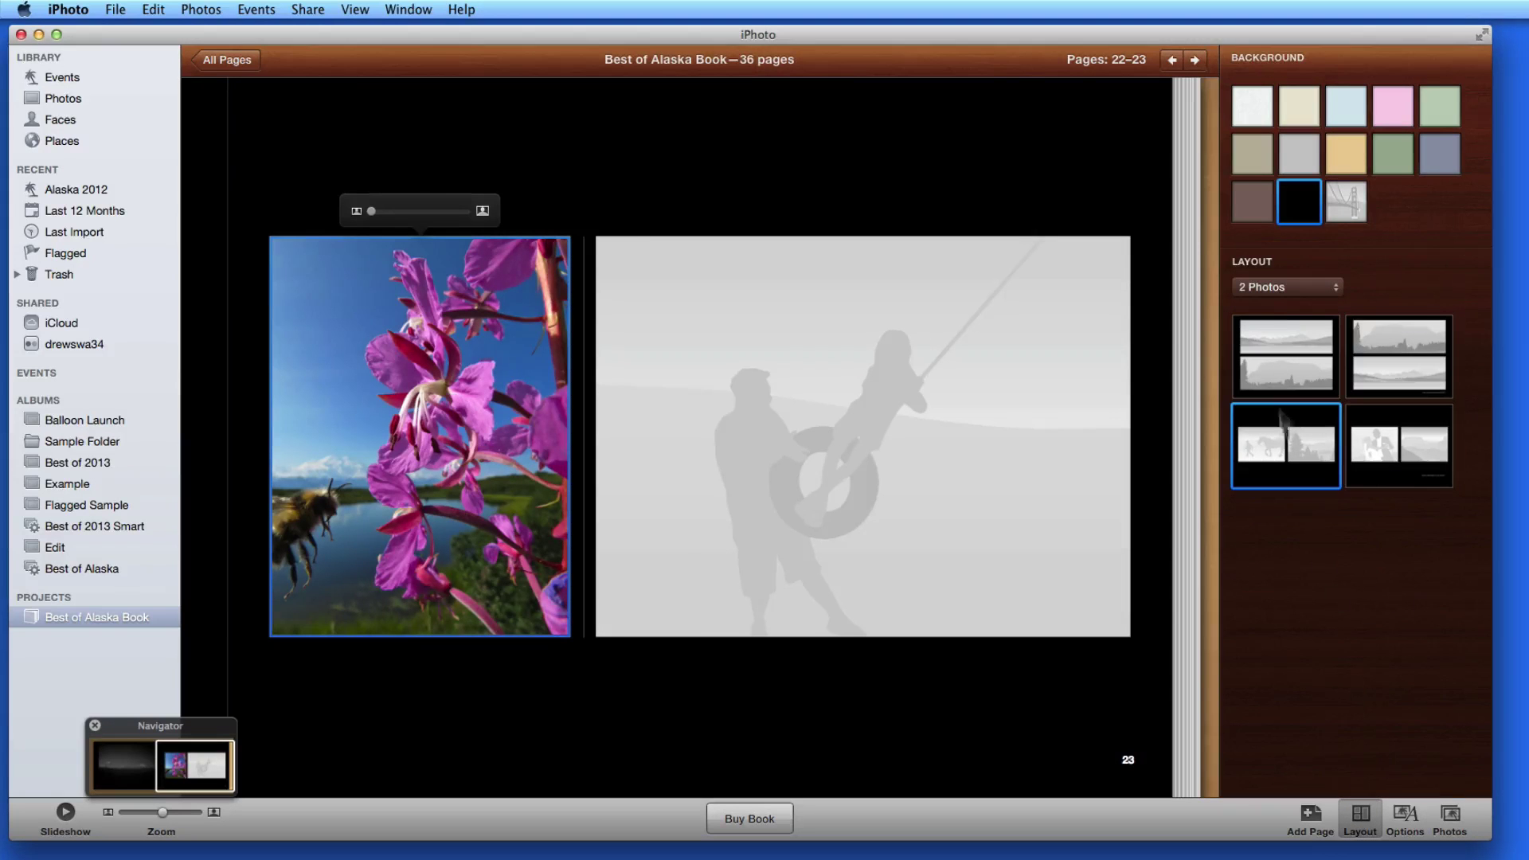
{"action": "left_click", "coordinate": [1285, 286]}
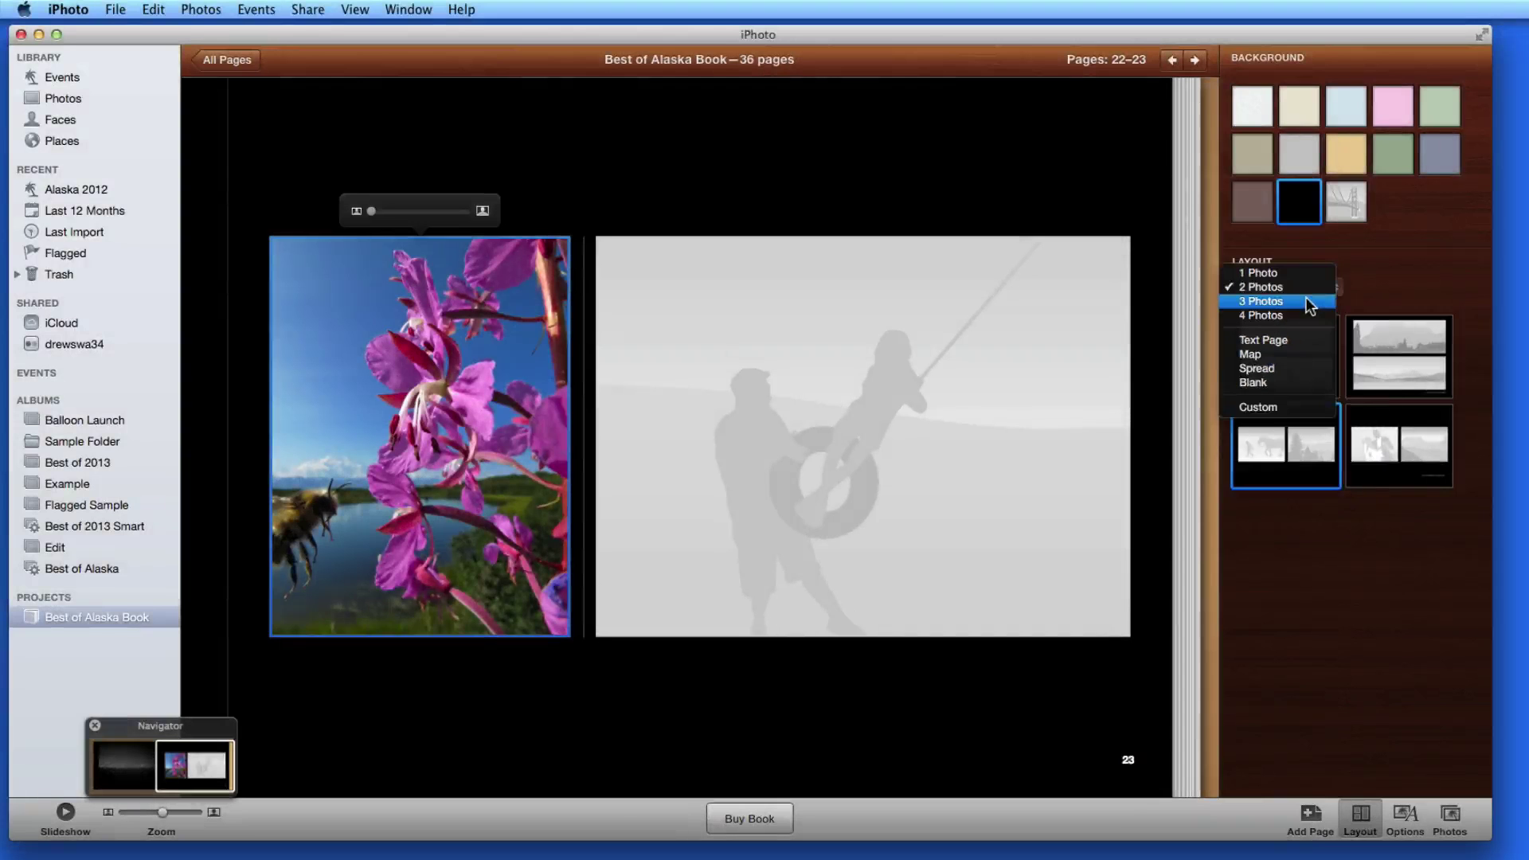
{"action": "left_click", "coordinate": [1308, 302]}
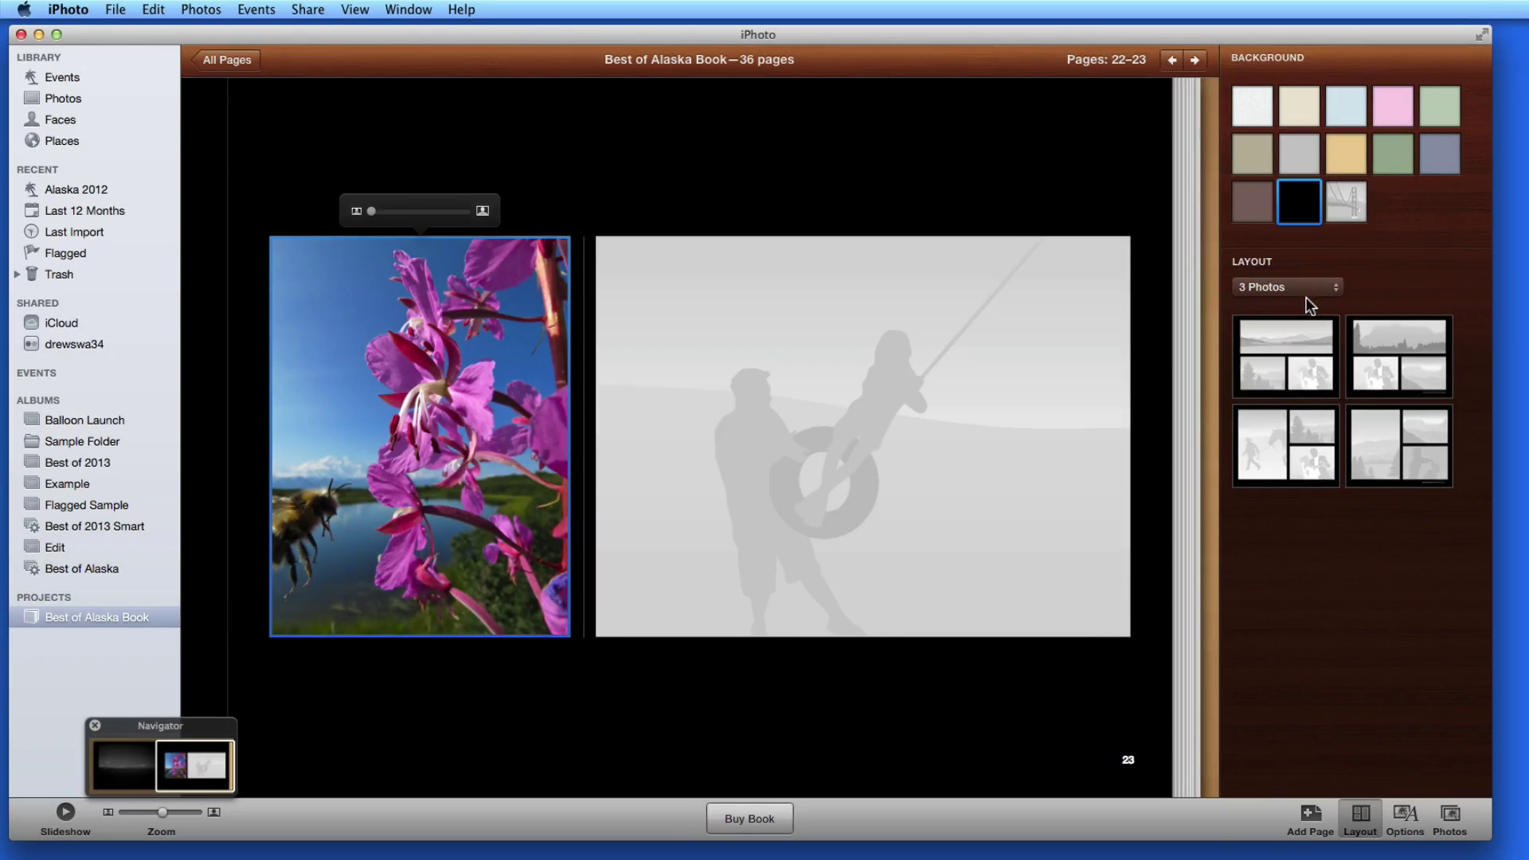
{"action": "left_click", "coordinate": [1301, 288]}
{"action": "left_click", "coordinate": [1299, 304]}
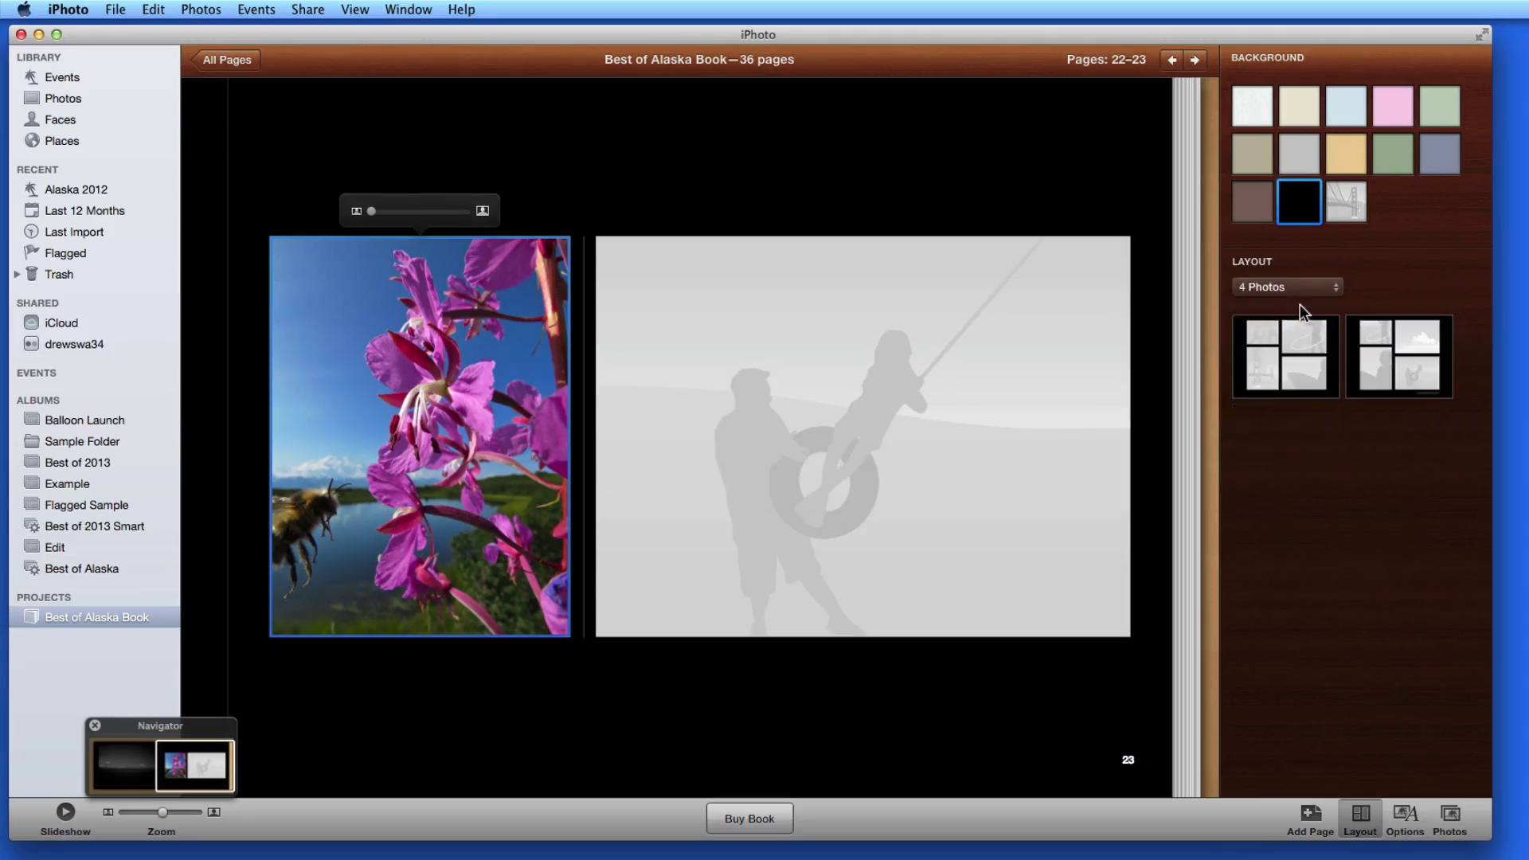
{"action": "left_click", "coordinate": [1303, 288]}
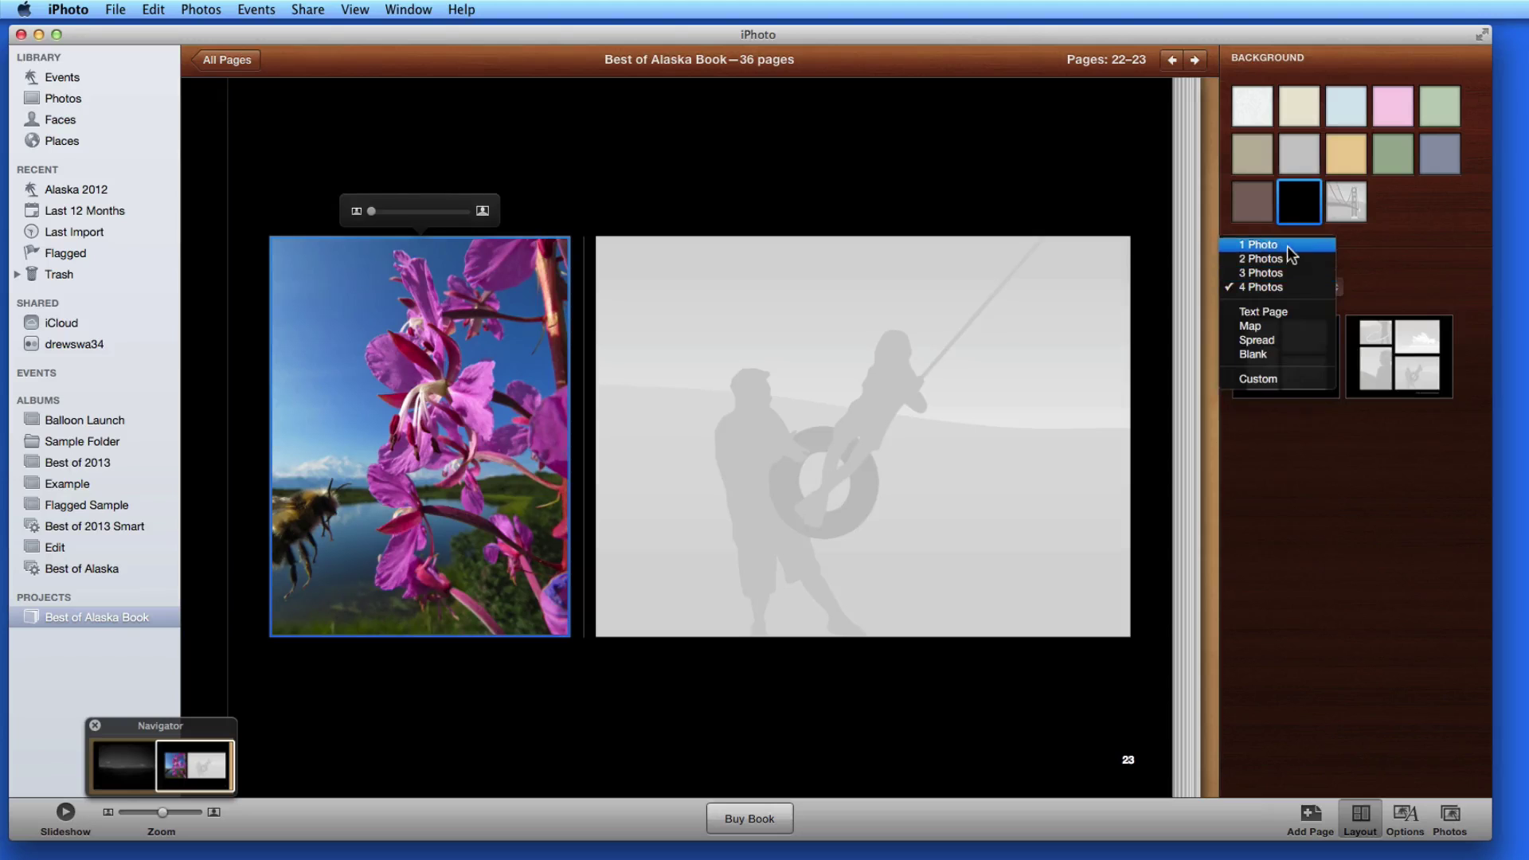
{"action": "left_click", "coordinate": [1290, 246]}
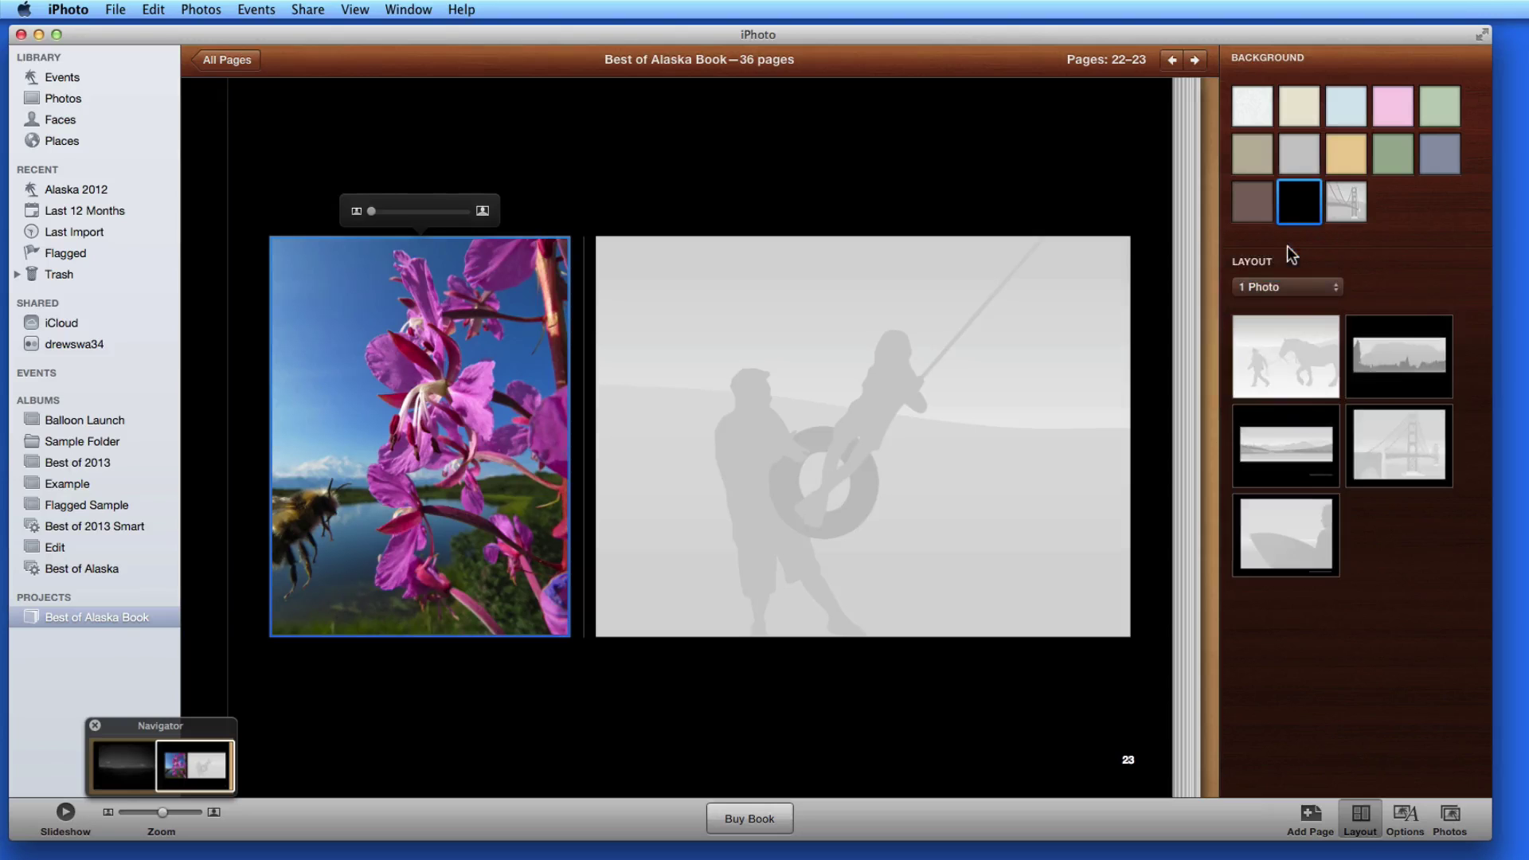
{"action": "left_click", "coordinate": [1299, 291]}
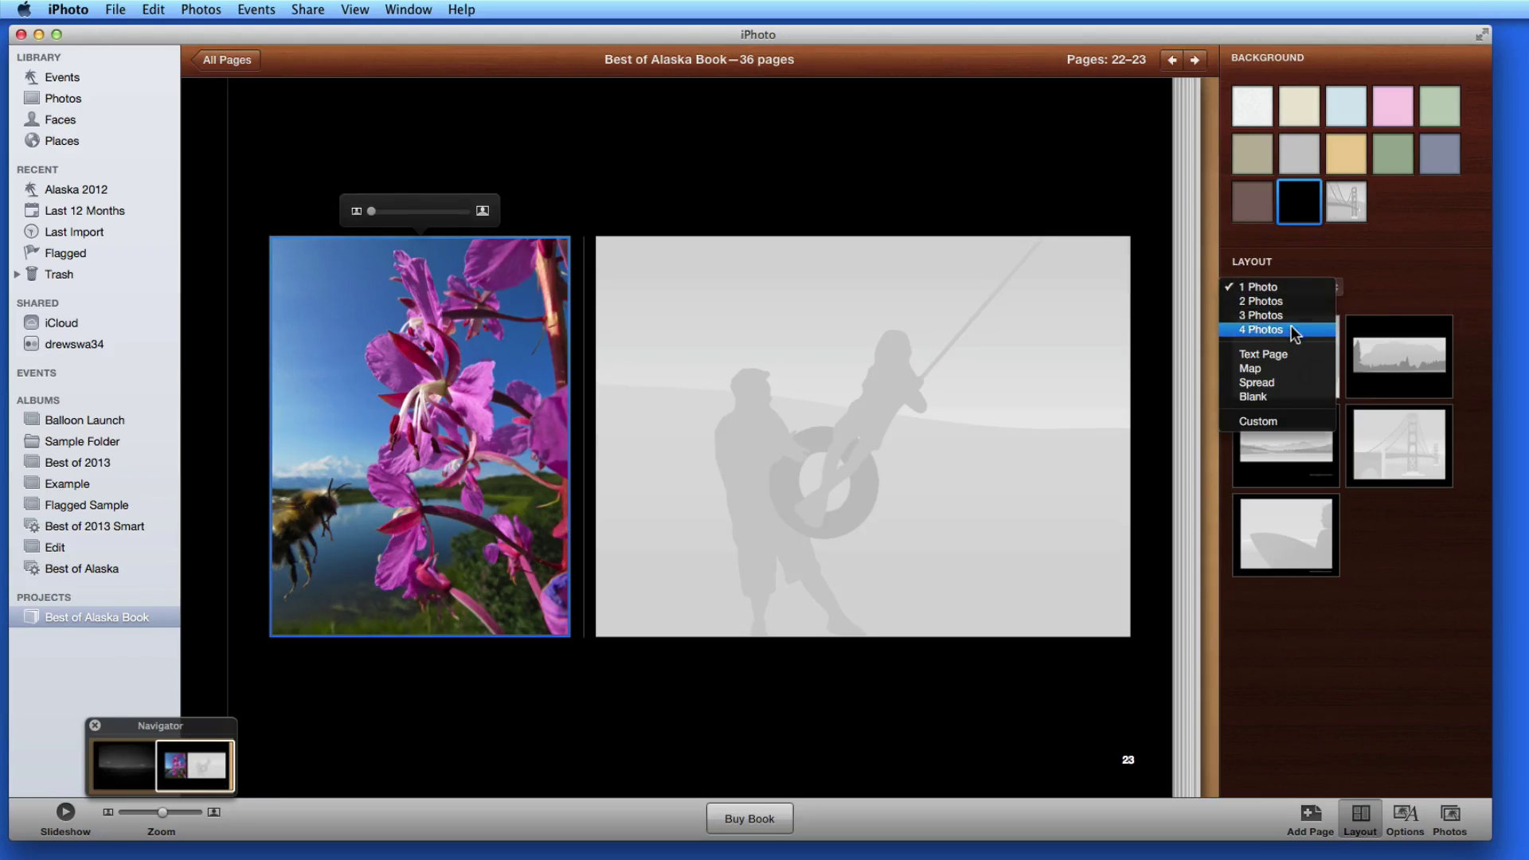
{"action": "left_click", "coordinate": [1292, 328]}
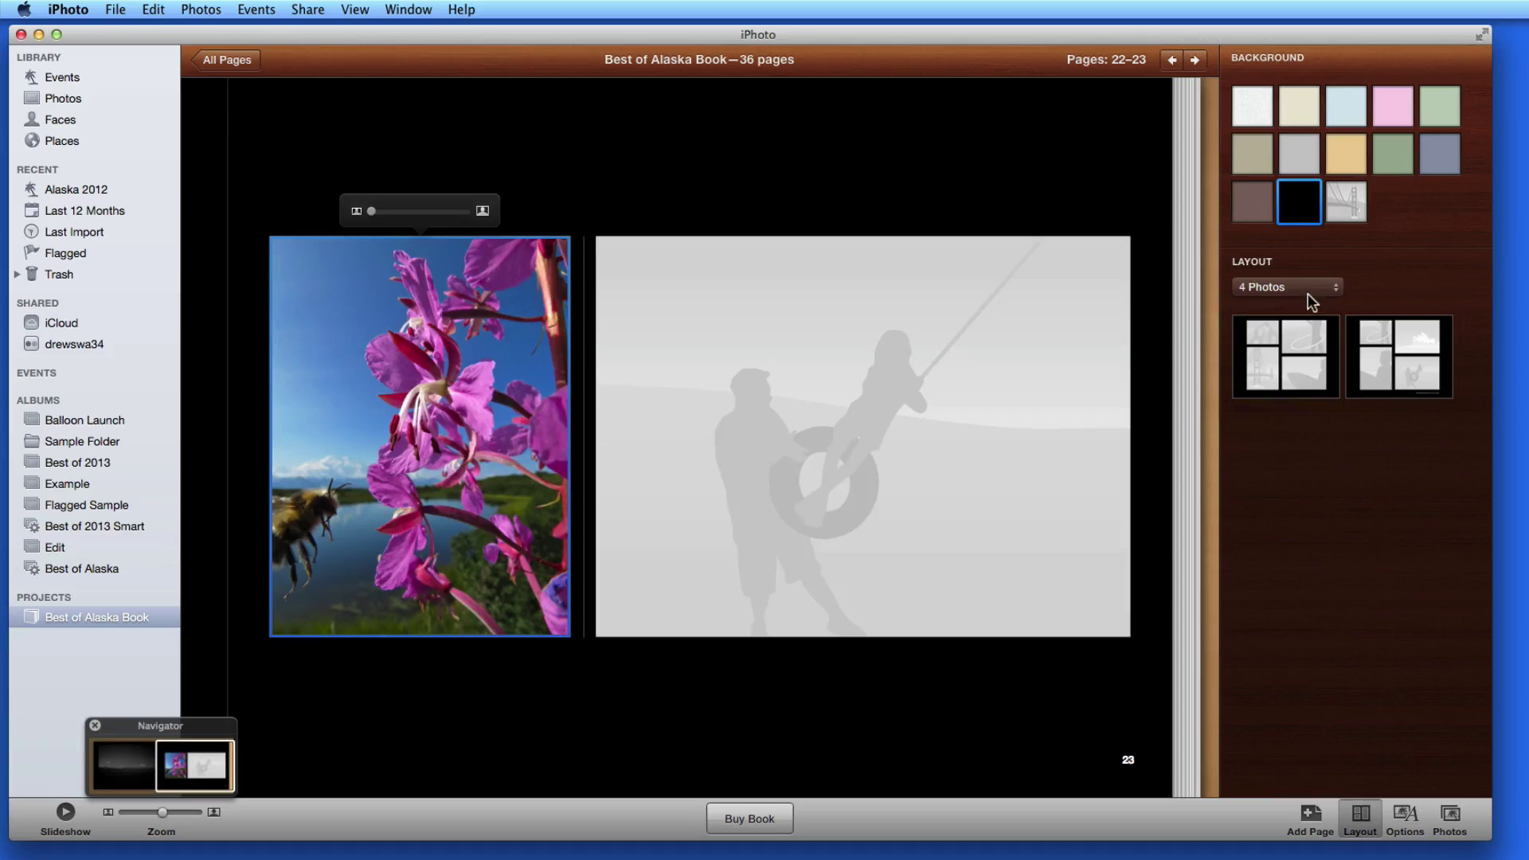
{"action": "left_click", "coordinate": [1392, 350]}
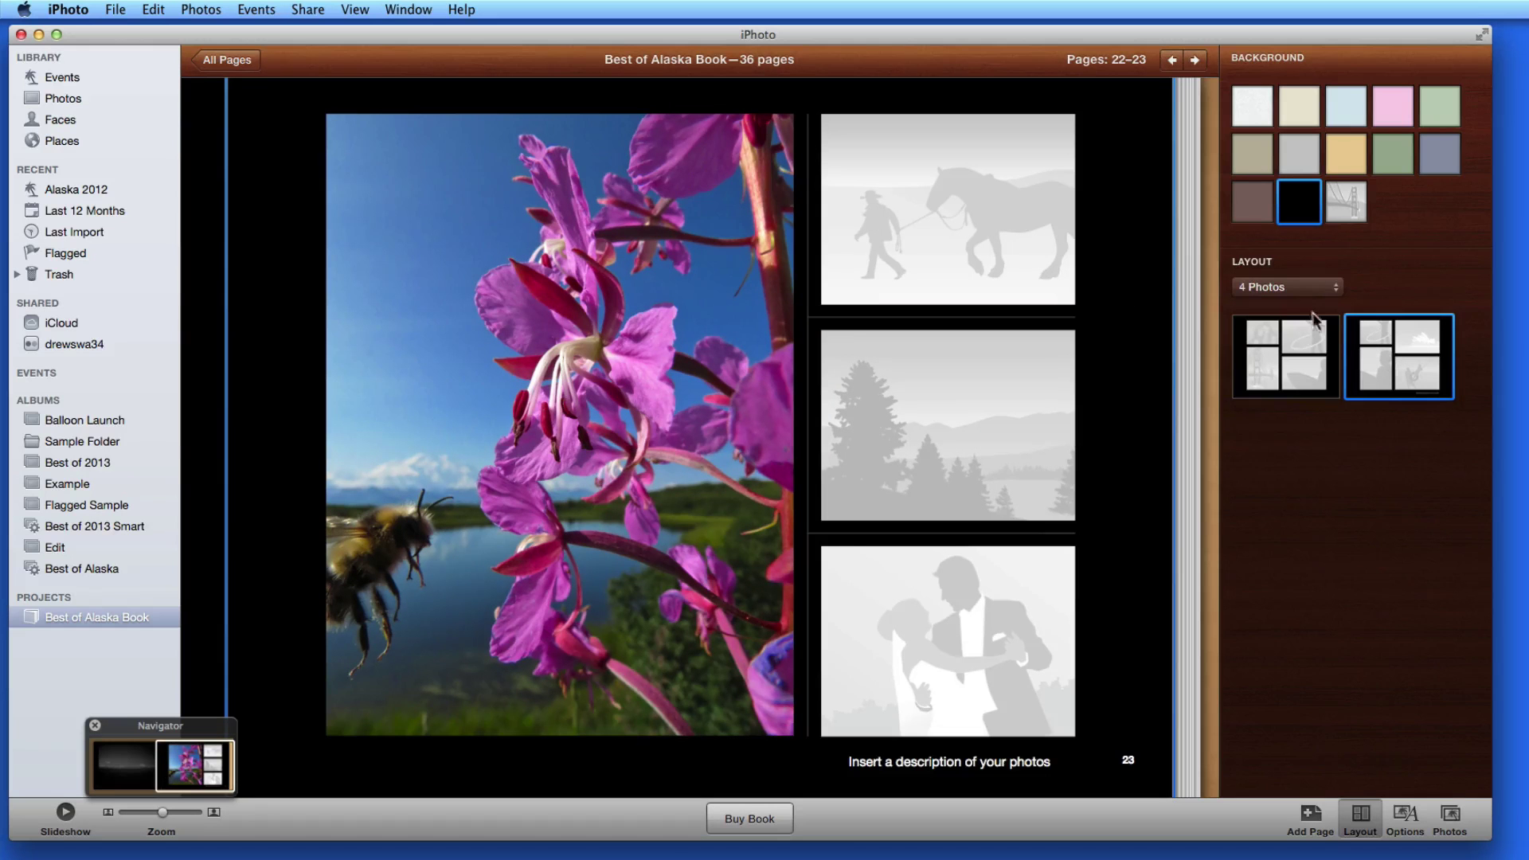
Step: Apply the Text Page layout with title and description to page 23, and replace it with the Map layout
{"action": "left_click", "coordinate": [1292, 290]}
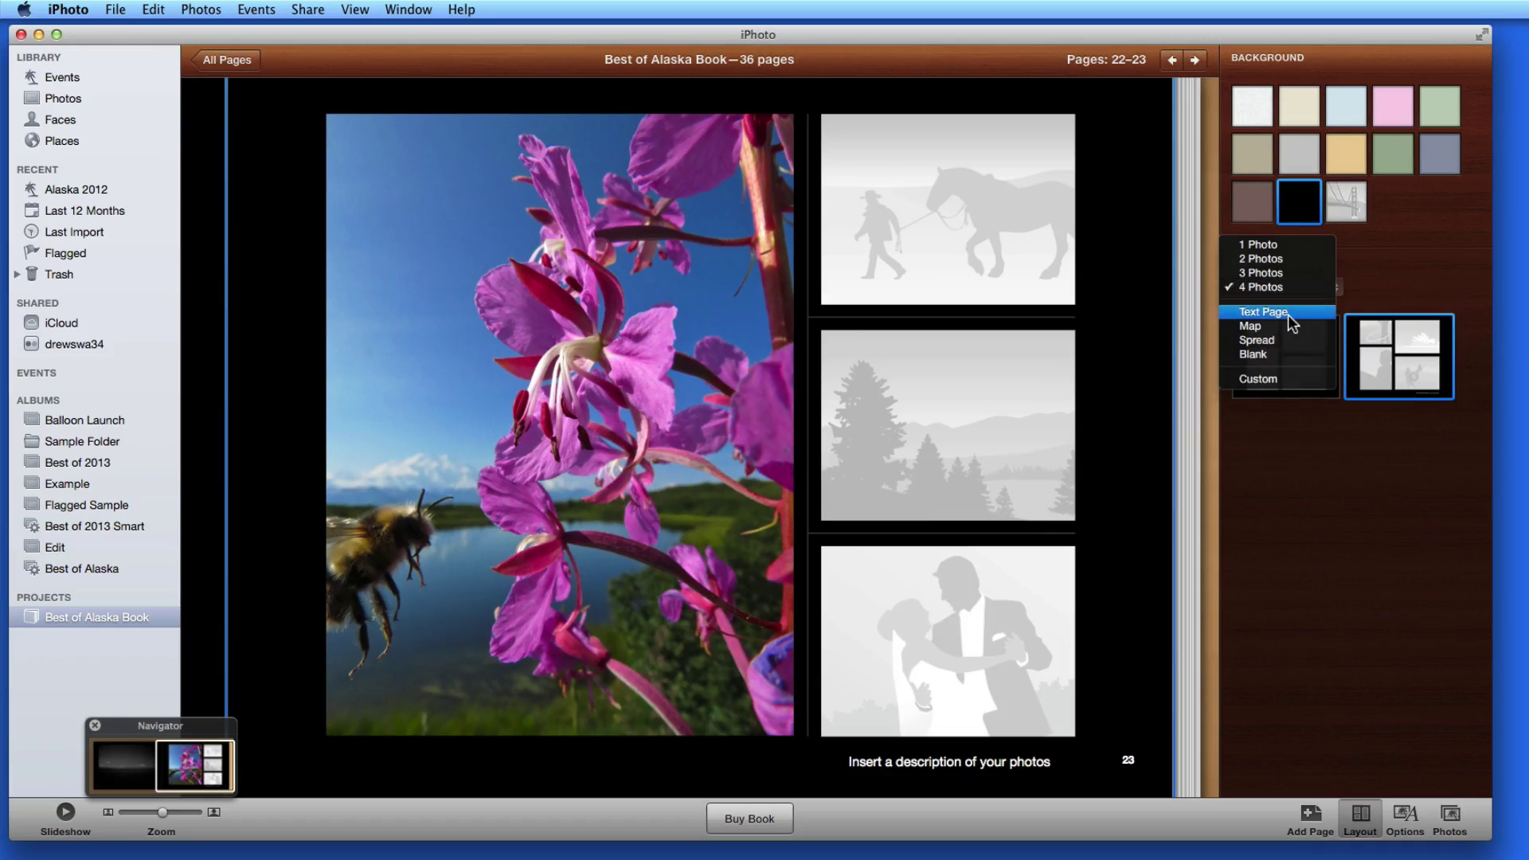
{"action": "left_click", "coordinate": [1287, 314]}
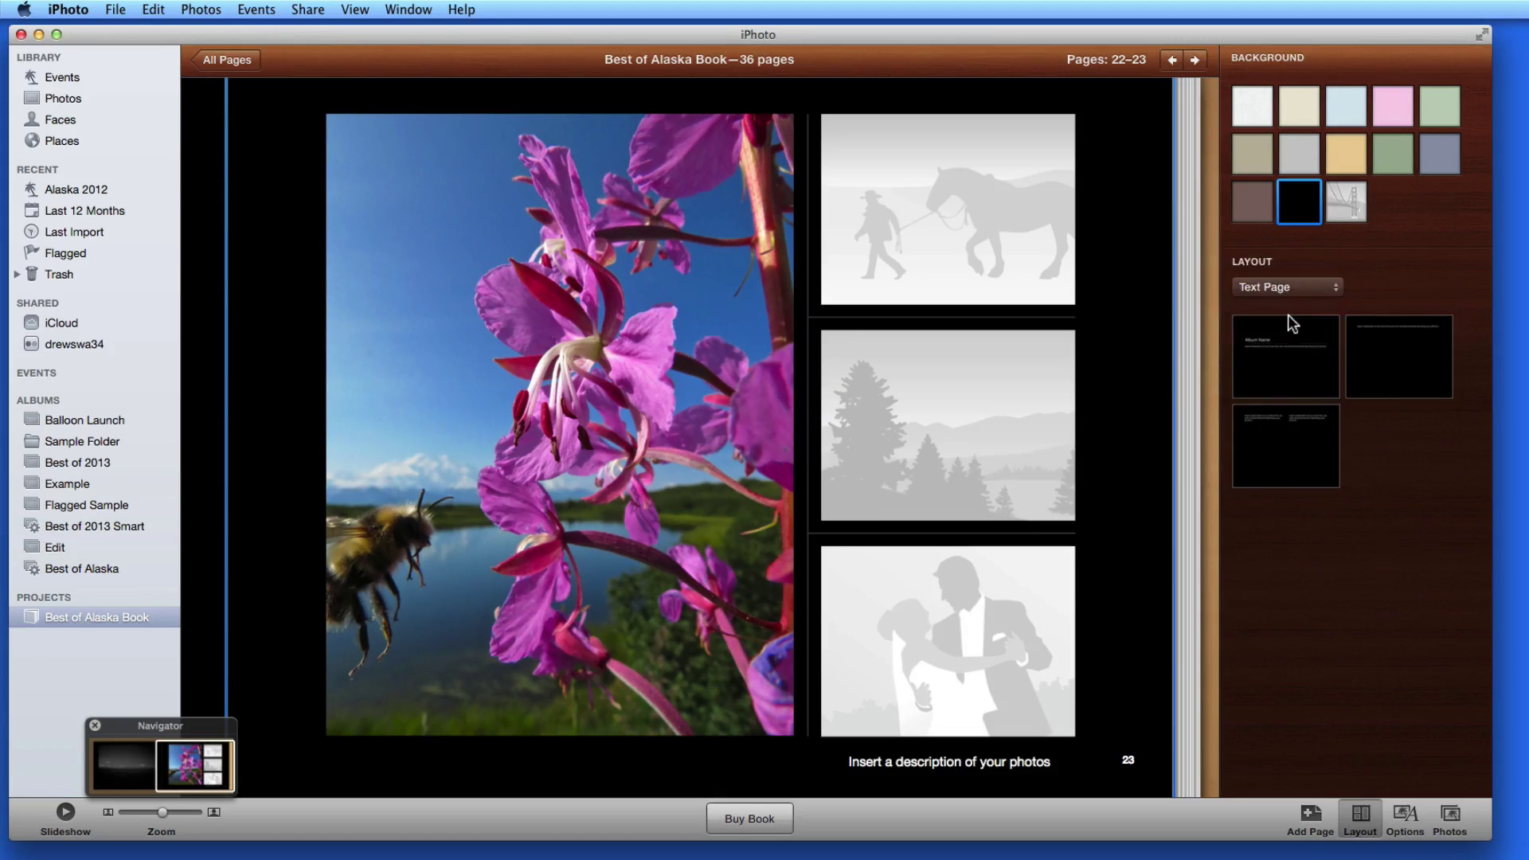
{"action": "left_click", "coordinate": [1287, 335]}
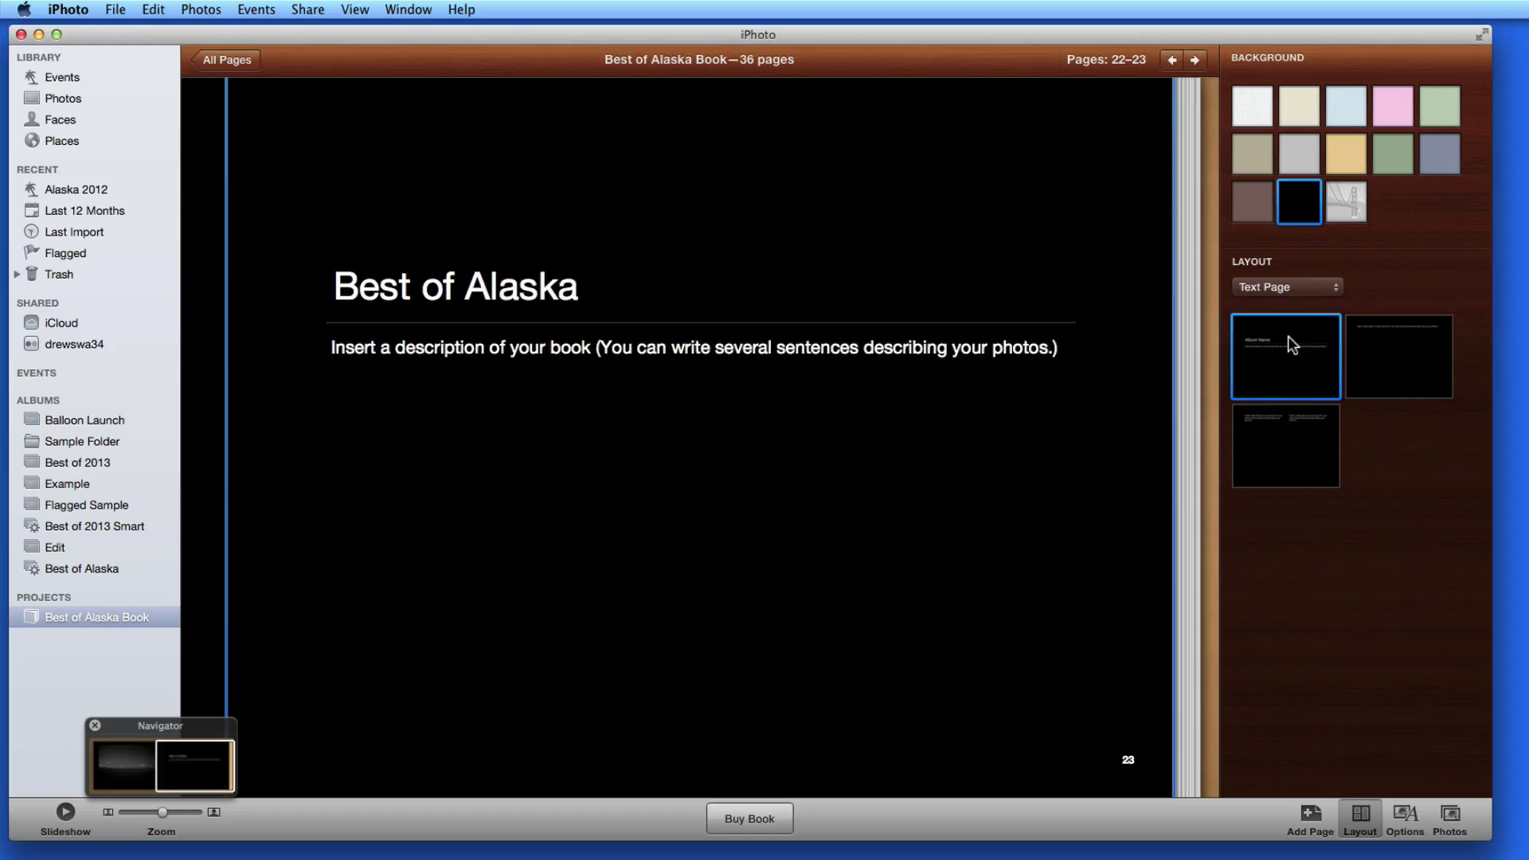
{"action": "left_click", "coordinate": [1285, 292]}
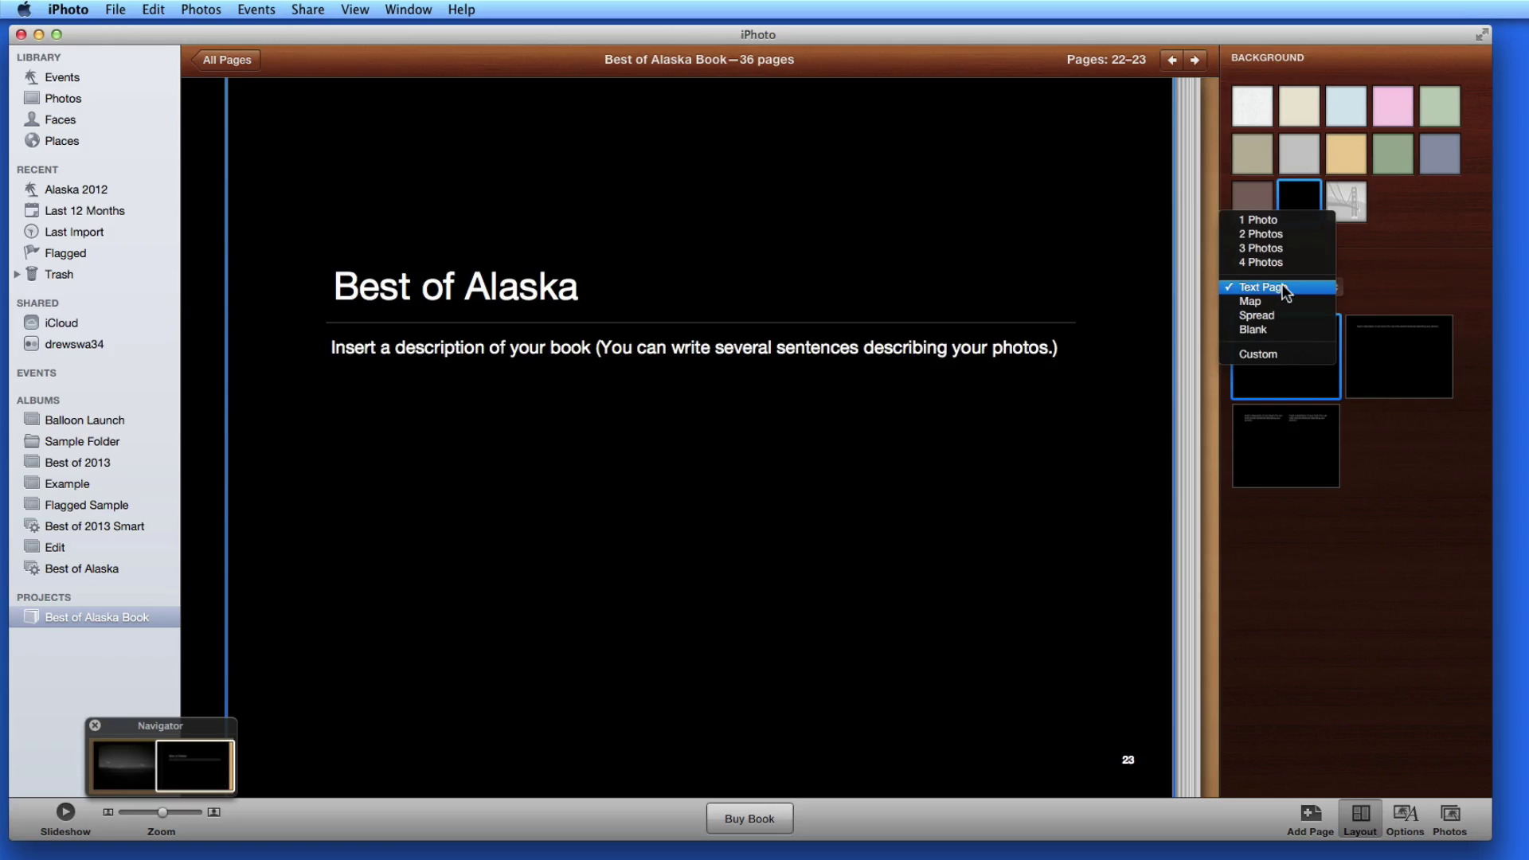
{"action": "left_click", "coordinate": [1282, 301]}
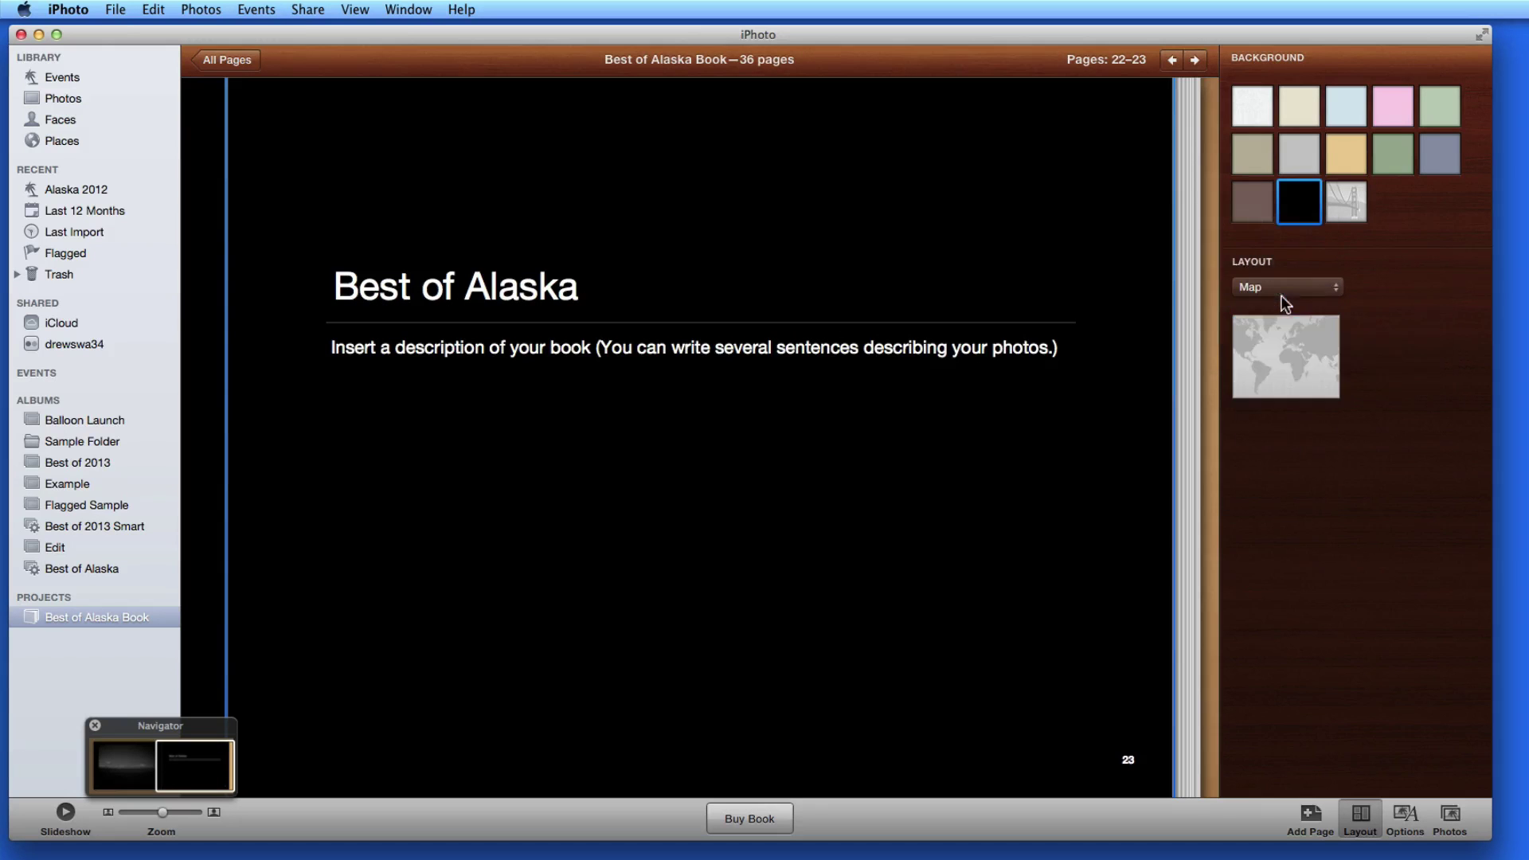
{"action": "left_click", "coordinate": [1285, 351]}
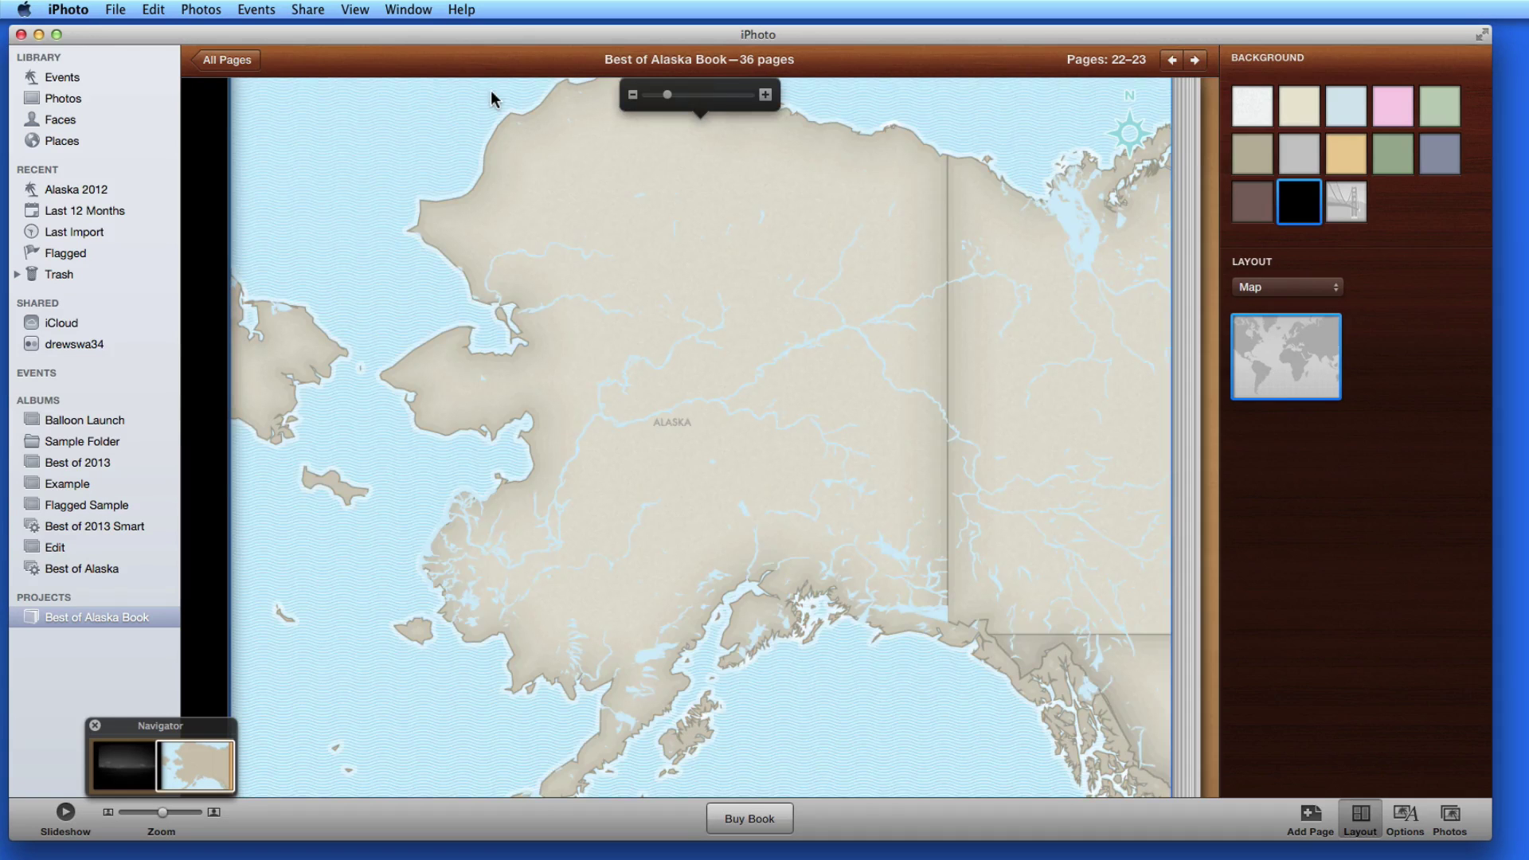
Step: Apply the first Spread layout to pages 22–23, with one photo filling both pages
{"action": "left_click", "coordinate": [1313, 292]}
{"action": "left_click", "coordinate": [1307, 302]}
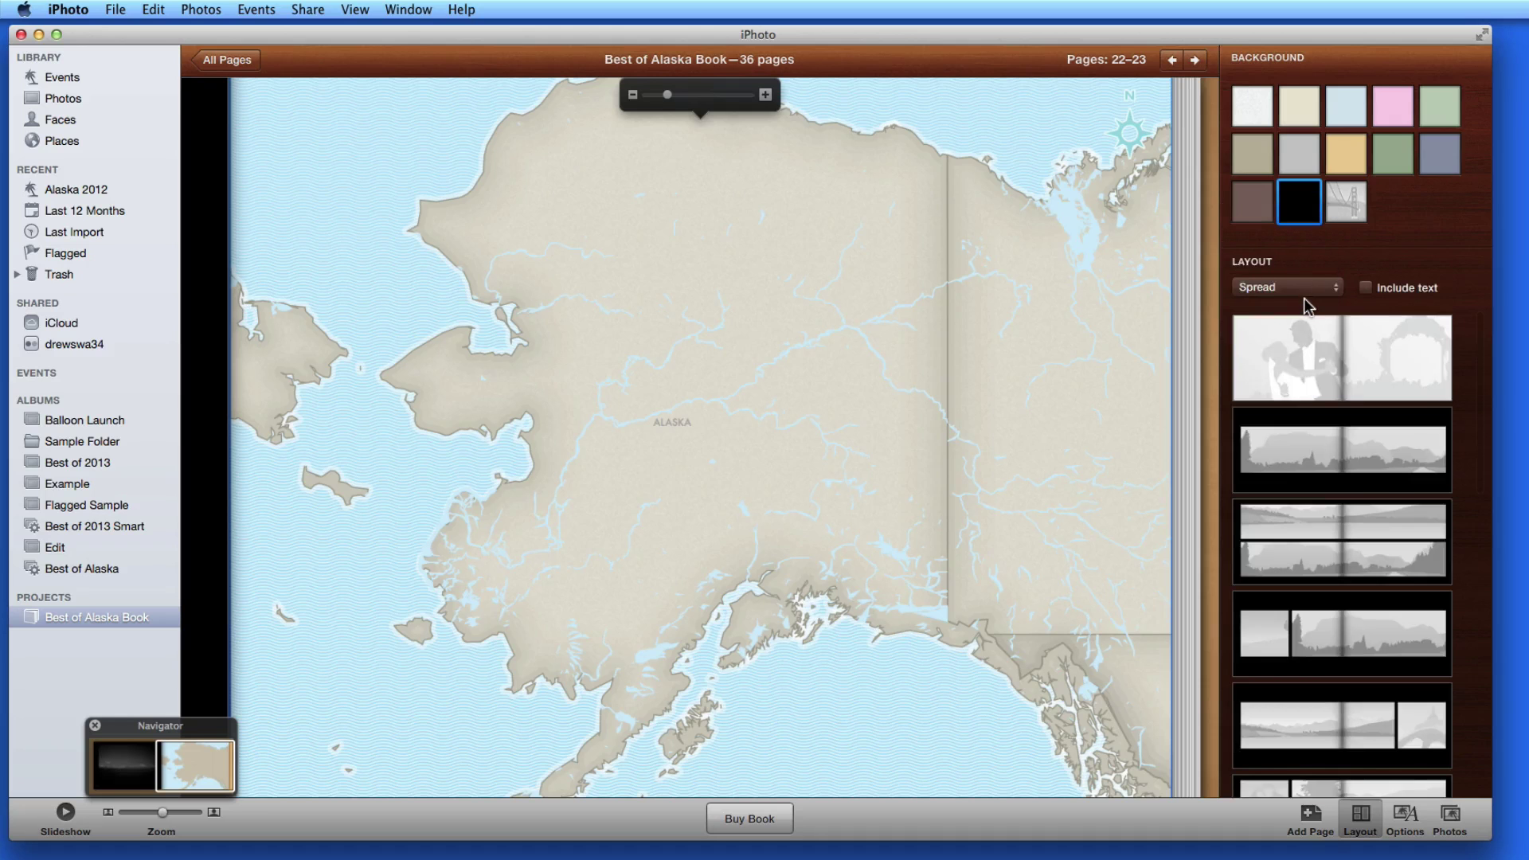
{"action": "scroll", "coordinate": [1309, 383], "scroll_direction": "down", "scroll_amount": 2}
{"action": "scroll", "coordinate": [1308, 430], "scroll_direction": "up", "scroll_amount": 3}
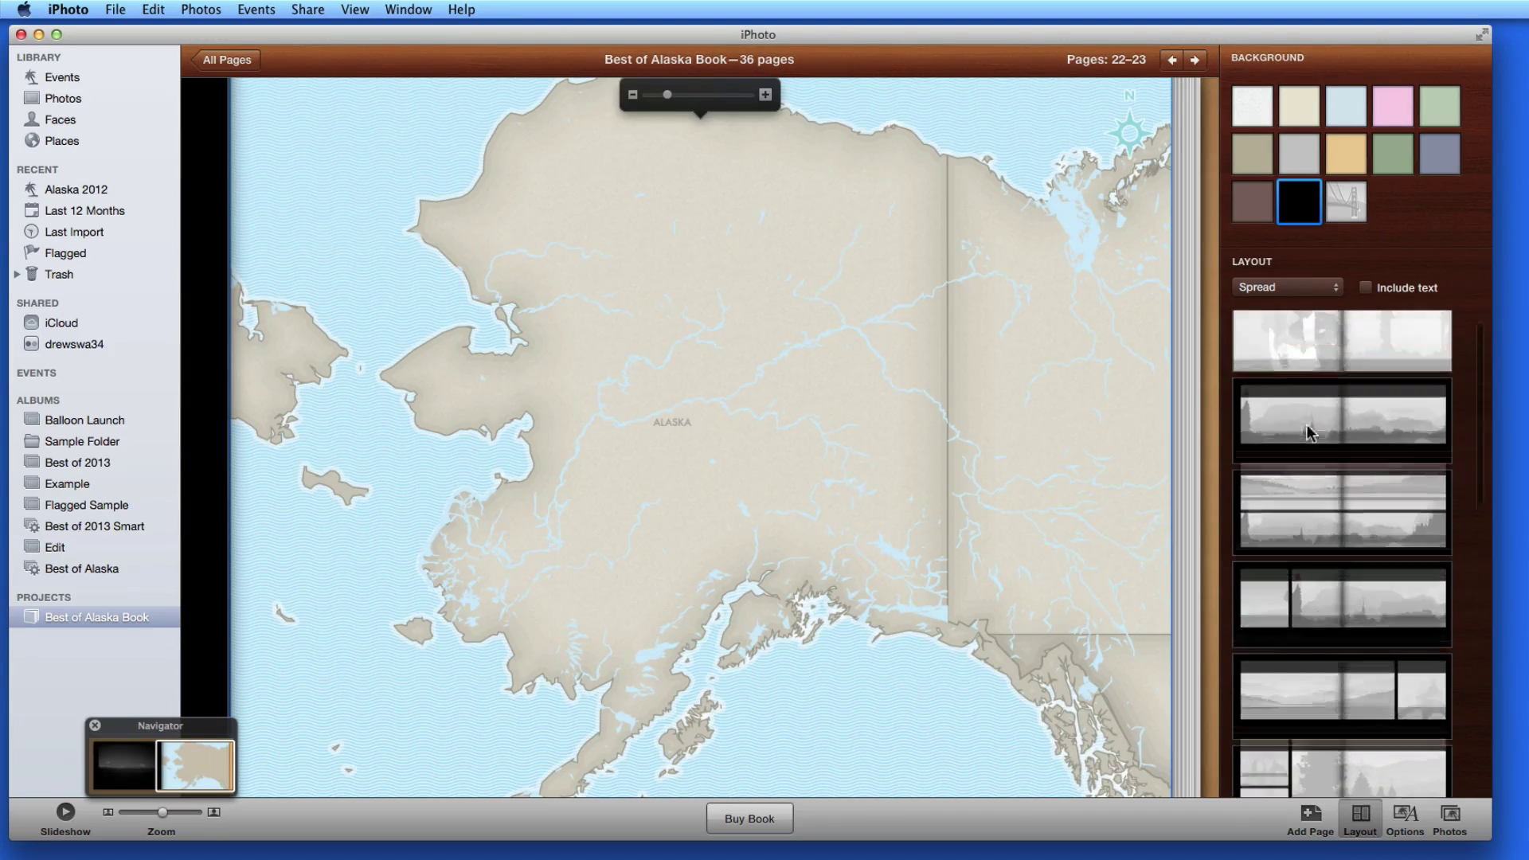
{"action": "left_click", "coordinate": [1301, 360]}
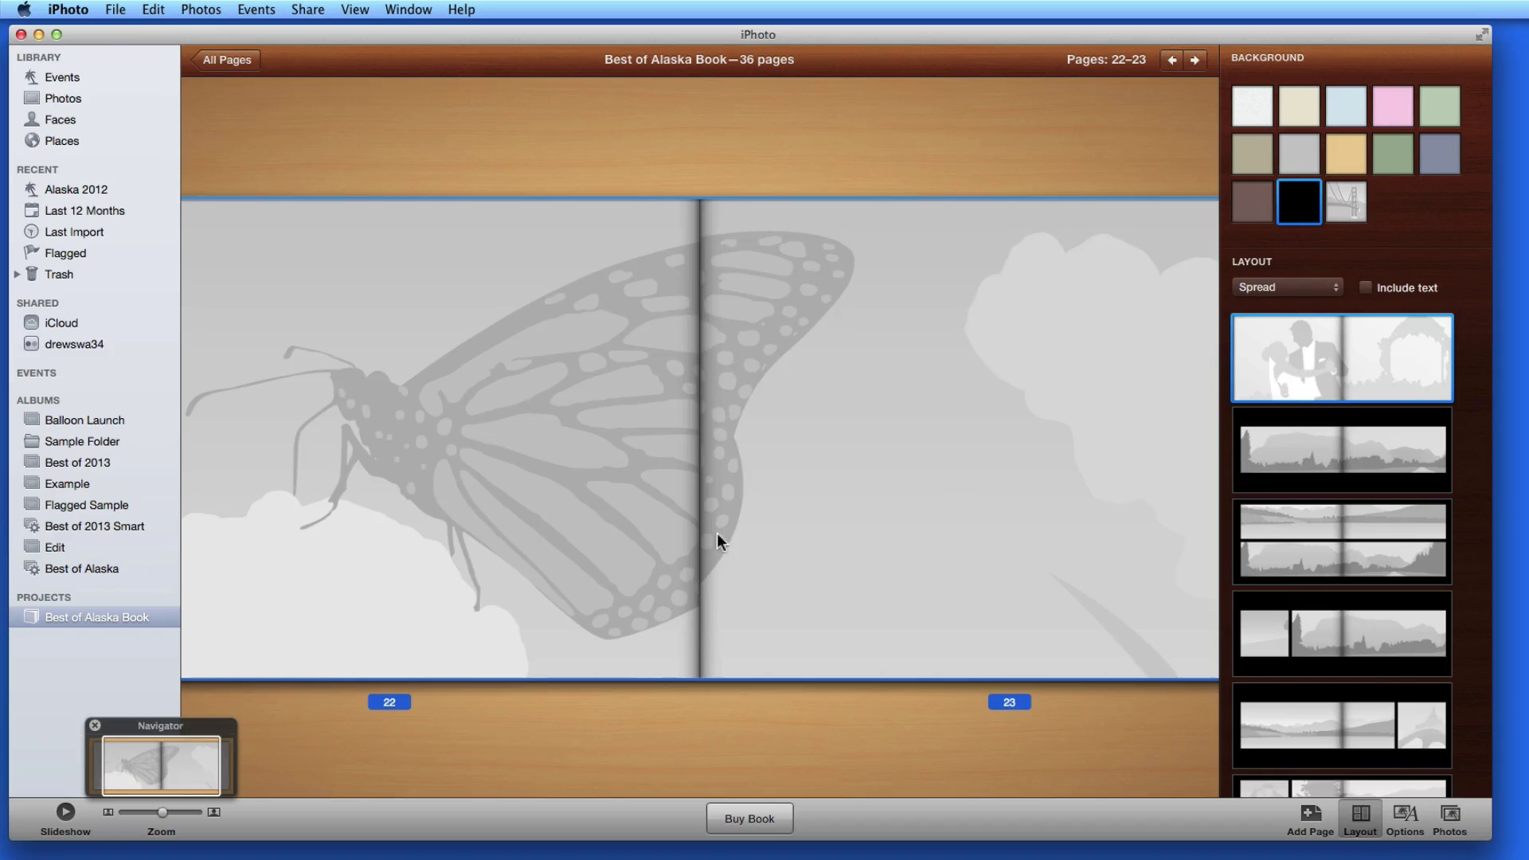
Step: Apply the Spread layout with two stacked small photos beside one large photo to pages 22–23
{"action": "scroll", "coordinate": [1321, 508], "scroll_direction": "down", "scroll_amount": 2}
{"action": "scroll", "coordinate": [1320, 508], "scroll_direction": "down", "scroll_amount": 2}
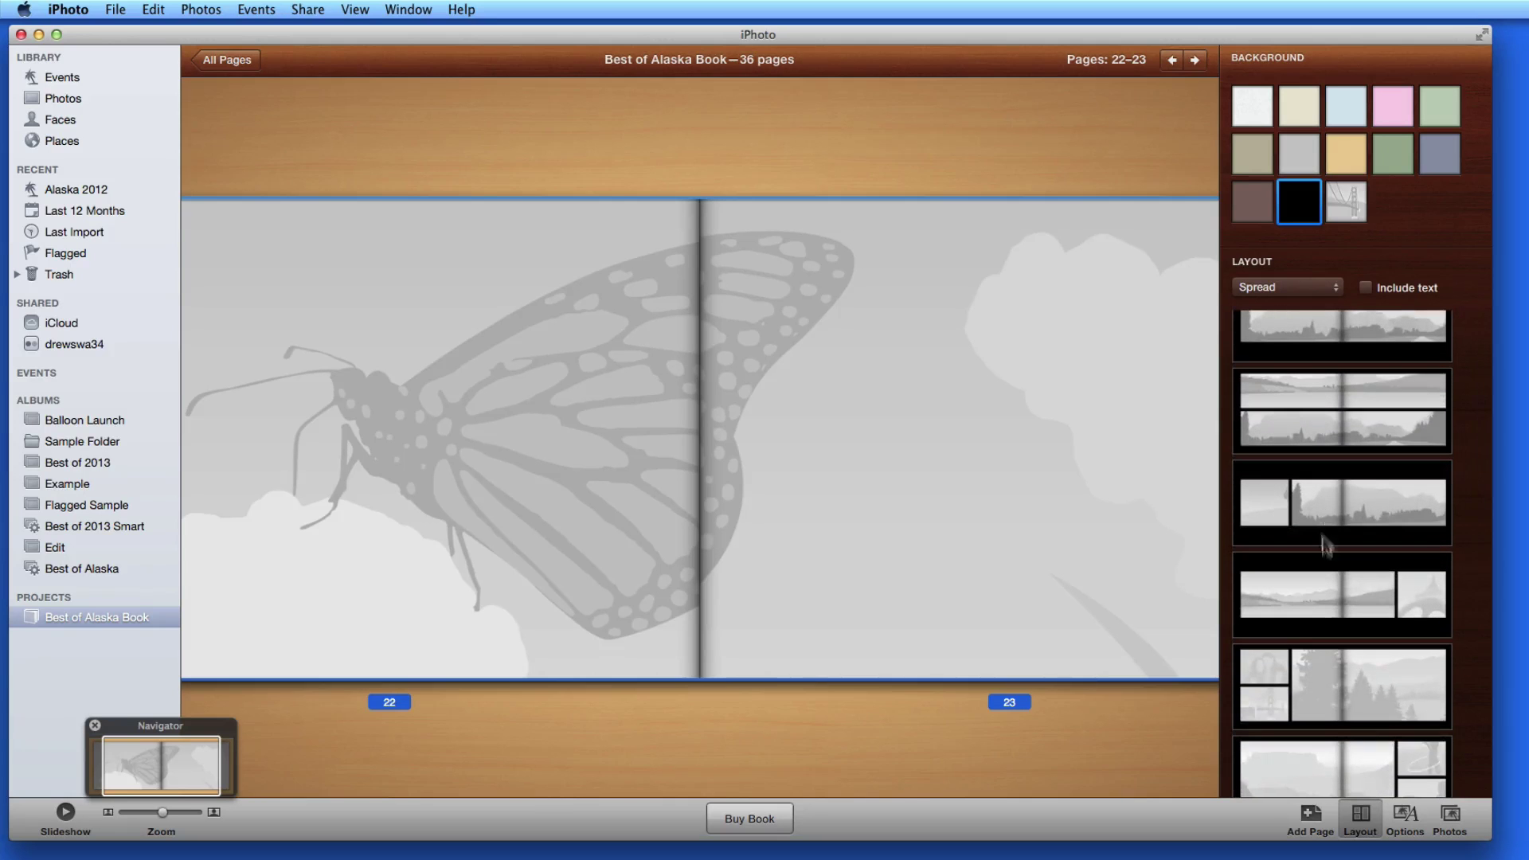
{"action": "left_click", "coordinate": [1325, 685]}
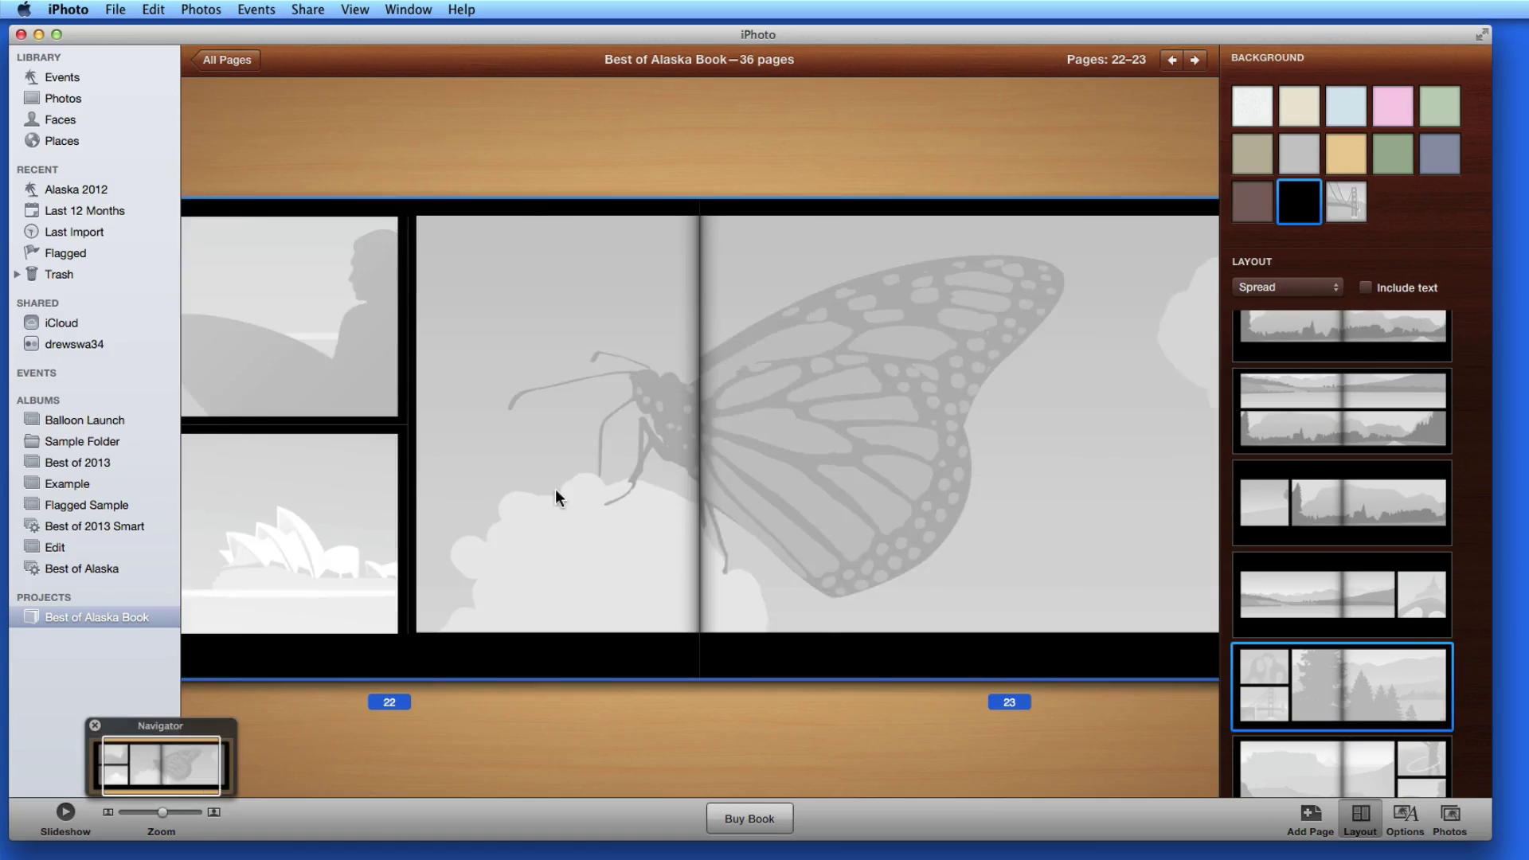
{"action": "scroll", "coordinate": [556, 498], "scroll_direction": "up", "scroll_amount": 3}
{"action": "scroll", "coordinate": [555, 497], "scroll_direction": "right", "scroll_amount": 3}
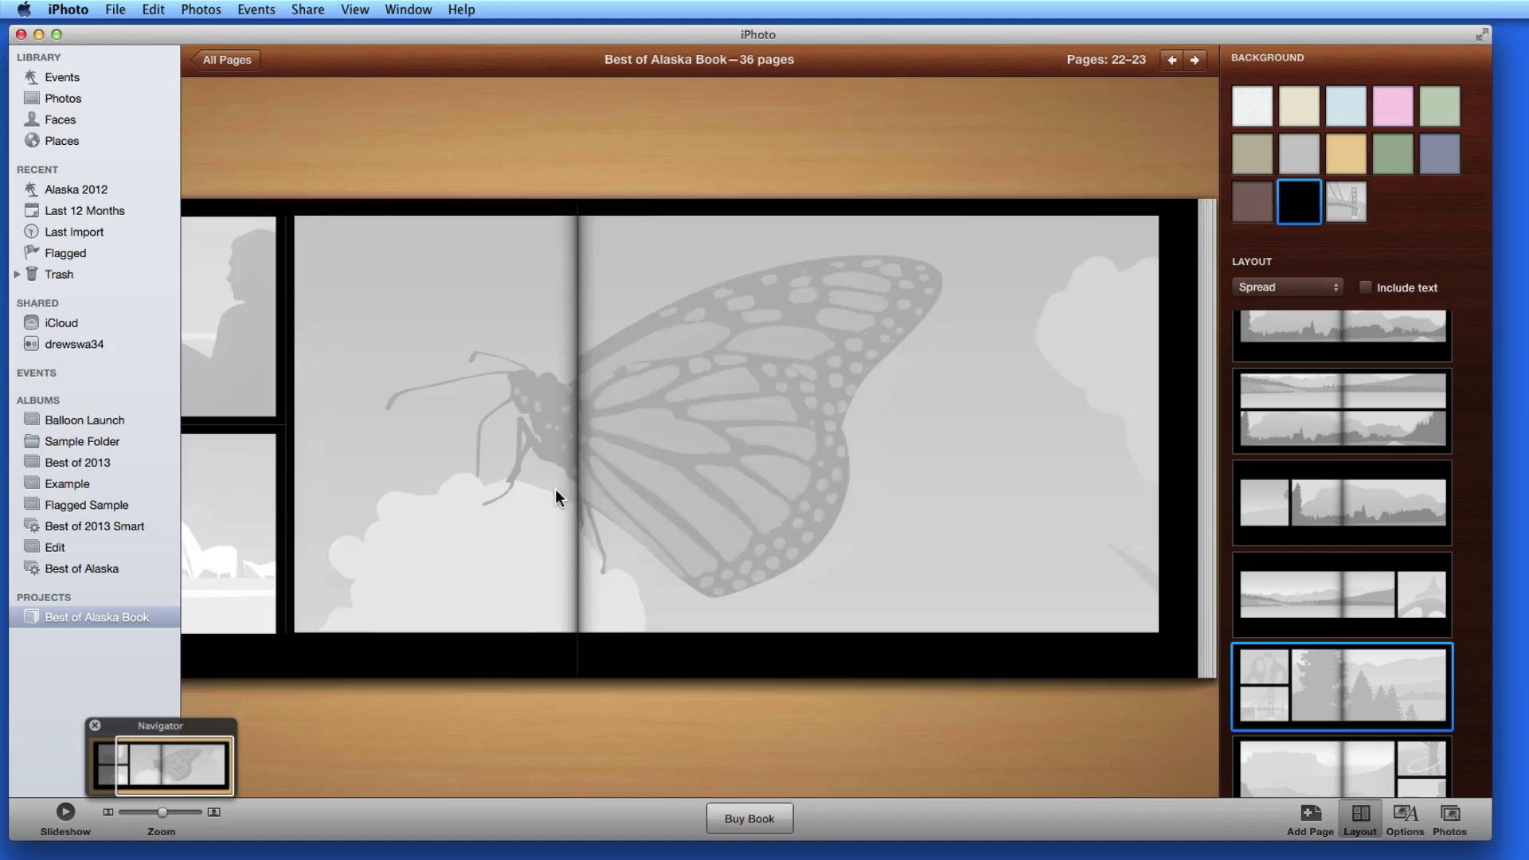
{"action": "left_click", "coordinate": [555, 491]}
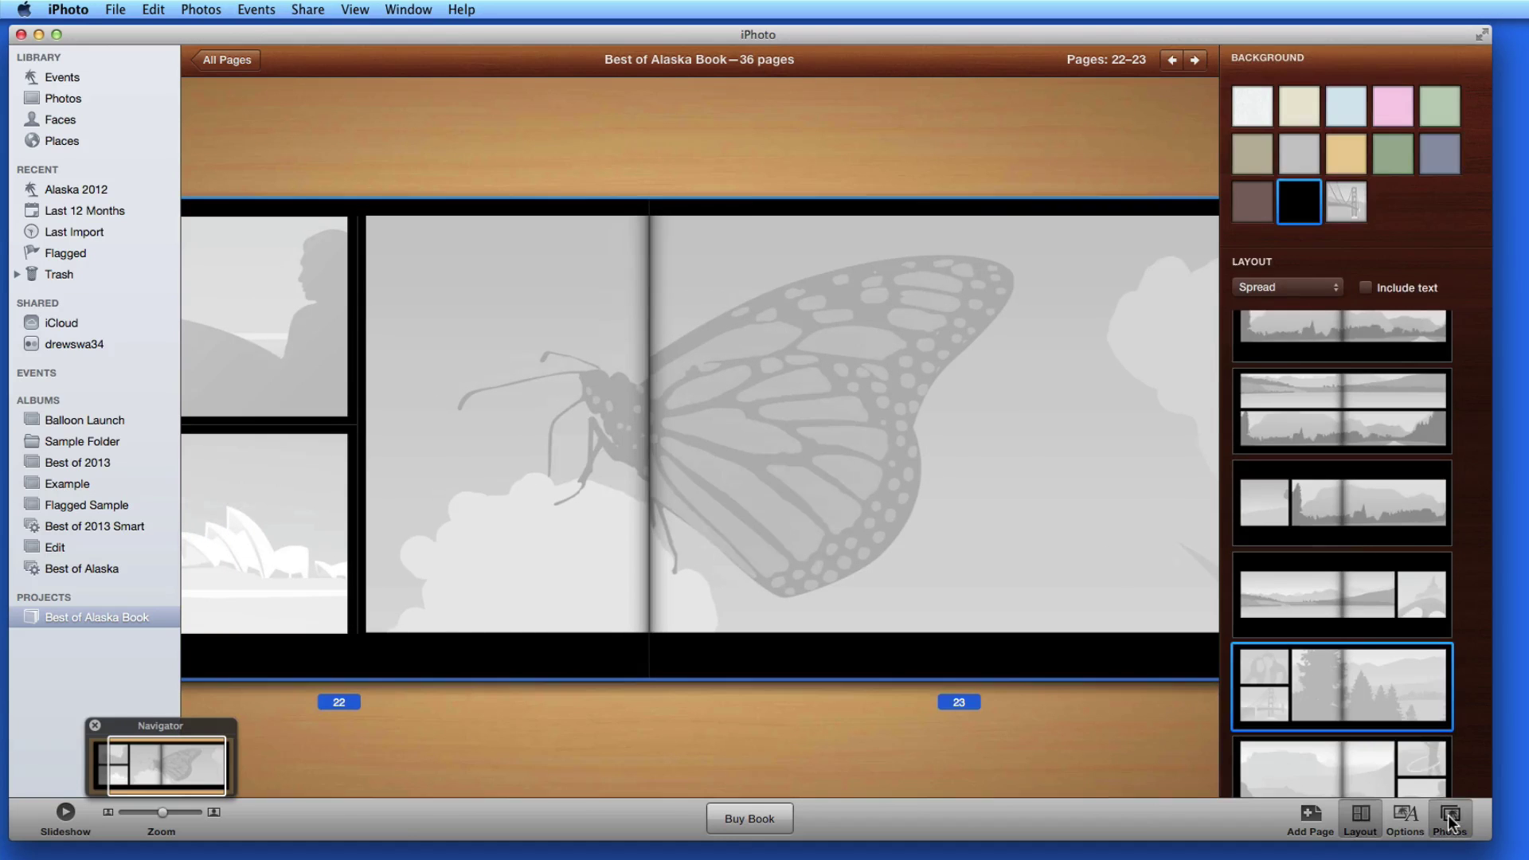
Step: Fill the spread with the snowy mountain and pink flowers photo in the large frame, and the grey stones and brown mountains photos in the small frames
{"action": "left_click", "coordinate": [1448, 817]}
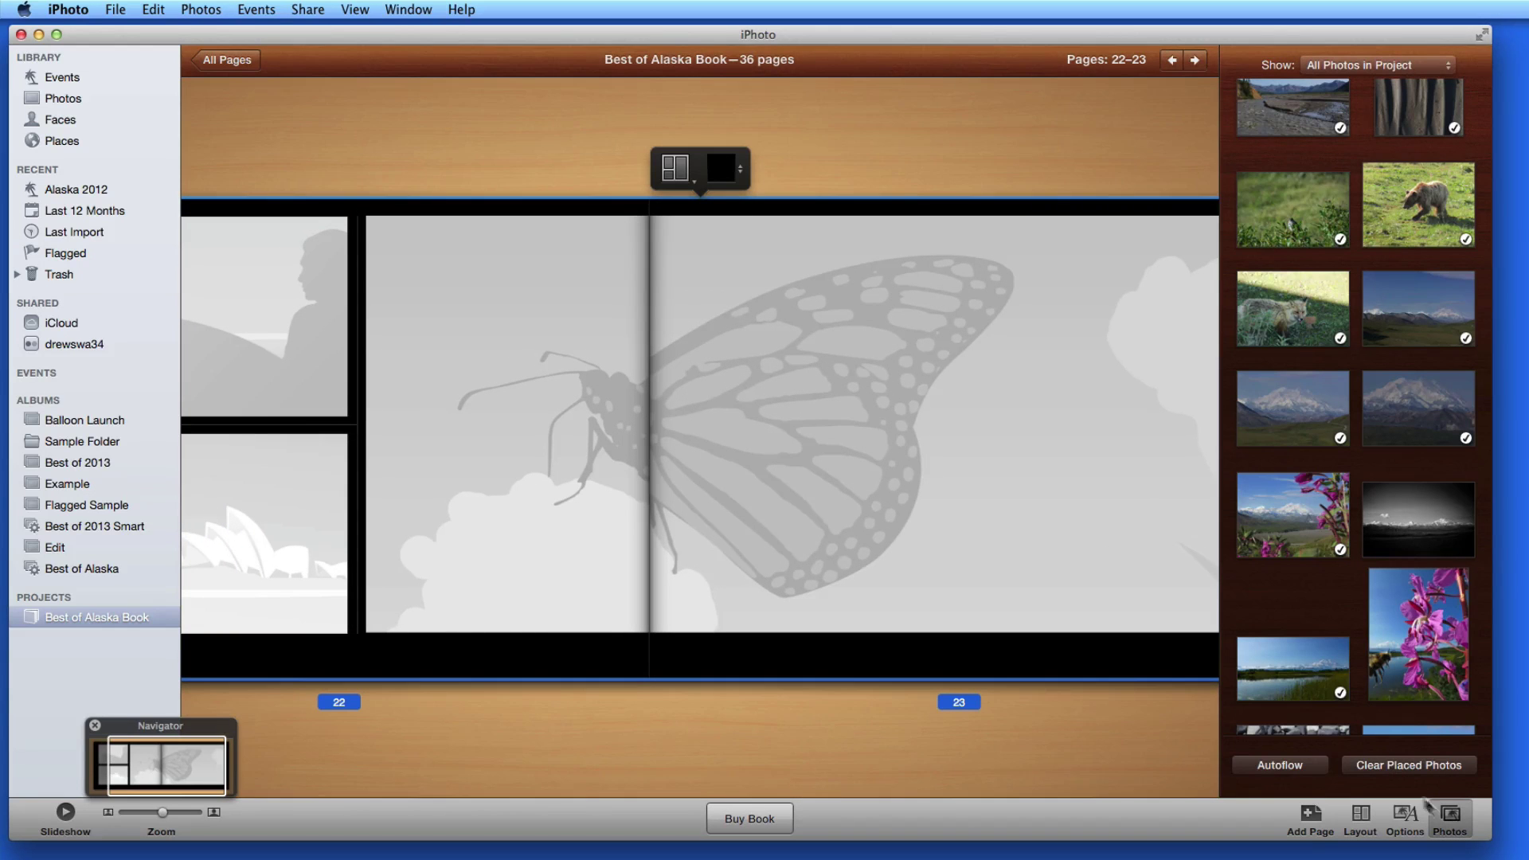
{"action": "mouse_move", "coordinate": [1292, 519]}
{"action": "left_click_drag", "start_coordinate": [1292, 519], "coordinate": [785, 424]}
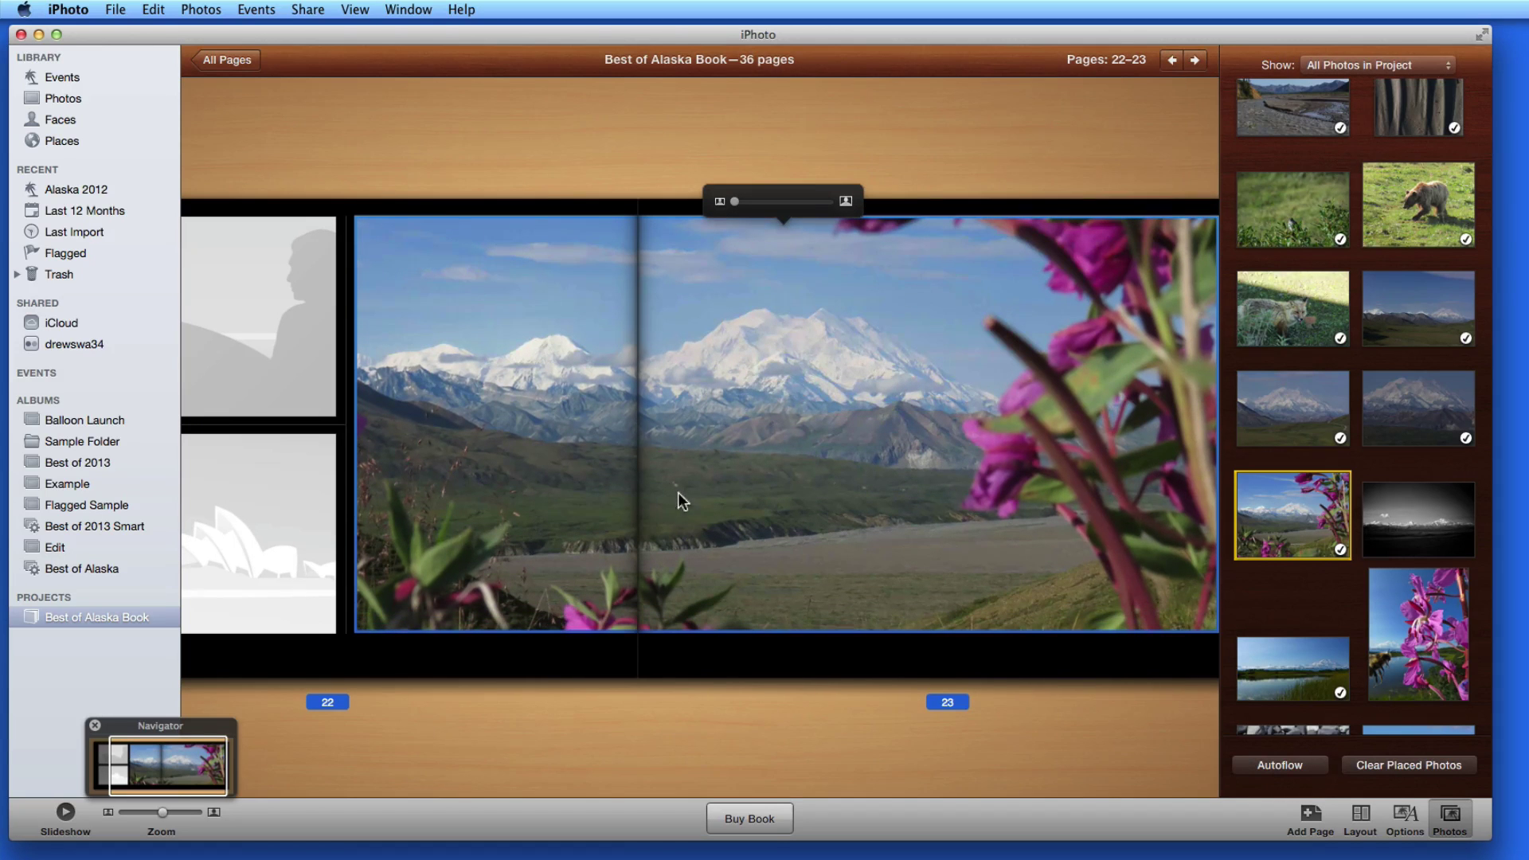
{"action": "scroll", "coordinate": [1401, 542], "scroll_direction": "down", "scroll_amount": 3}
{"action": "scroll", "coordinate": [1402, 550], "scroll_direction": "down", "scroll_amount": 1}
{"action": "left_click_drag", "start_coordinate": [1294, 605], "coordinate": [318, 322]}
{"action": "left_click_drag", "start_coordinate": [1405, 621], "coordinate": [288, 531]}
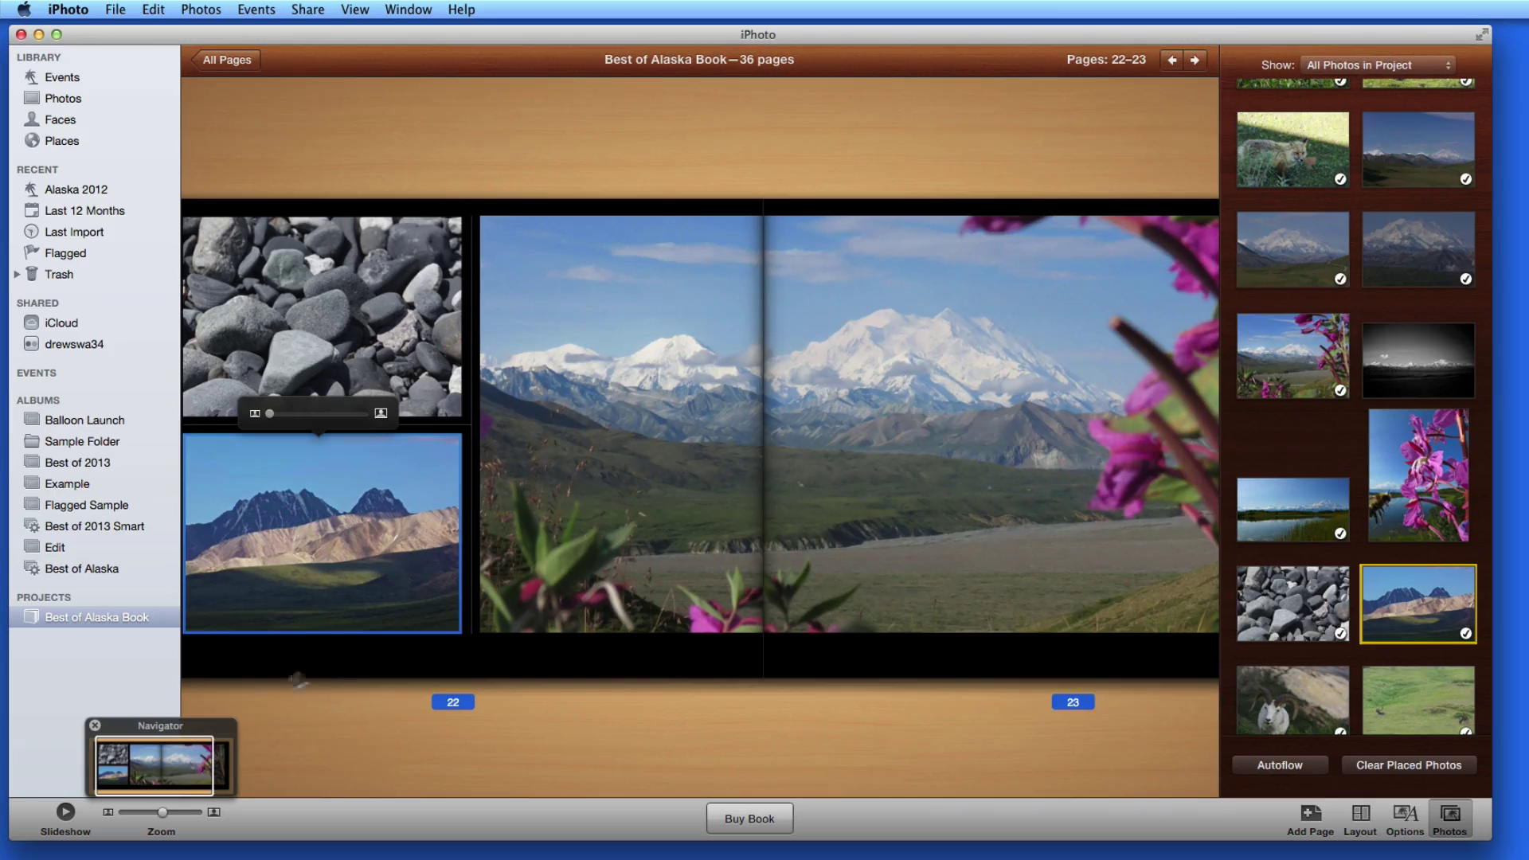
{"action": "left_click_drag", "start_coordinate": [174, 753], "coordinate": [179, 788]}
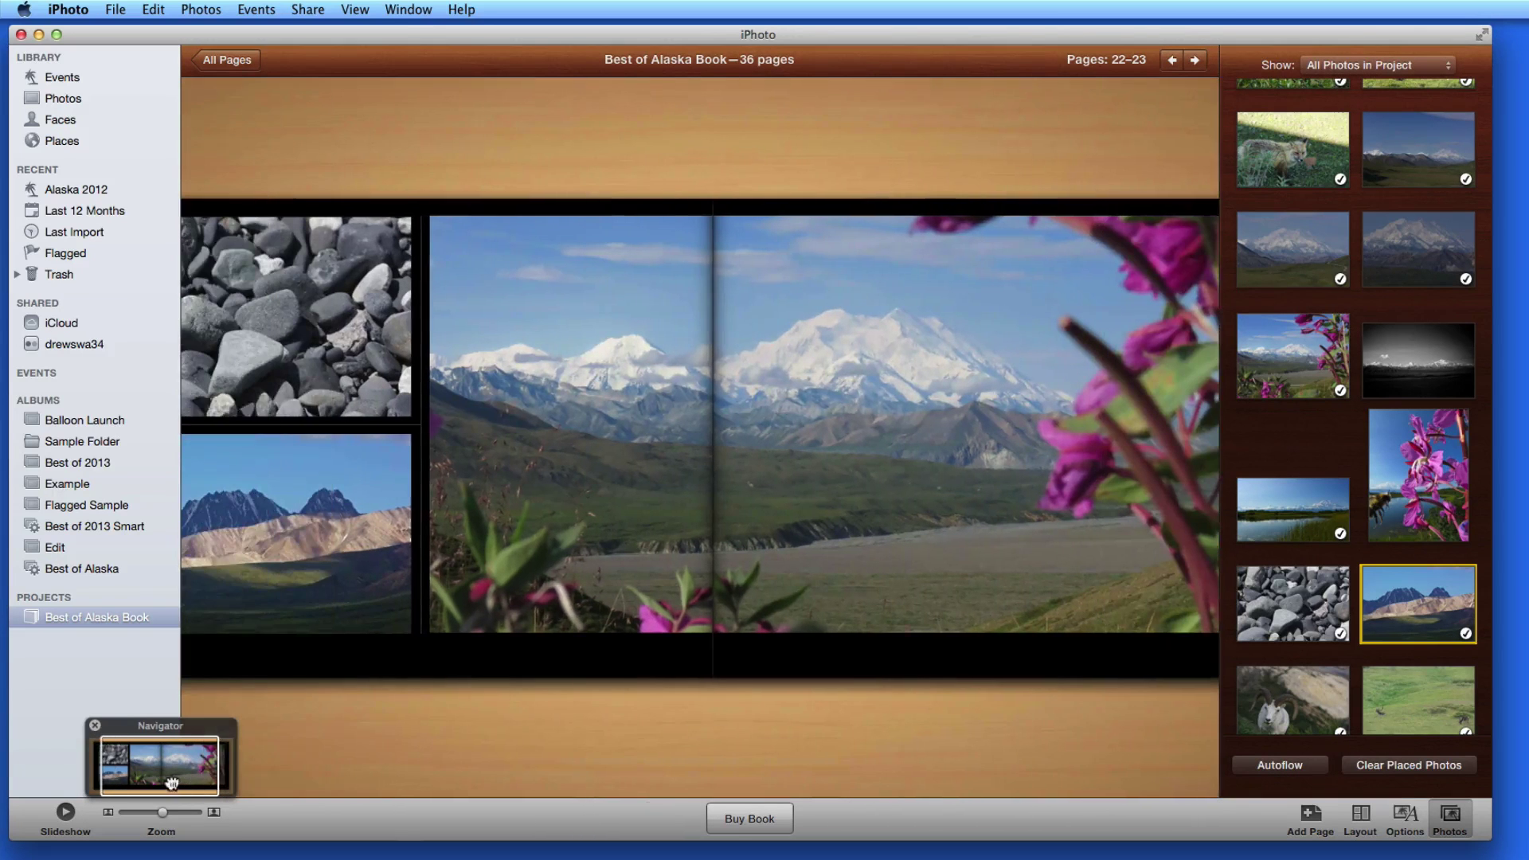
Step: Filter the project photos to Unplaced Photos, and open page 19 from the overview of all pages
{"action": "left_click", "coordinate": [1393, 72]}
{"action": "left_click", "coordinate": [1416, 94]}
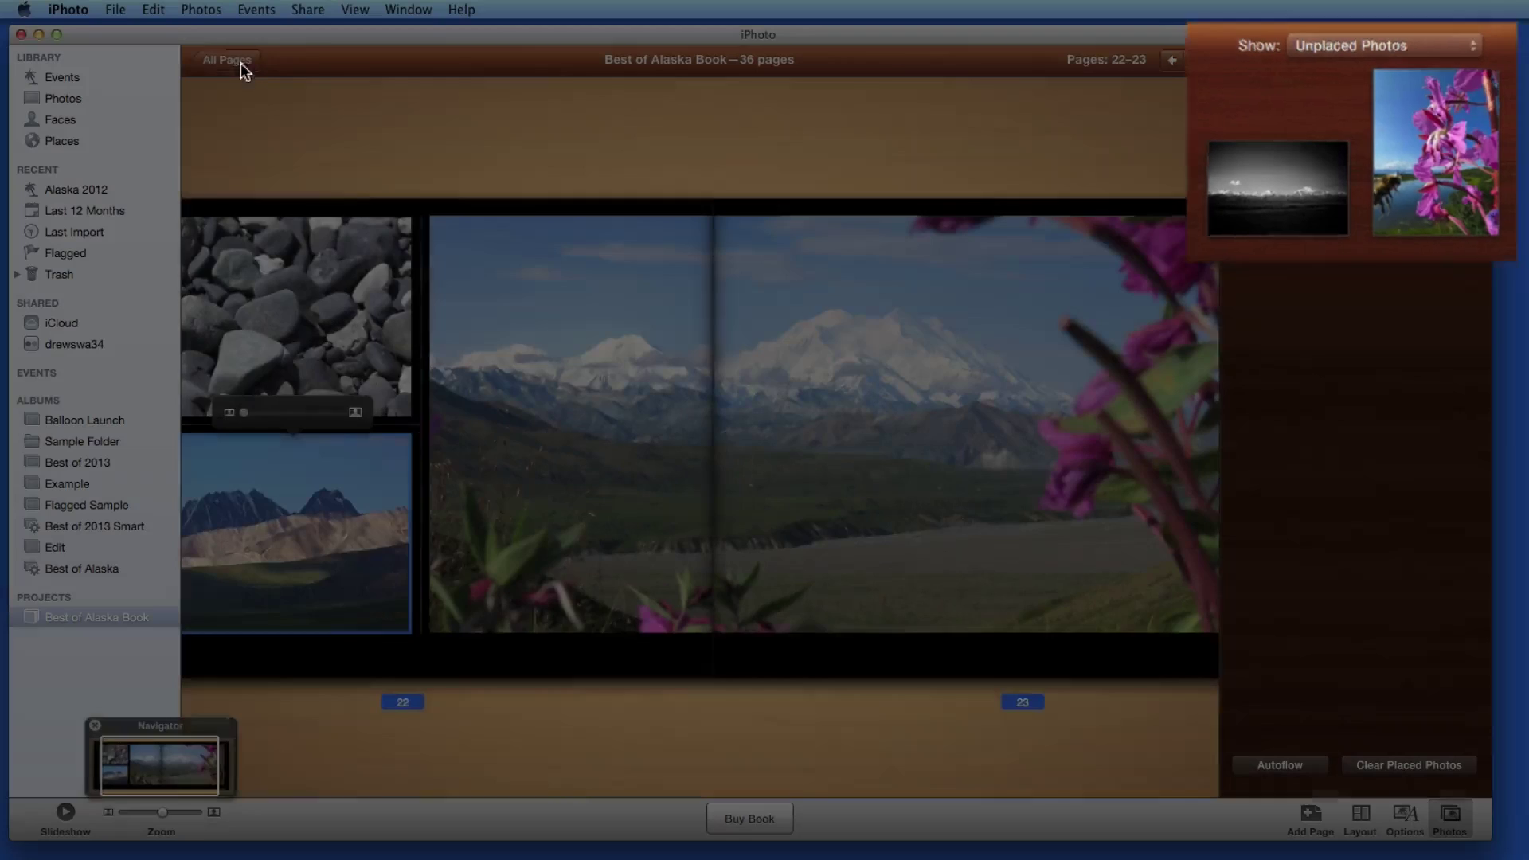
{"action": "left_click", "coordinate": [240, 64]}
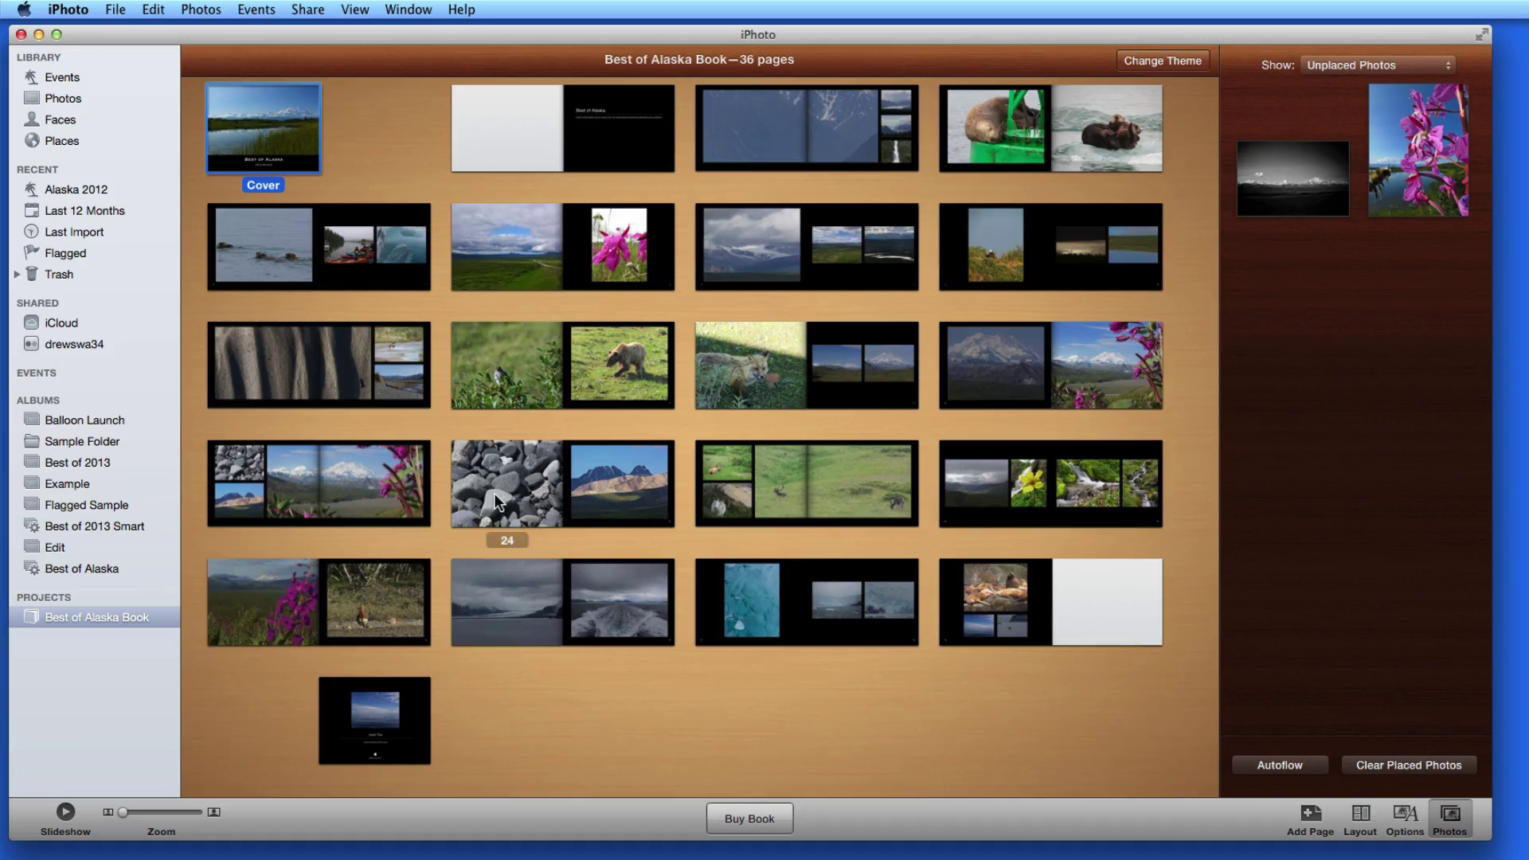
{"action": "left_click", "coordinate": [866, 391]}
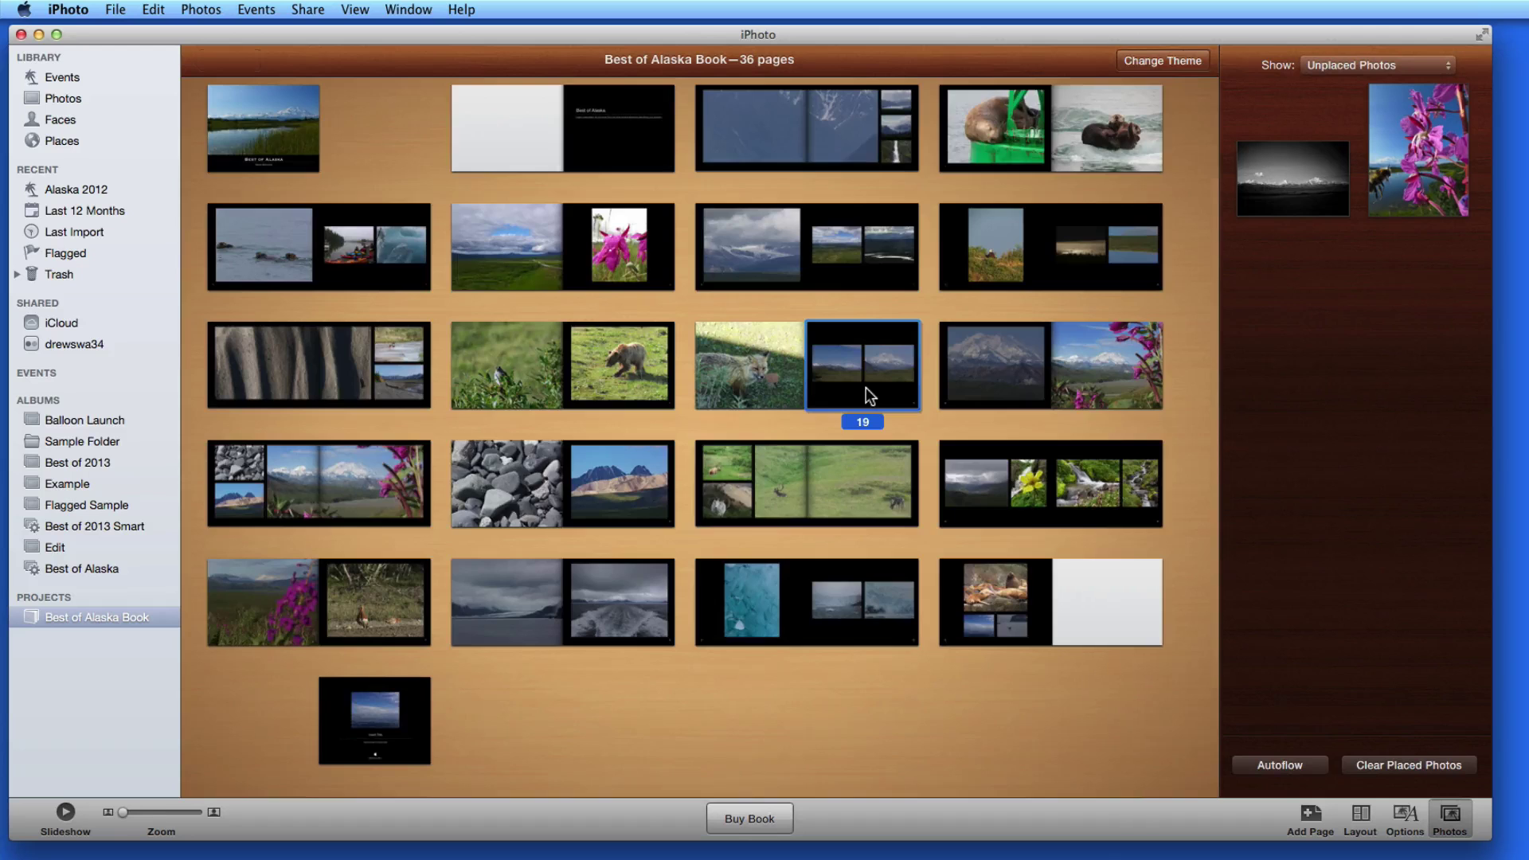
{"action": "double_click", "coordinate": [867, 387]}
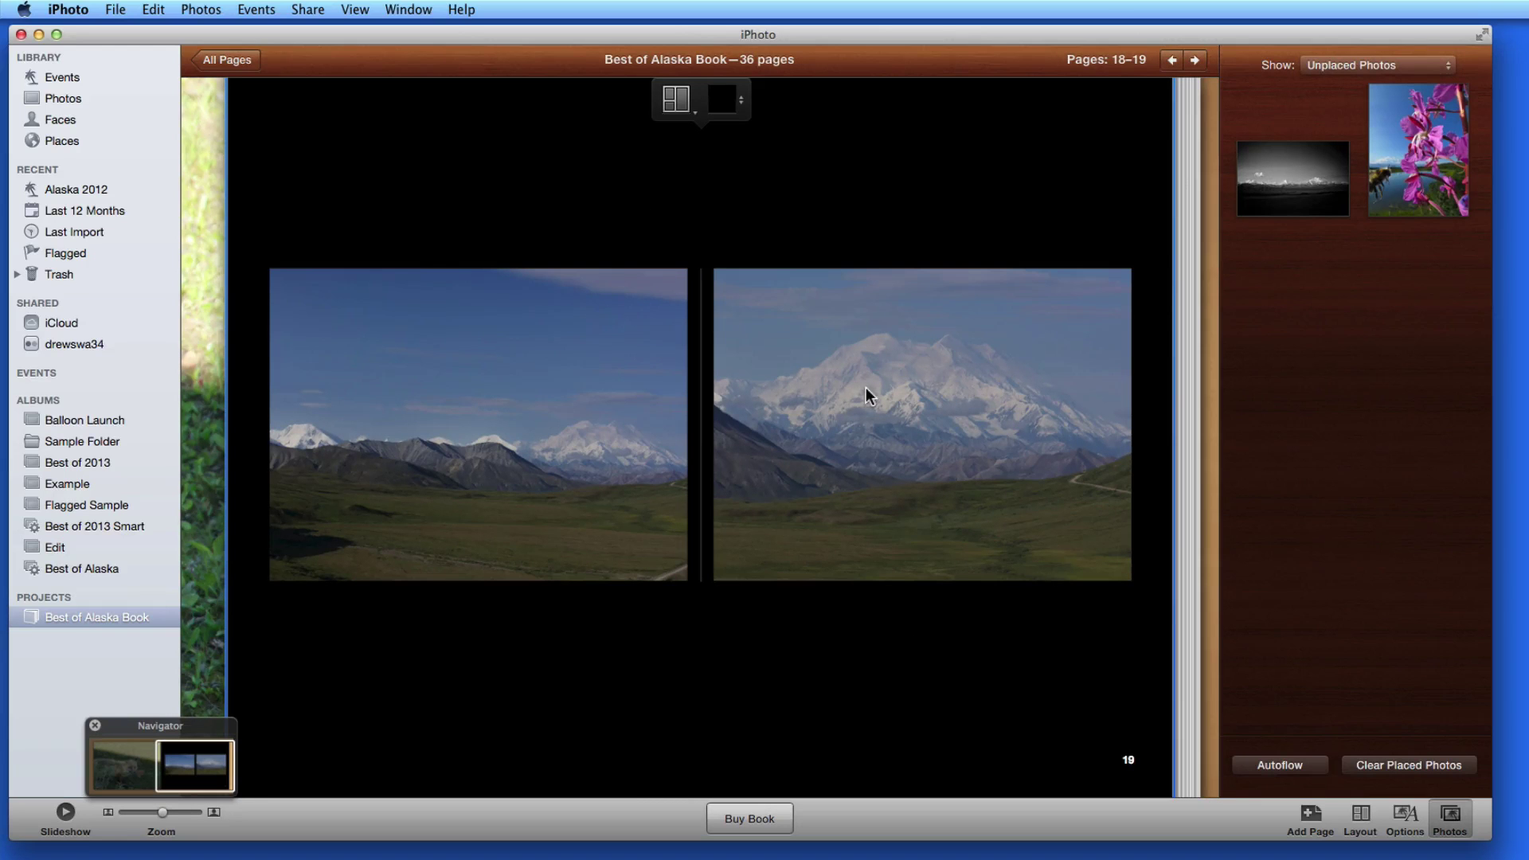
Step: Apply the second 3 Photos layout to page 19, placing the pink flower photo in the tall frame and the black-and-white mountain photo in the lower one
{"action": "left_click", "coordinate": [681, 100]}
{"action": "mouse_move", "coordinate": [681, 102]}
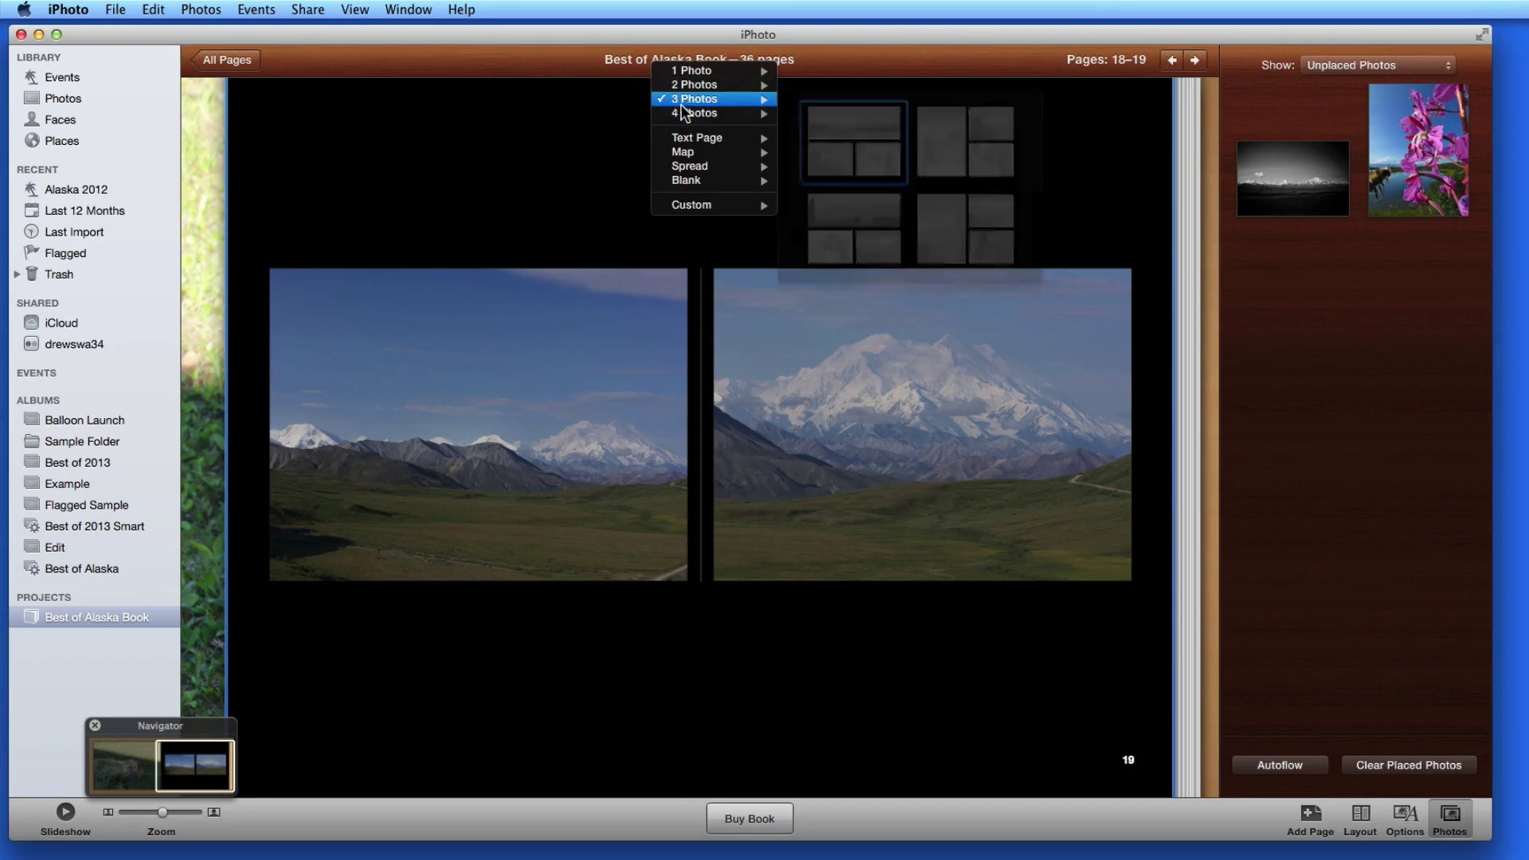
{"action": "left_click", "coordinate": [966, 143]}
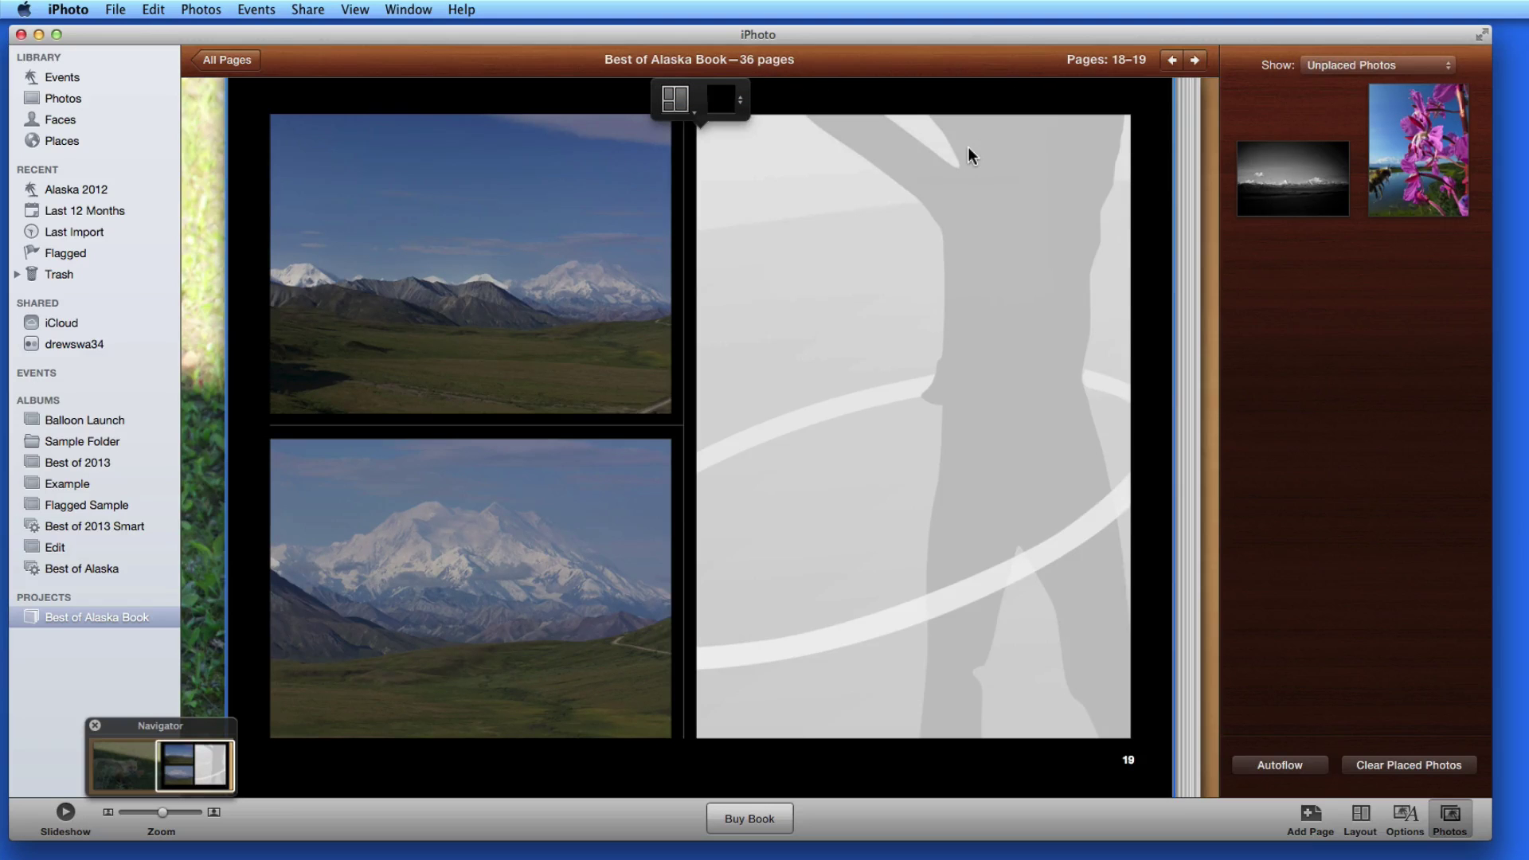
{"action": "left_click_drag", "start_coordinate": [1418, 151], "coordinate": [915, 356]}
{"action": "left_click_drag", "start_coordinate": [1352, 149], "coordinate": [481, 559]}
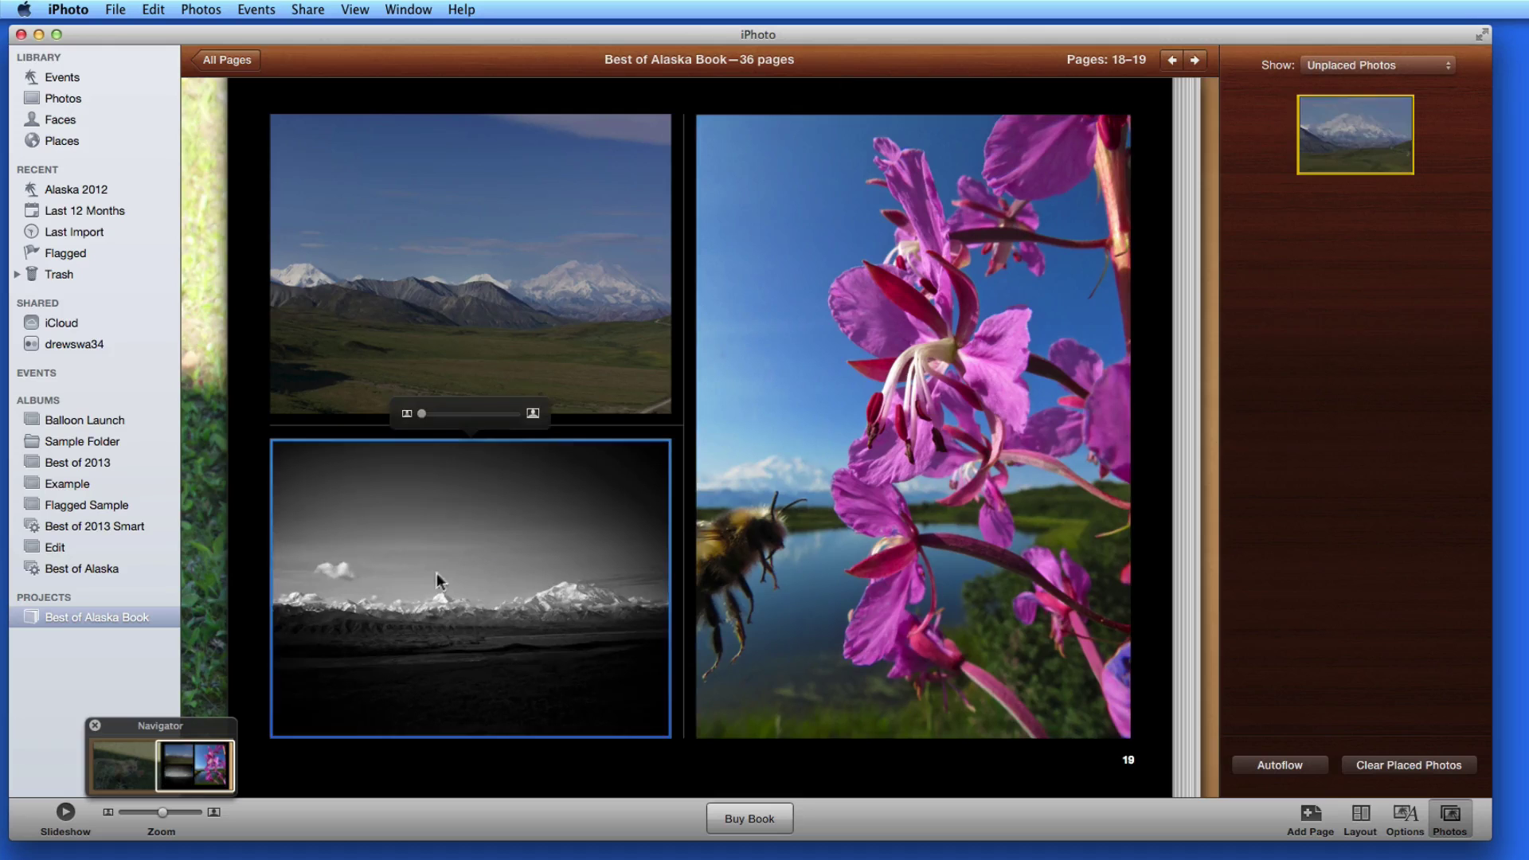
Step: Give the pink flower photo the border with a caption strip below it, and enter the caption "Flower, Bee and Mountain all in one!"
{"action": "left_click", "coordinate": [892, 447]}
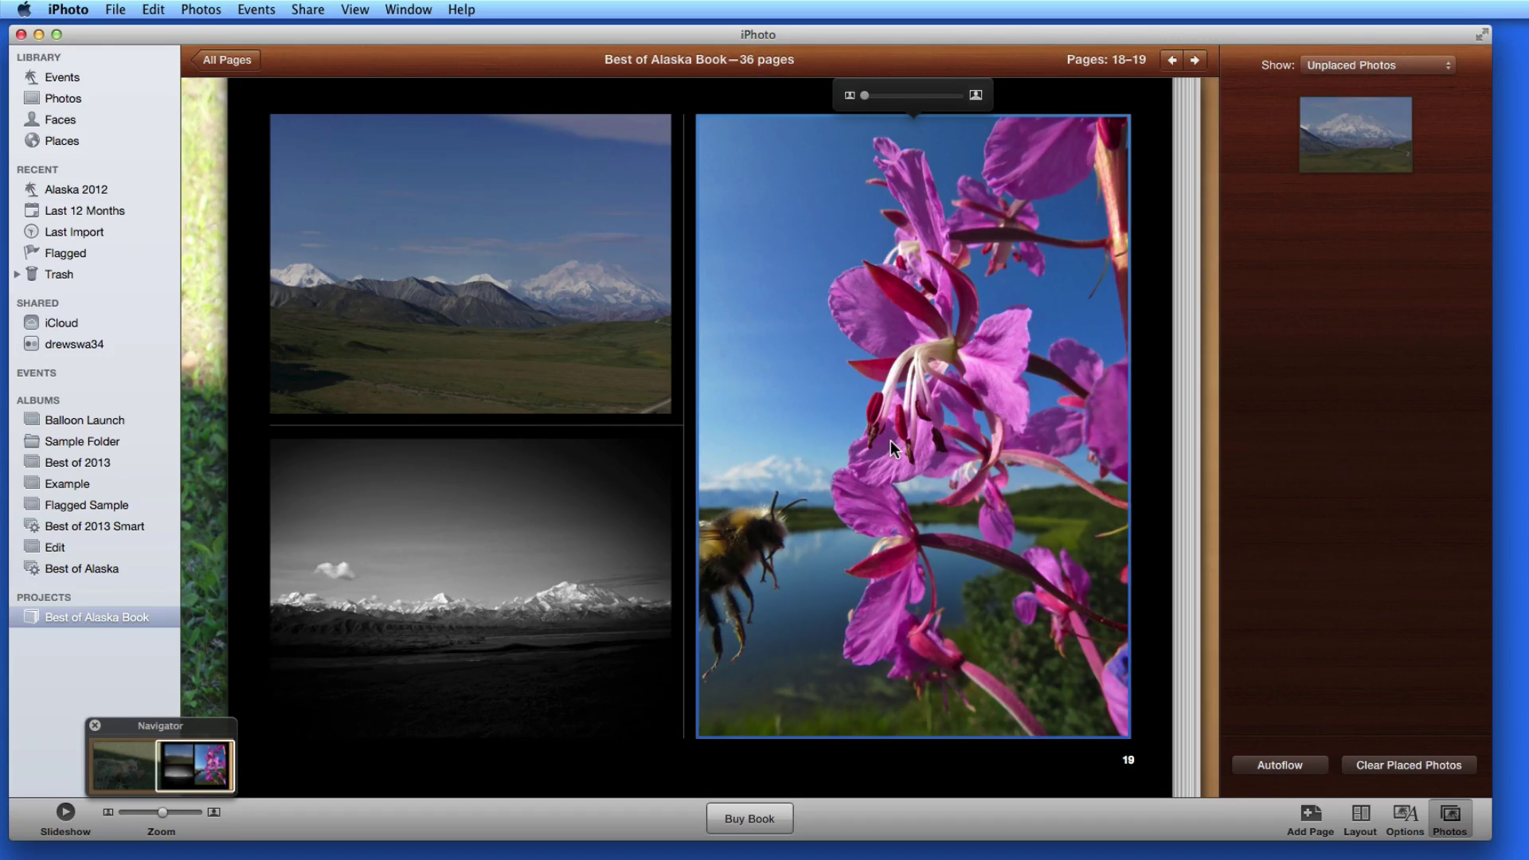
{"action": "left_click", "coordinate": [1404, 816]}
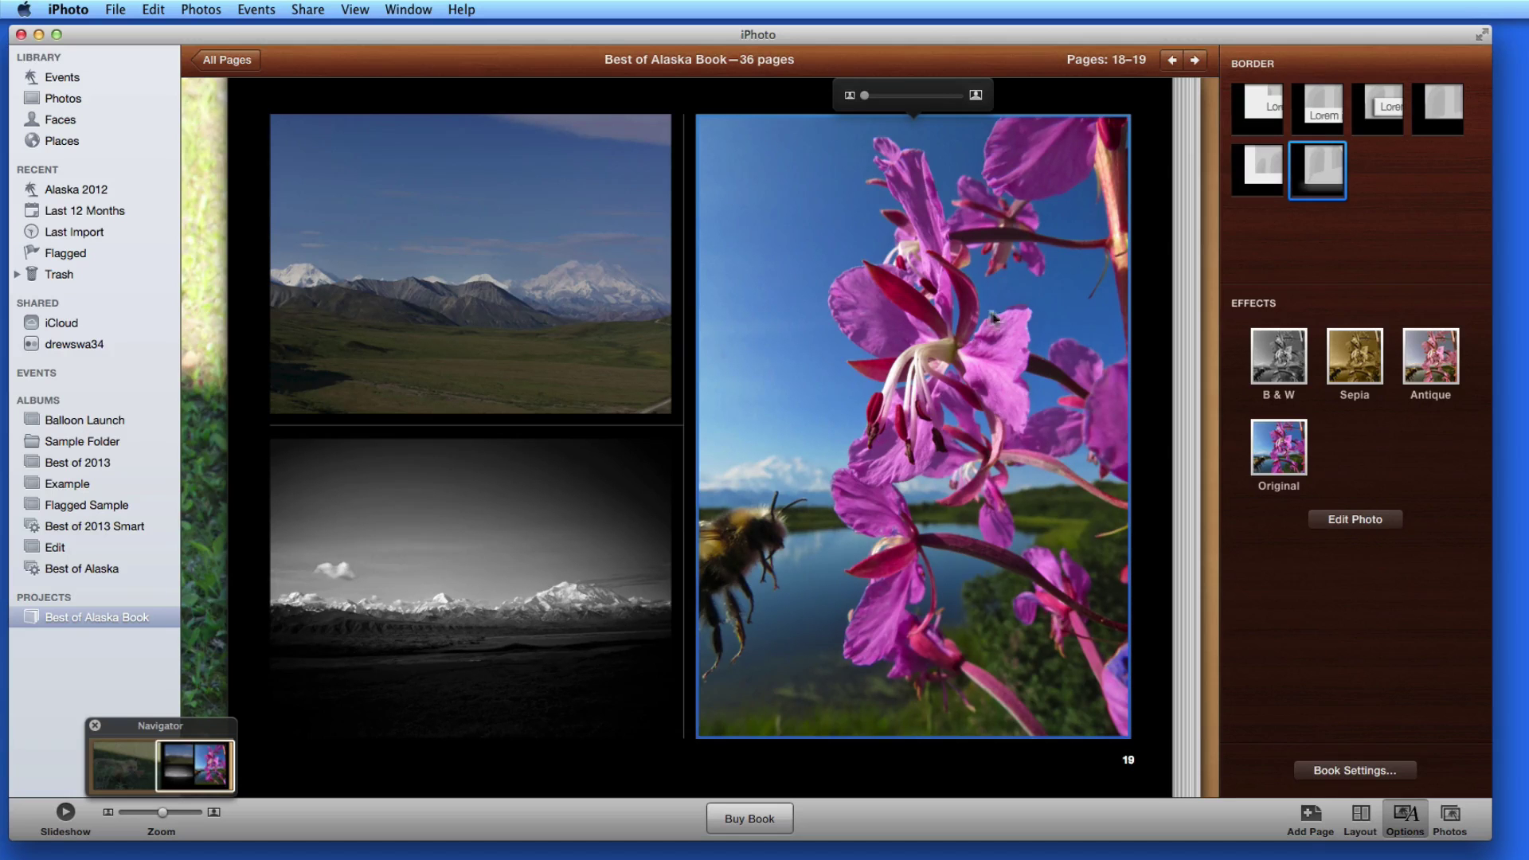
{"action": "left_click", "coordinate": [1321, 103]}
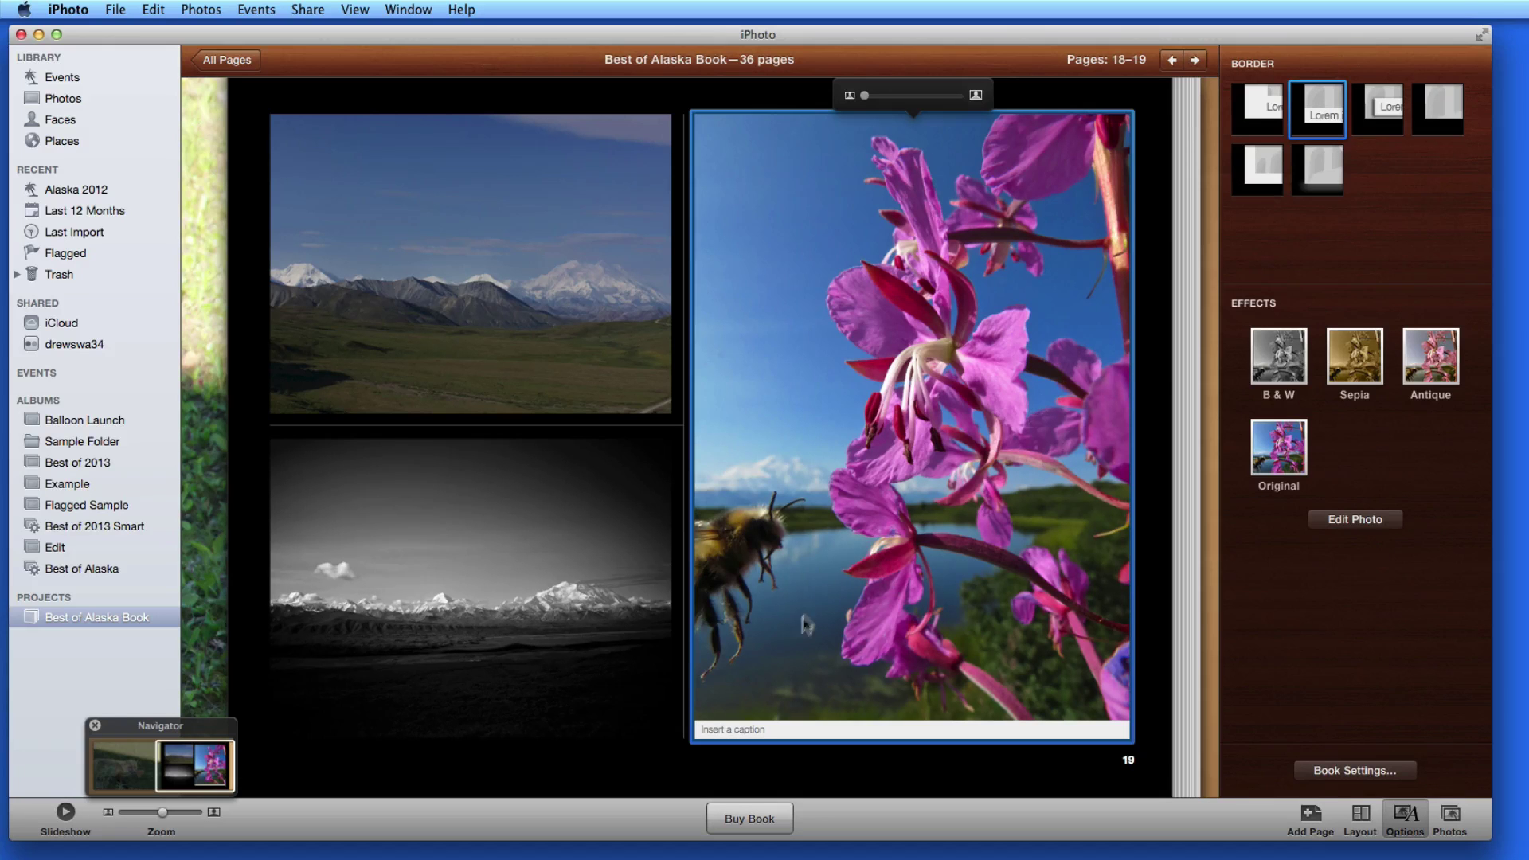
{"action": "left_click", "coordinate": [743, 726]}
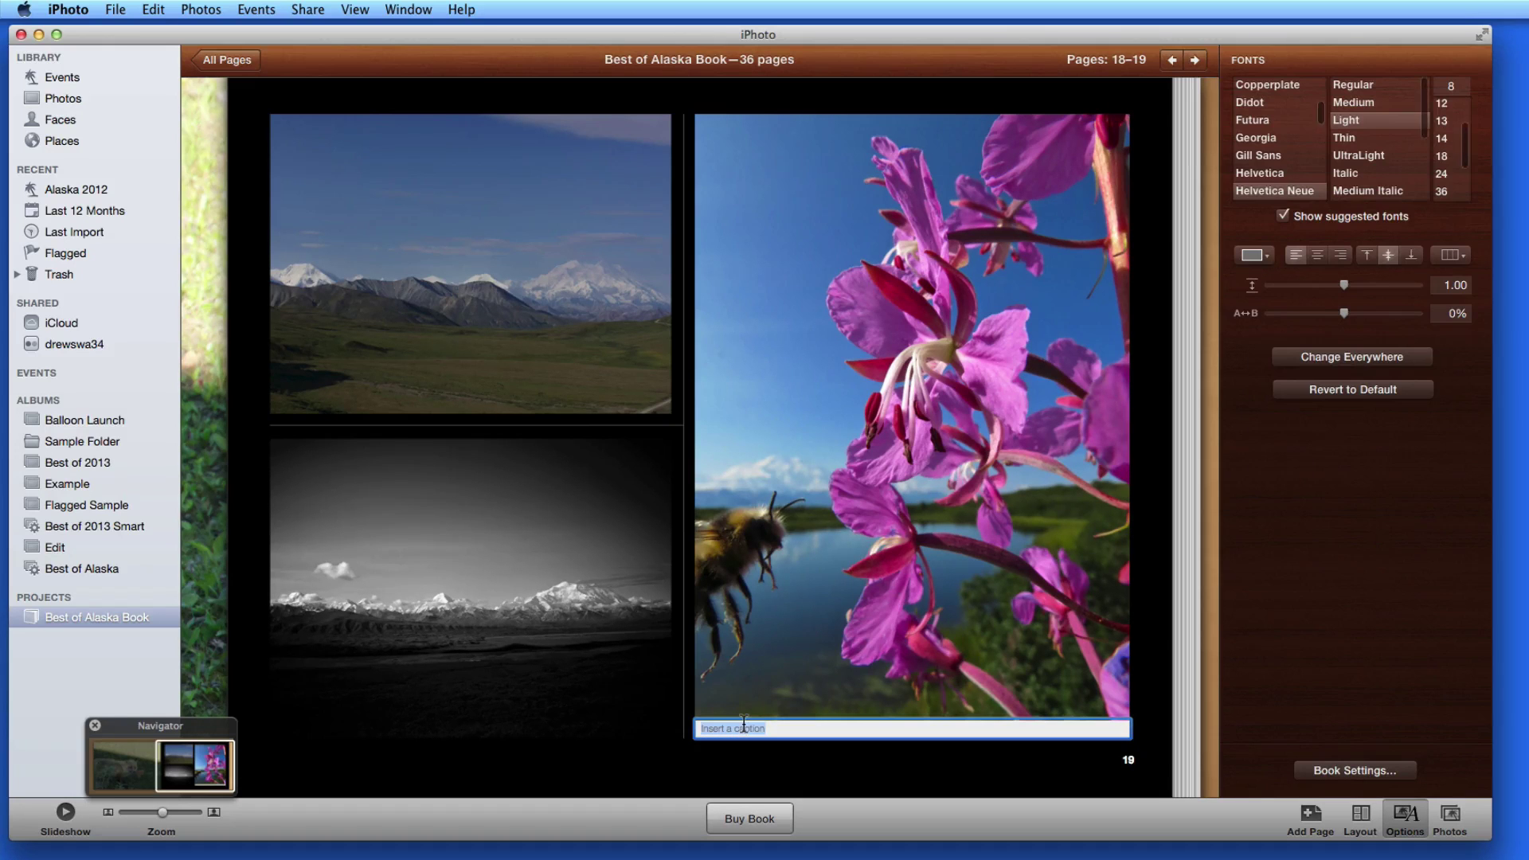
{"action": "type", "text": "Flower, Bee and Mountain all in one!"}
Step: Set the whole flower photo caption in Copperplate at size 12
{"action": "key", "text": "super+a"}
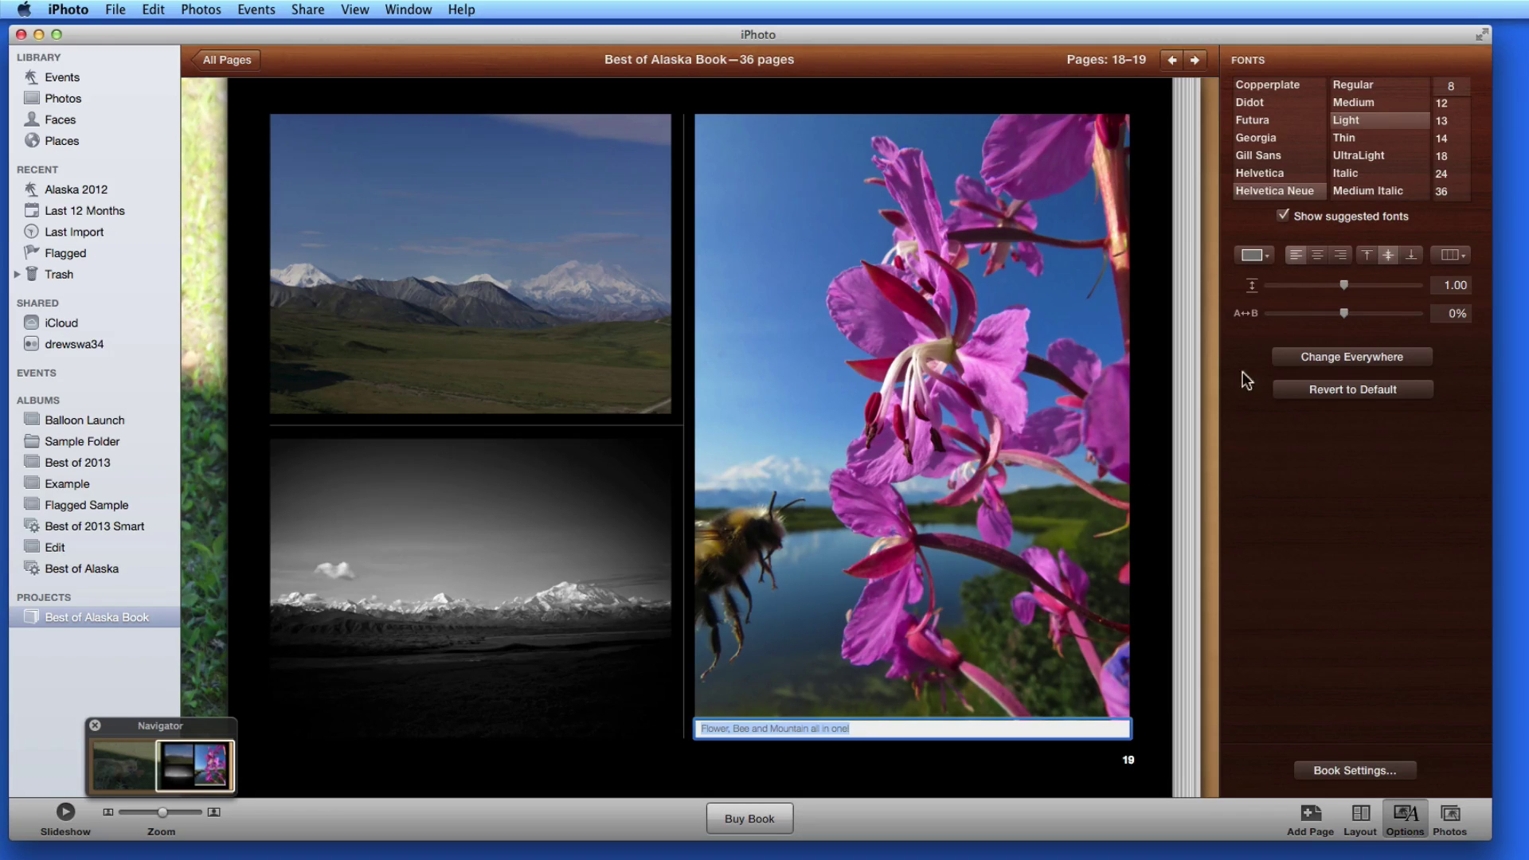
{"action": "left_click", "coordinate": [1270, 83]}
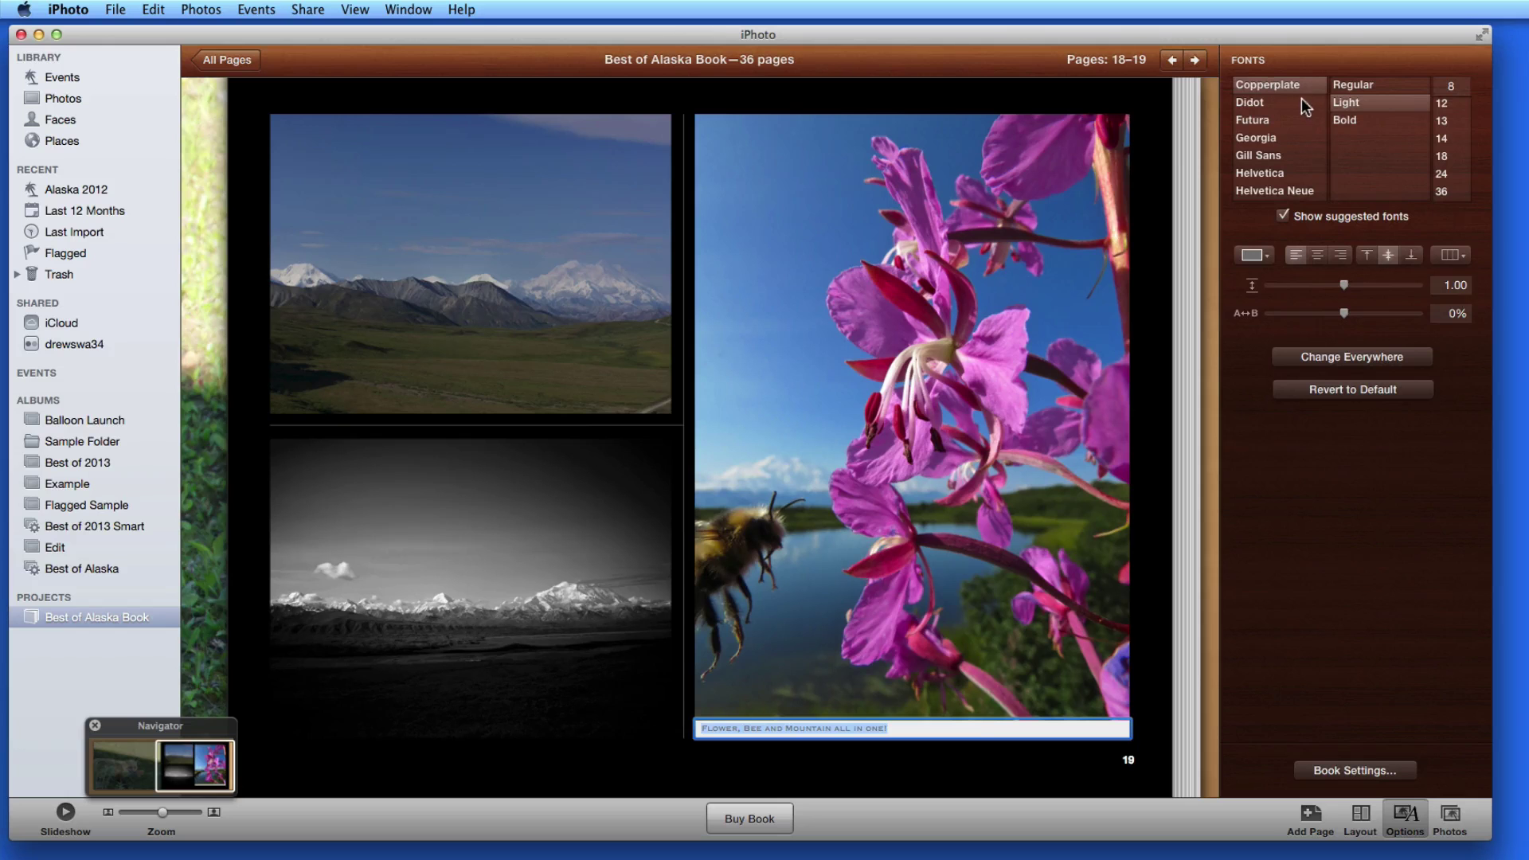
{"action": "left_click", "coordinate": [1442, 103]}
{"action": "left_click", "coordinate": [1034, 720]}
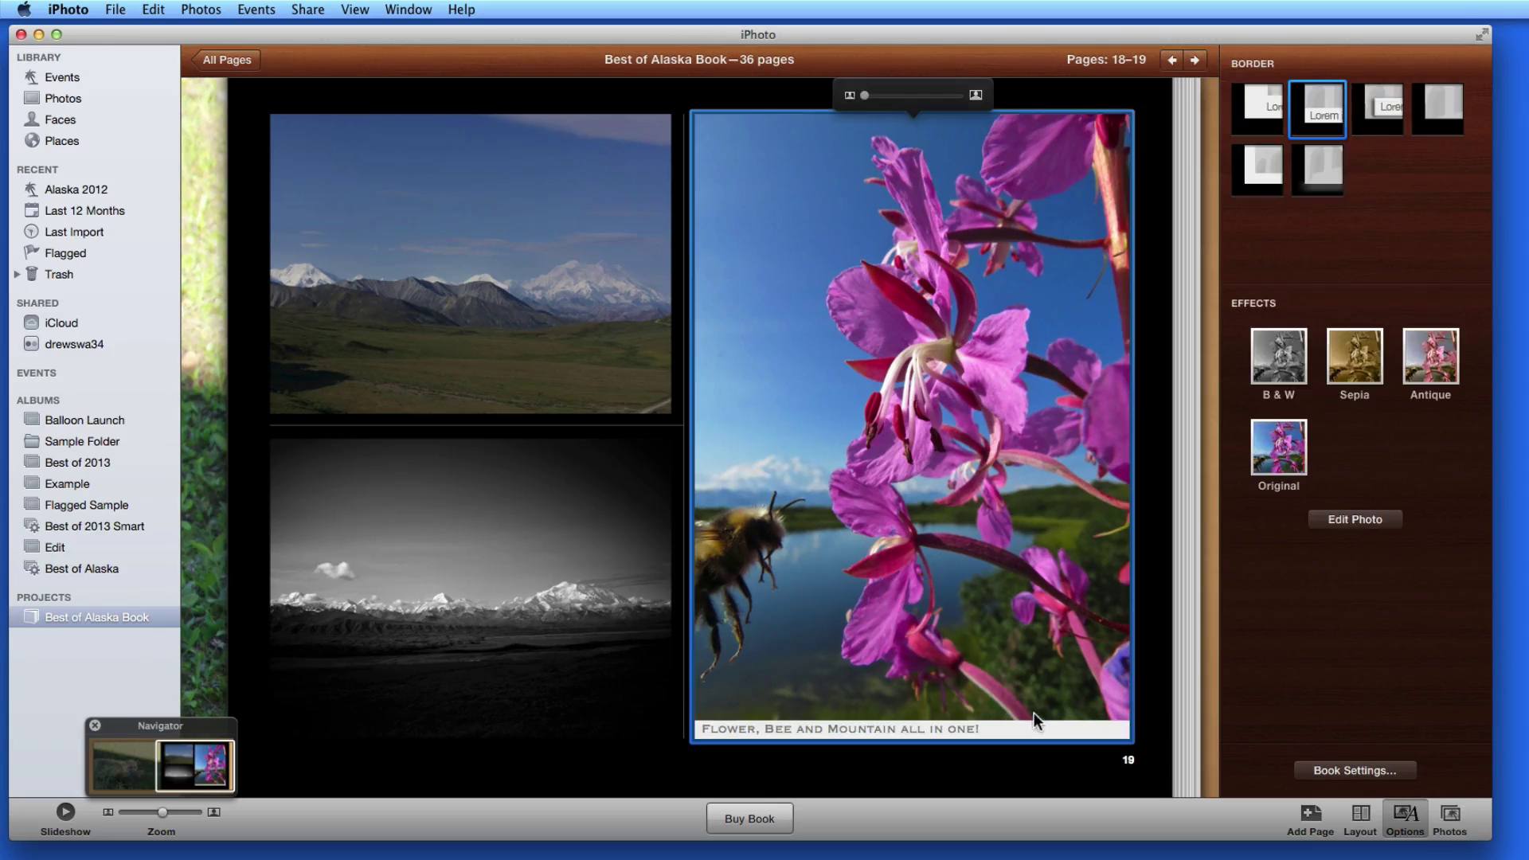
Step: Try the border with an inset caption box on the flower photo, and return to the border with the caption strip
{"action": "left_click", "coordinate": [1382, 120]}
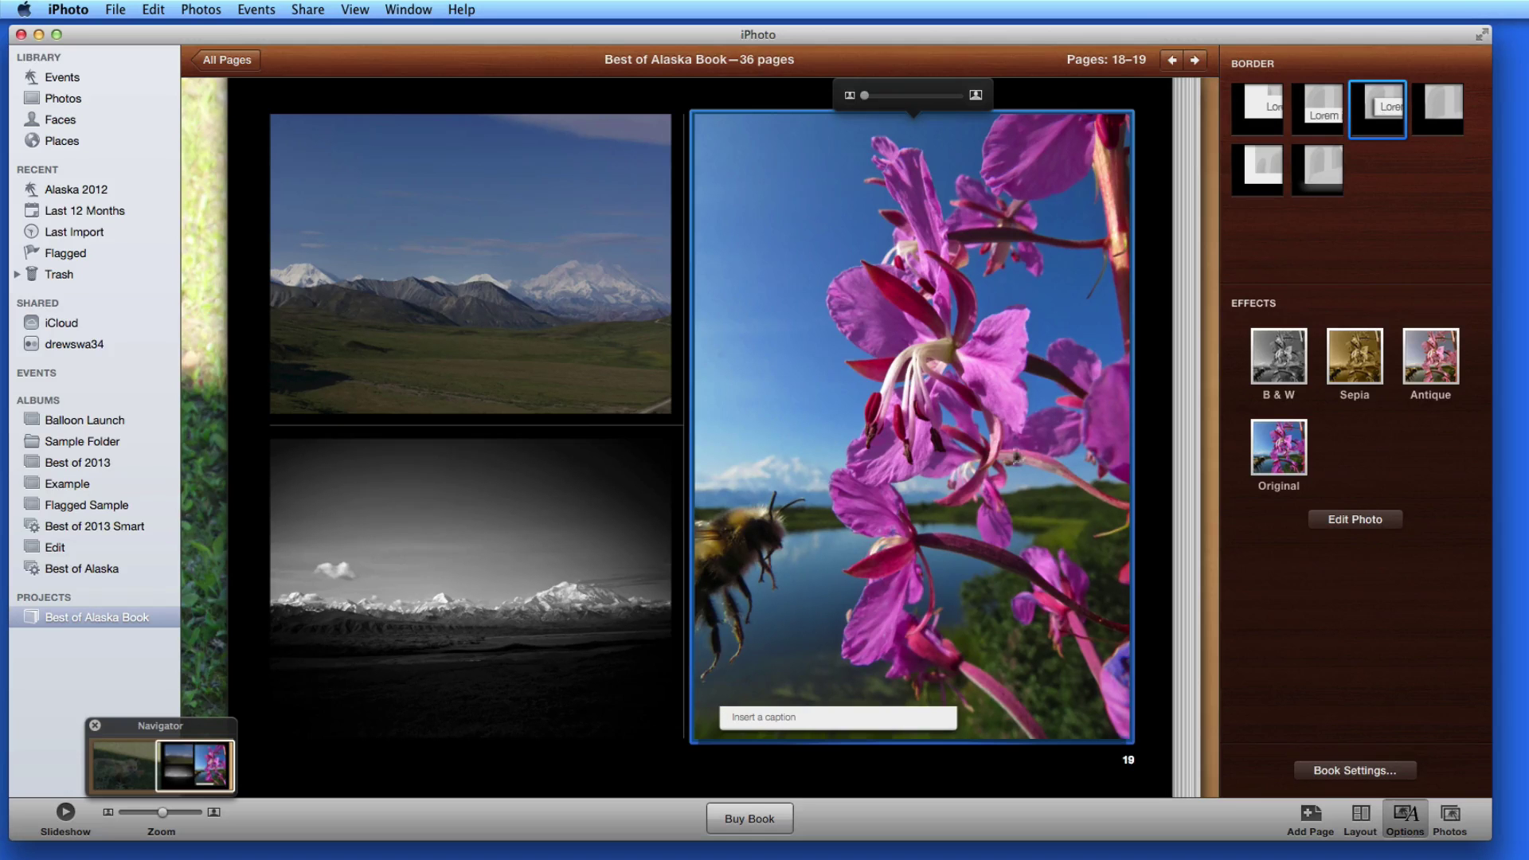
{"action": "left_click", "coordinate": [806, 719]}
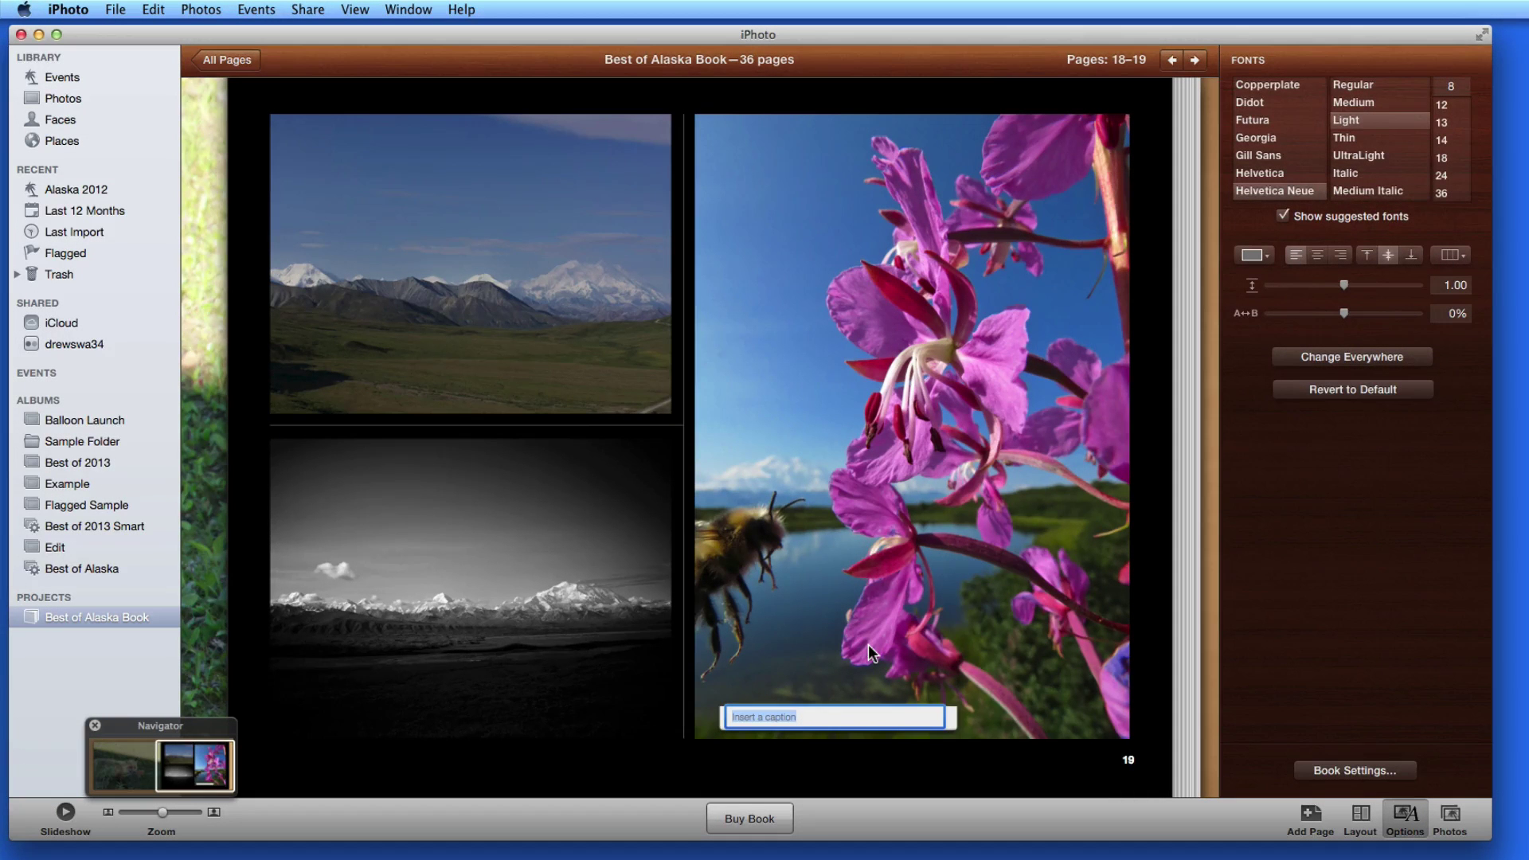
{"action": "left_click", "coordinate": [871, 653]}
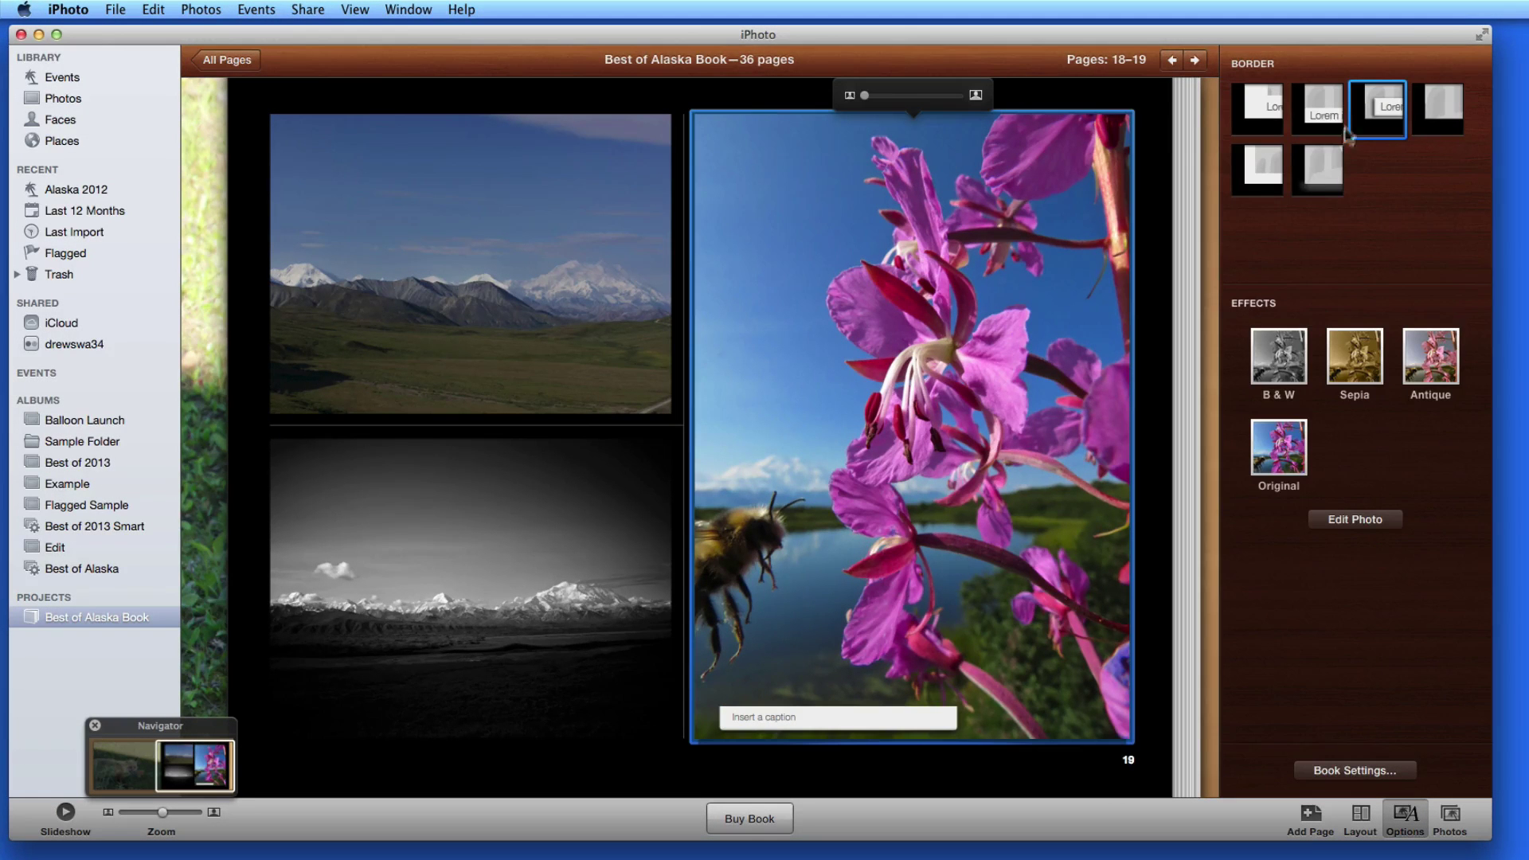
{"action": "left_click", "coordinate": [1324, 117]}
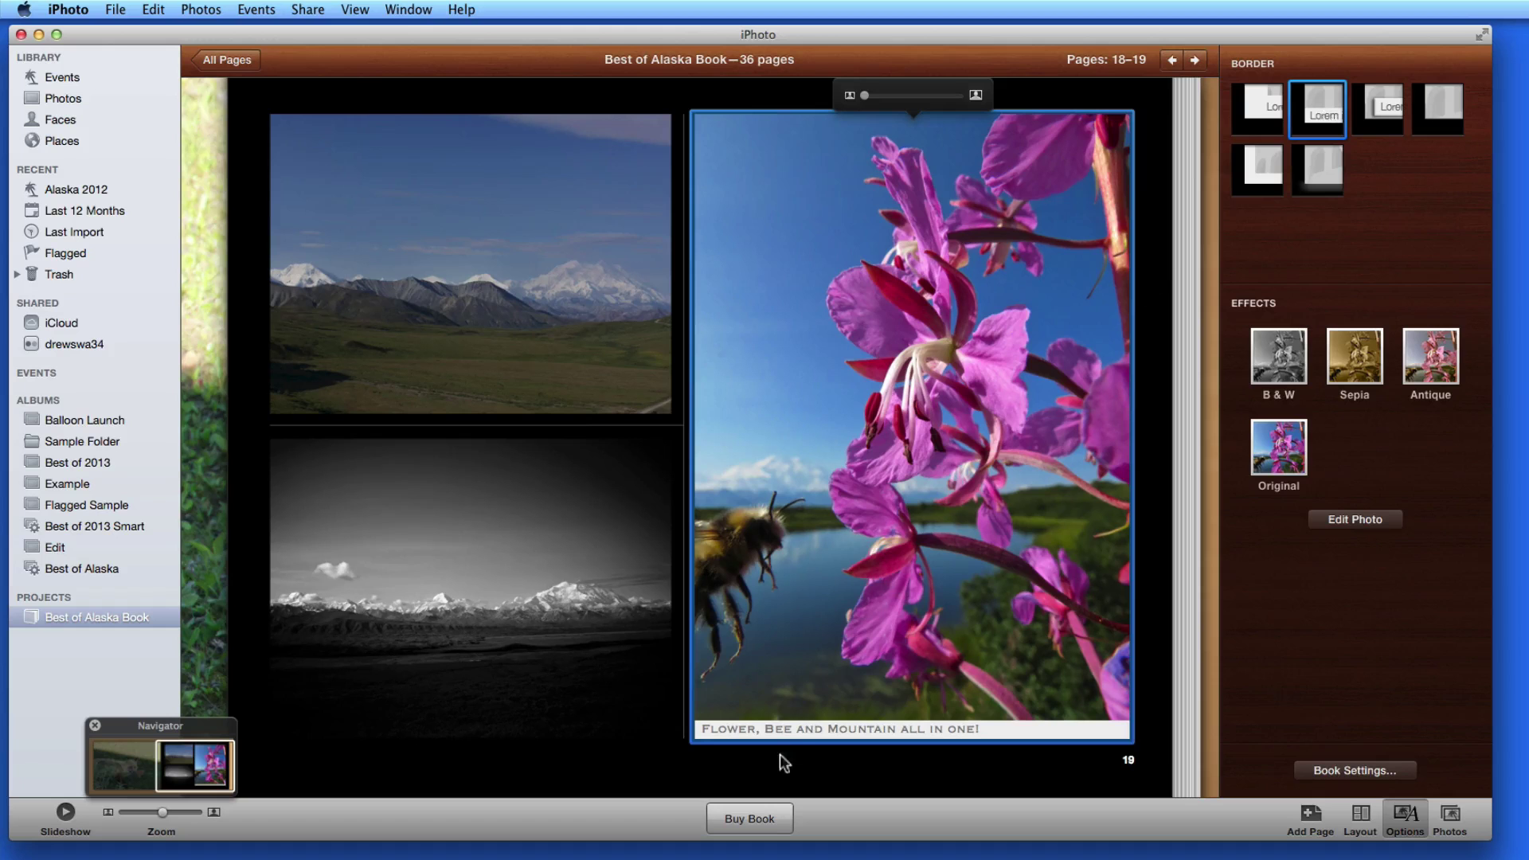
Step: Copy the flower photo's caption, switch the photo to the border with an inset caption box, and paste the caption into that box
{"action": "left_click", "coordinate": [820, 729]}
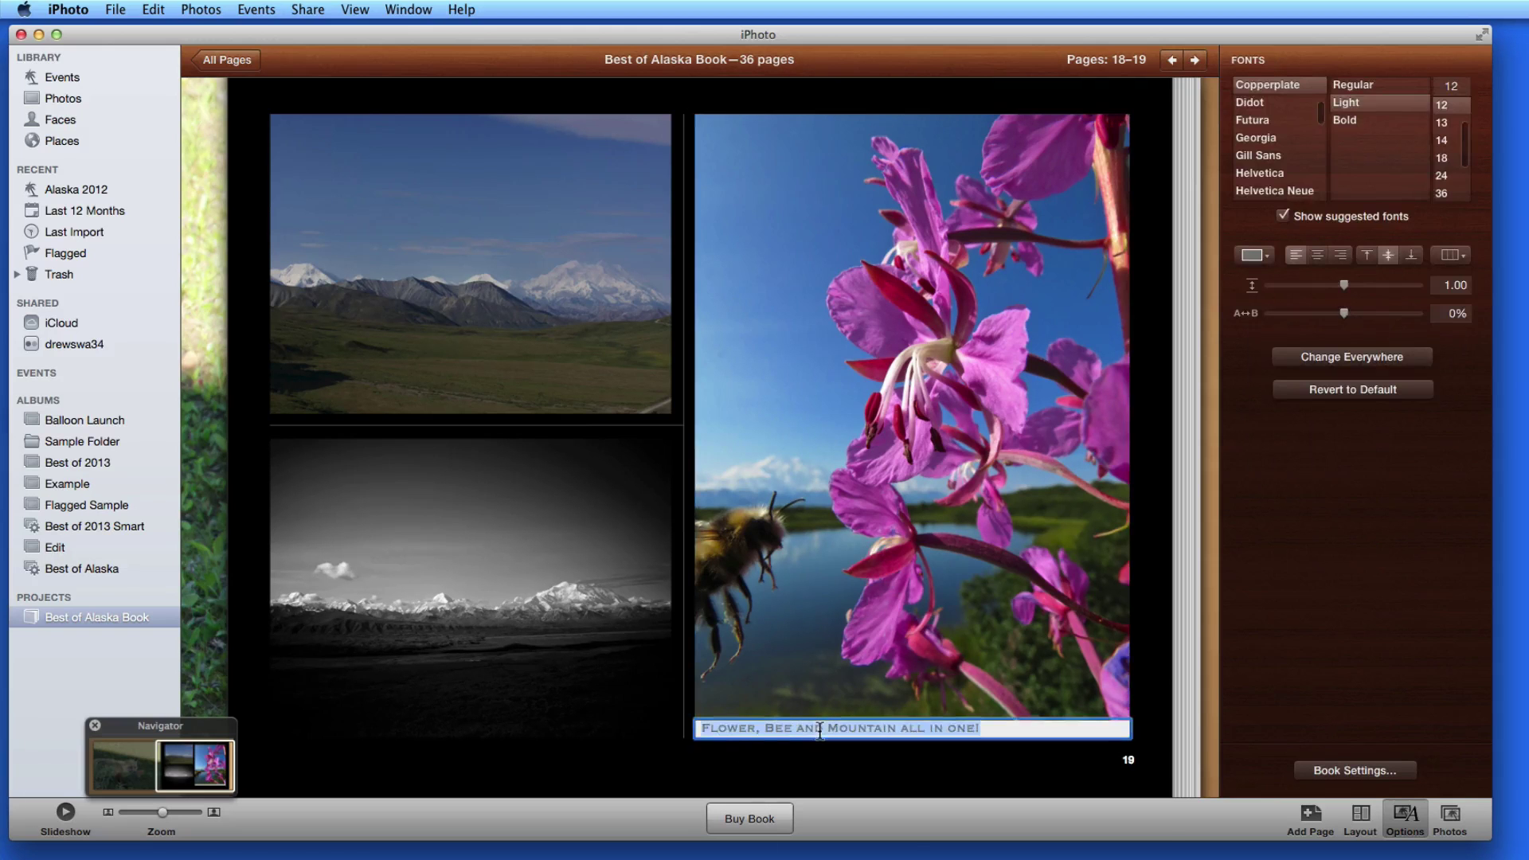
{"action": "key", "text": "super+c"}
{"action": "left_click", "coordinate": [1103, 322]}
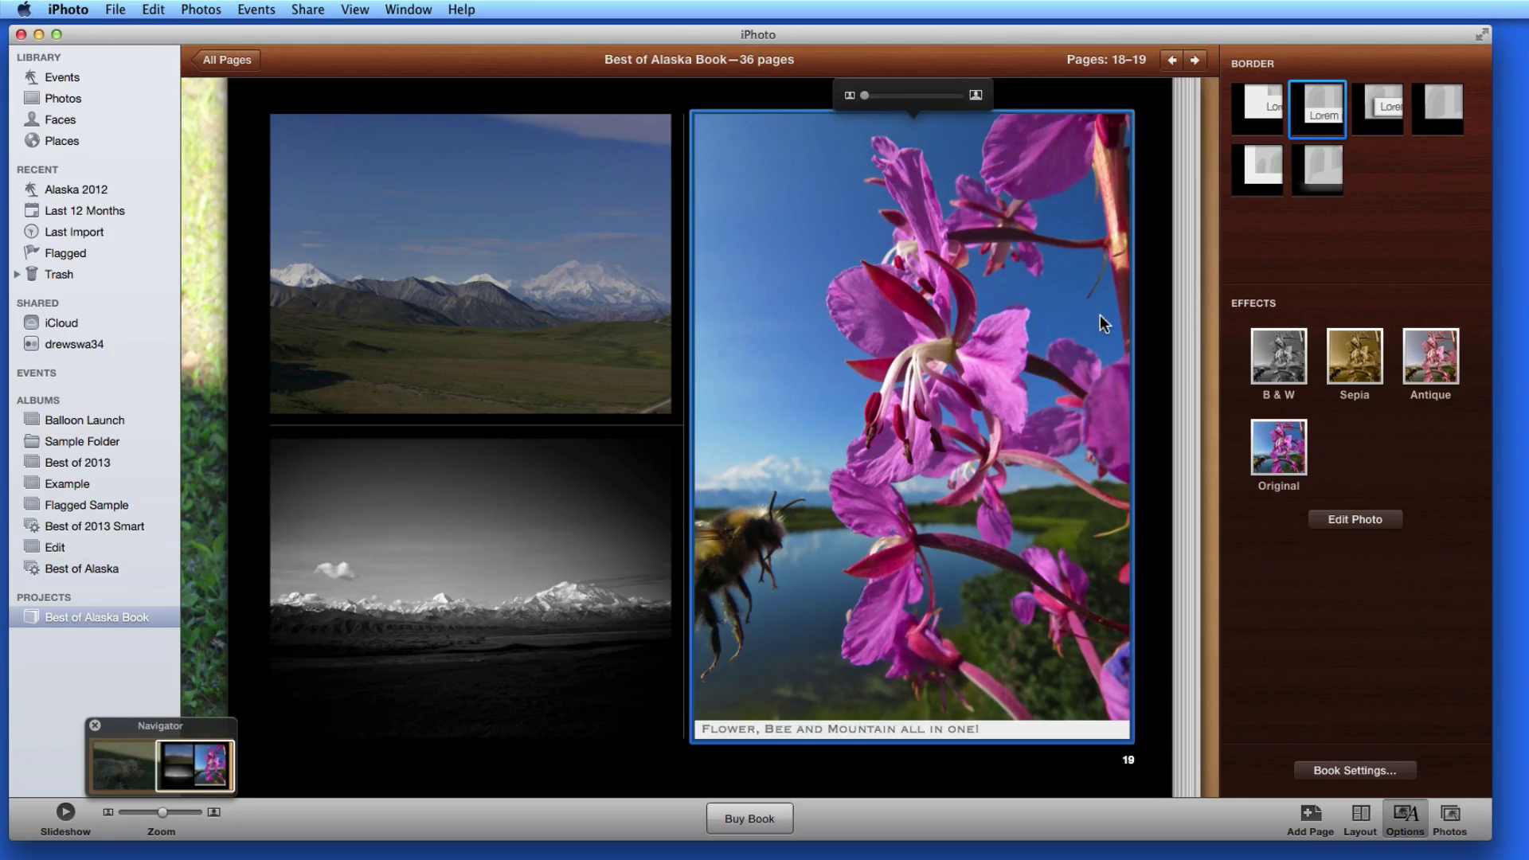
{"action": "left_click", "coordinate": [1401, 106]}
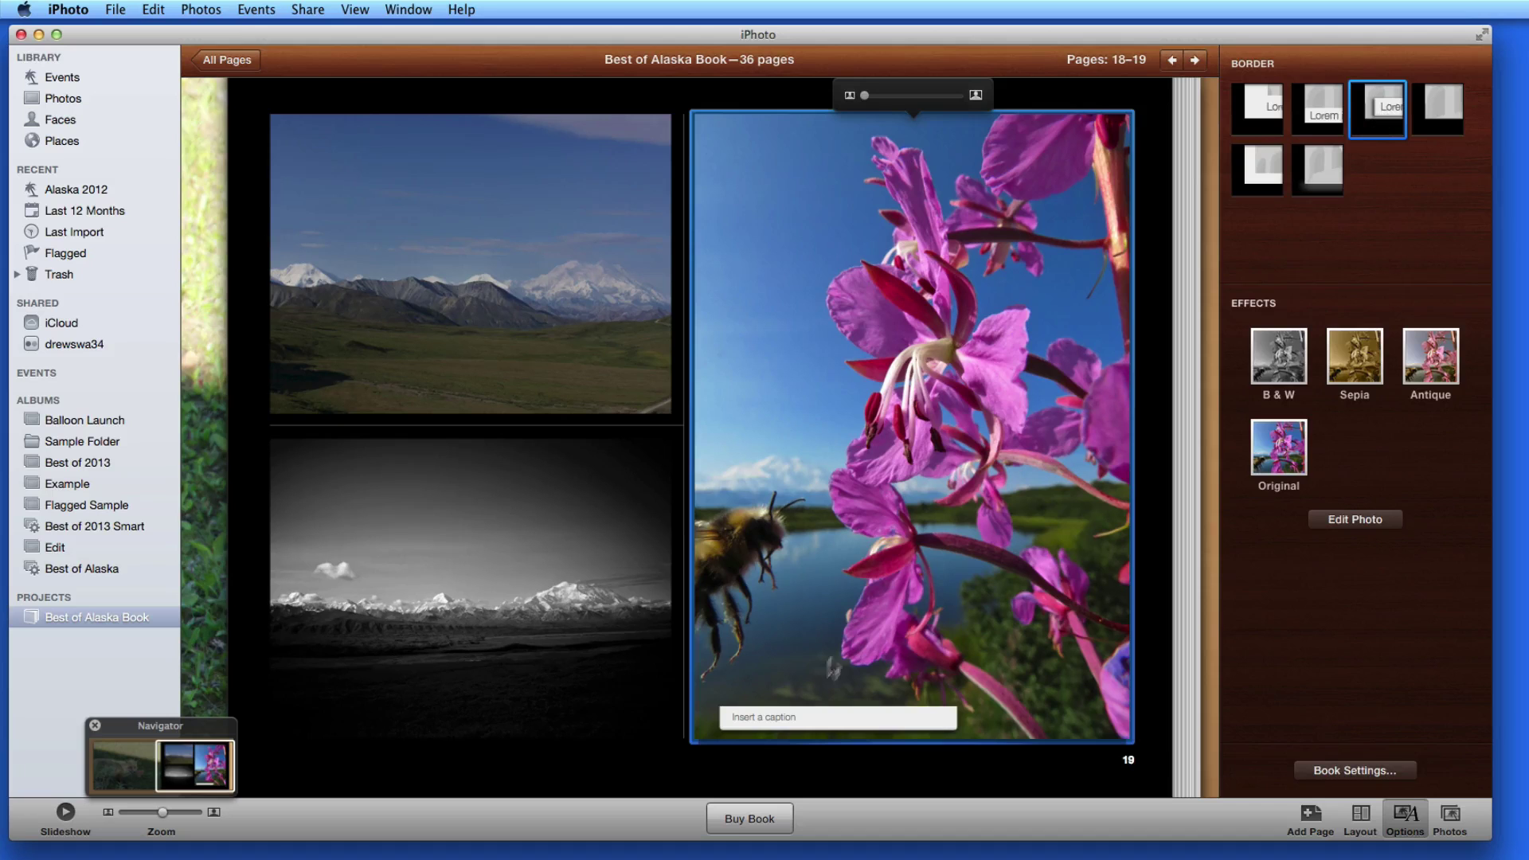
{"action": "left_click", "coordinate": [794, 710]}
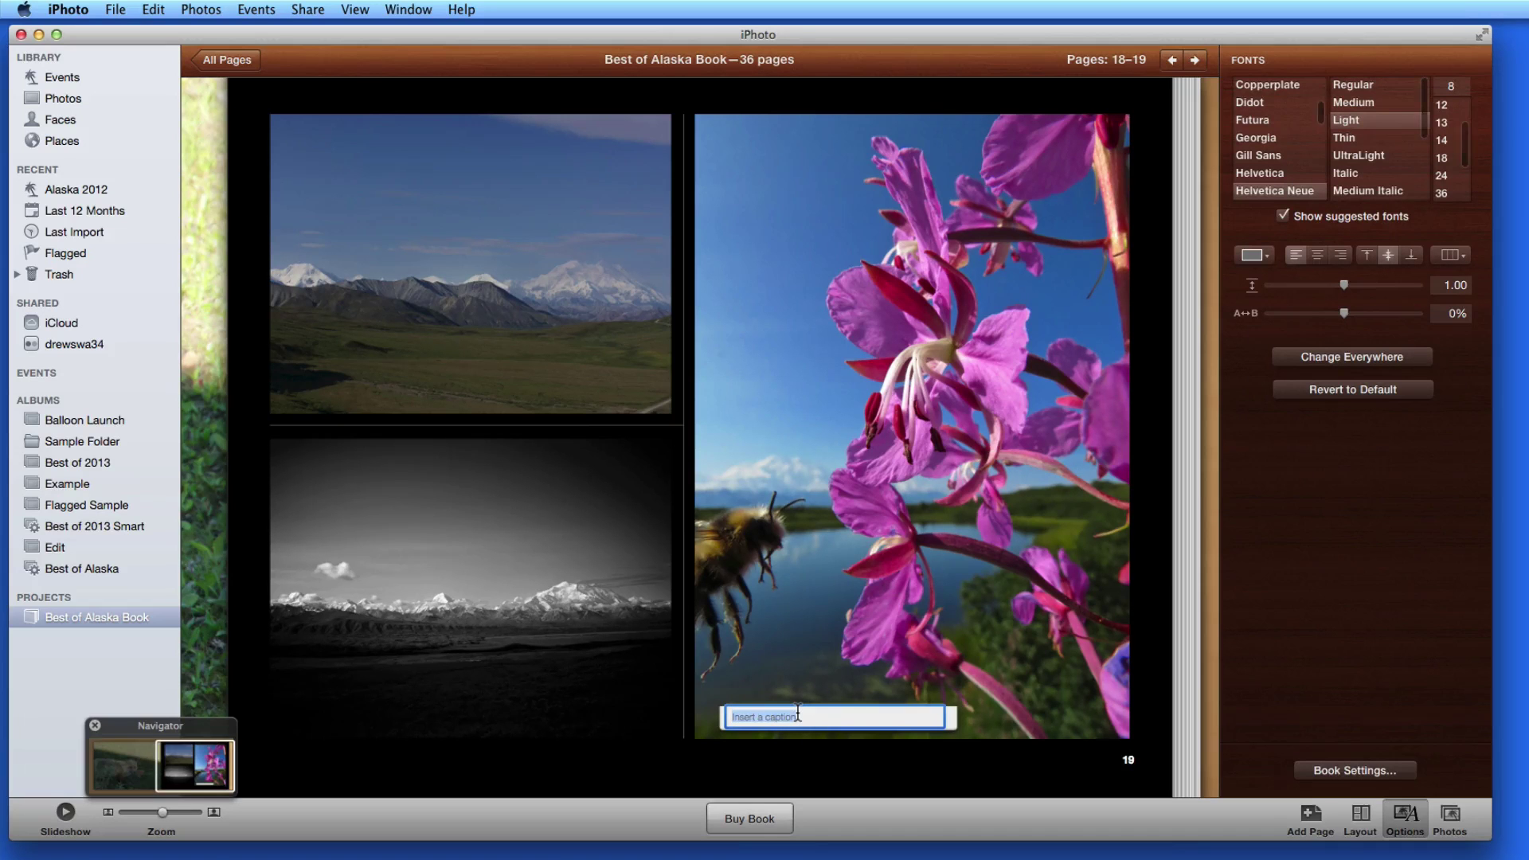
{"action": "key", "text": "super+v"}
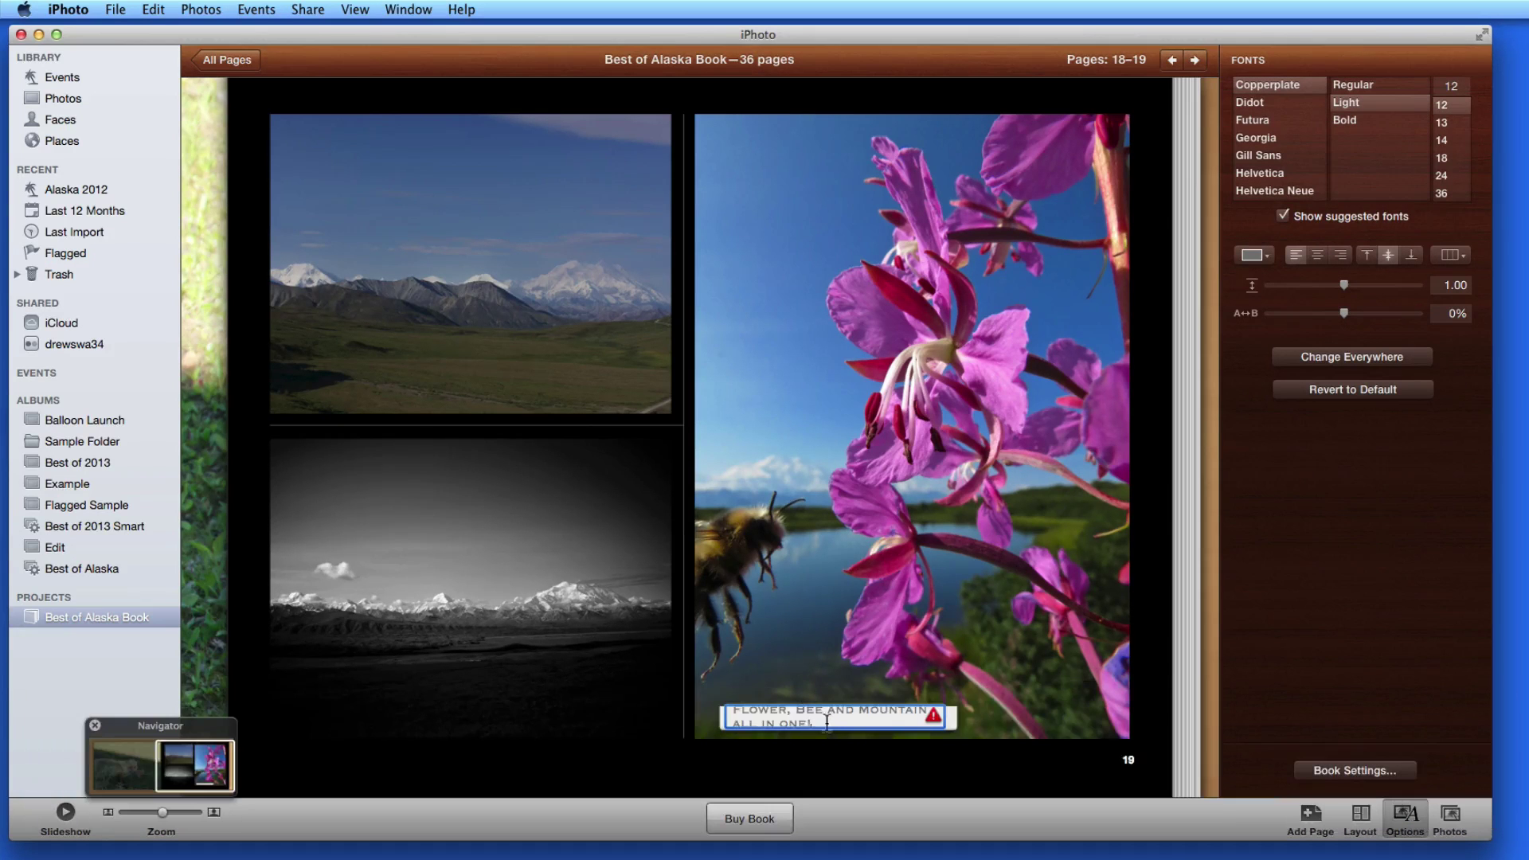
Step: Reduce the font size of the whole inset caption to 9
{"action": "left_click_drag", "start_coordinate": [825, 723], "coordinate": [693, 683]}
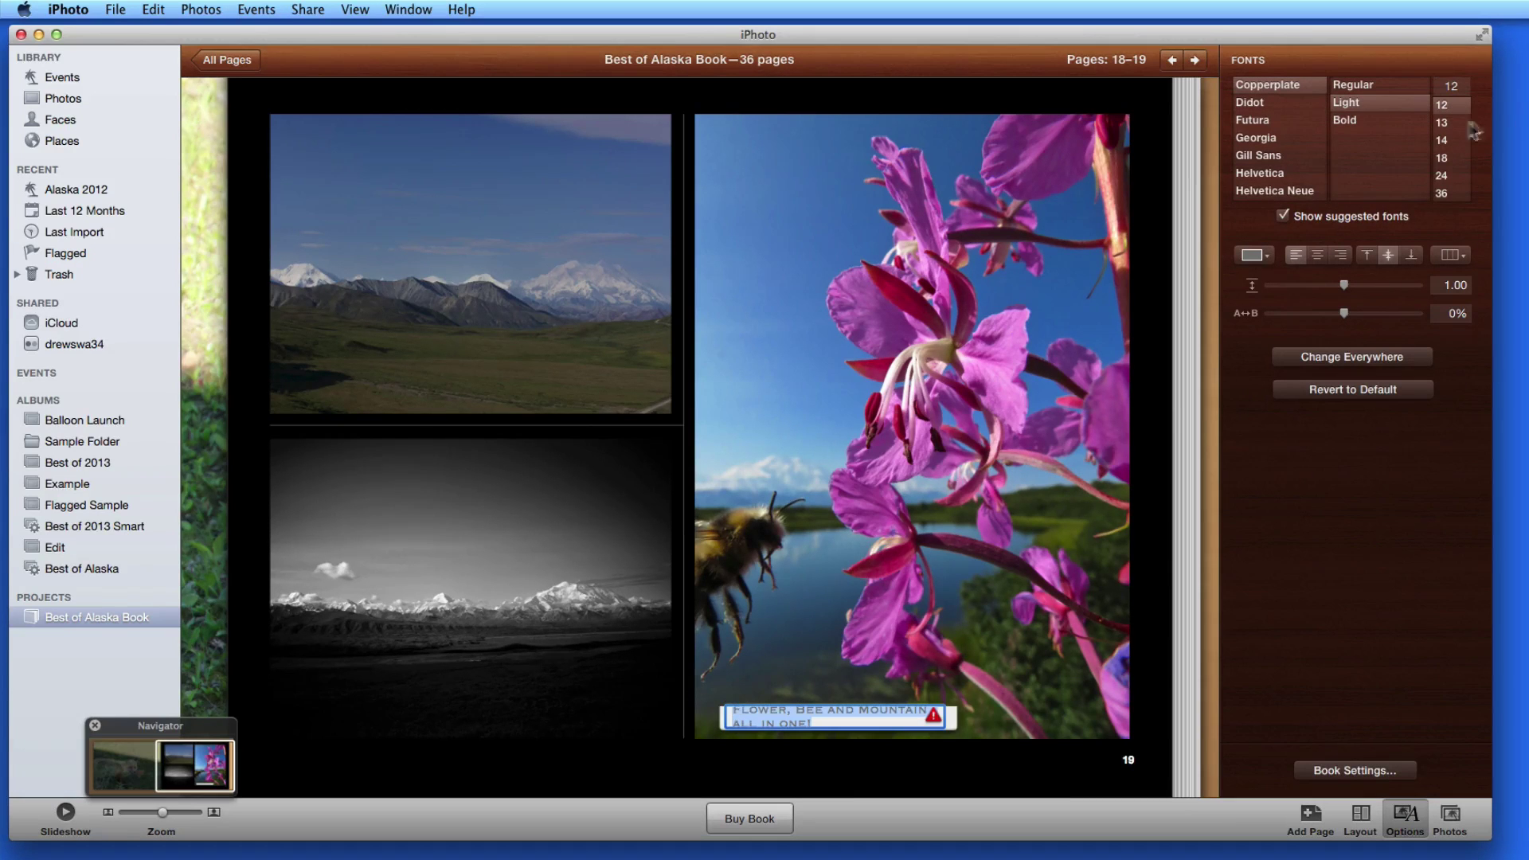
{"action": "scroll", "coordinate": [1451, 120], "scroll_direction": "up", "scroll_amount": 2}
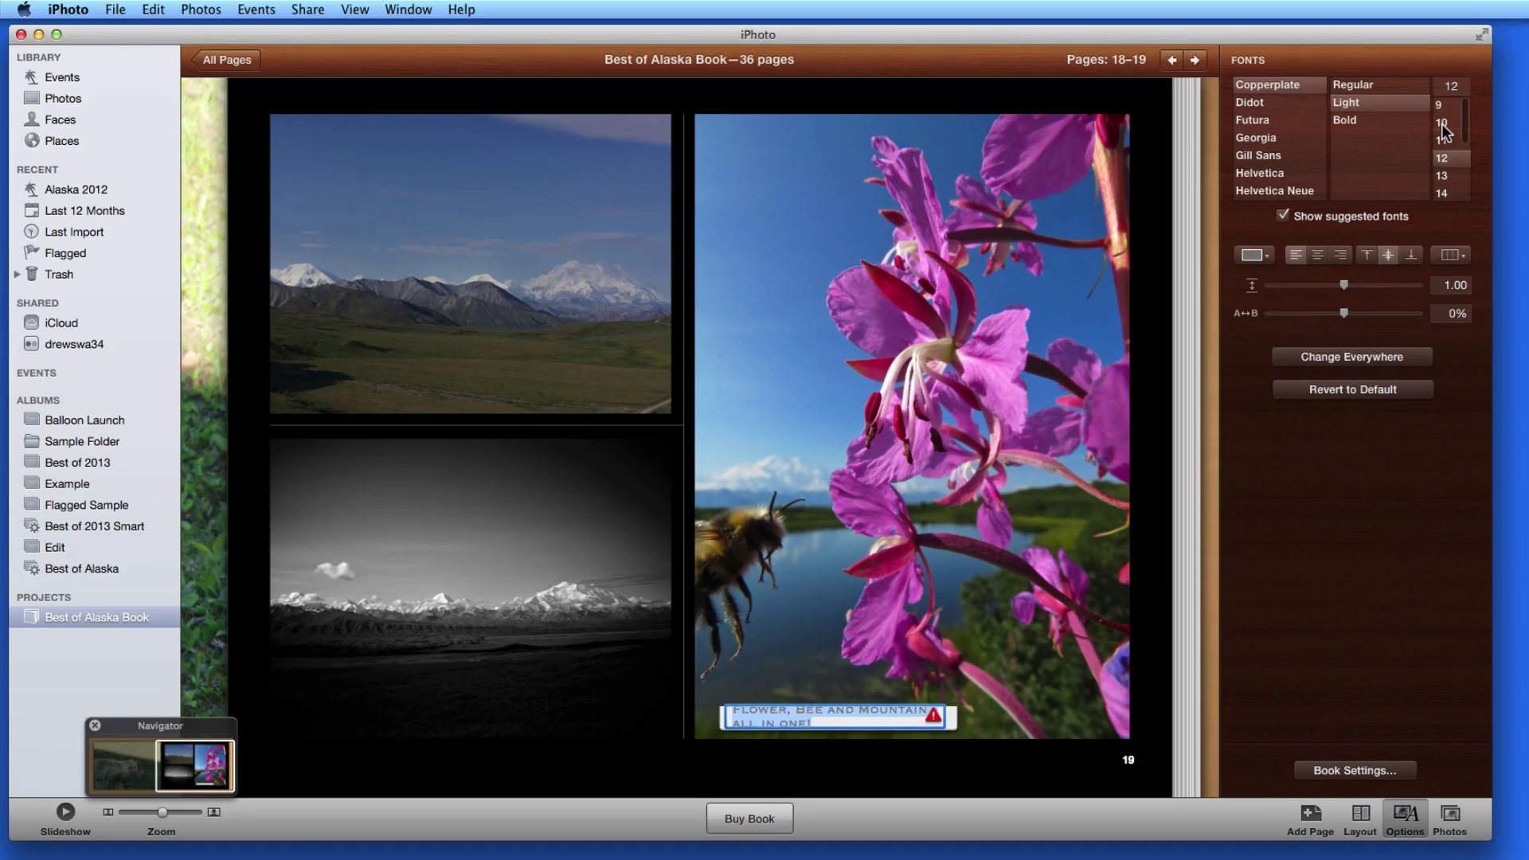
{"action": "left_click", "coordinate": [1444, 125]}
{"action": "left_click", "coordinate": [1441, 104]}
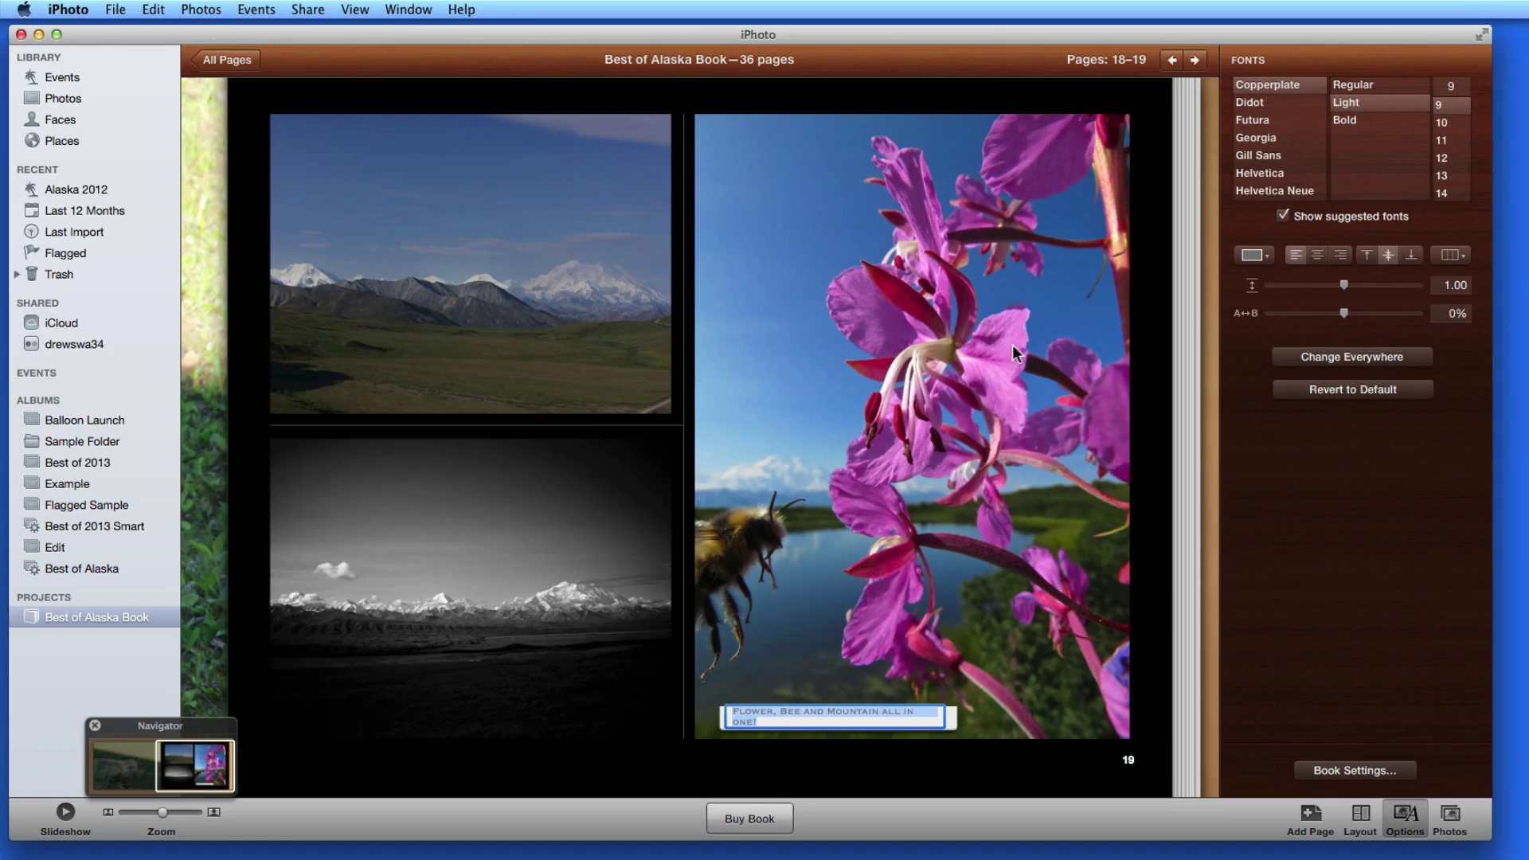
{"action": "left_click", "coordinate": [925, 609]}
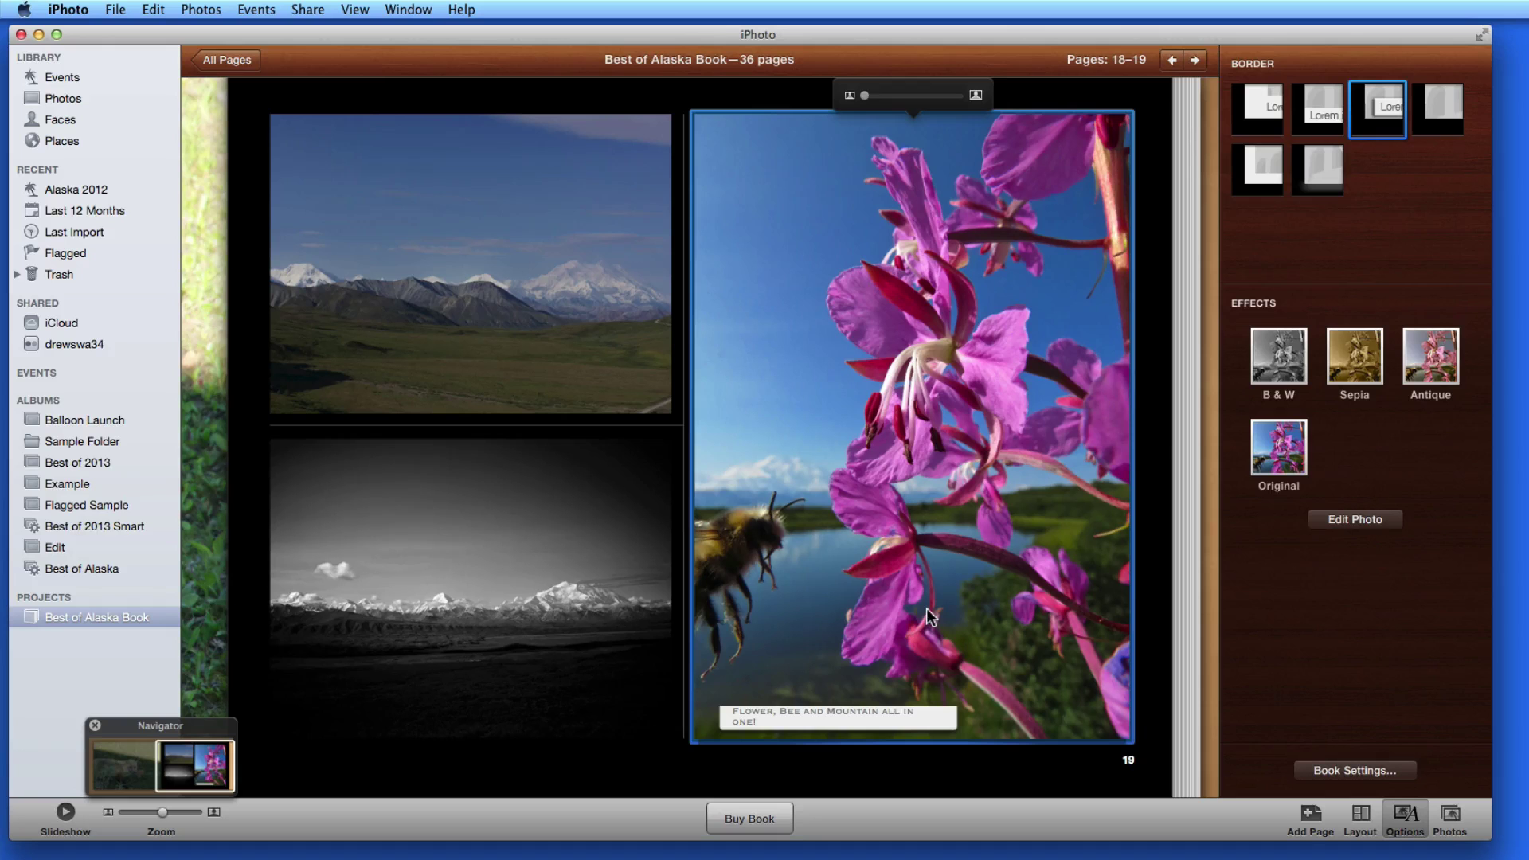
Step: Return the flower photo to the border with the caption strip, and try the Sepia and Antique effects before restoring the original colours
{"action": "left_click", "coordinate": [1328, 100]}
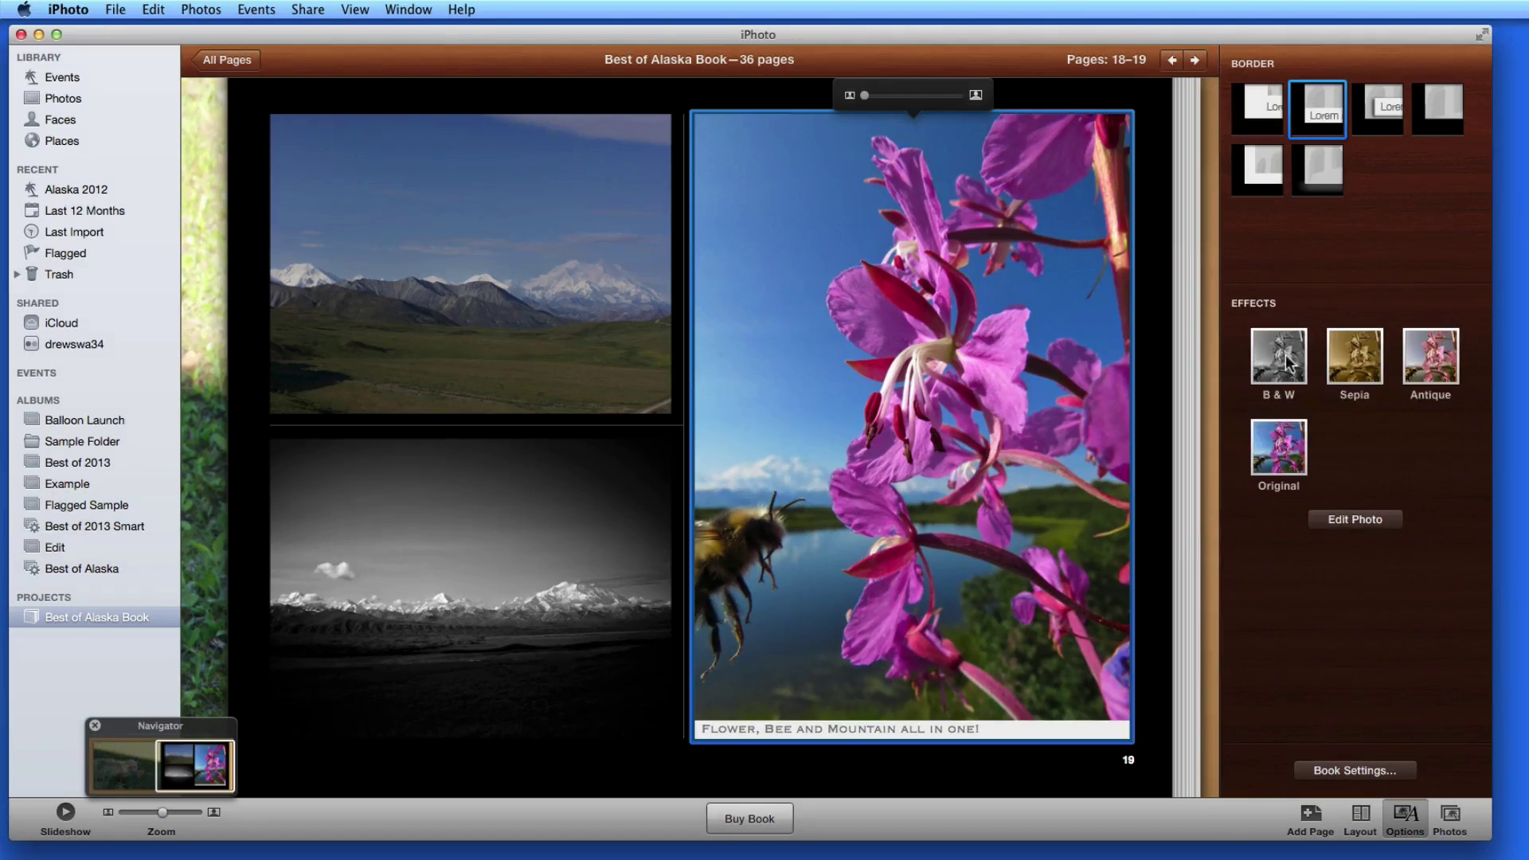
{"action": "left_click", "coordinate": [1365, 366]}
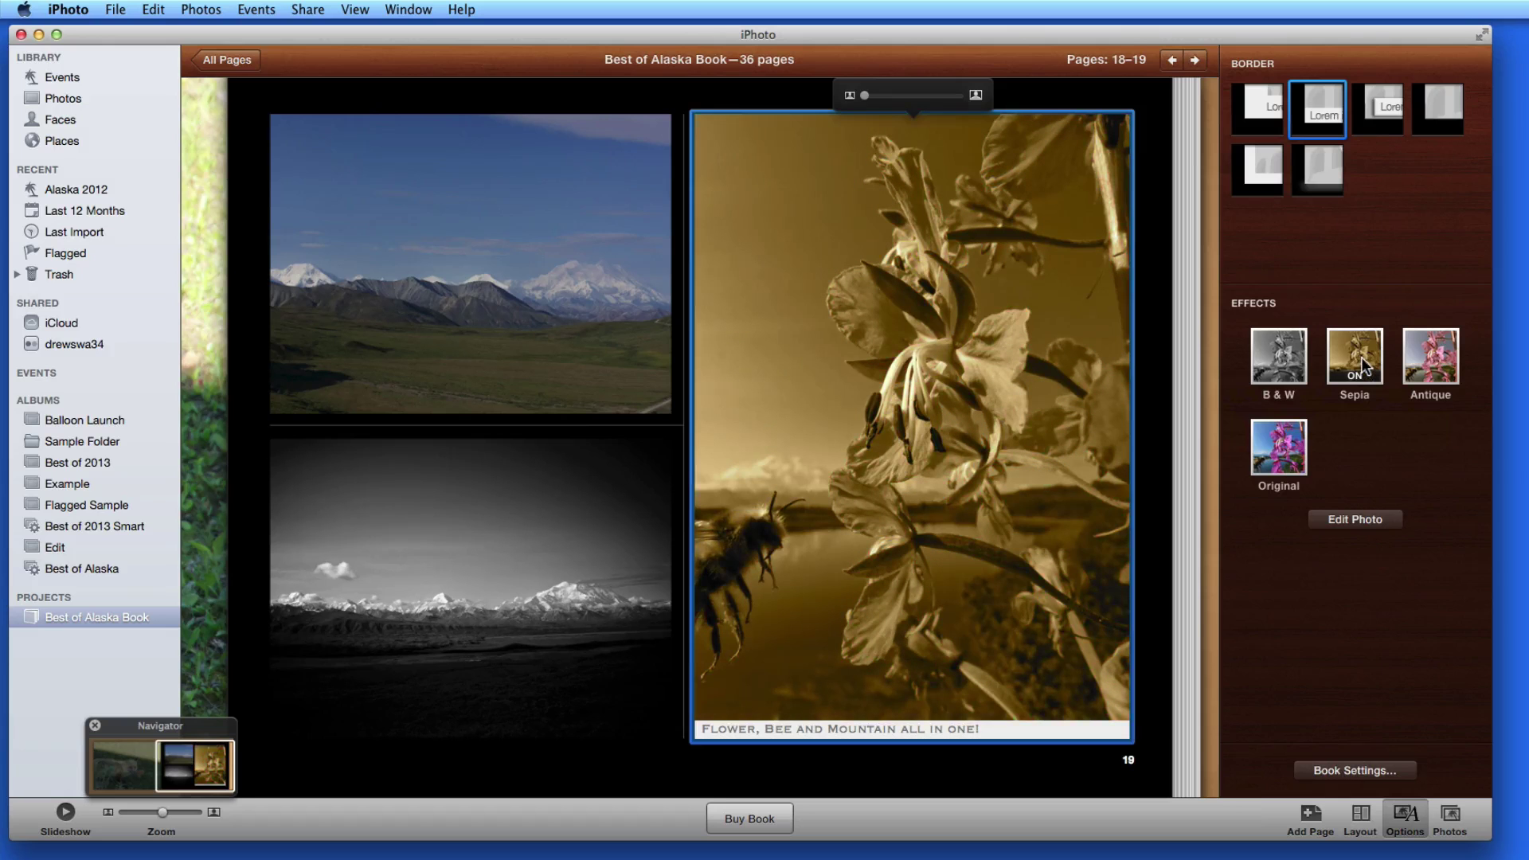
{"action": "left_click", "coordinate": [1430, 362]}
{"action": "left_click", "coordinate": [1268, 449]}
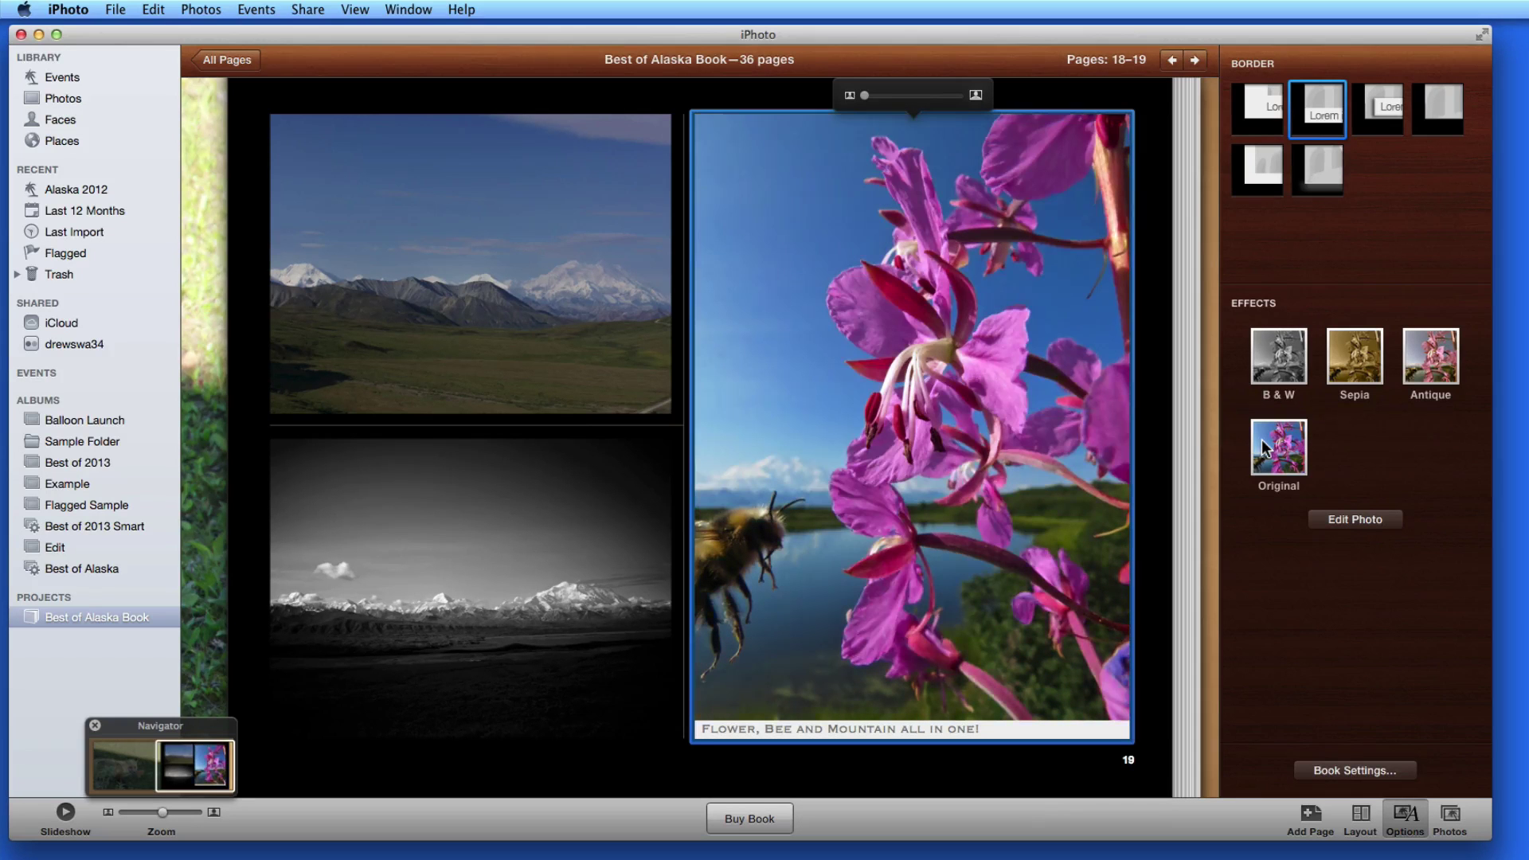
Step: Edit the flower photo with Saturation 55, Highlights 27, Shadows 30 and Definition 11, and return to its page in the book
{"action": "left_click", "coordinate": [1364, 521]}
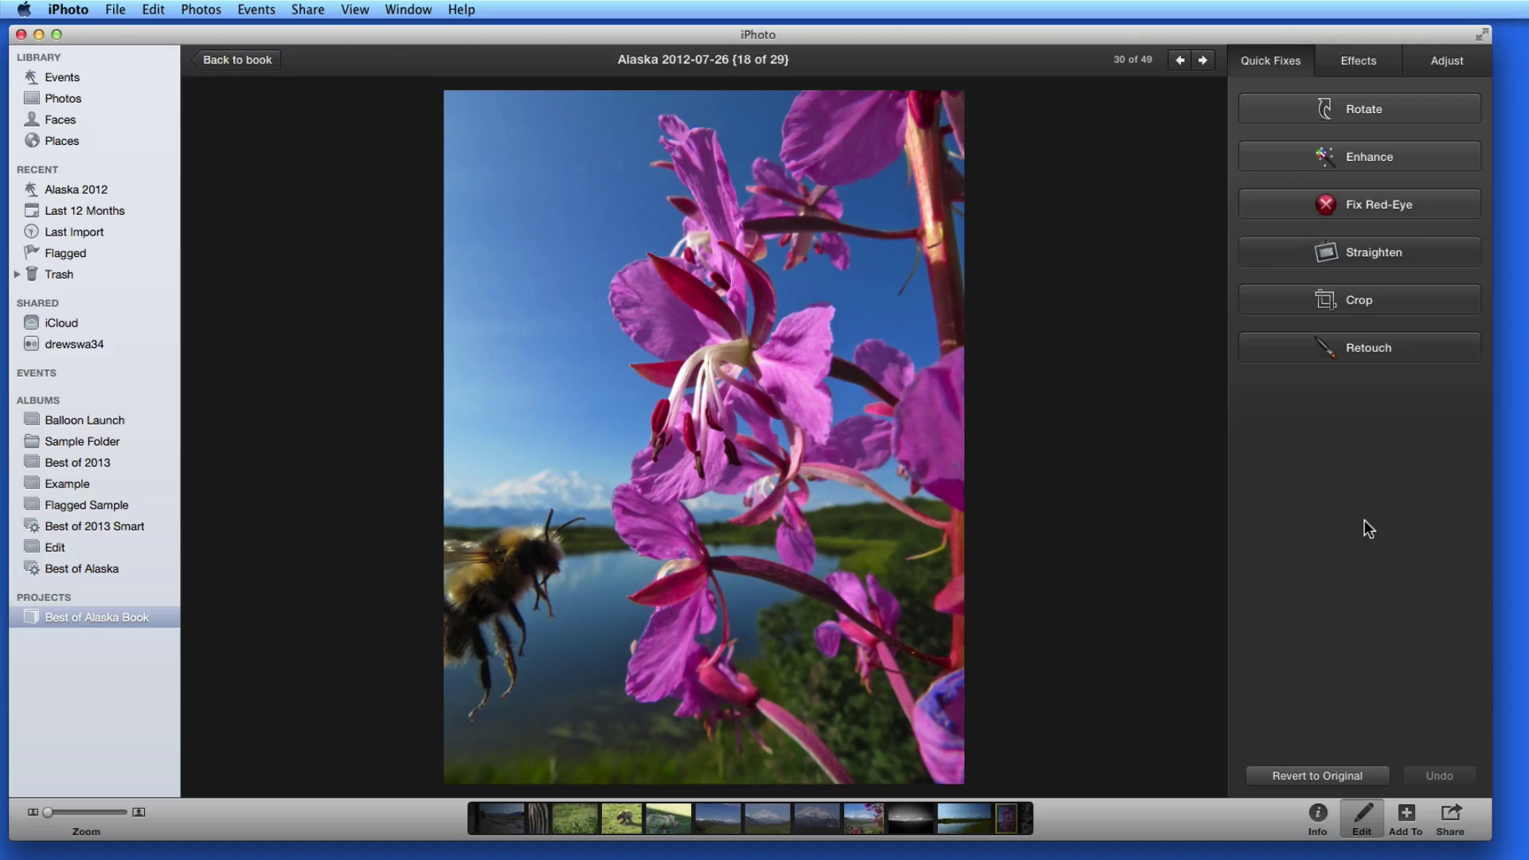
{"action": "left_click", "coordinate": [1438, 65]}
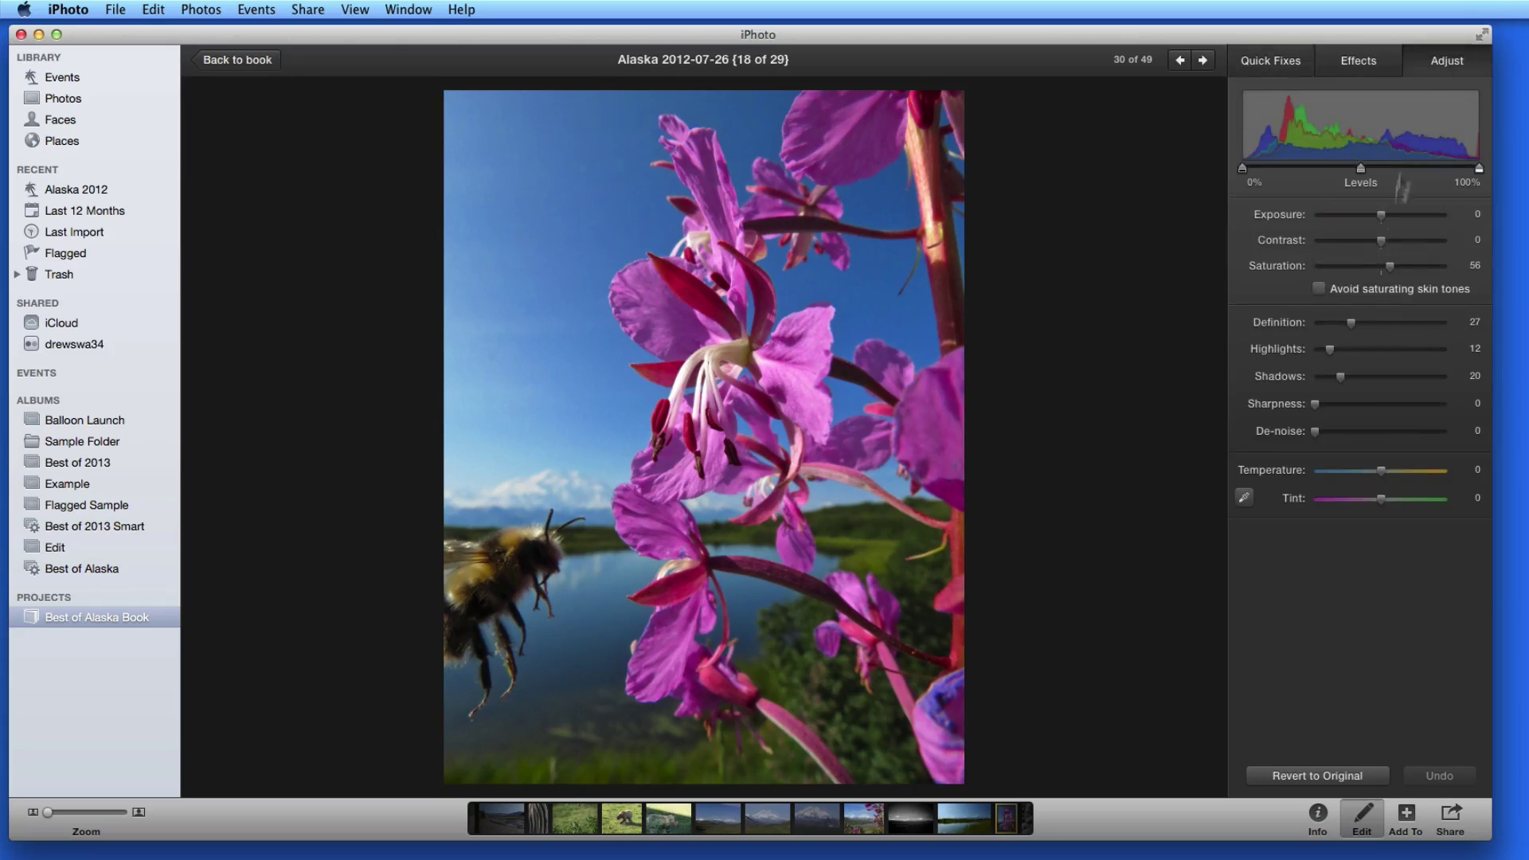
{"action": "left_click_drag", "start_coordinate": [1387, 266], "coordinate": [1384, 272]}
{"action": "left_click_drag", "start_coordinate": [1329, 347], "coordinate": [1354, 385]}
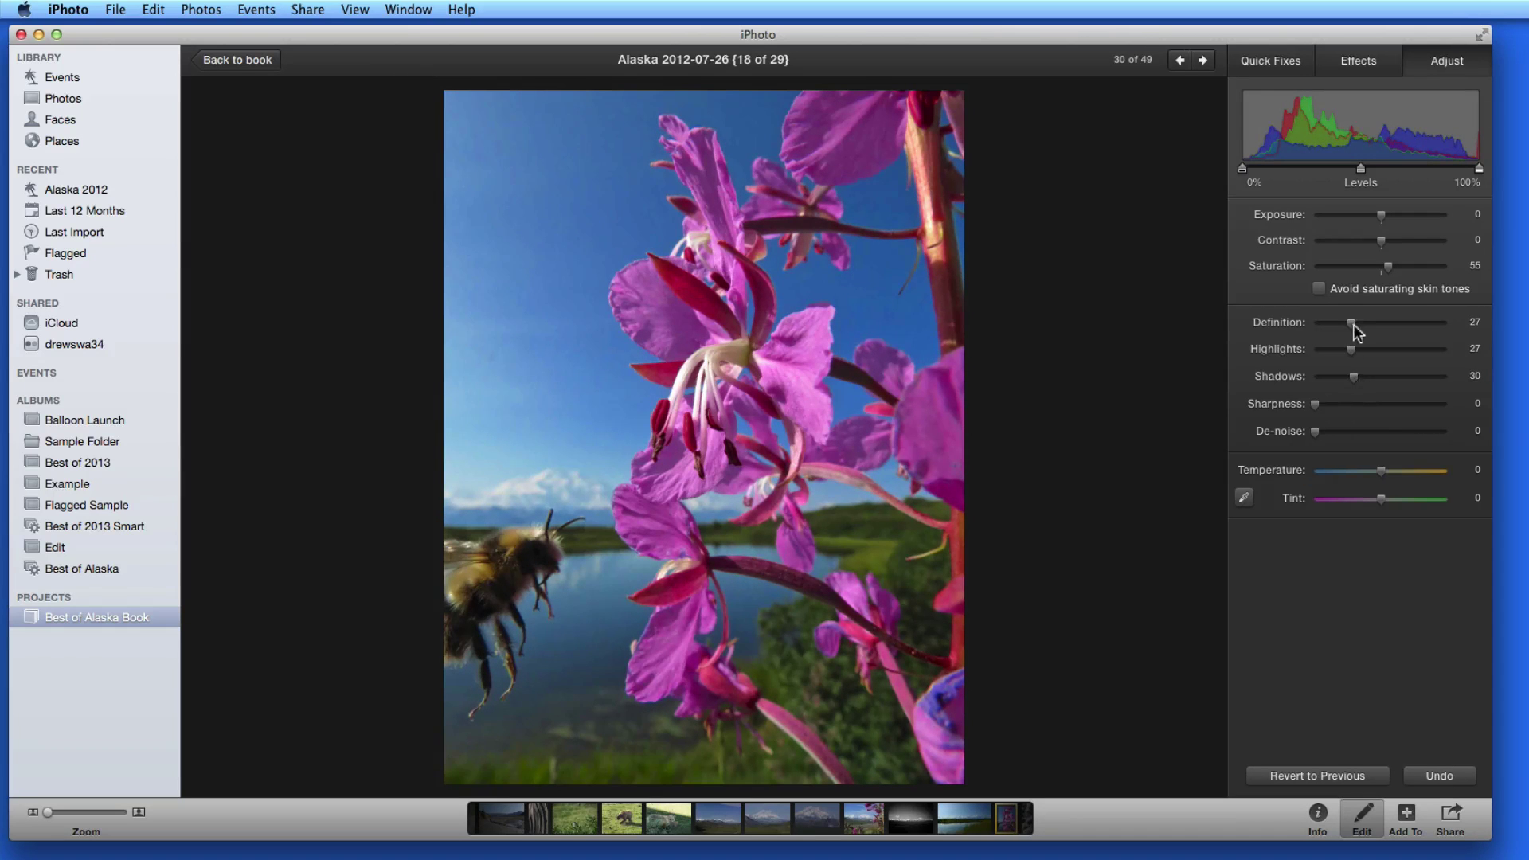
{"action": "left_click_drag", "start_coordinate": [1351, 323], "coordinate": [1328, 322]}
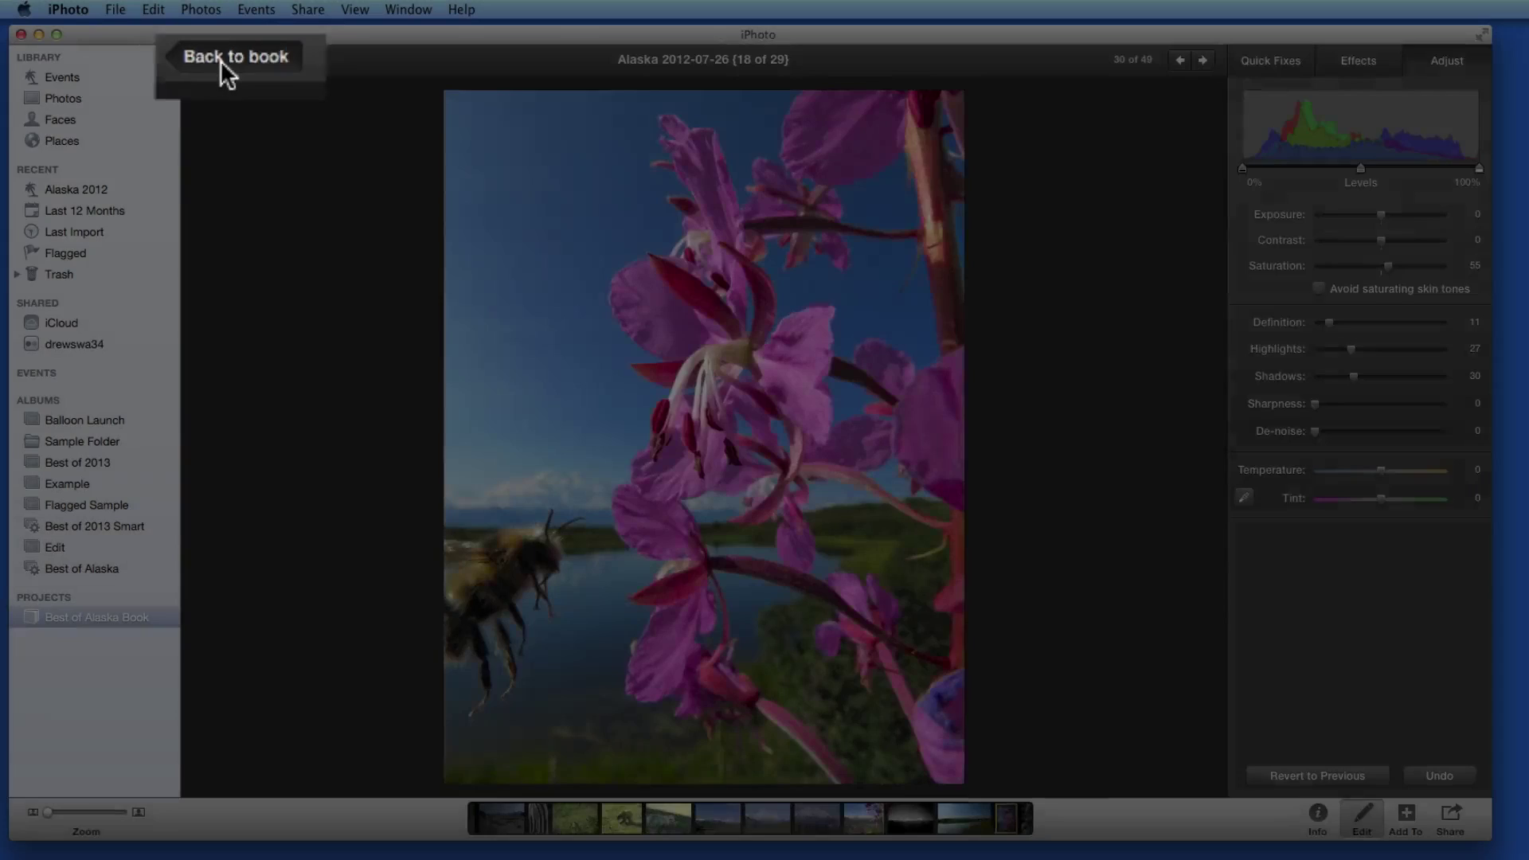
{"action": "left_click", "coordinate": [220, 60]}
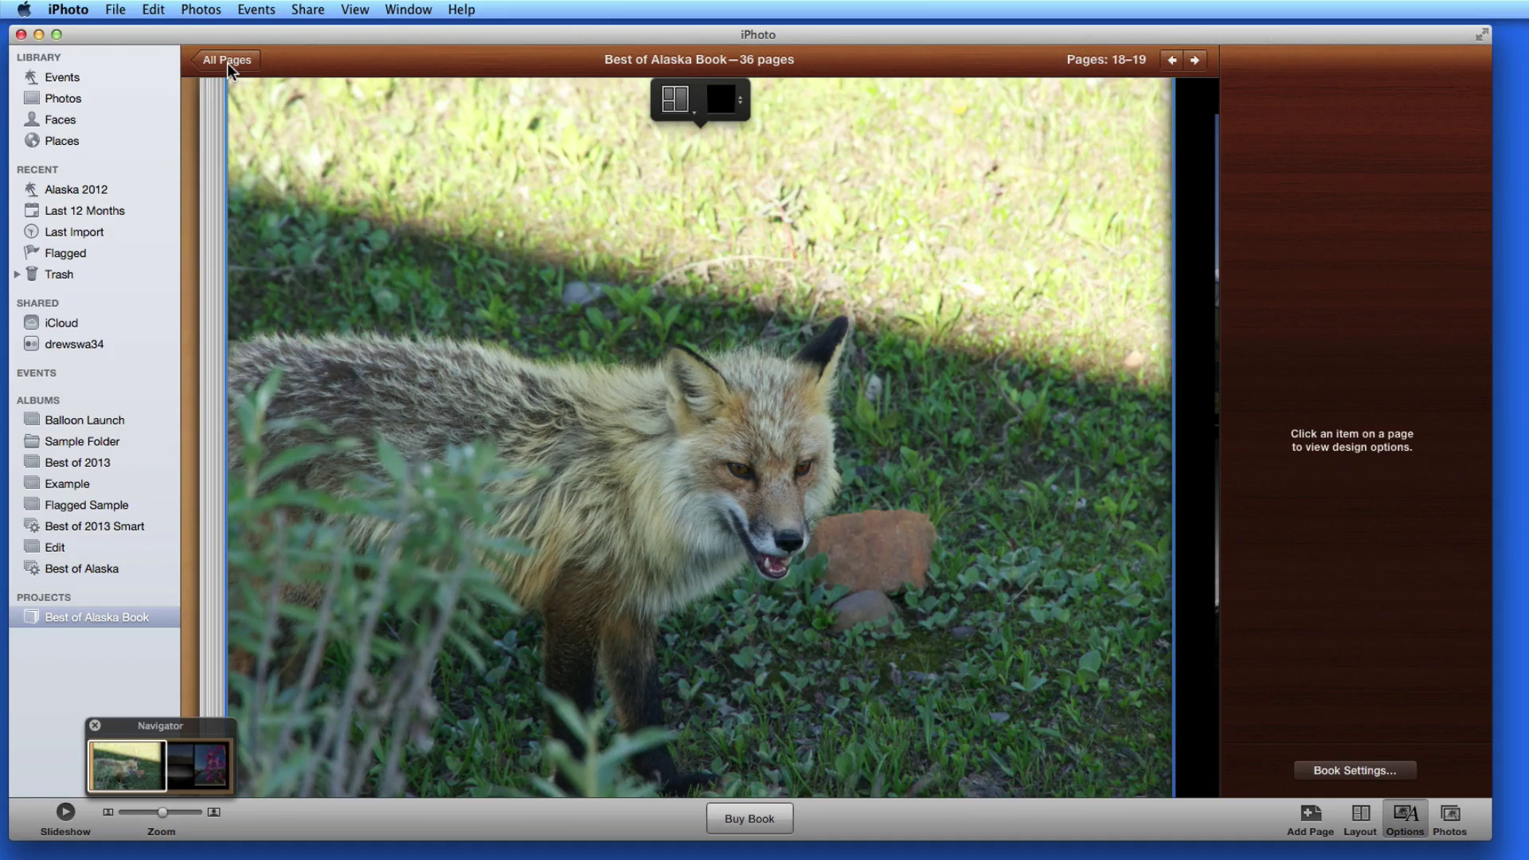
{"action": "scroll", "coordinate": [838, 426], "scroll_direction": "right", "scroll_amount": 10}
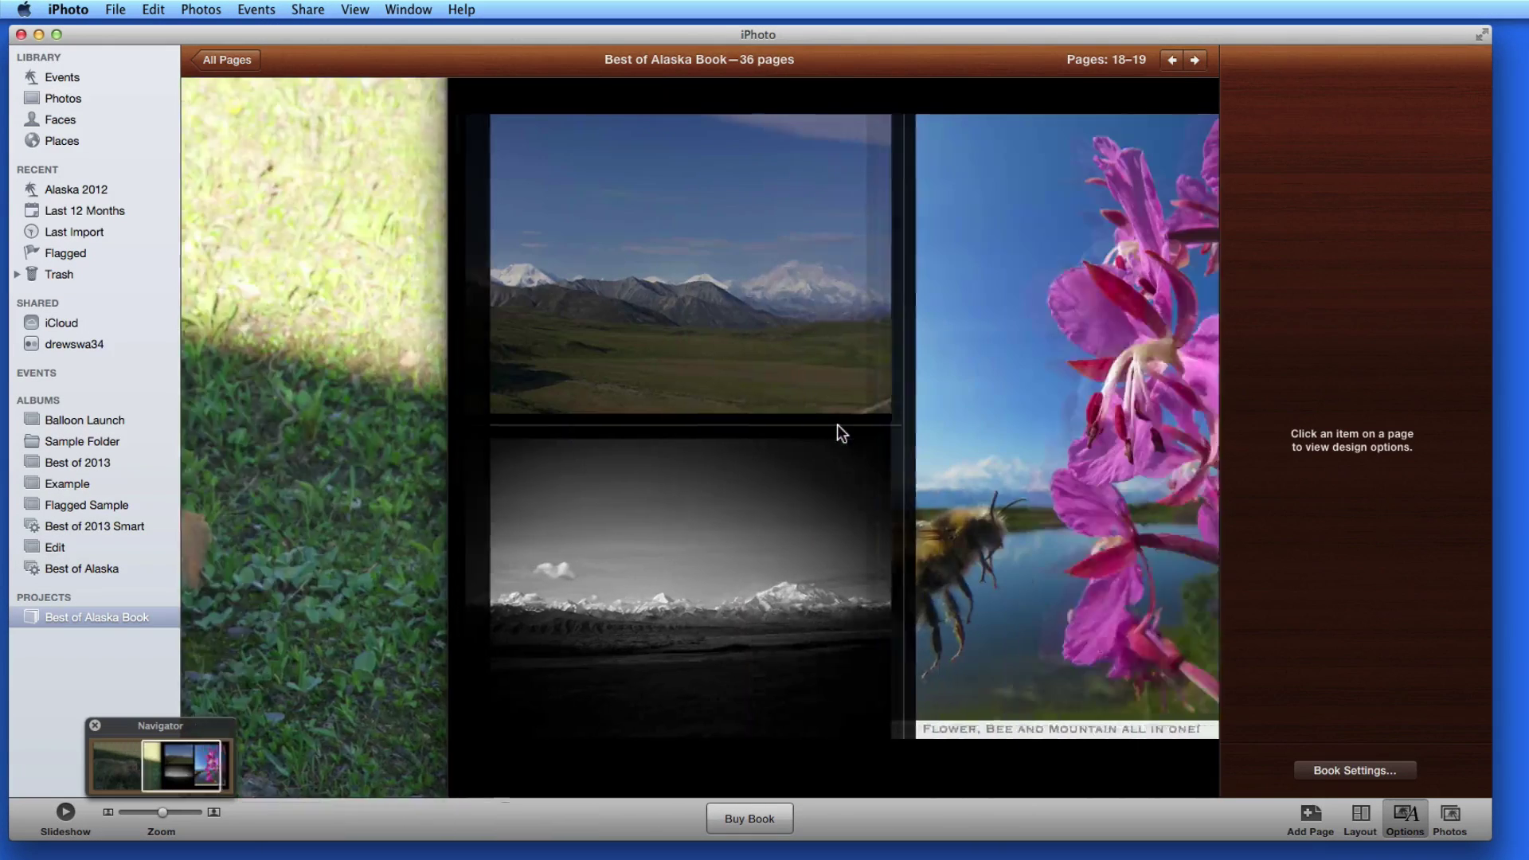
{"action": "scroll", "coordinate": [841, 434], "scroll_direction": "right", "scroll_amount": 3}
{"action": "left_click", "coordinate": [838, 432]}
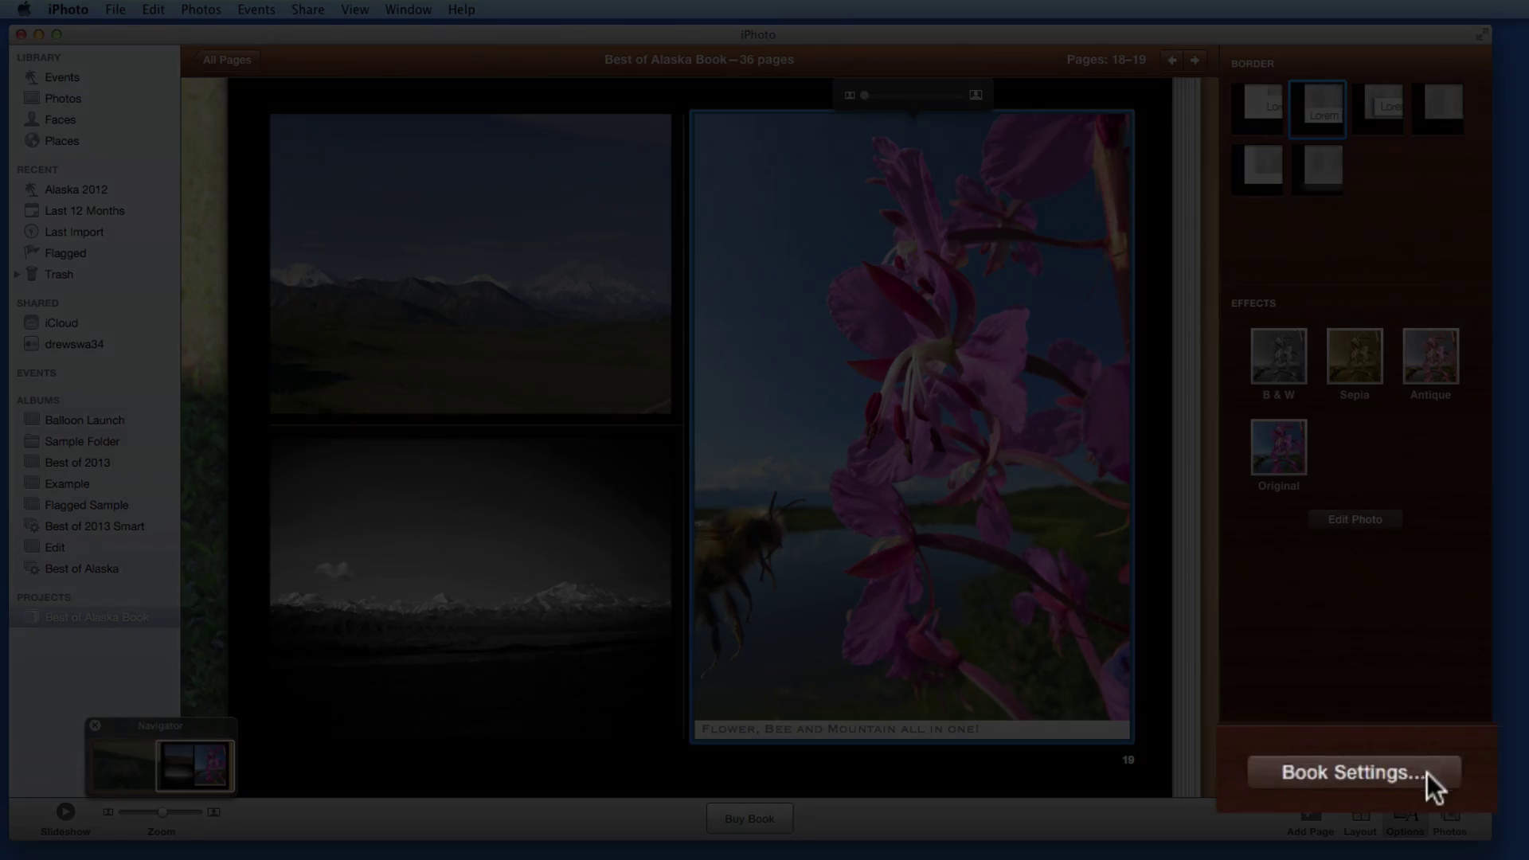
Step: Set the font of the book's page numbers to Copperplate, keeping the Apple logo at the end of the book
{"action": "left_click", "coordinate": [1433, 785]}
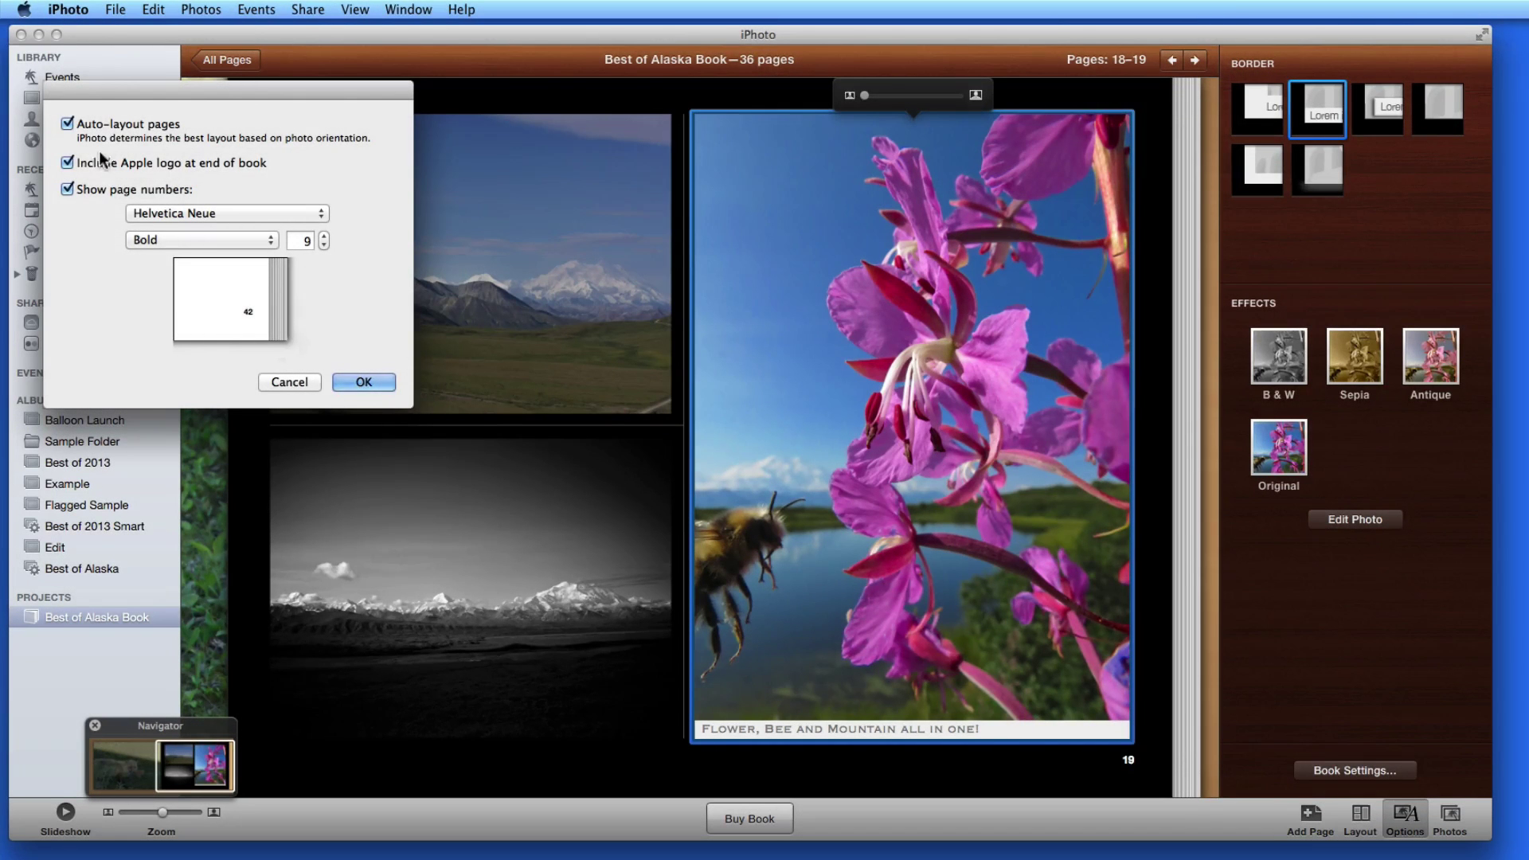
{"action": "left_click", "coordinate": [67, 164]}
{"action": "left_click", "coordinate": [67, 164]}
{"action": "left_click", "coordinate": [180, 212]}
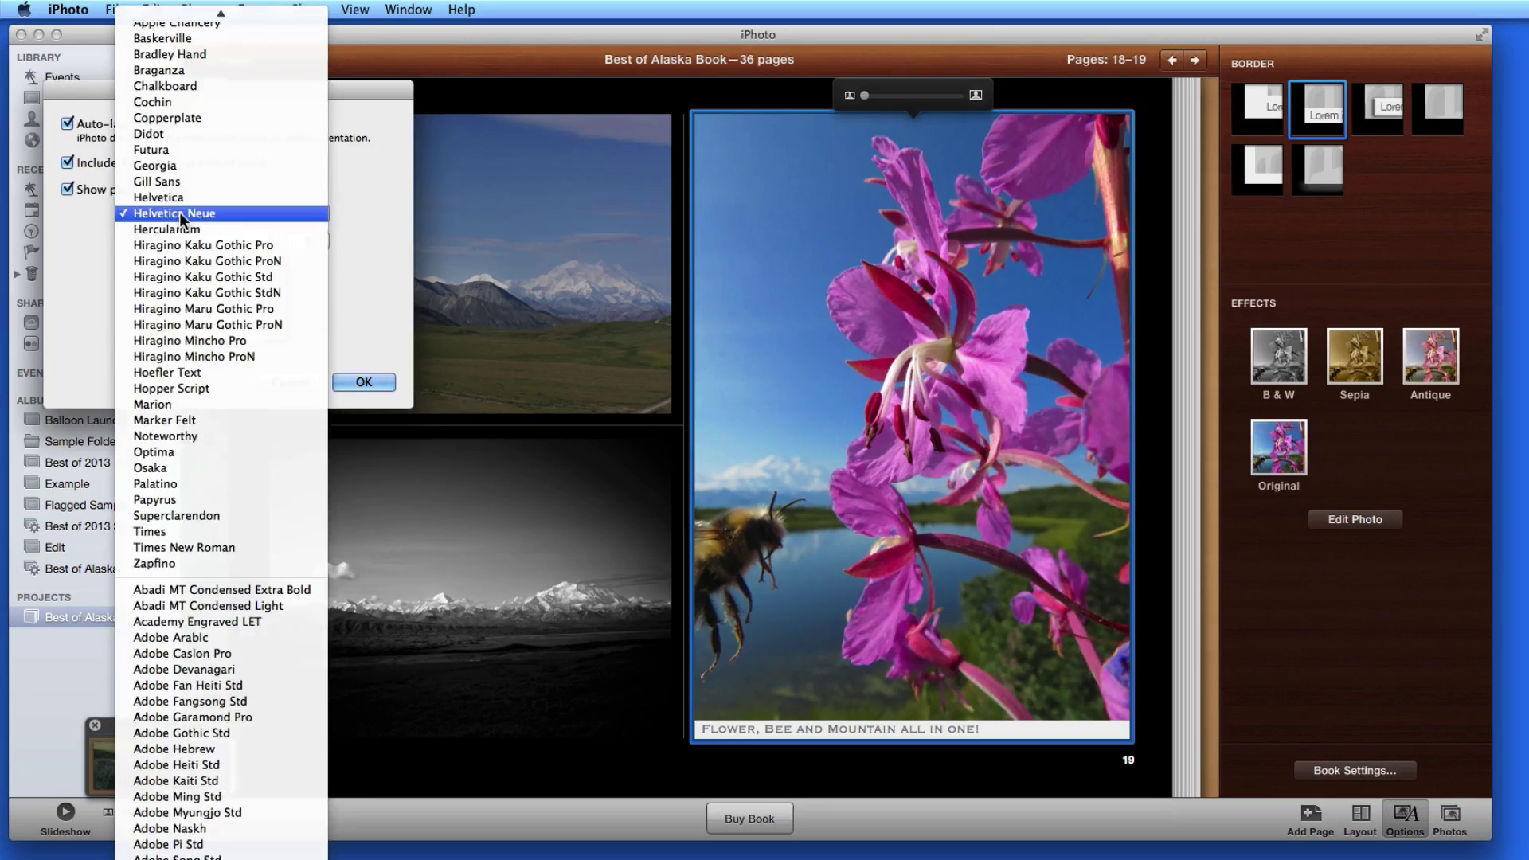
{"action": "left_click", "coordinate": [176, 118]}
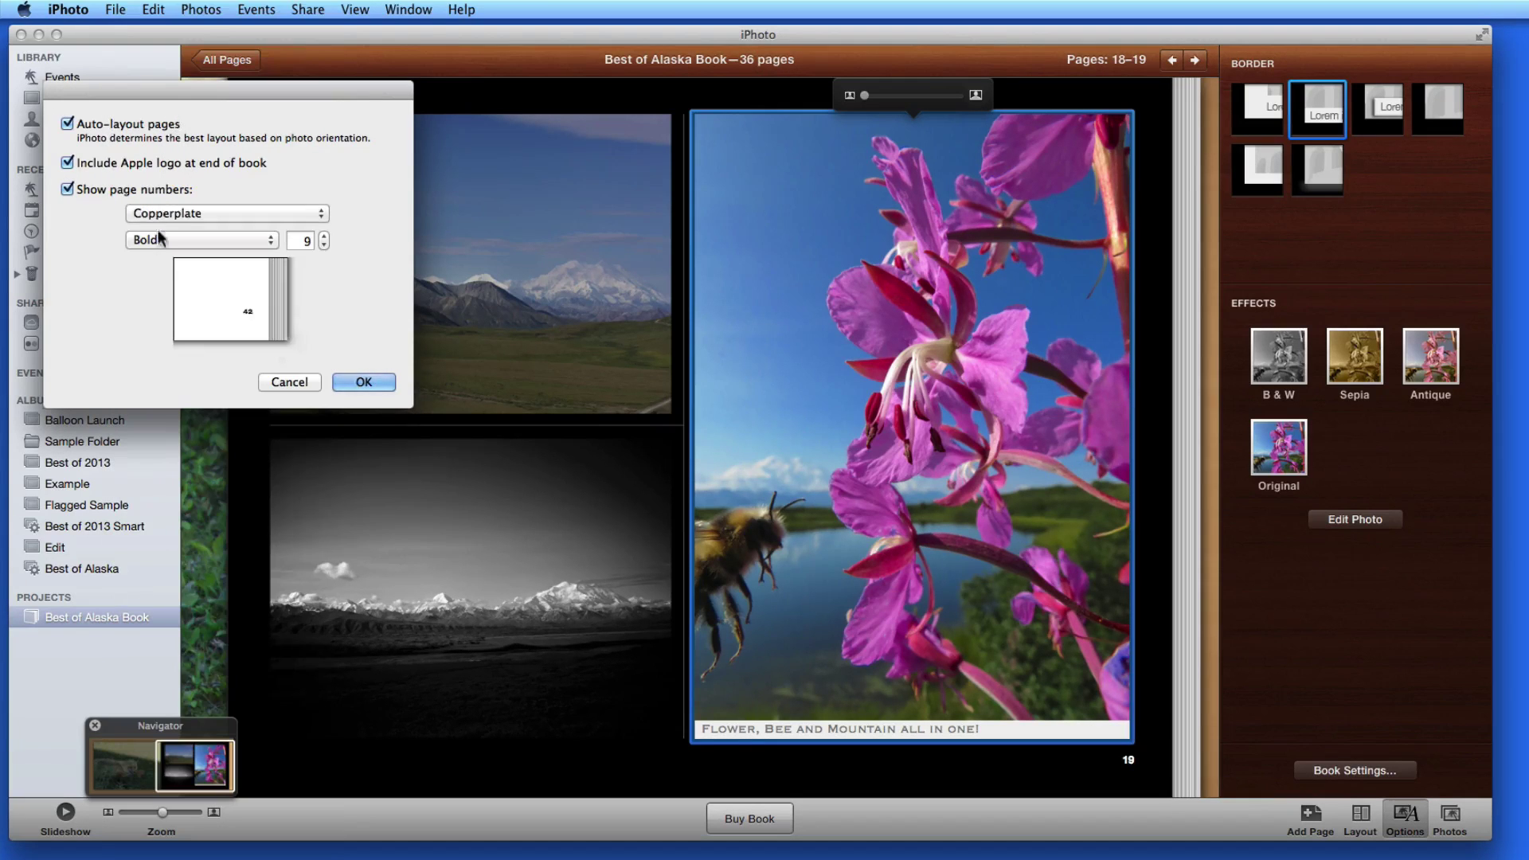
{"action": "left_click", "coordinate": [355, 375]}
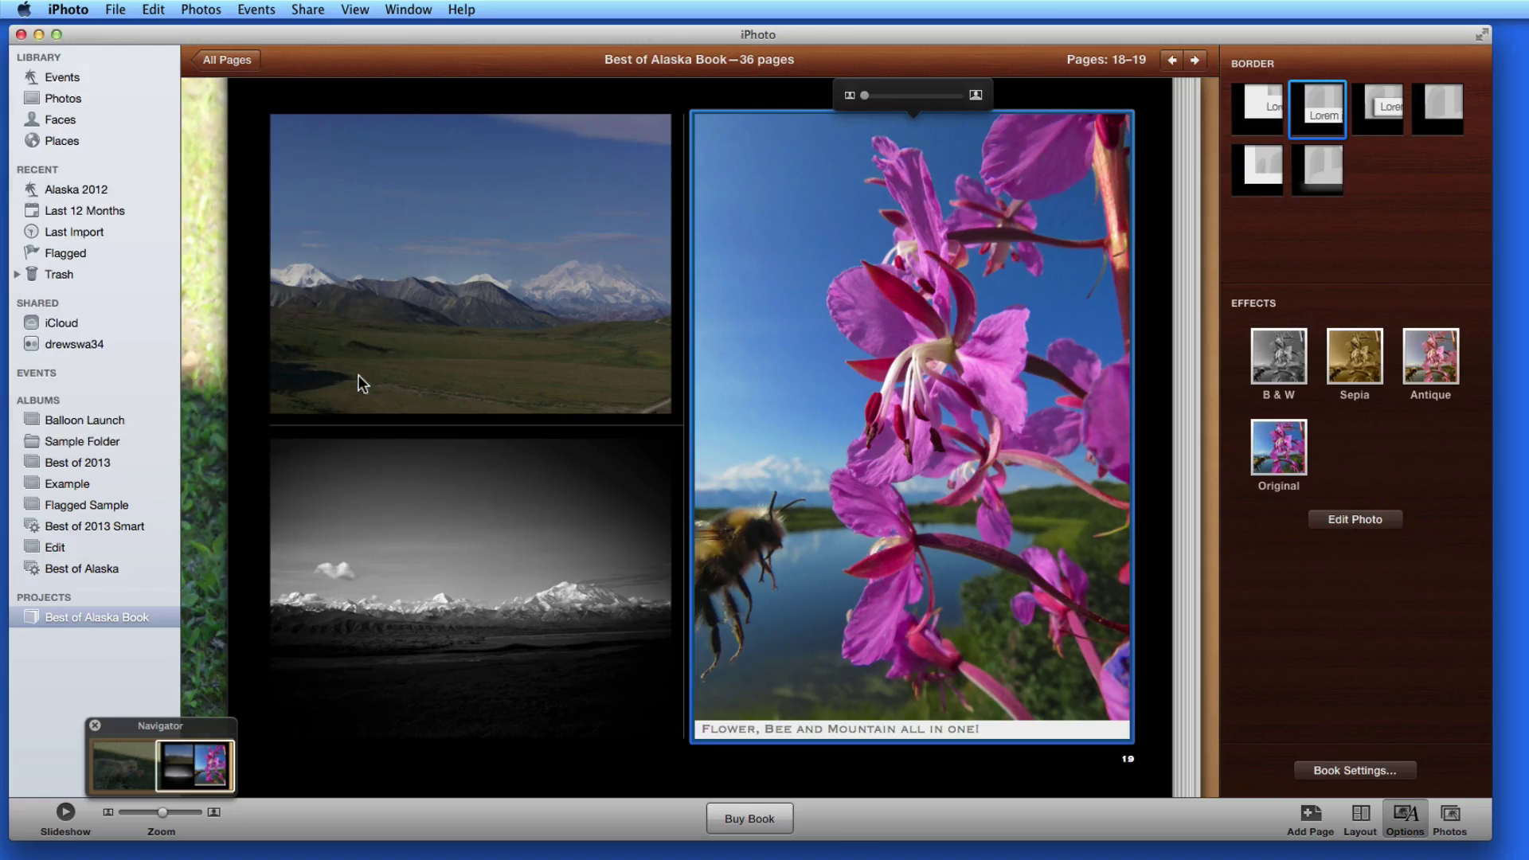
Step: Inspect the page number beneath the flower photo and return to the overview of all pages
{"action": "left_click", "coordinate": [1127, 777]}
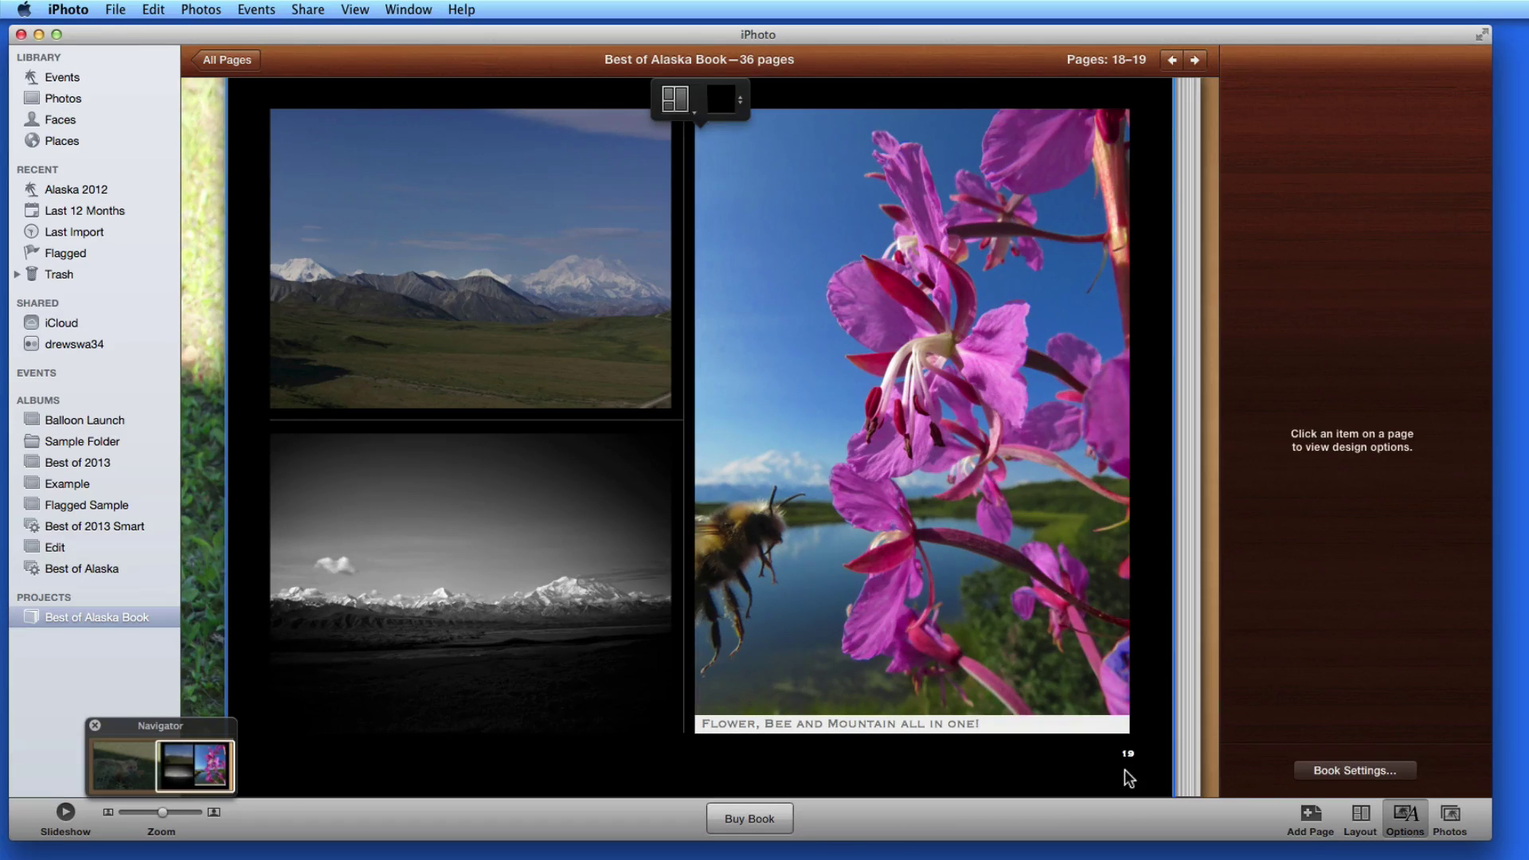
{"action": "left_click", "coordinate": [982, 524]}
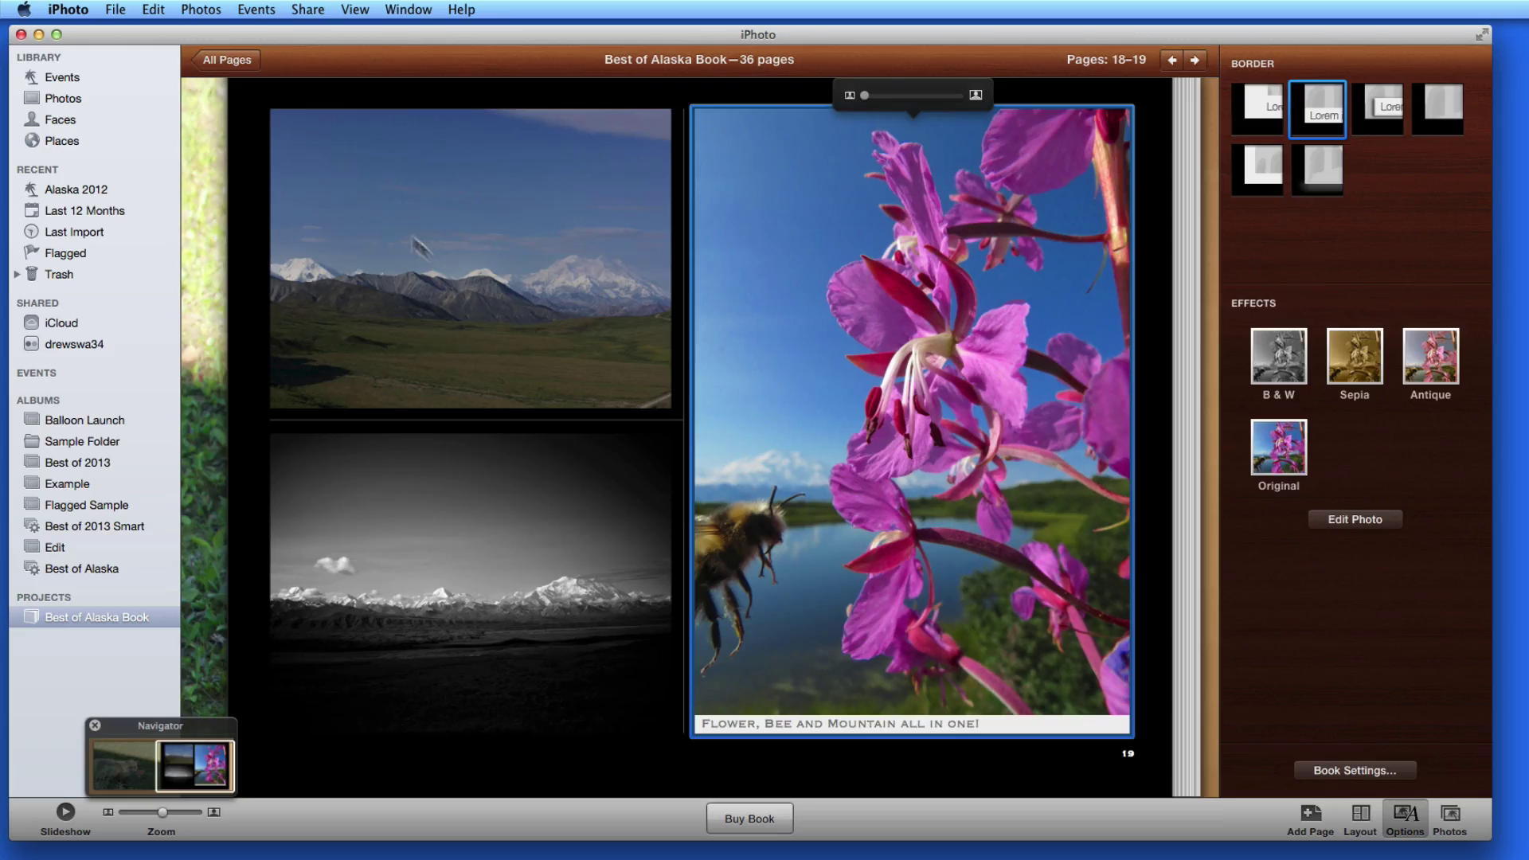
{"action": "left_click", "coordinate": [226, 62]}
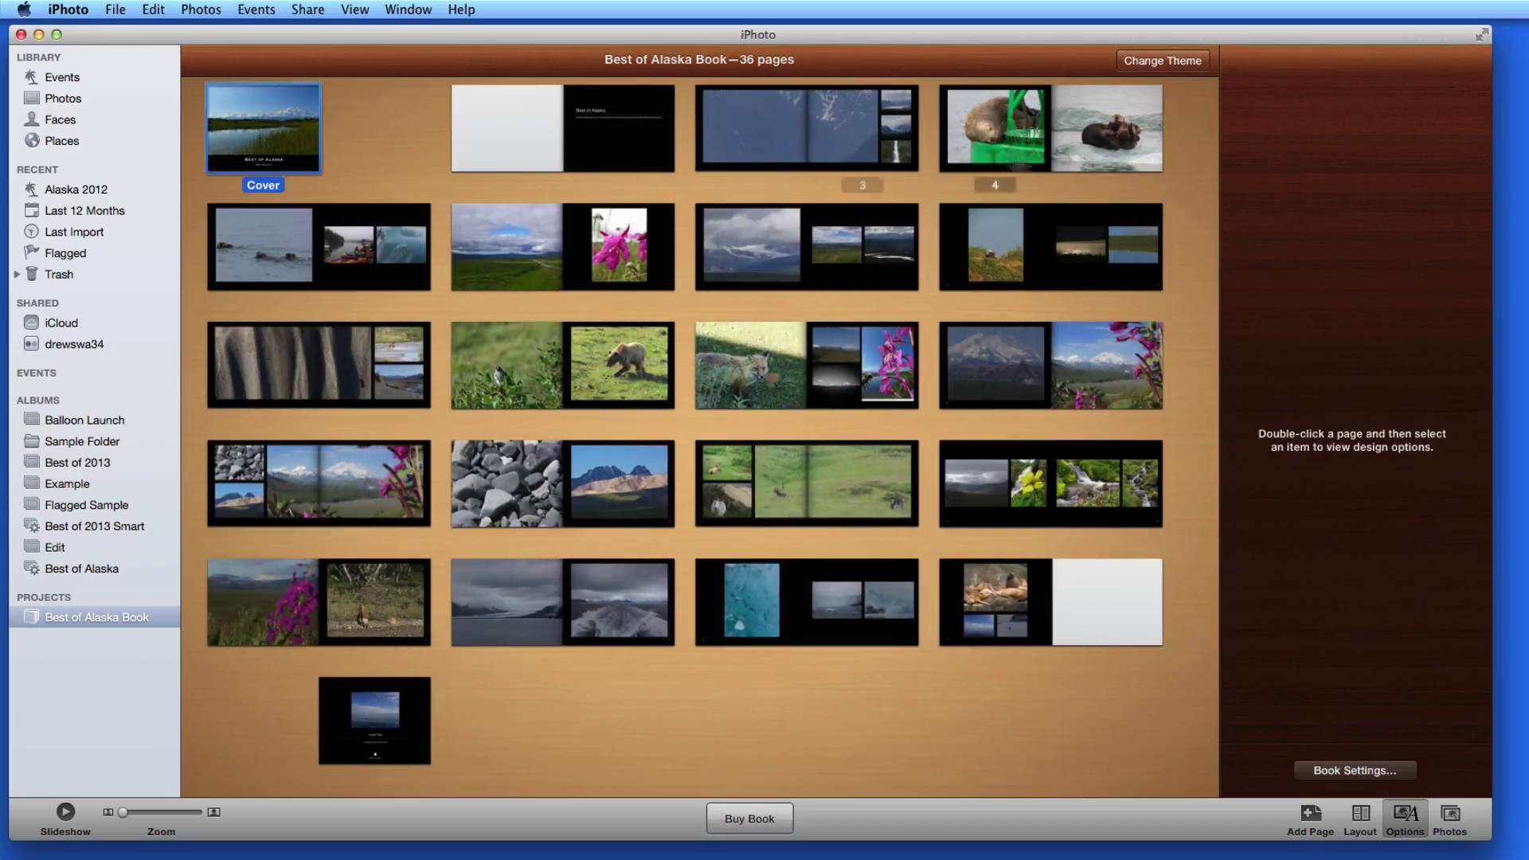
{"action": "scroll", "coordinate": [664, 495], "scroll_direction": "down", "scroll_amount": 1}
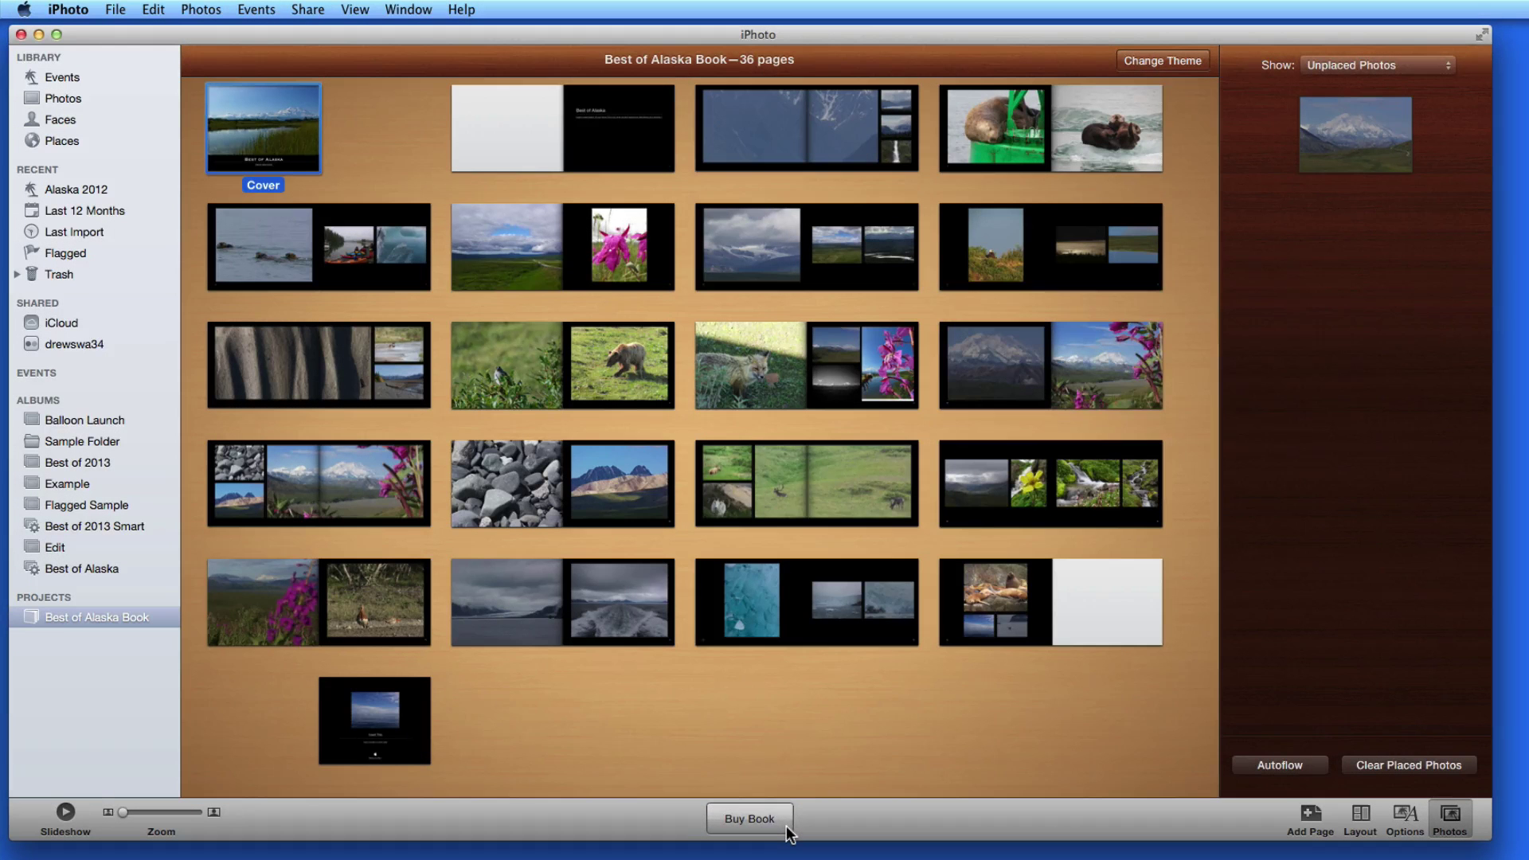
Step: Start ordering the book despite its unedited default text, try a quantity of 2, and cancel the order
{"action": "left_click", "coordinate": [785, 828]}
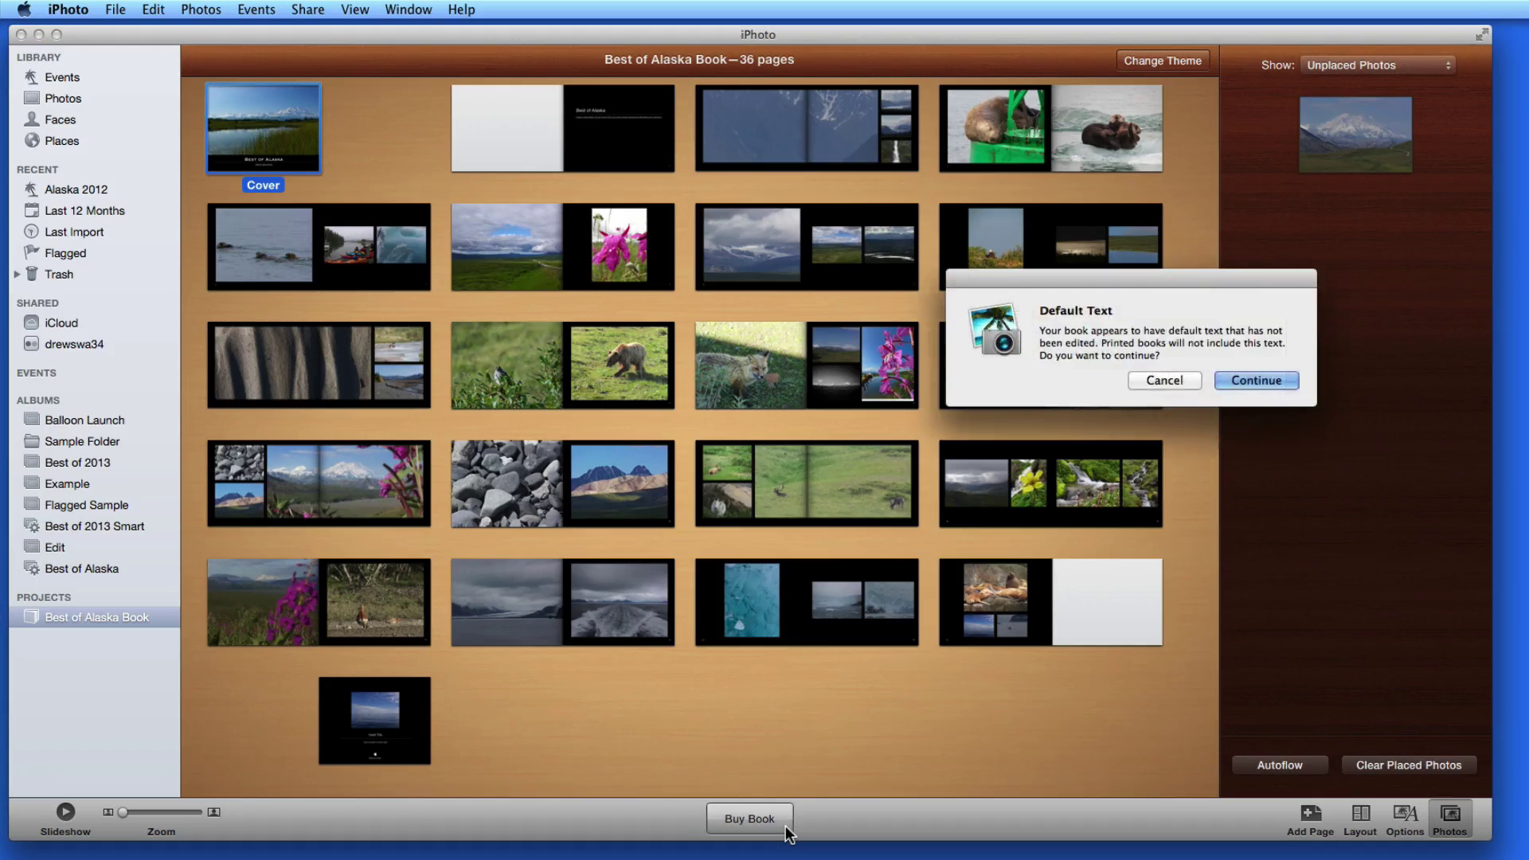
{"action": "left_click", "coordinate": [1264, 382]}
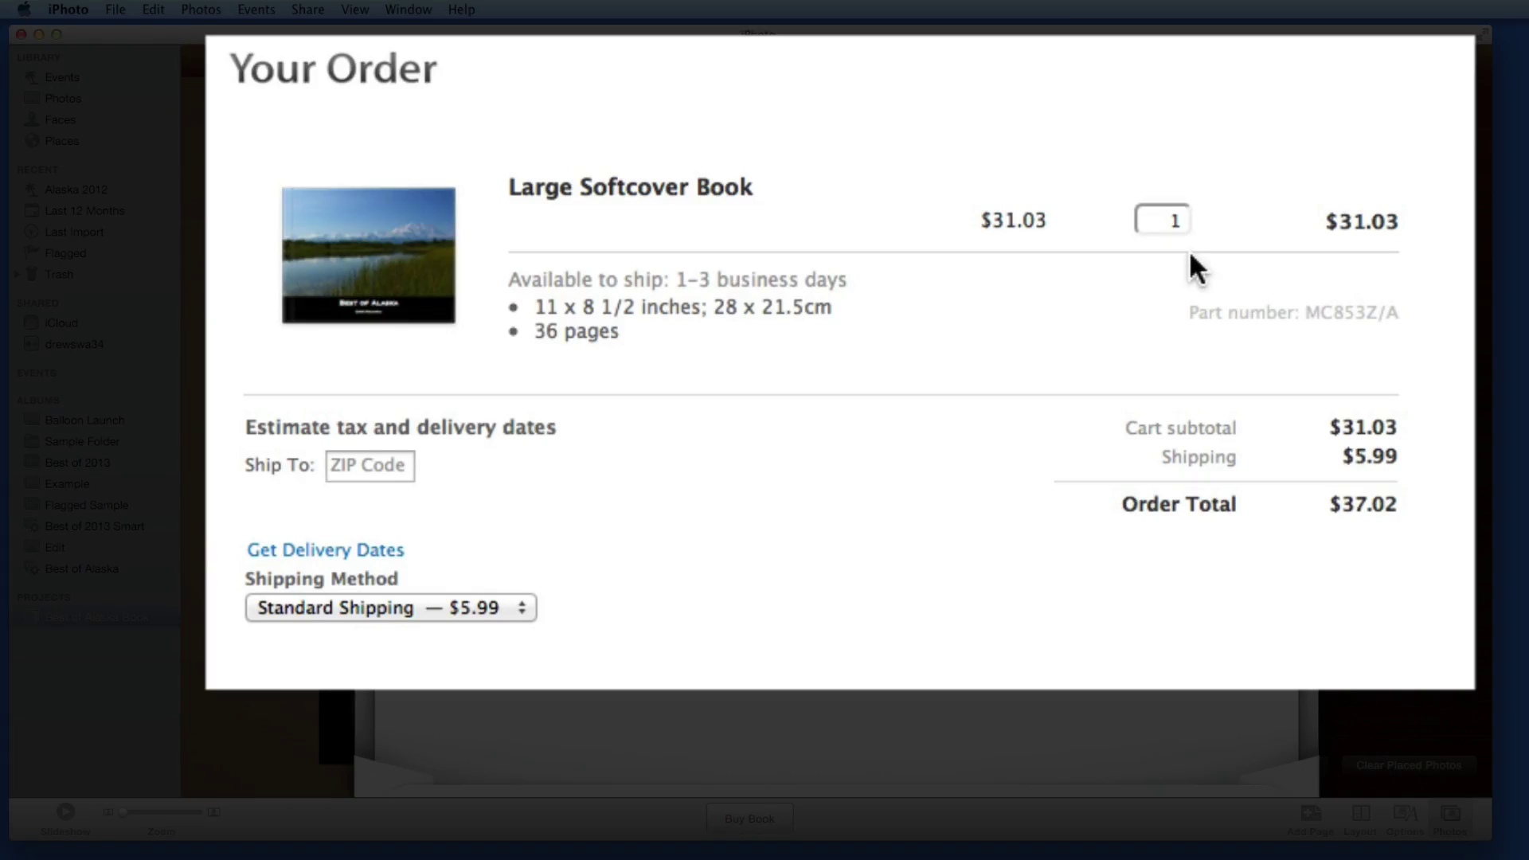
{"action": "double_click", "coordinate": [1155, 221]}
{"action": "type", "text": "2"}
{"action": "key", "text": "Return"}
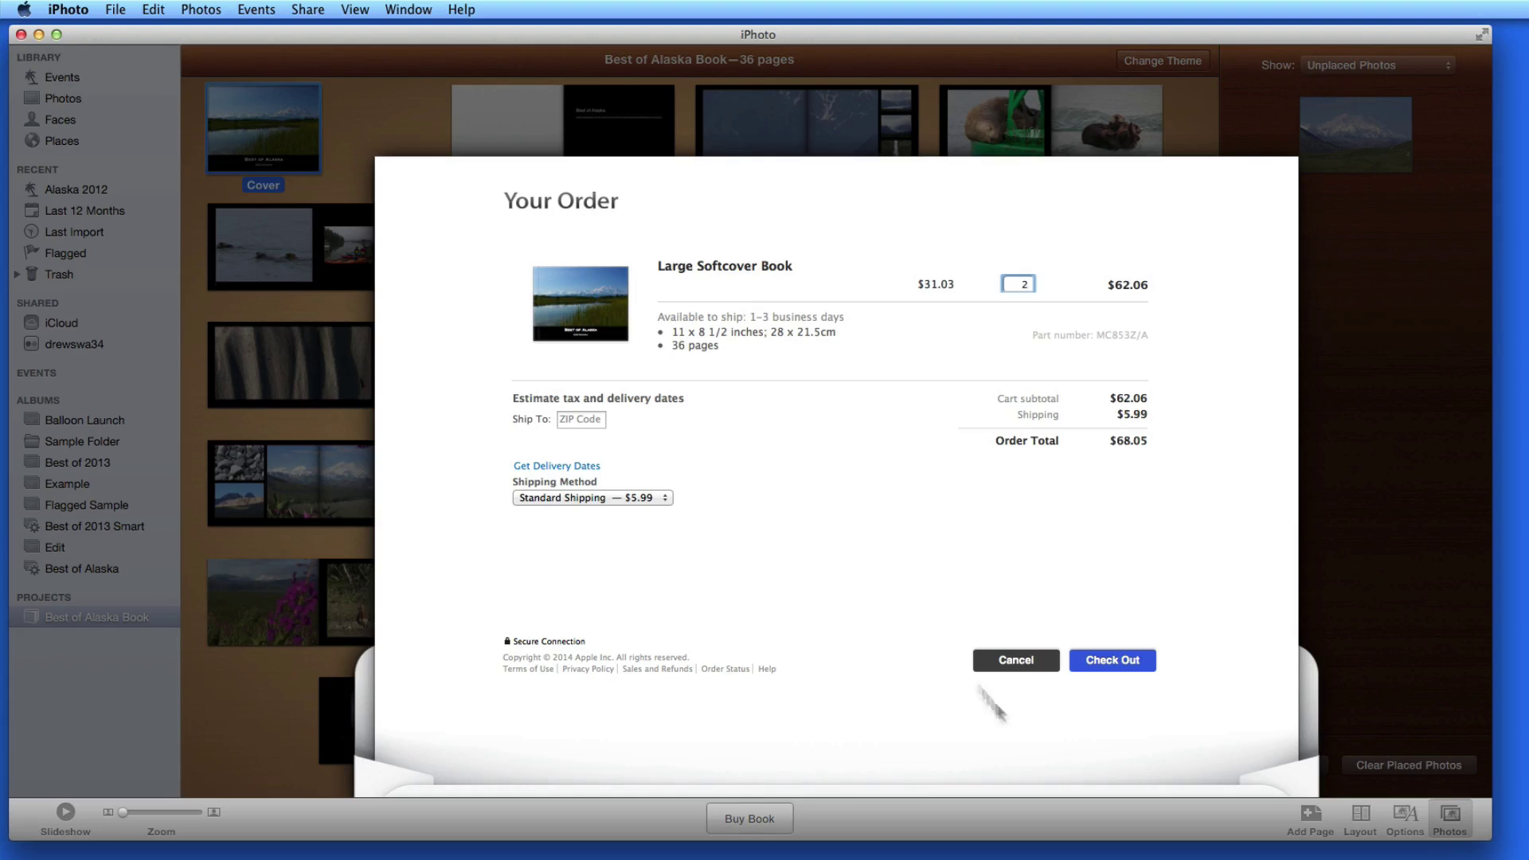
{"action": "left_click", "coordinate": [1016, 662]}
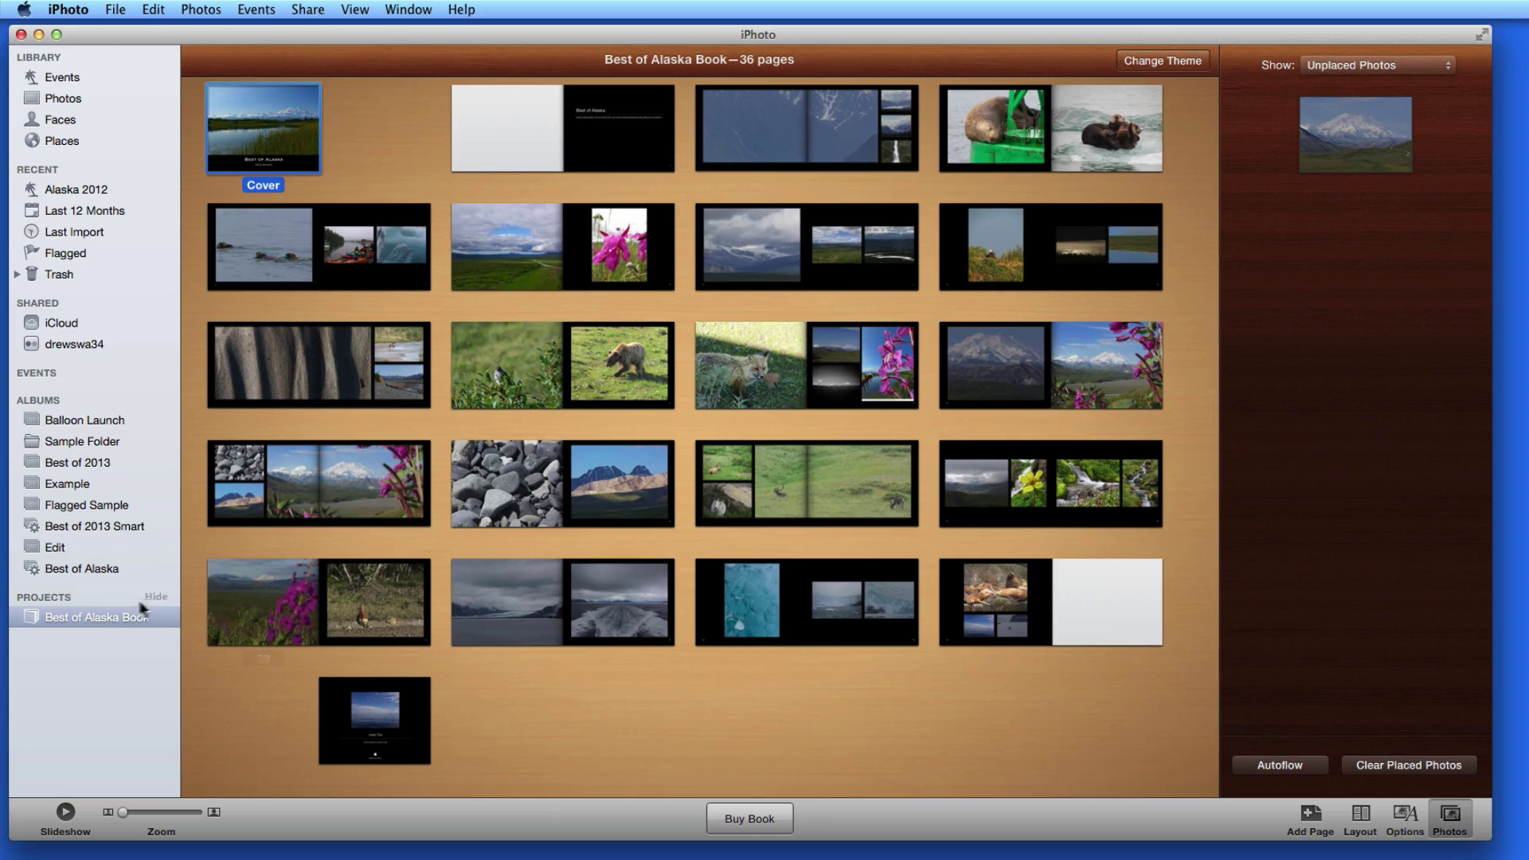
Step: Duplicate the Best of Alaska Book project and select the copy
{"action": "right_click", "coordinate": [76, 616]}
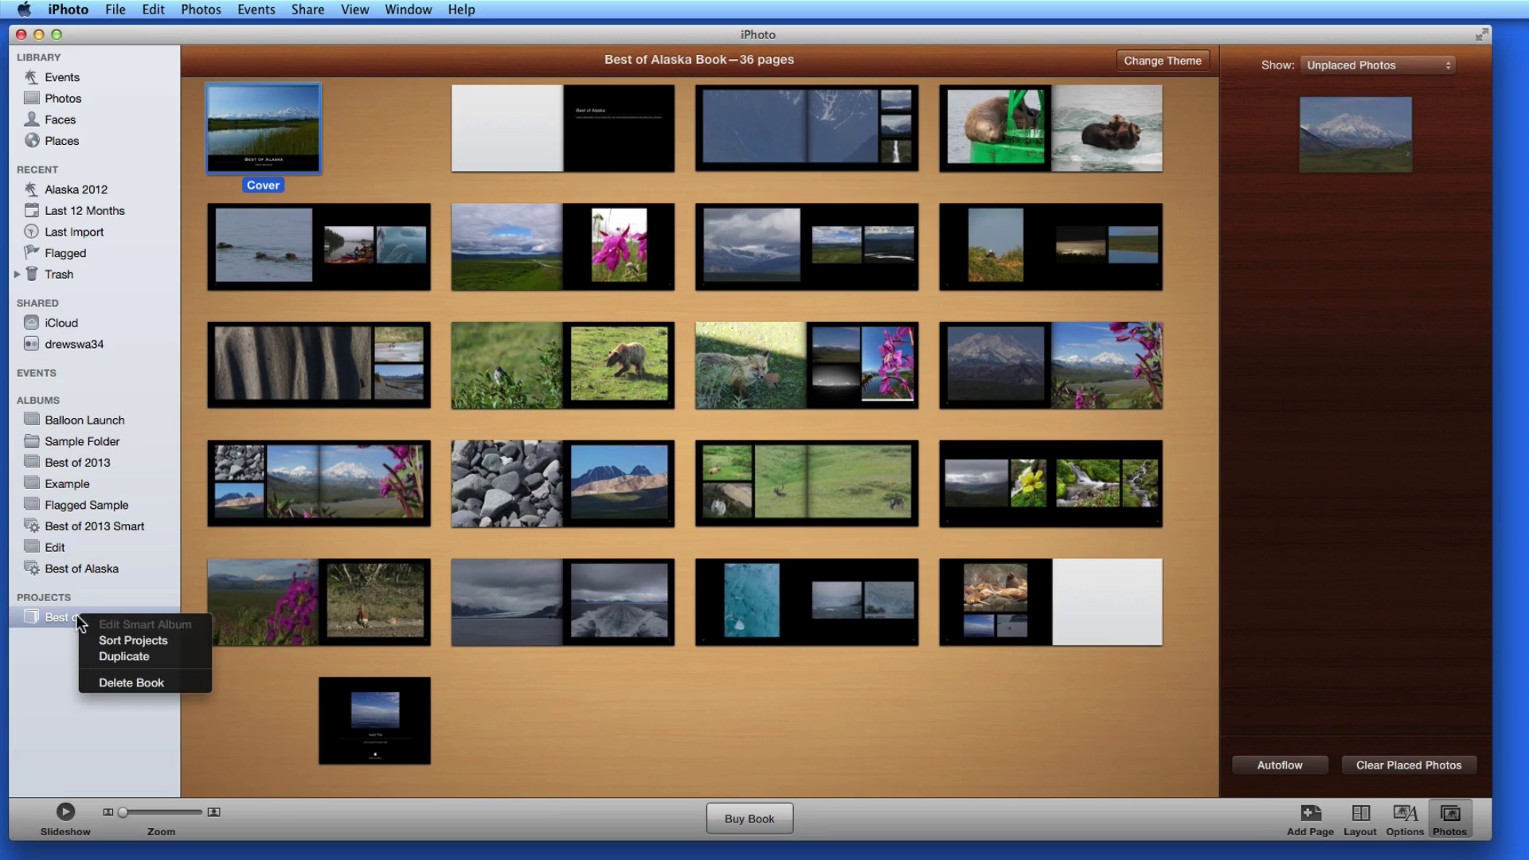
{"action": "left_click", "coordinate": [95, 656]}
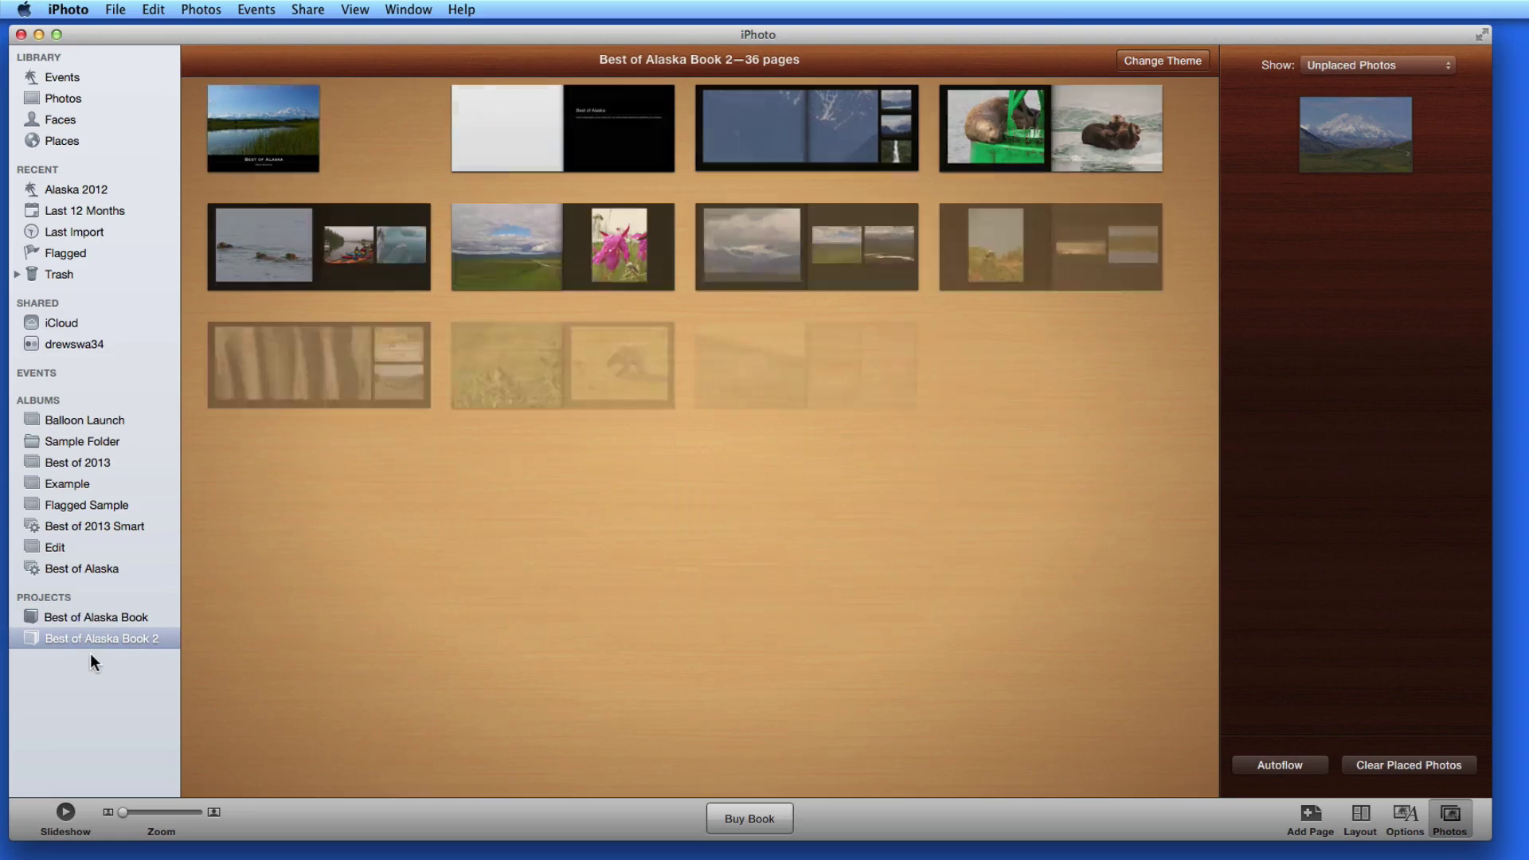
{"action": "left_click", "coordinate": [105, 639]}
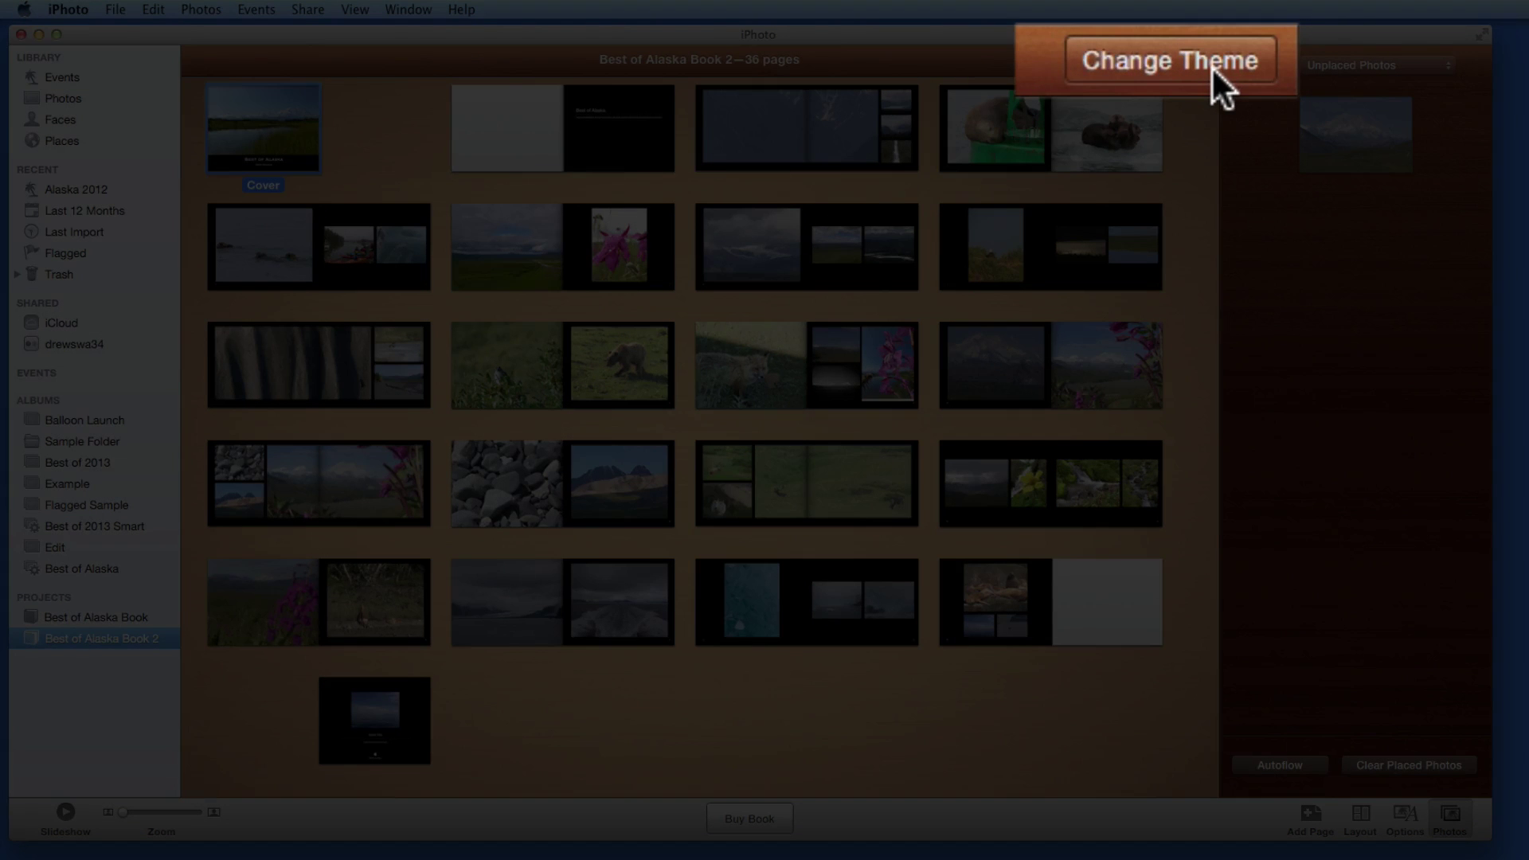
Step: Start changing the duplicated book's theme, accept the possible loss of text, and choose the Hardcover book type
{"action": "left_click", "coordinate": [1191, 64]}
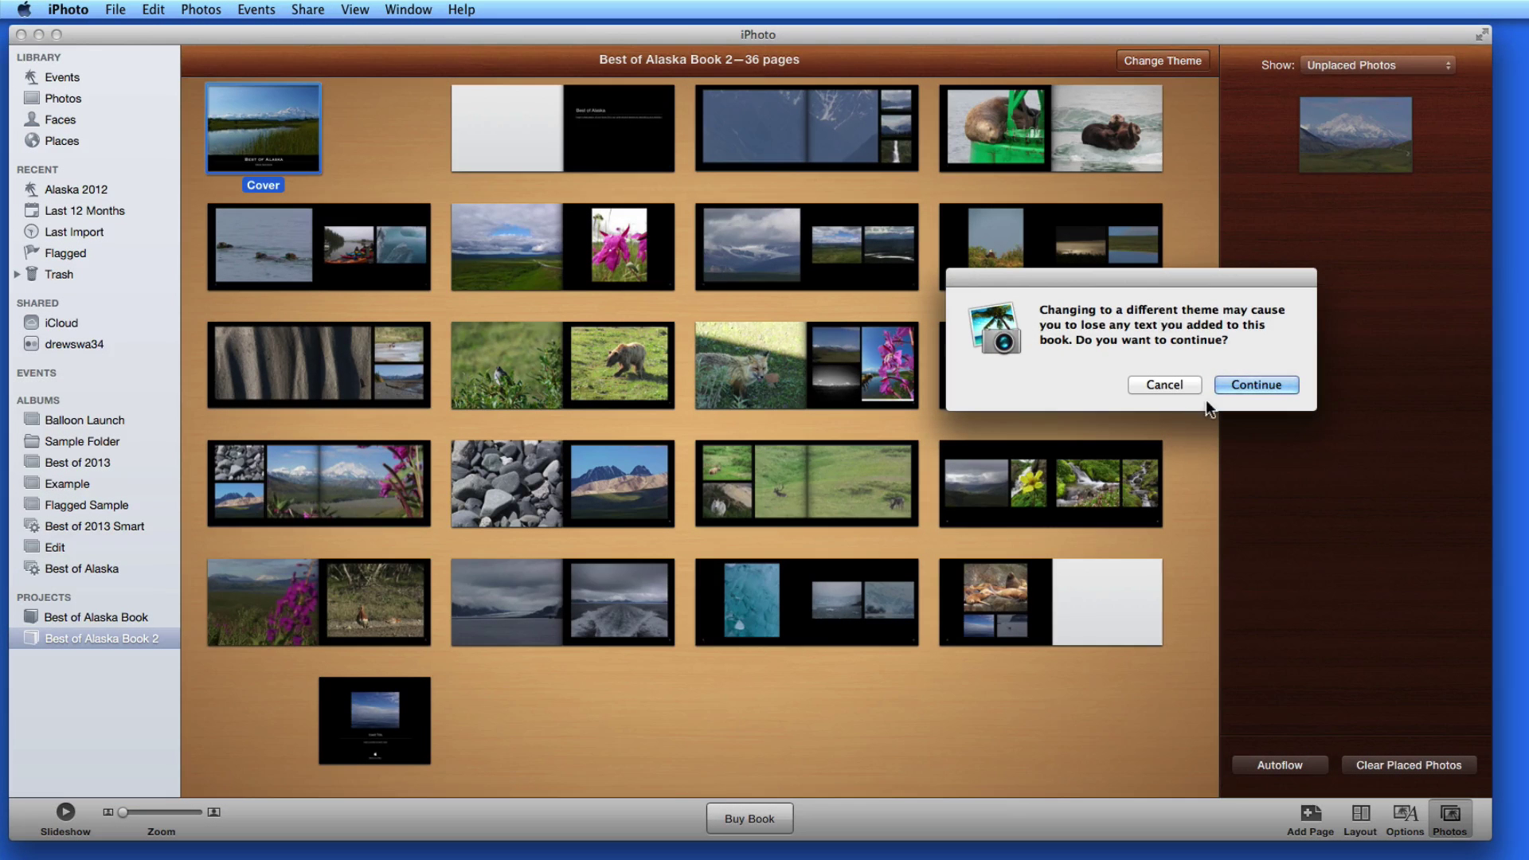
{"action": "left_click", "coordinate": [1253, 386]}
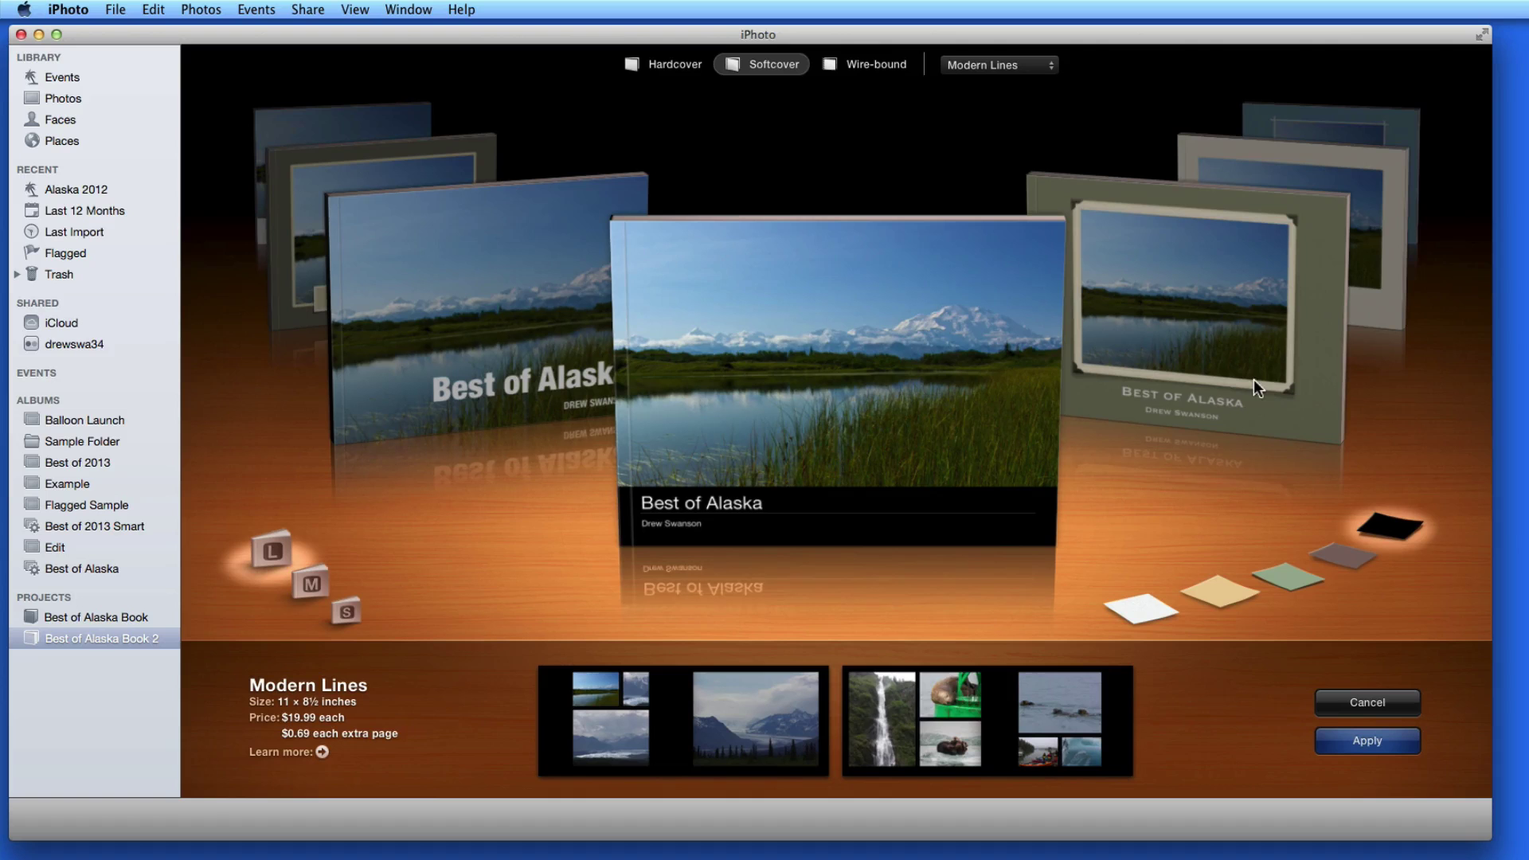
{"action": "left_click", "coordinate": [667, 63]}
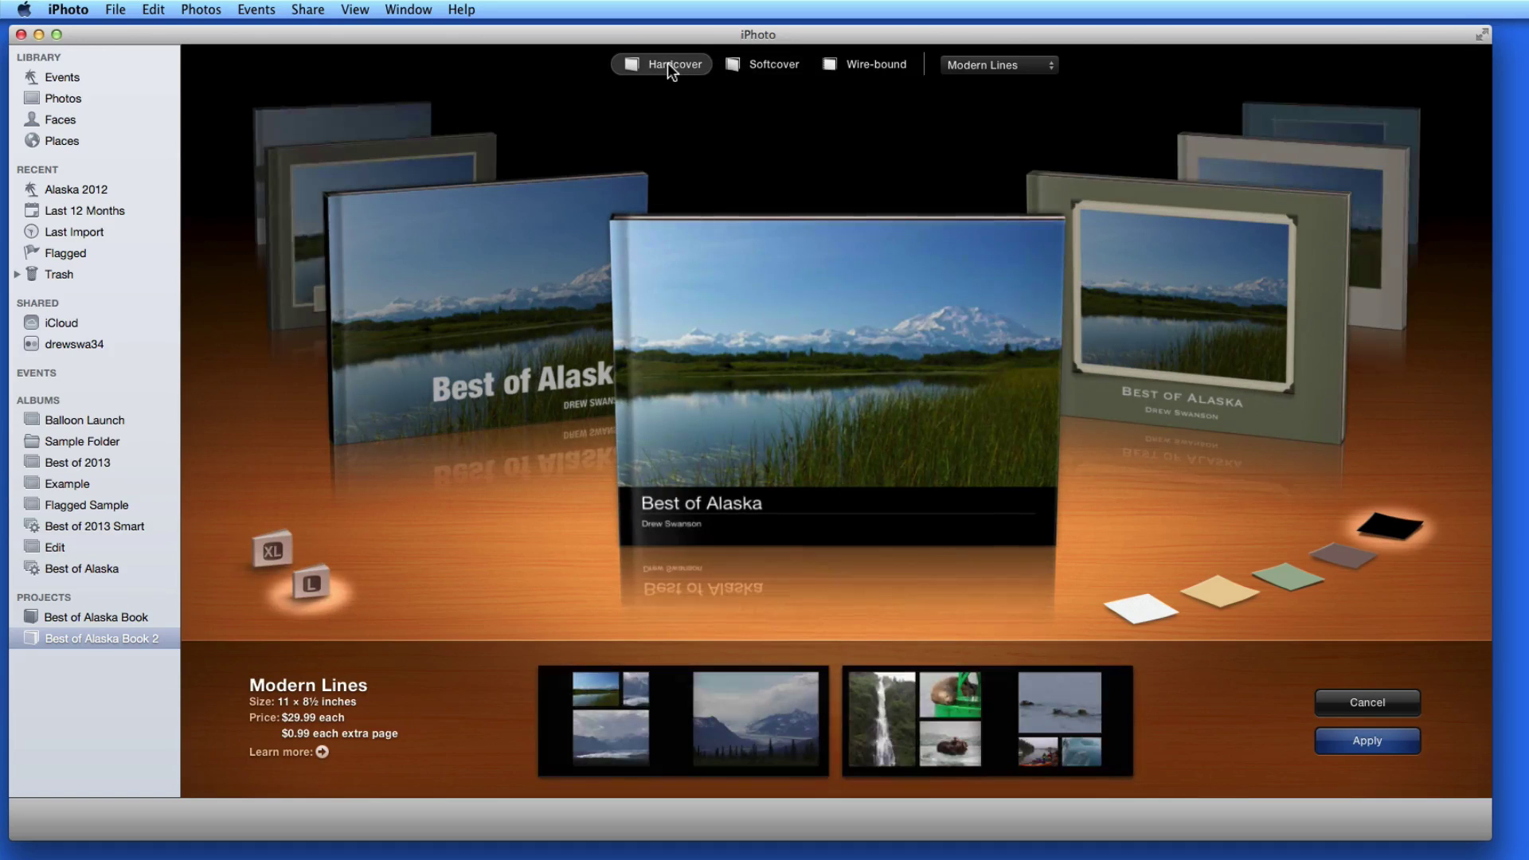